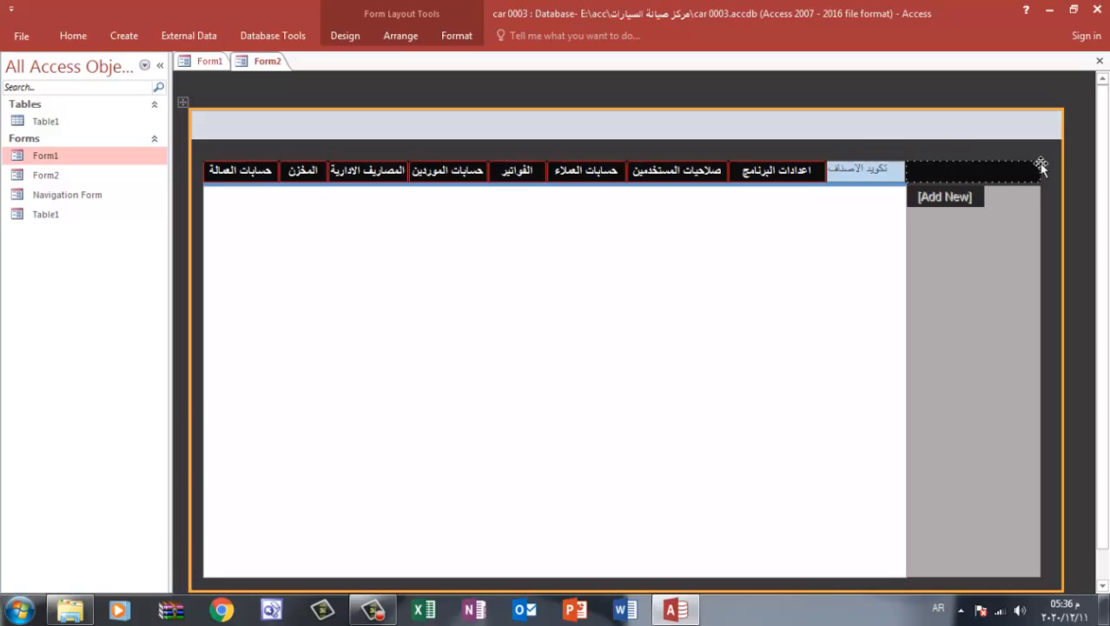
# Confirm the new تكويد الاصناف navigation tab and close the form, saving the Navigation Form design changes
pyautogui.press('Return')
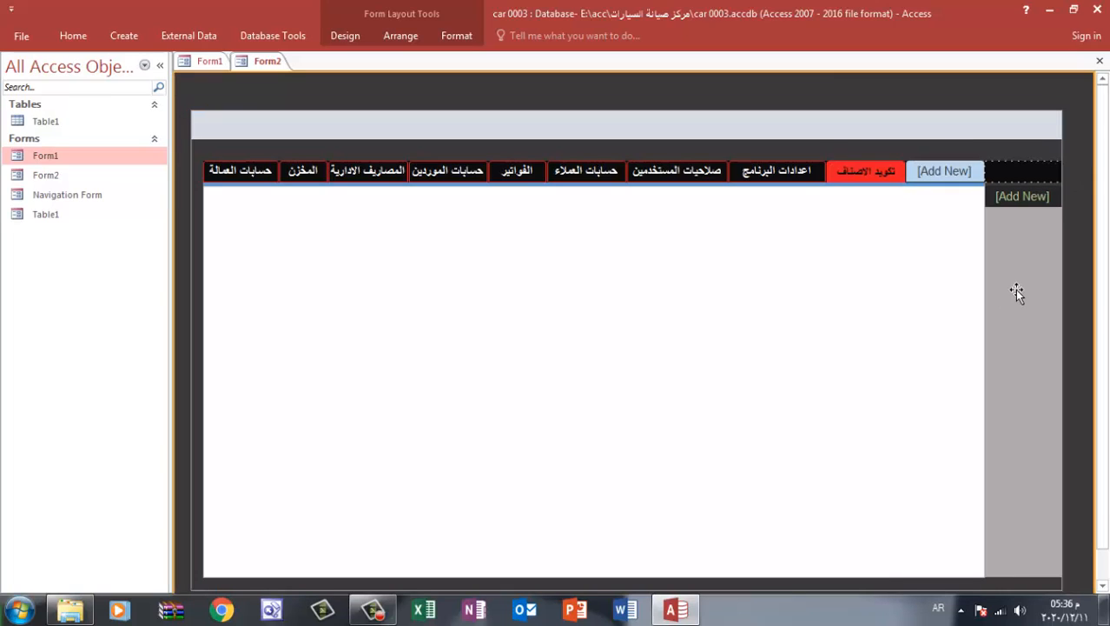
pyautogui.click(883, 175)
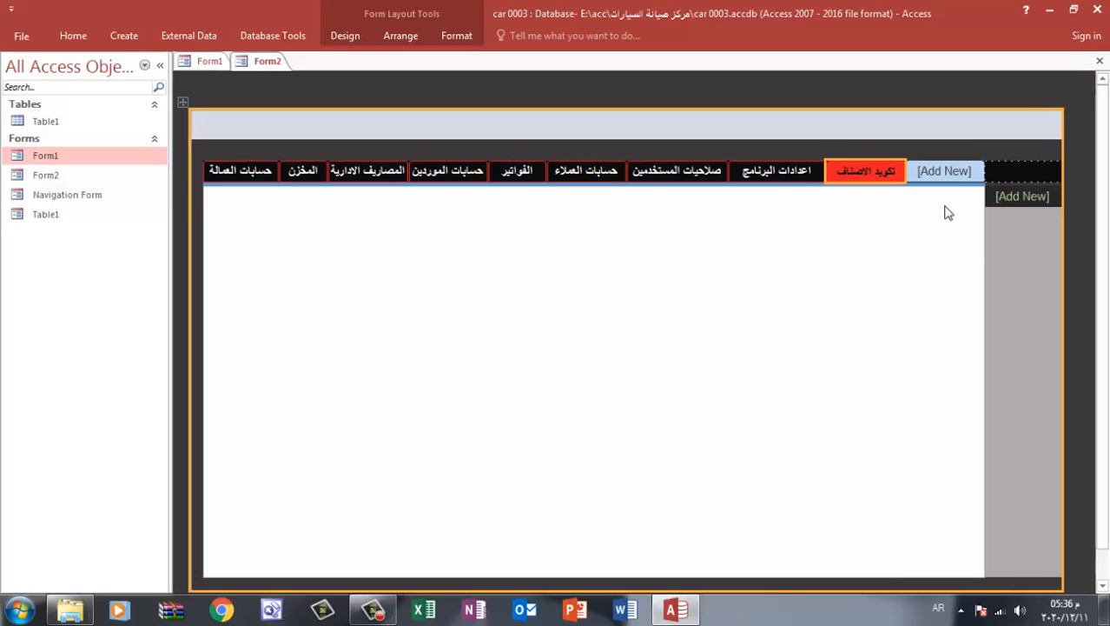
pyautogui.click(1100, 61)
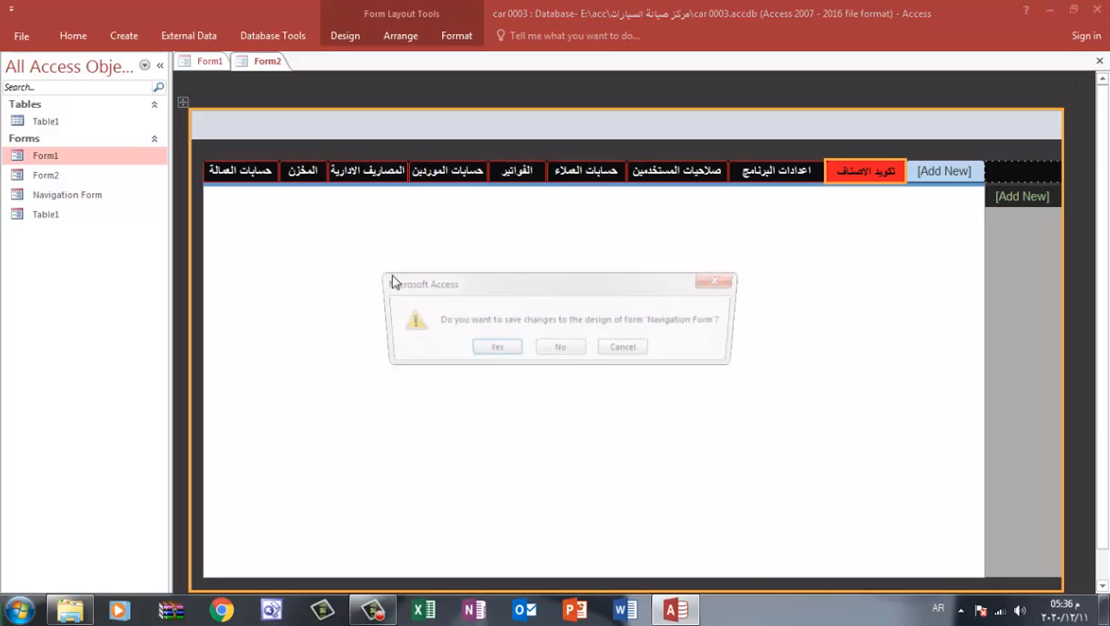
pyautogui.click(497, 345)
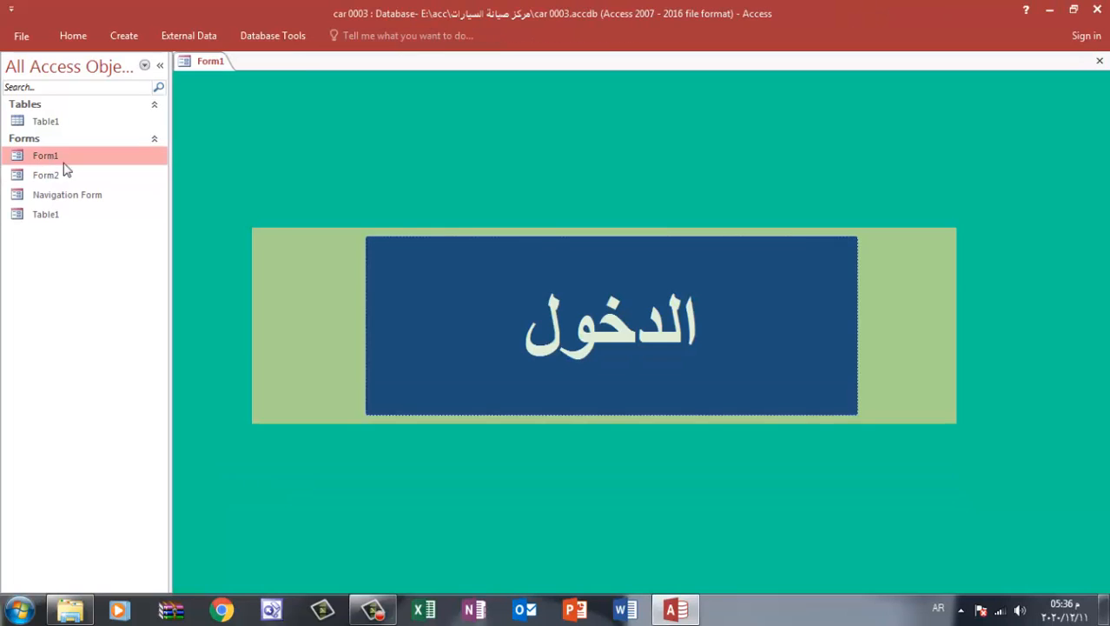
# Open the main form through the الدخول button and check the تكويد الاصناف tab
pyautogui.click(615, 315)
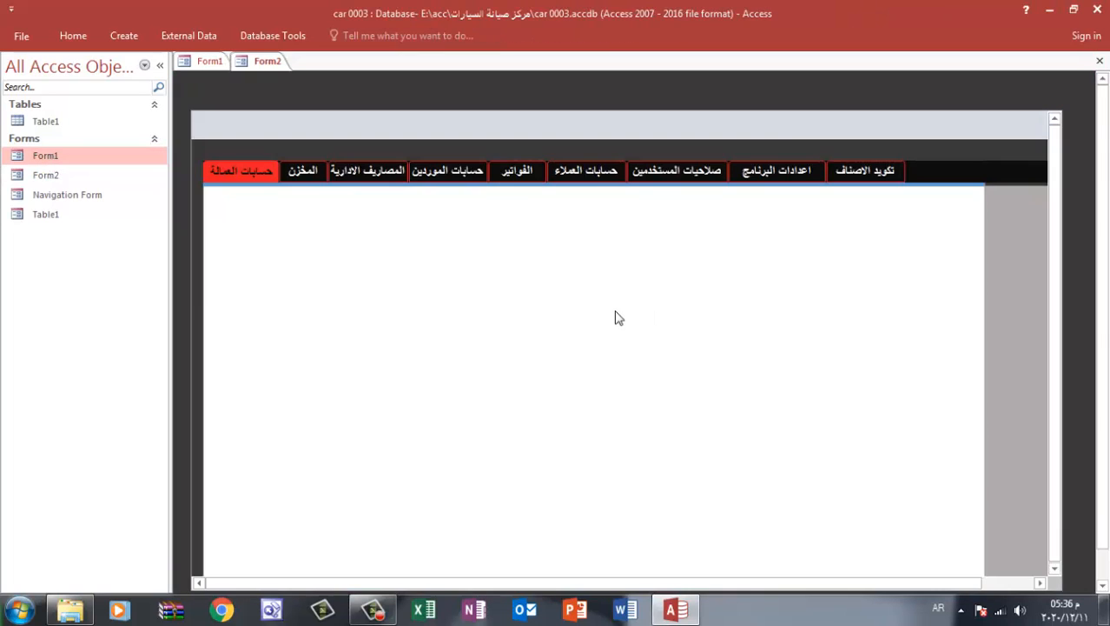
pyautogui.click(860, 178)
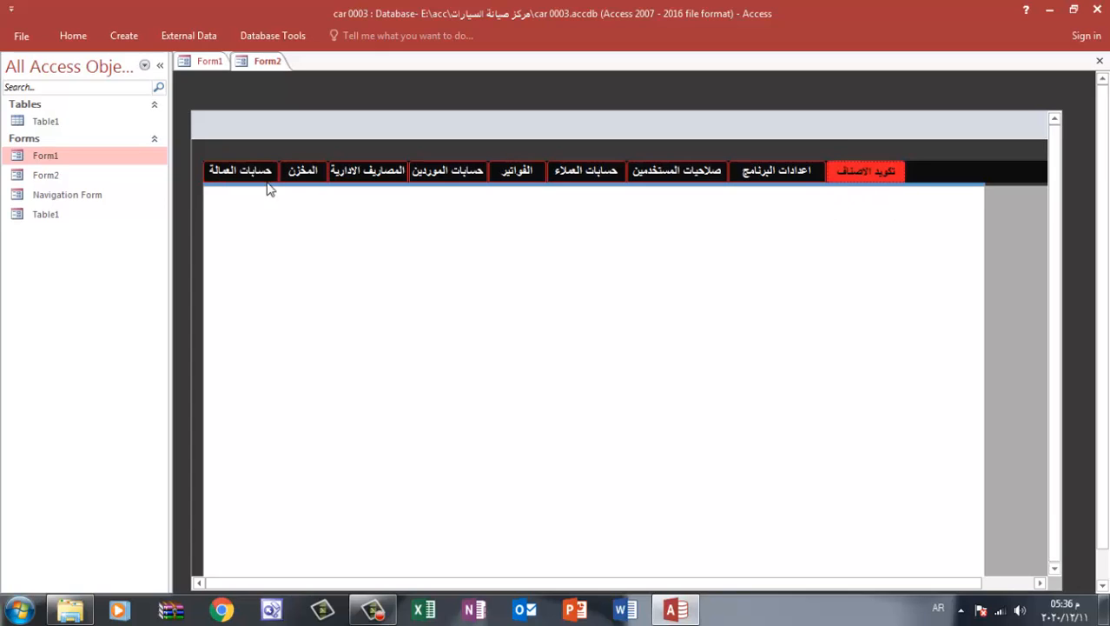
pyautogui.moveTo(1054, 157); pyautogui.dragTo(1051, 223)
# Widen Form2's navigation subform to about 30 on the ruler, save the design and recheck the تكويد الاصناف tab
pyautogui.rightClick(1066, 98)
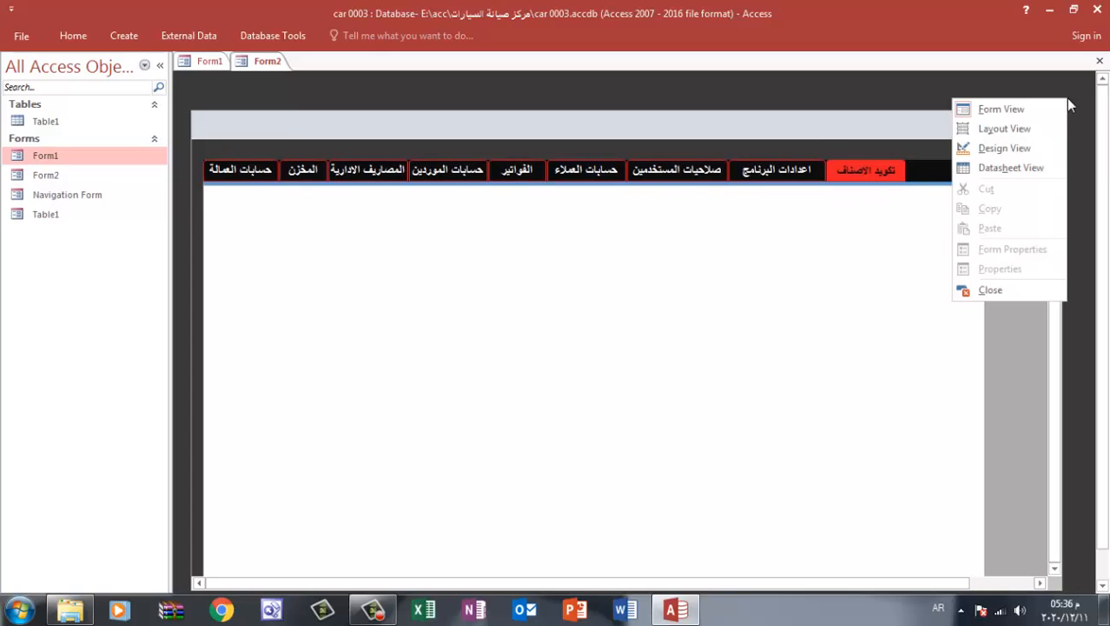
pyautogui.click(1003, 146)
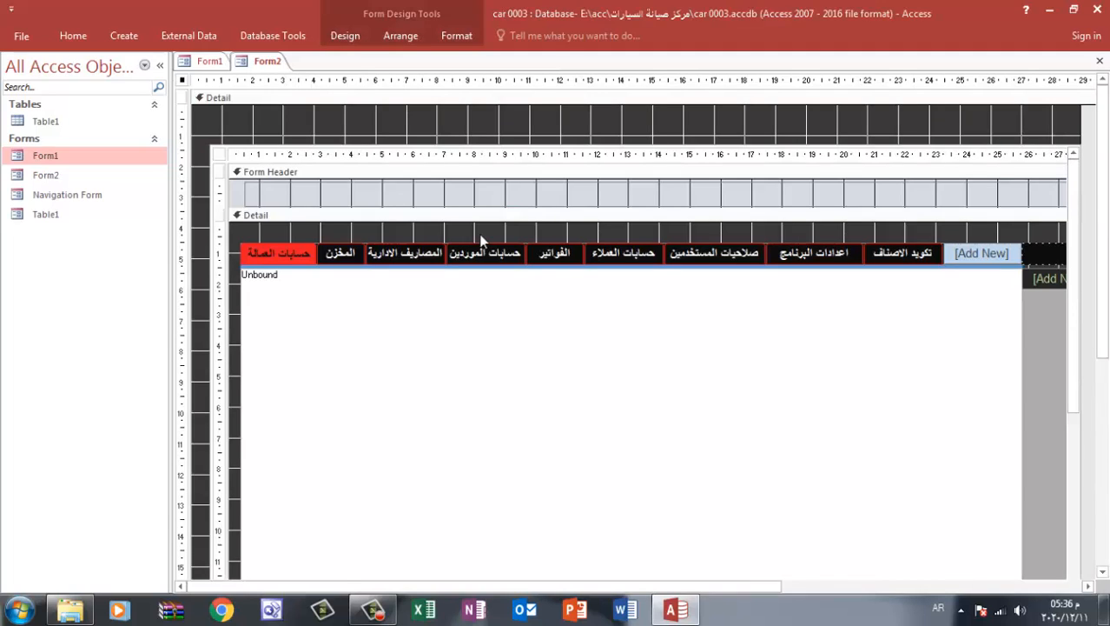
pyautogui.moveTo(334, 586); pyautogui.dragTo(501, 589)
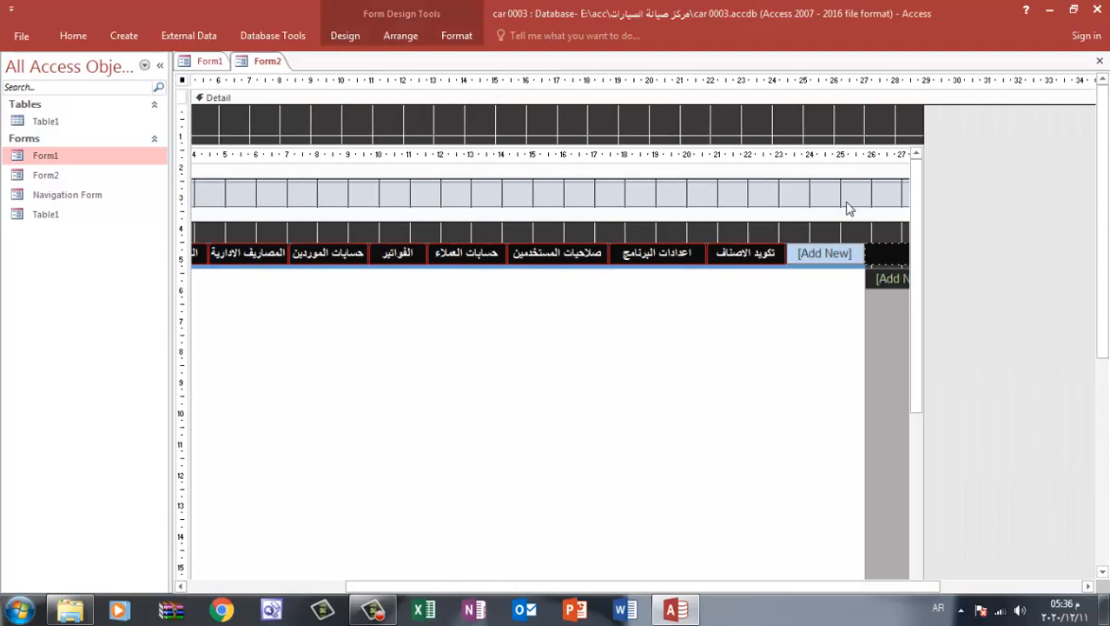
pyautogui.moveTo(922, 124); pyautogui.dragTo(900, 177)
pyautogui.moveTo(924, 140); pyautogui.dragTo(966, 141)
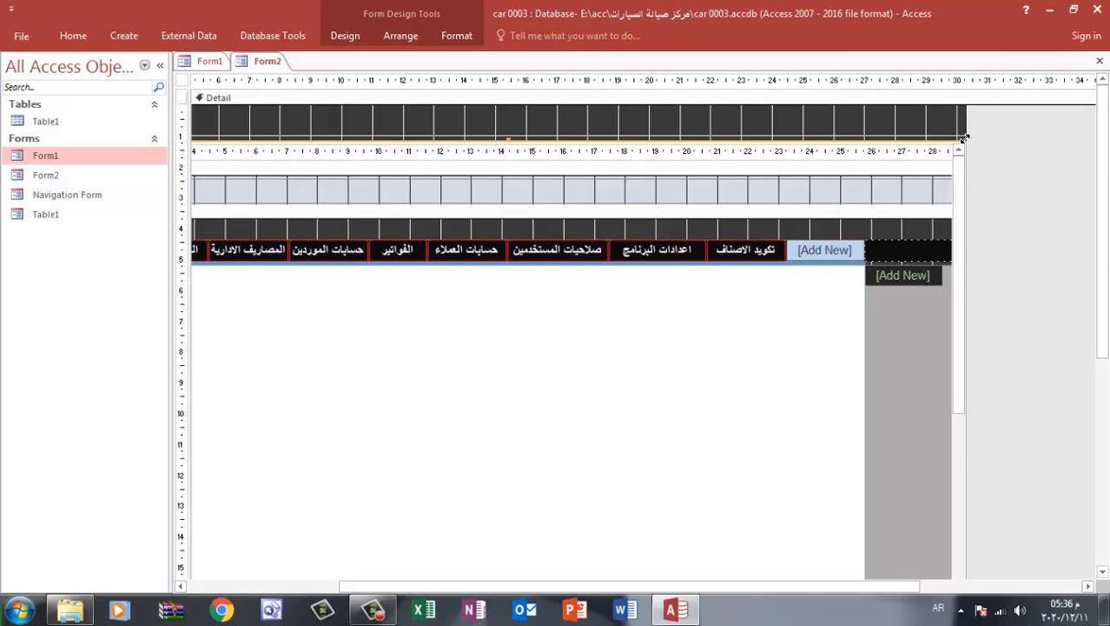
pyautogui.click(1100, 61)
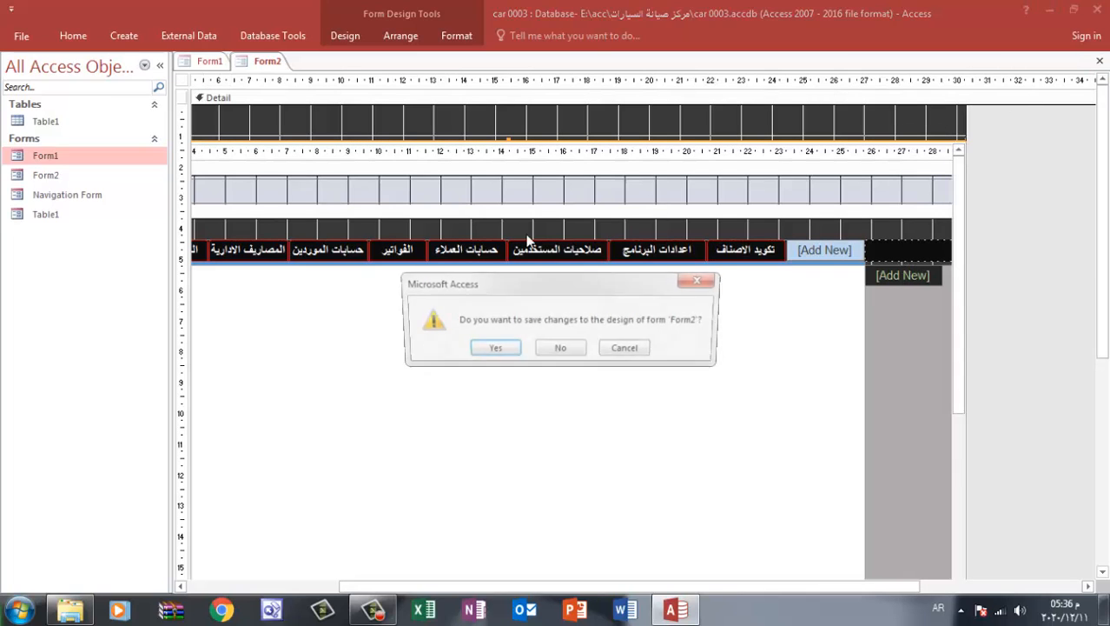
pyautogui.click(486, 348)
pyautogui.click(454, 360)
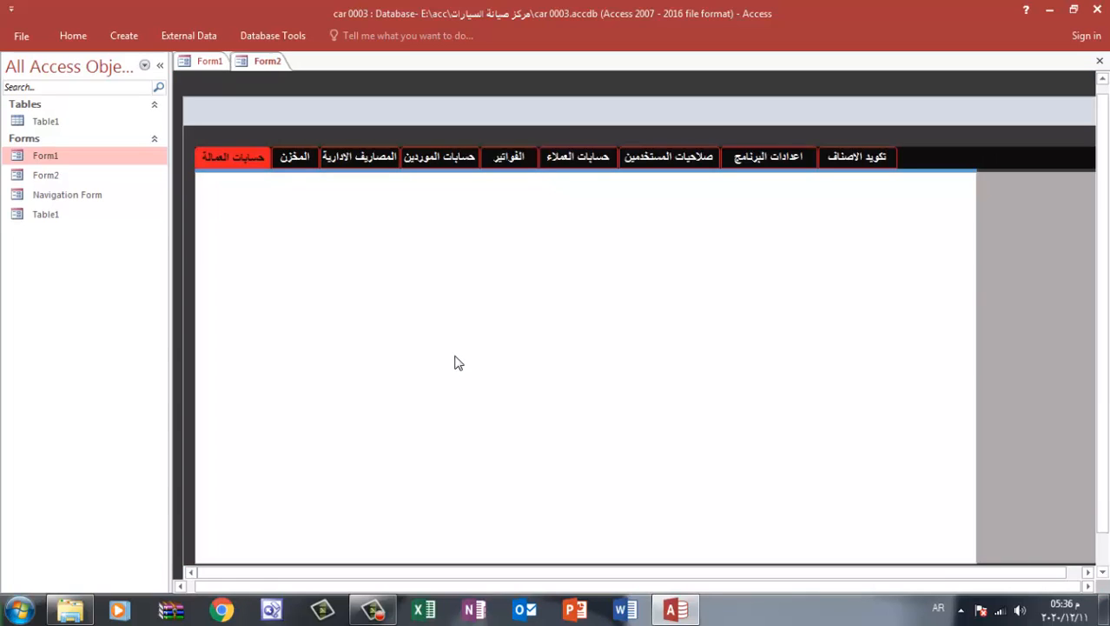
pyautogui.click(862, 165)
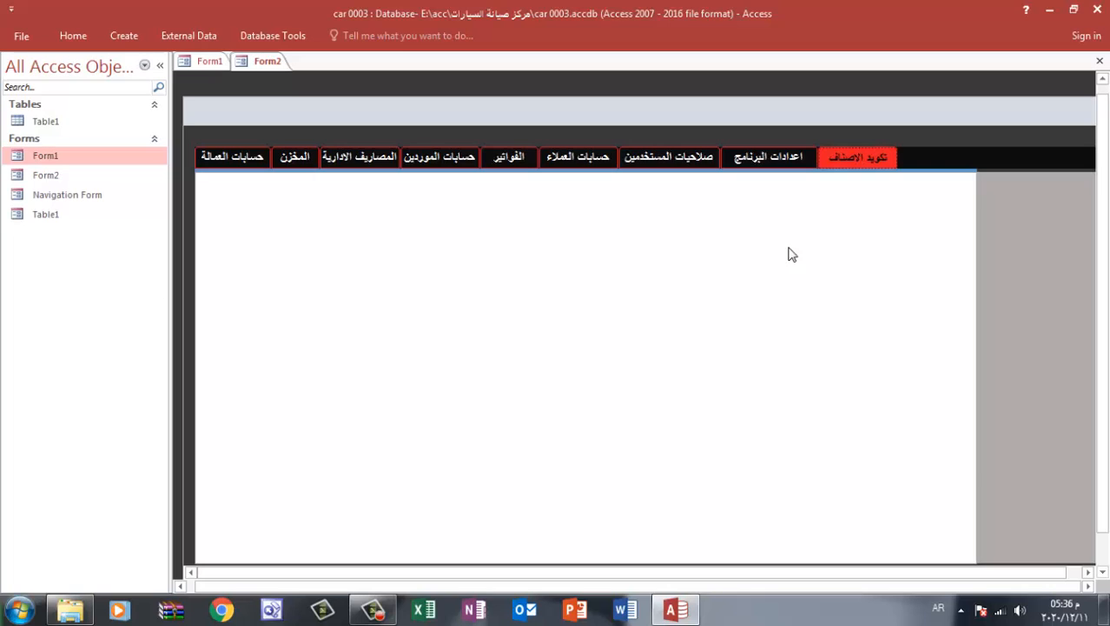
# In Form2's design, add a side navigation button captioned ادخال صنف جديد and make it slightly taller
pyautogui.rightClick(987, 92)
pyautogui.click(1026, 130)
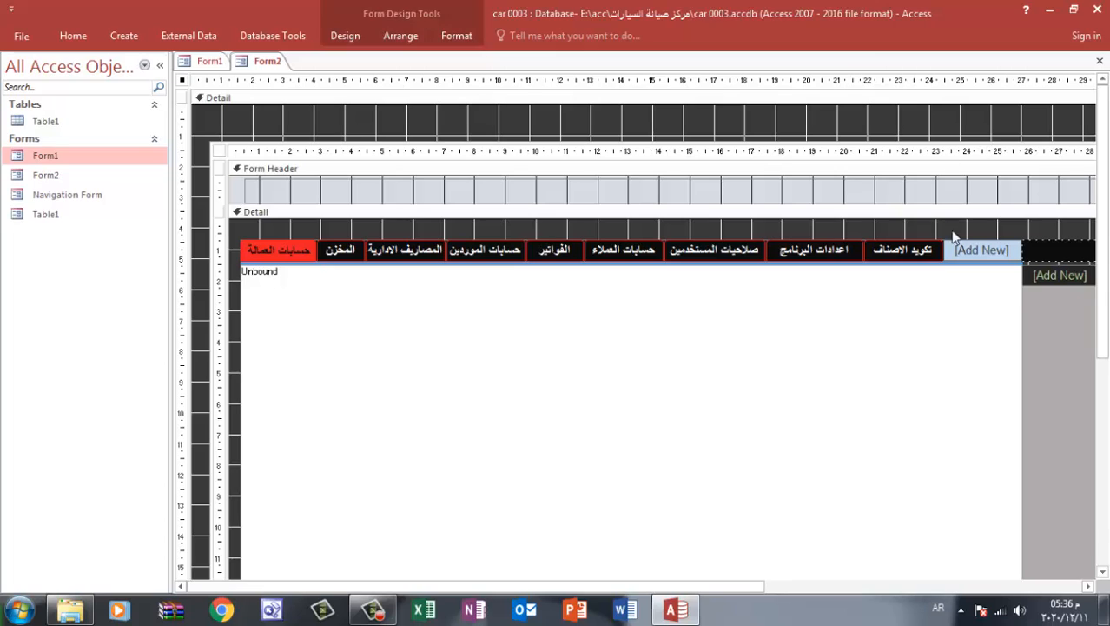
pyautogui.click(160, 65)
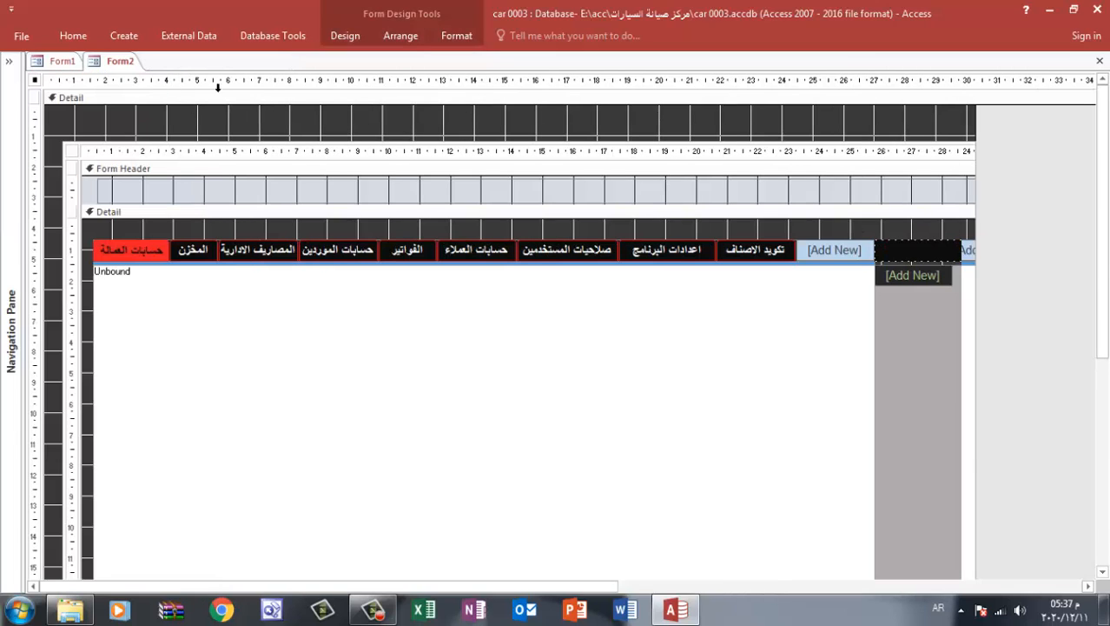
pyautogui.doubleClick(918, 284)
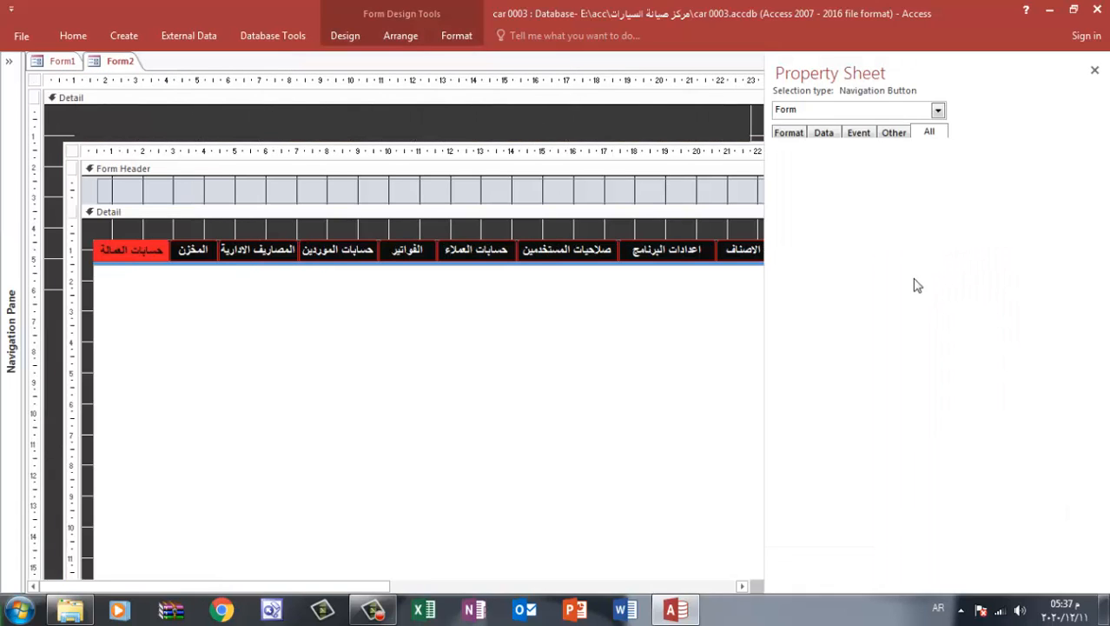
pyautogui.click(1095, 69)
pyautogui.click(924, 274)
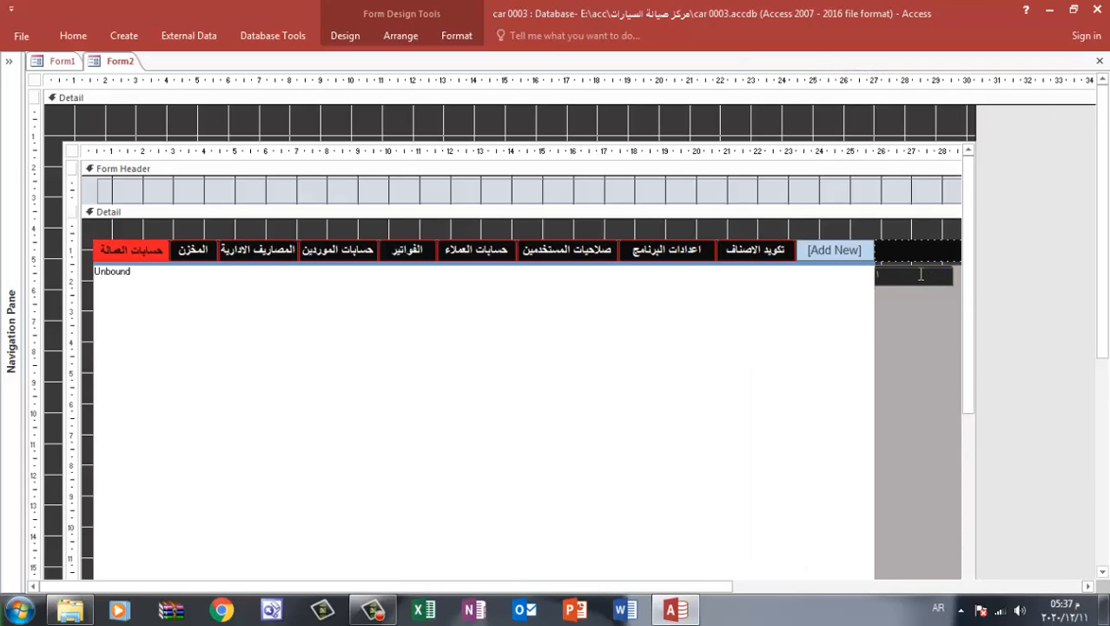
pyautogui.write('ادخال صنف جديد')
pyautogui.click(882, 233)
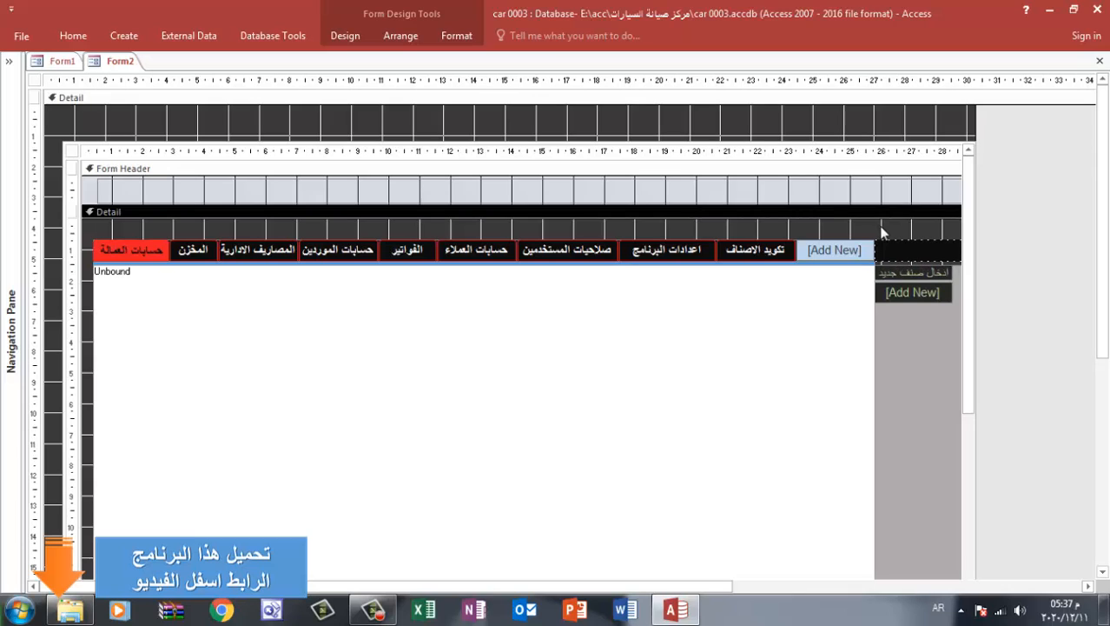
pyautogui.click(915, 272)
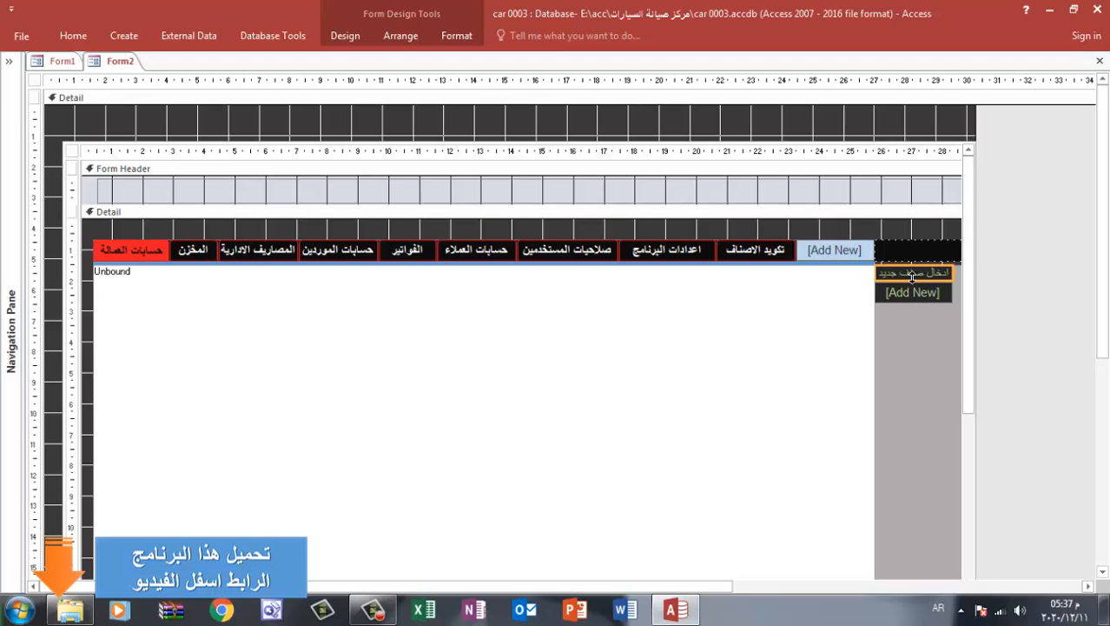
pyautogui.moveTo(912, 277); pyautogui.dragTo(912, 284)
# Add a second side navigation button captioned البحث عن الاصناف
pyautogui.click(914, 298)
pyautogui.click(914, 298)
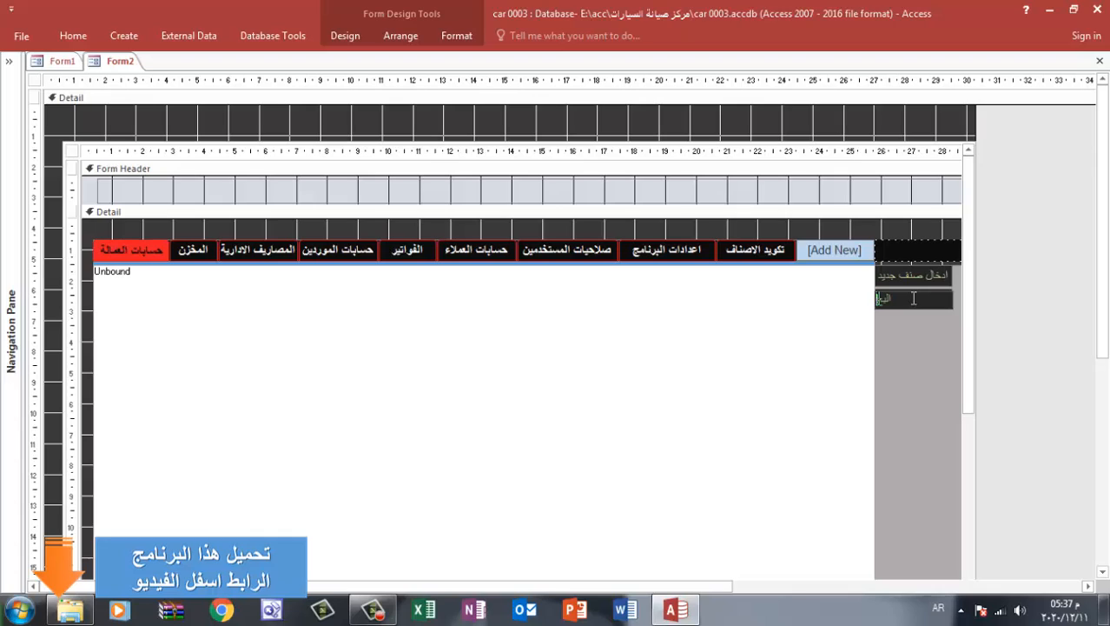
pyautogui.write('البحث عن الاصناف')
pyautogui.click(920, 229)
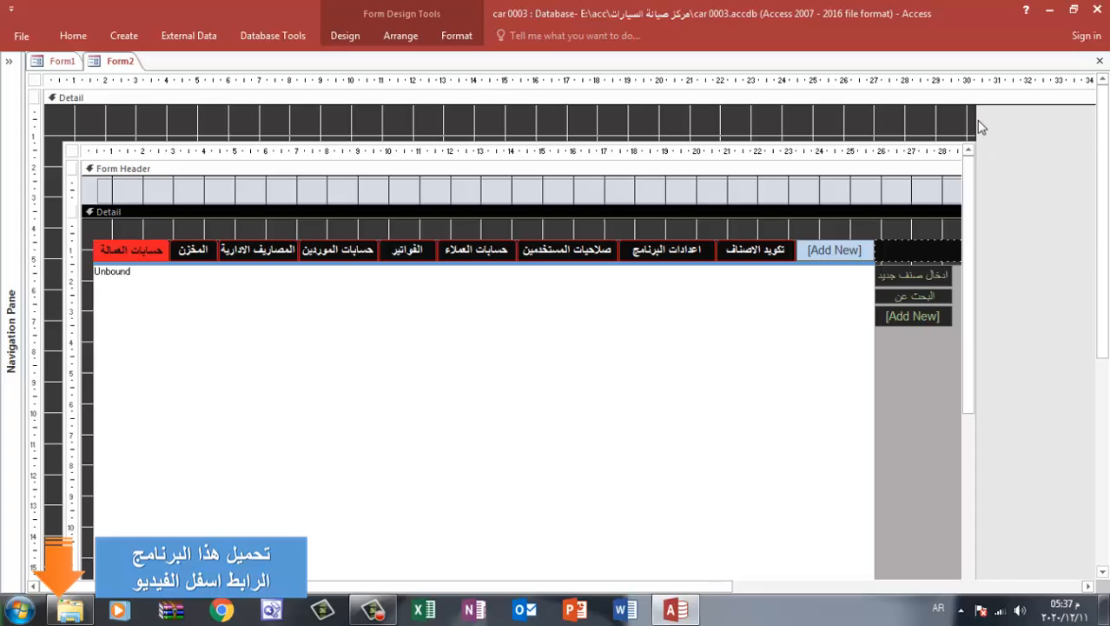
# Widen Form2 to about 32 and its subform to about 31 on the ruler, and widen the side navigation buttons
pyautogui.moveTo(974, 120); pyautogui.dragTo(1042, 113)
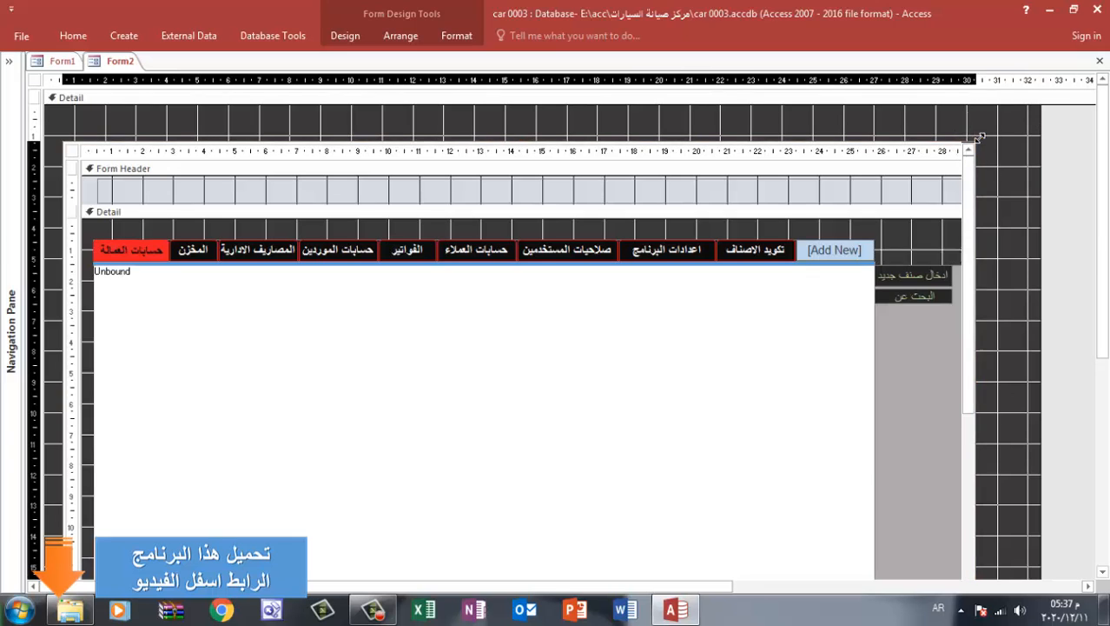
pyautogui.moveTo(970, 145); pyautogui.dragTo(1007, 141)
pyautogui.click(947, 277)
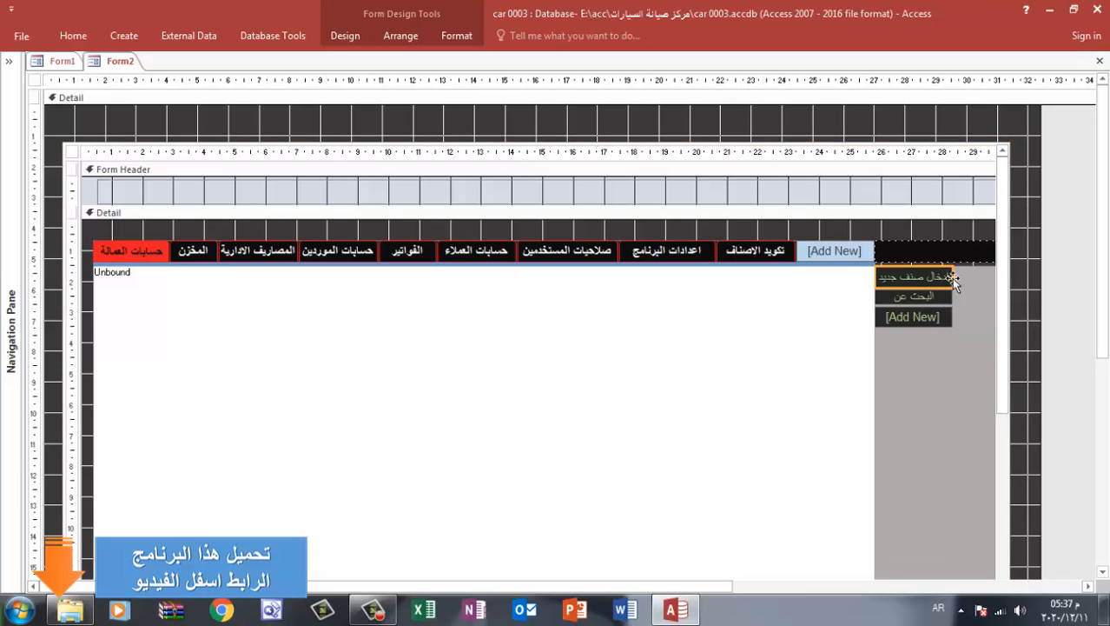
pyautogui.moveTo(954, 276); pyautogui.dragTo(983, 276)
# Add a third side navigation button captioned رصيد الصنف فى المخزن حاليا
pyautogui.click(949, 314)
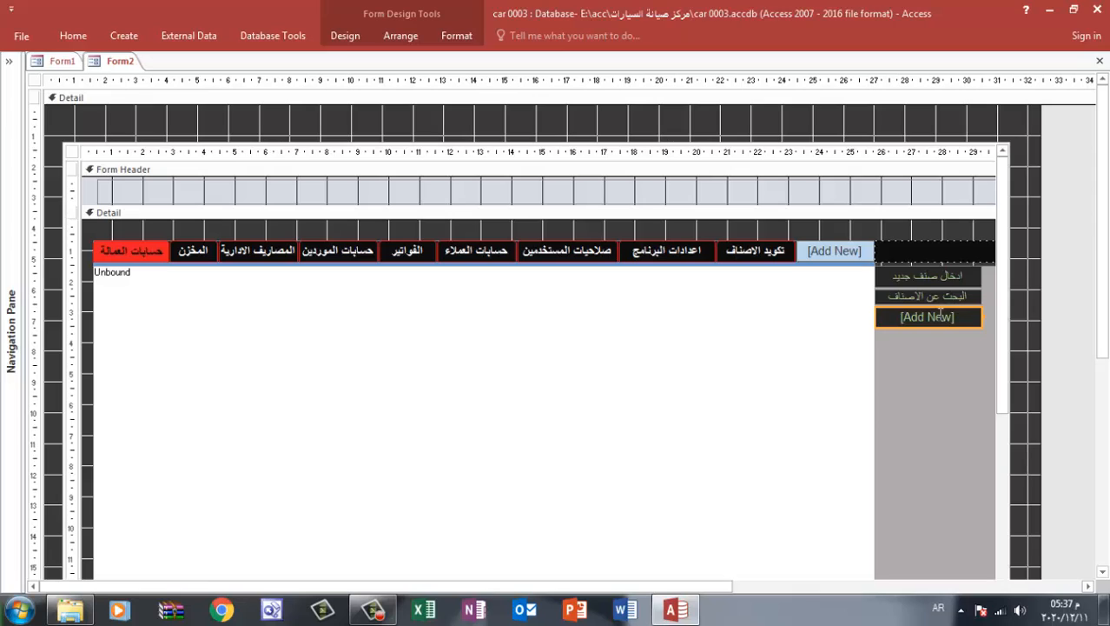
pyautogui.click(940, 314)
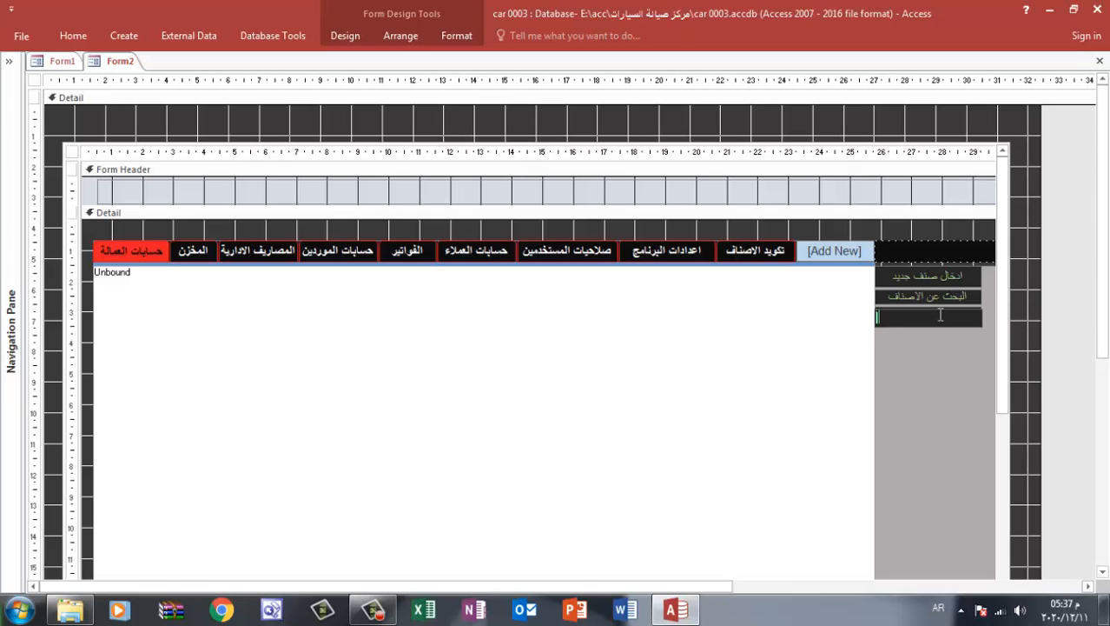
pyautogui.write('رصيد الصنف فى المخزن حاليا')
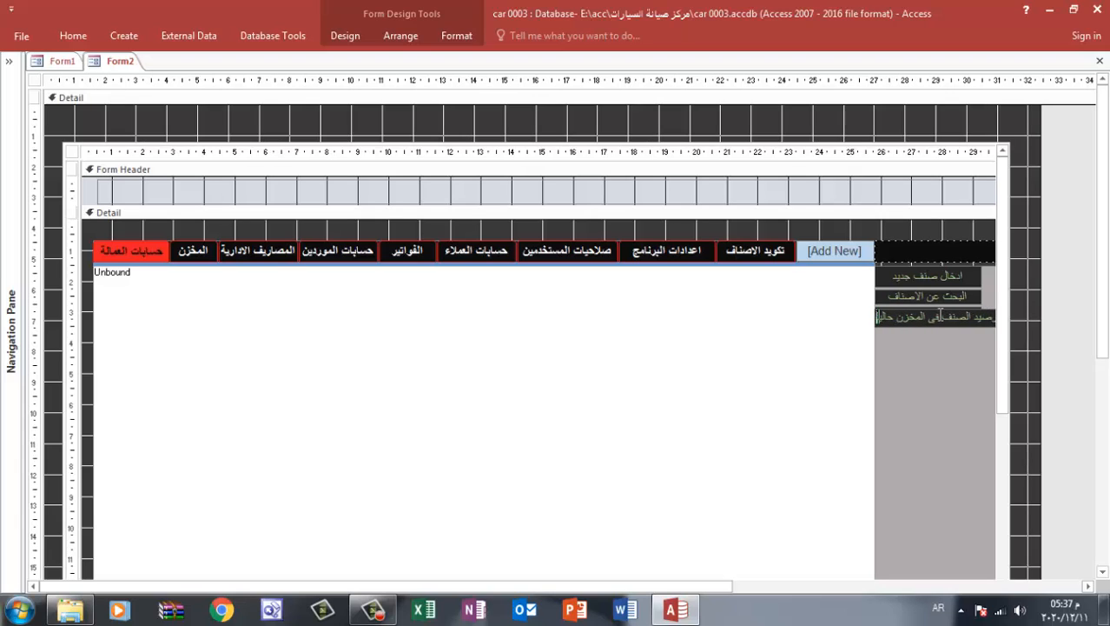
pyautogui.click(943, 234)
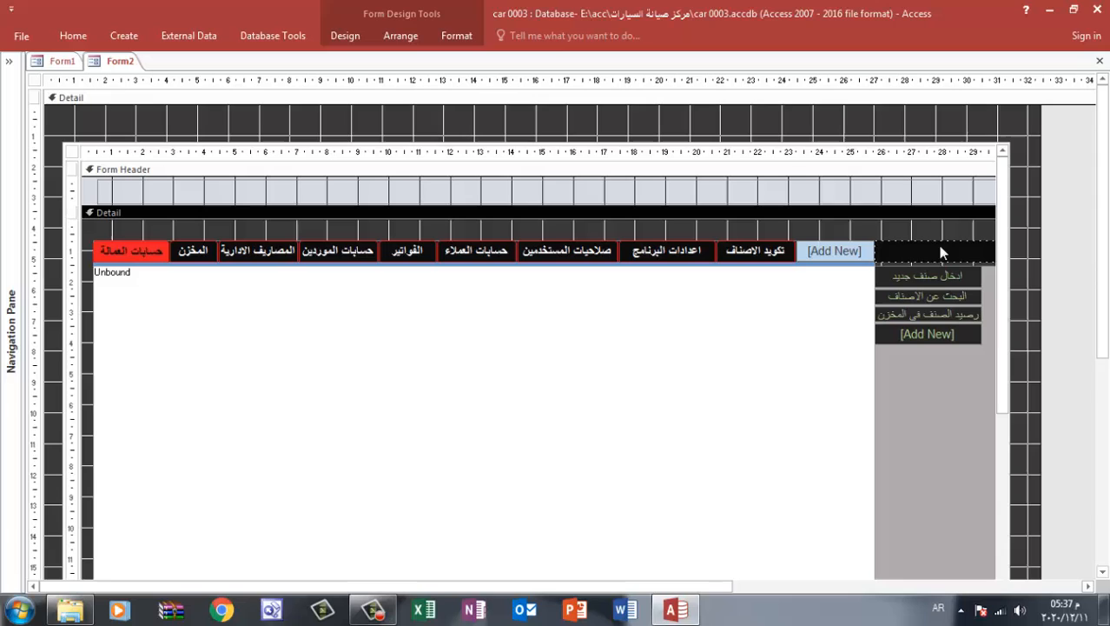
# Widen the side buttons to fit the longest caption, extend the subform almost to Form2's edge, and close the form with changes saved
pyautogui.click(971, 287)
pyautogui.moveTo(982, 278); pyautogui.dragTo(995, 276)
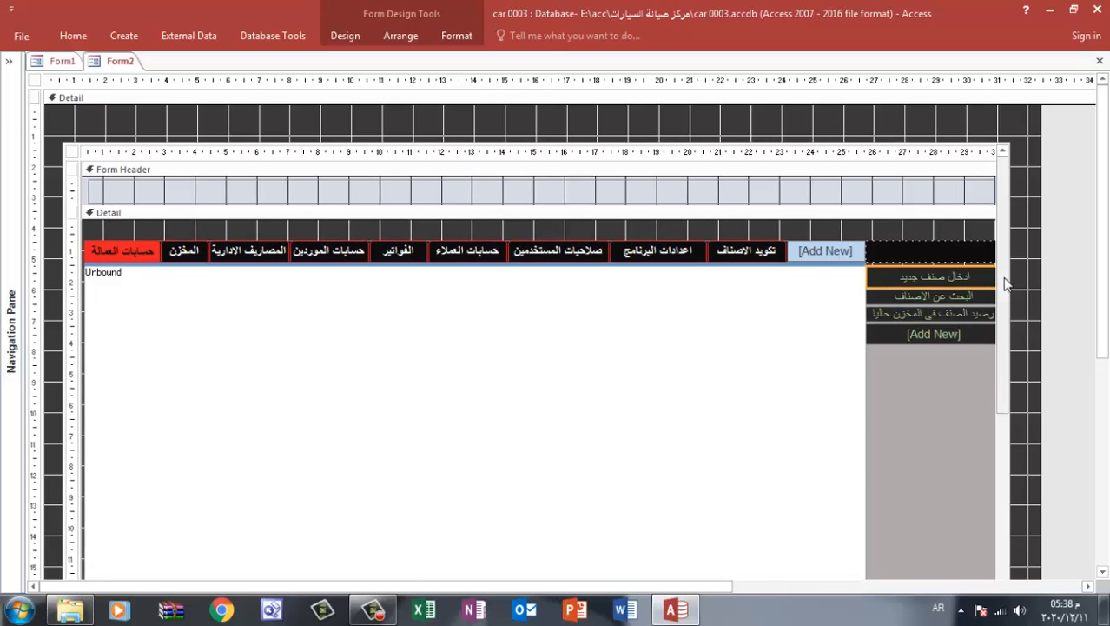
pyautogui.click(1024, 132)
pyautogui.click(1013, 148)
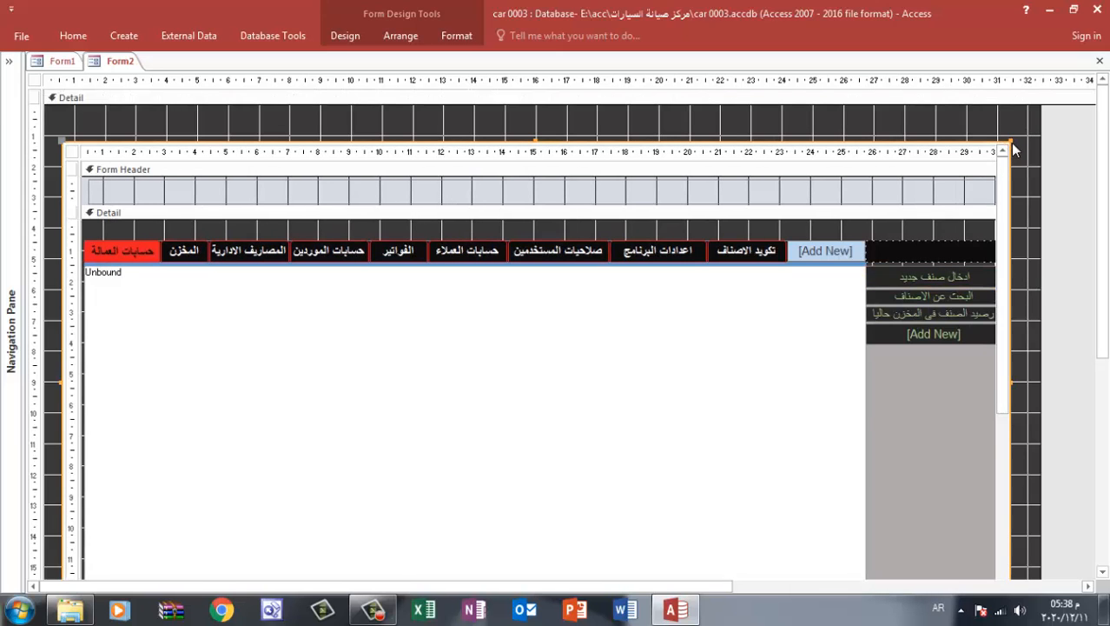
pyautogui.moveTo(1013, 150); pyautogui.dragTo(1039, 150)
pyautogui.click(1100, 61)
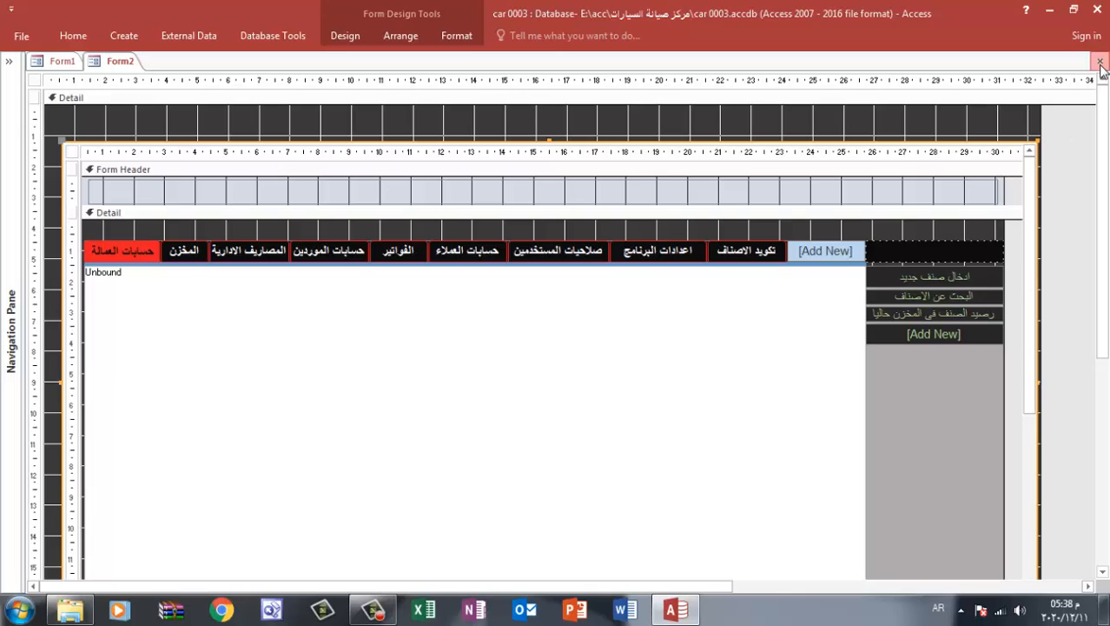
pyautogui.click(497, 303)
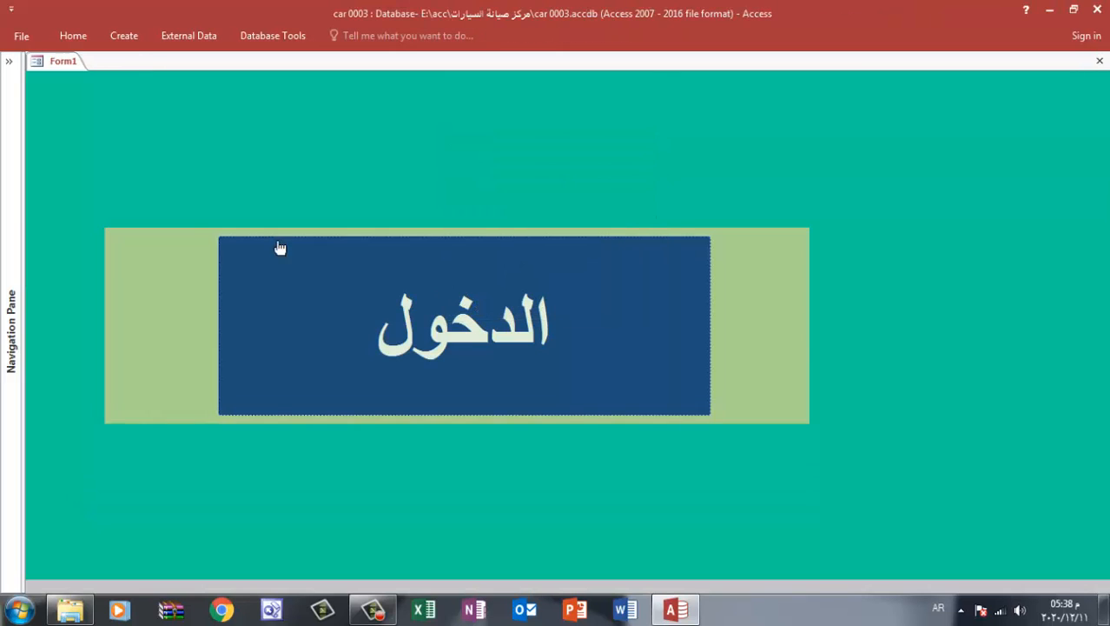
# Reopen the main form through the الدخول button and check which navigation tabs show the new side buttons
pyautogui.click(375, 312)
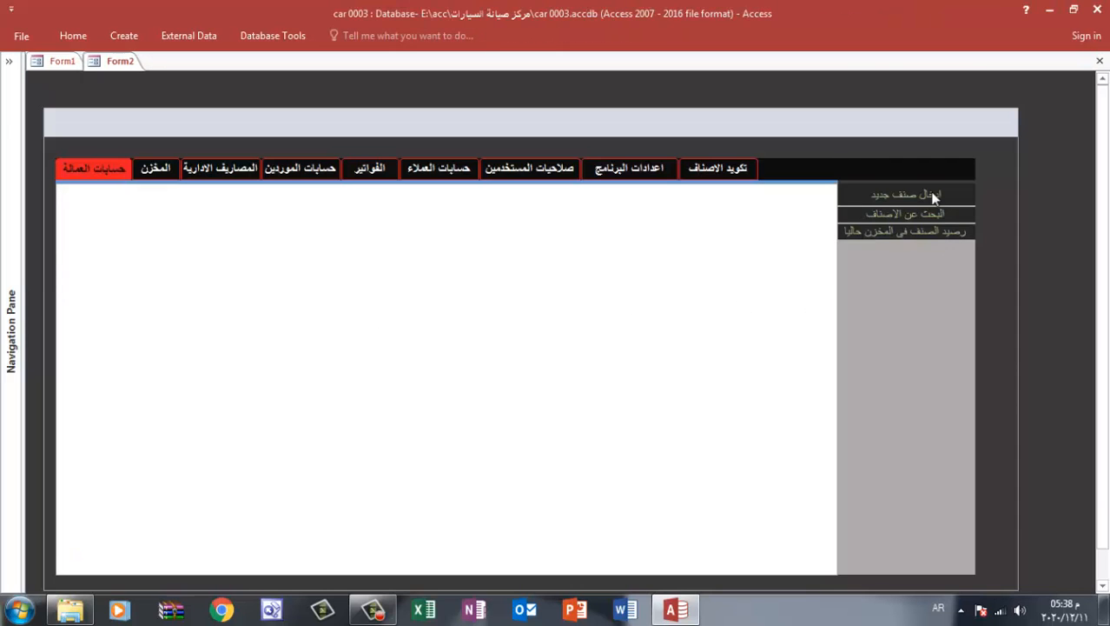
pyautogui.click(652, 174)
pyautogui.click(706, 174)
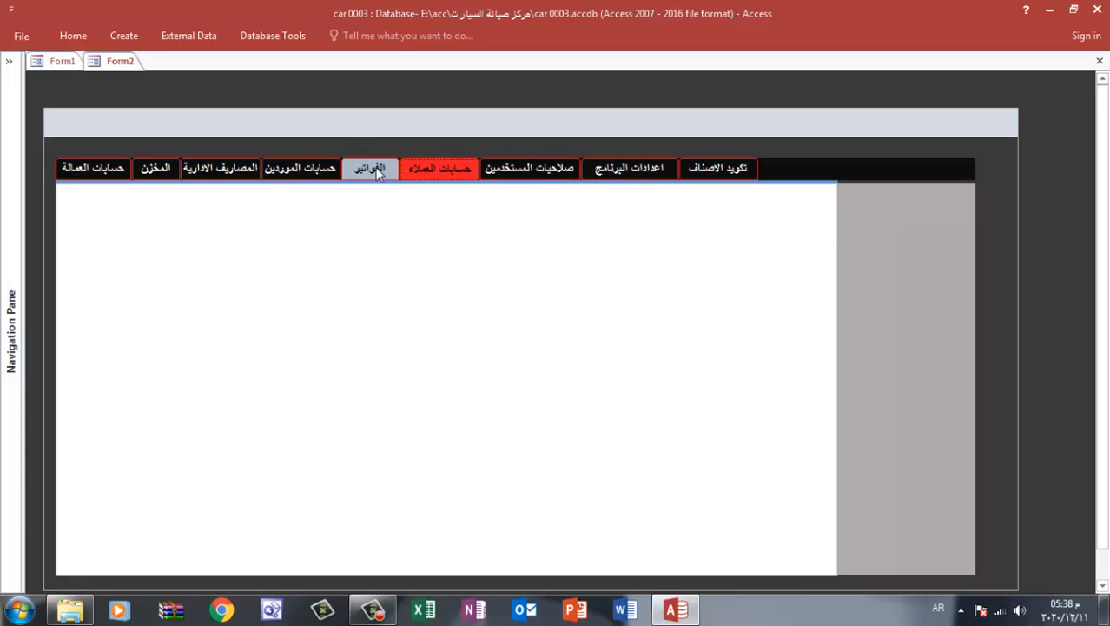
pyautogui.click(91, 176)
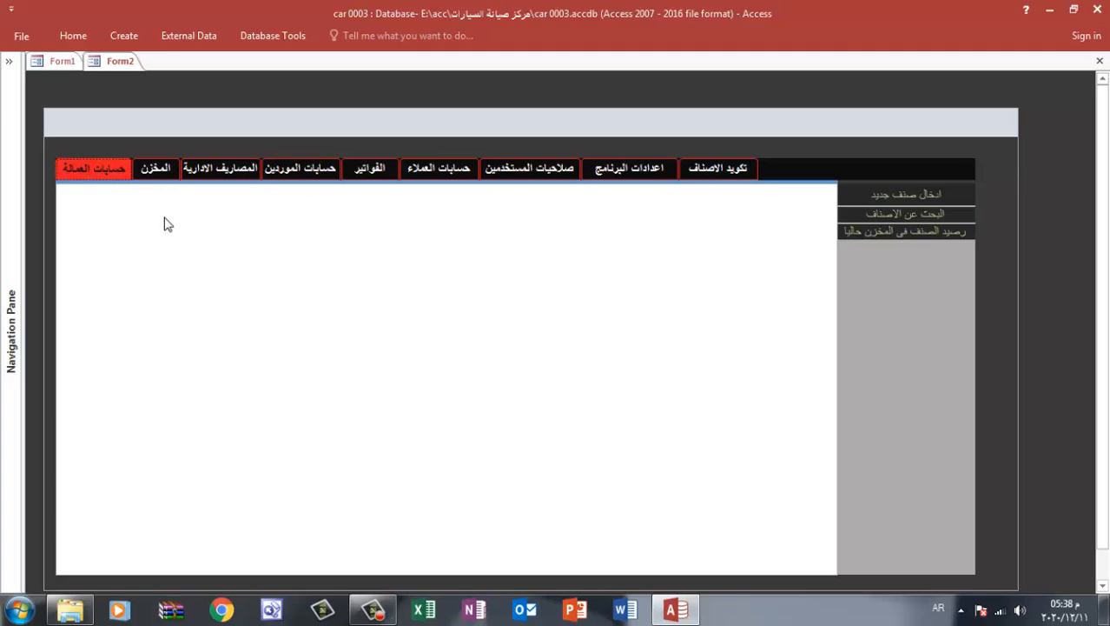
# Delete the three existing side navigation buttons from the navigation form in Design View
pyautogui.rightClick(1020, 130)
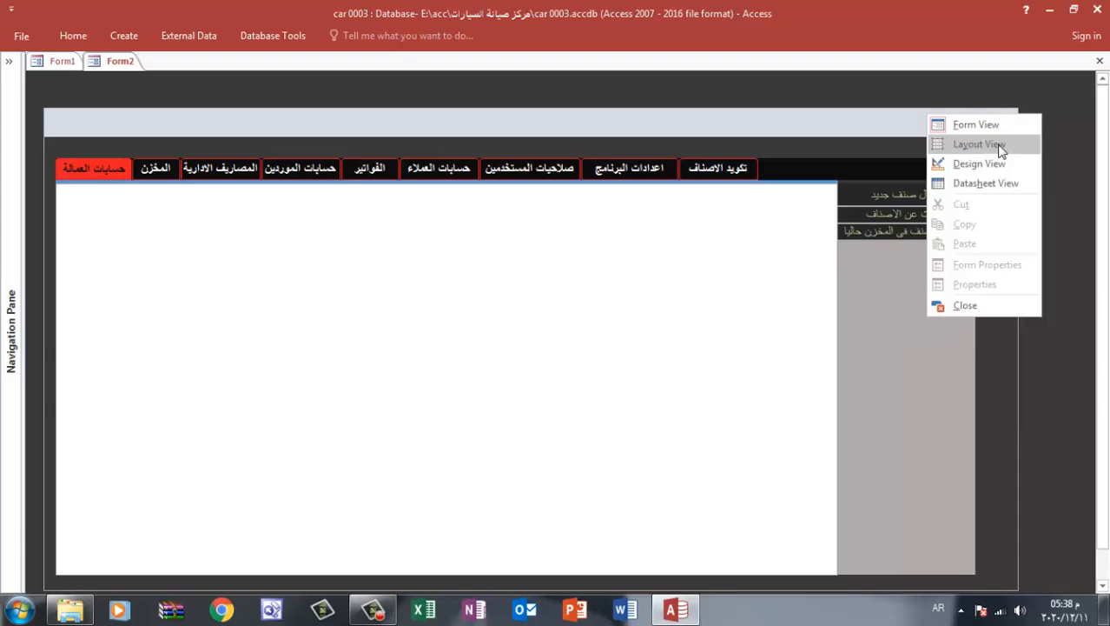
pyautogui.click(999, 178)
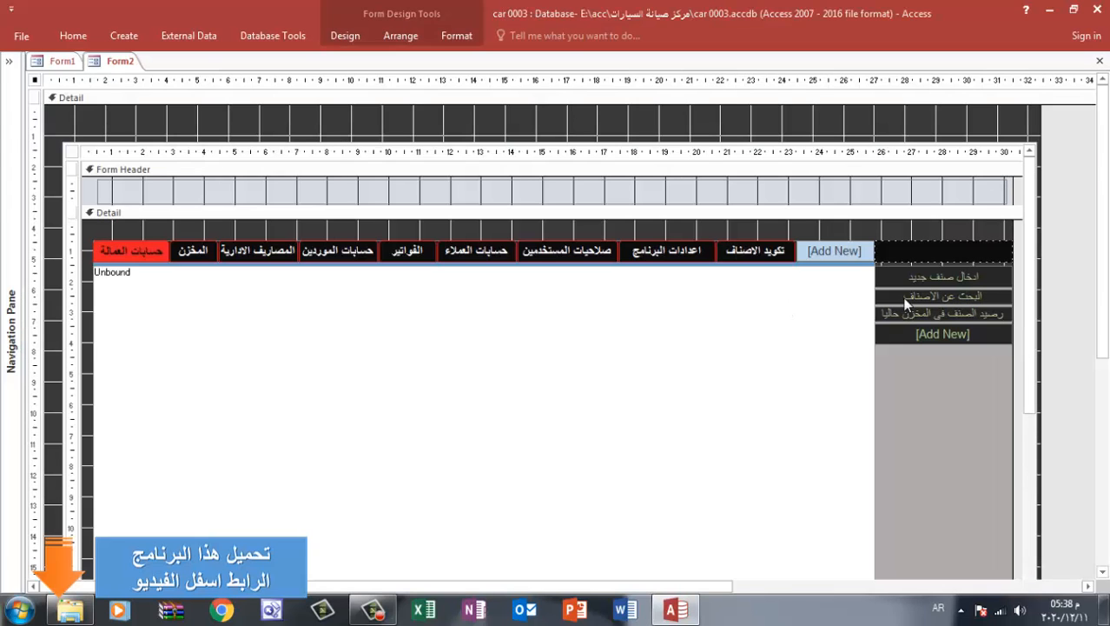
pyautogui.click(925, 279)
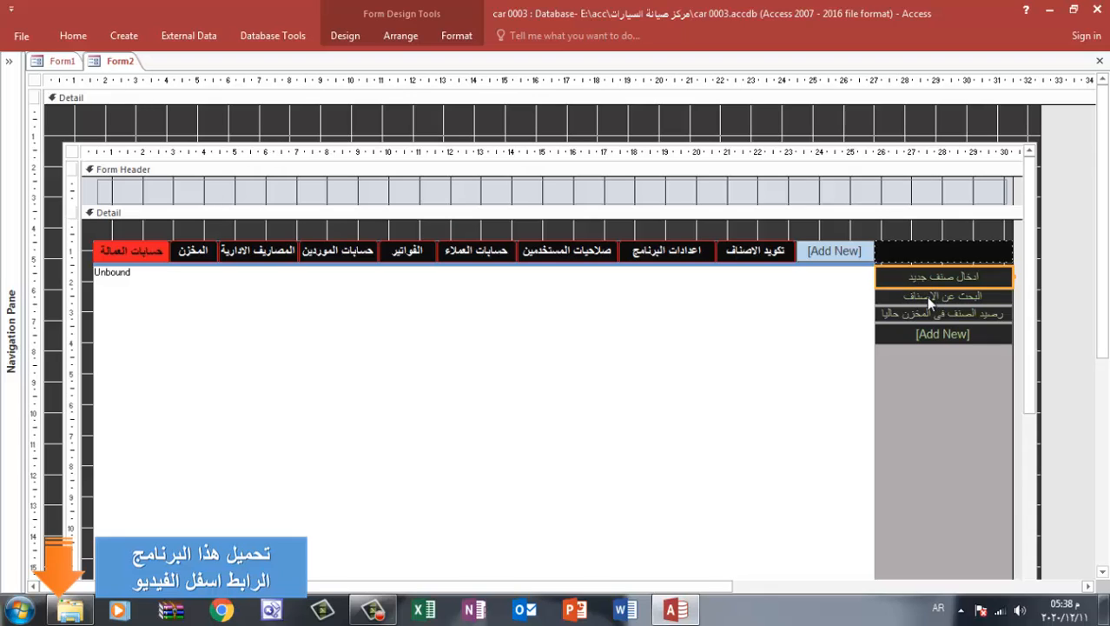
pyautogui.press('Delete')
pyautogui.click(931, 278)
pyautogui.press('Delete')
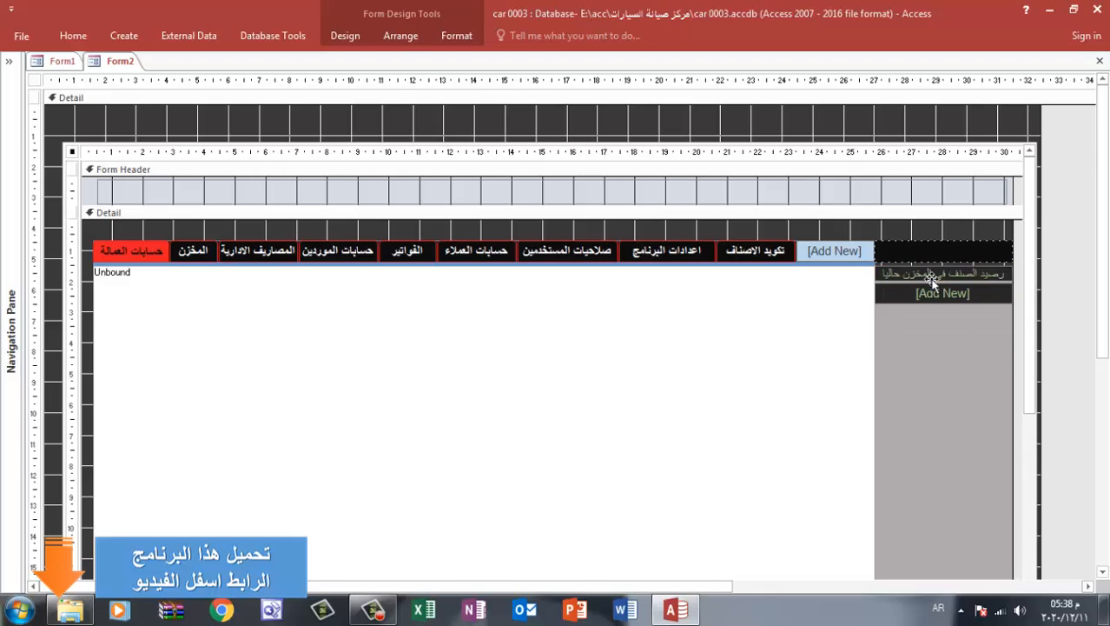
pyautogui.click(931, 278)
pyautogui.press('Delete')
# Under the تكويد الاصناف tab, add a side navigation button captioned ادخال صنف جديد
pyautogui.click(769, 252)
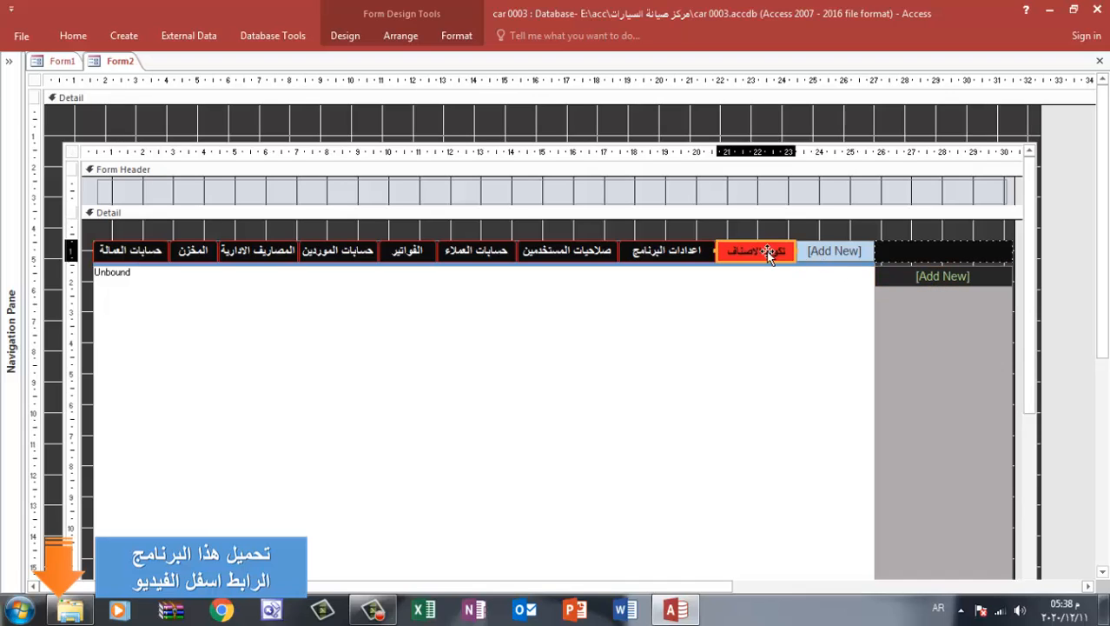
pyautogui.click(932, 277)
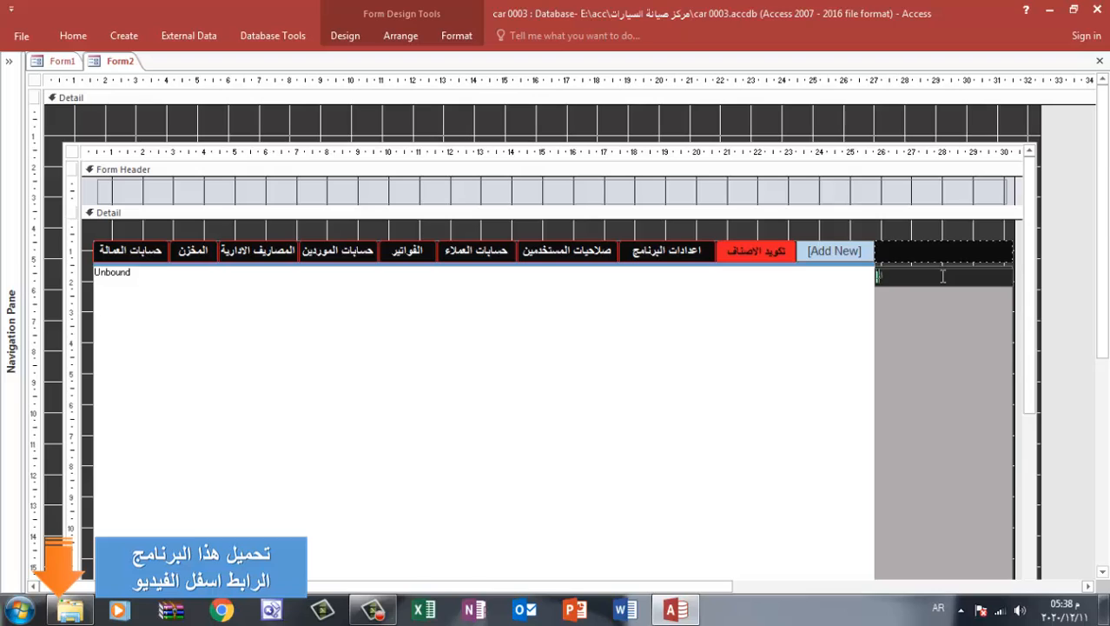
pyautogui.write('ادخال صنف جديد')
pyautogui.click(930, 230)
# Add a second side navigation button captioned البحث عن صنف
pyautogui.doubleClick(931, 294)
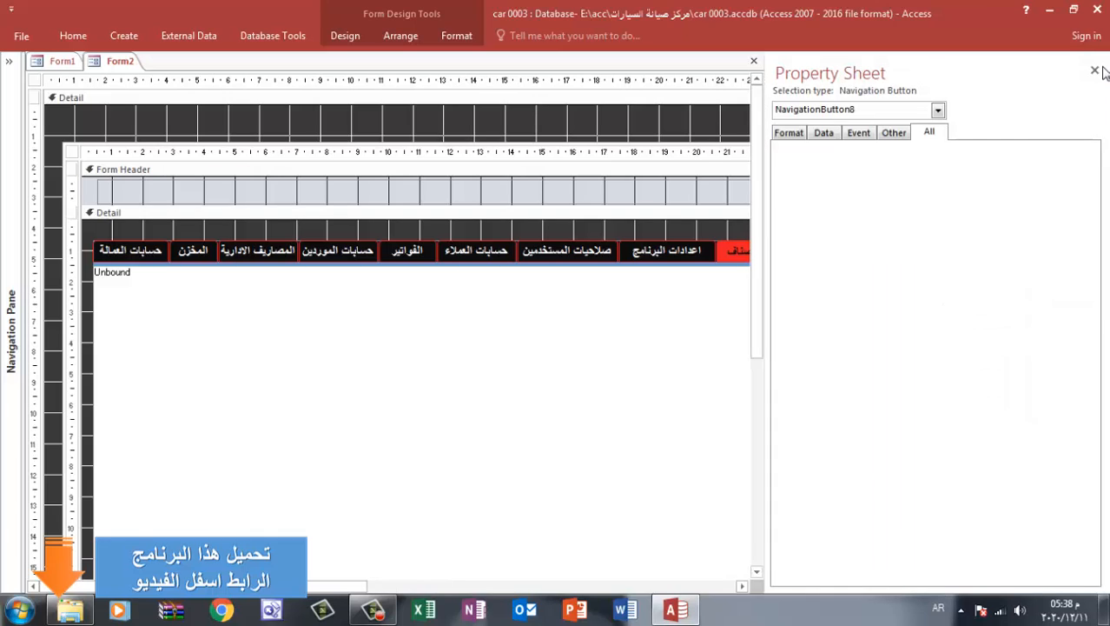
pyautogui.click(1094, 70)
pyautogui.click(959, 297)
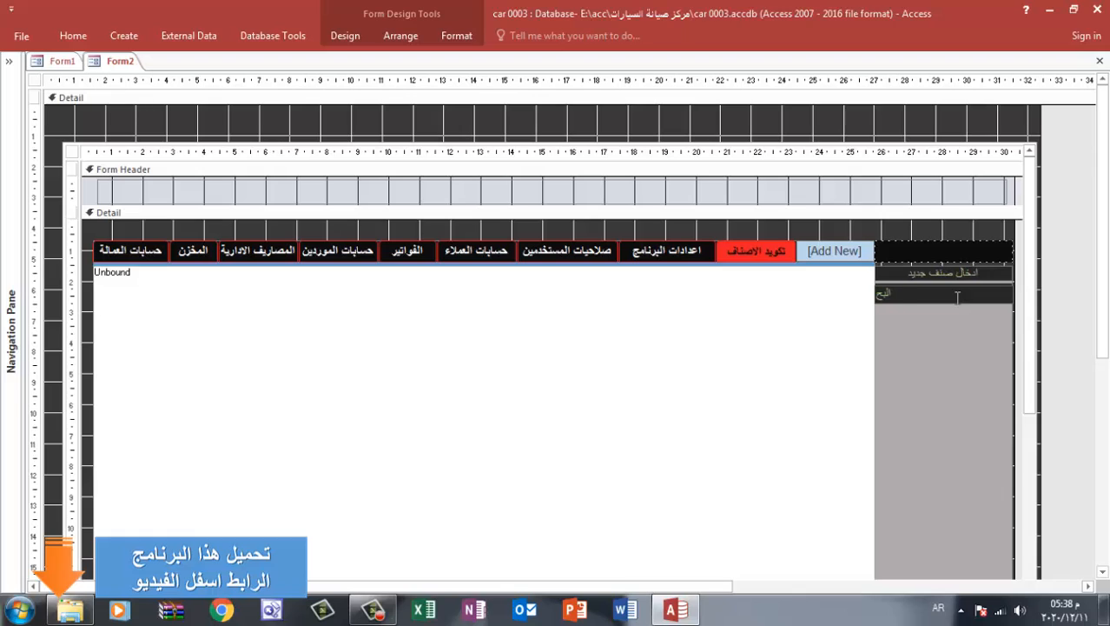
pyautogui.write('البحث عن صن')
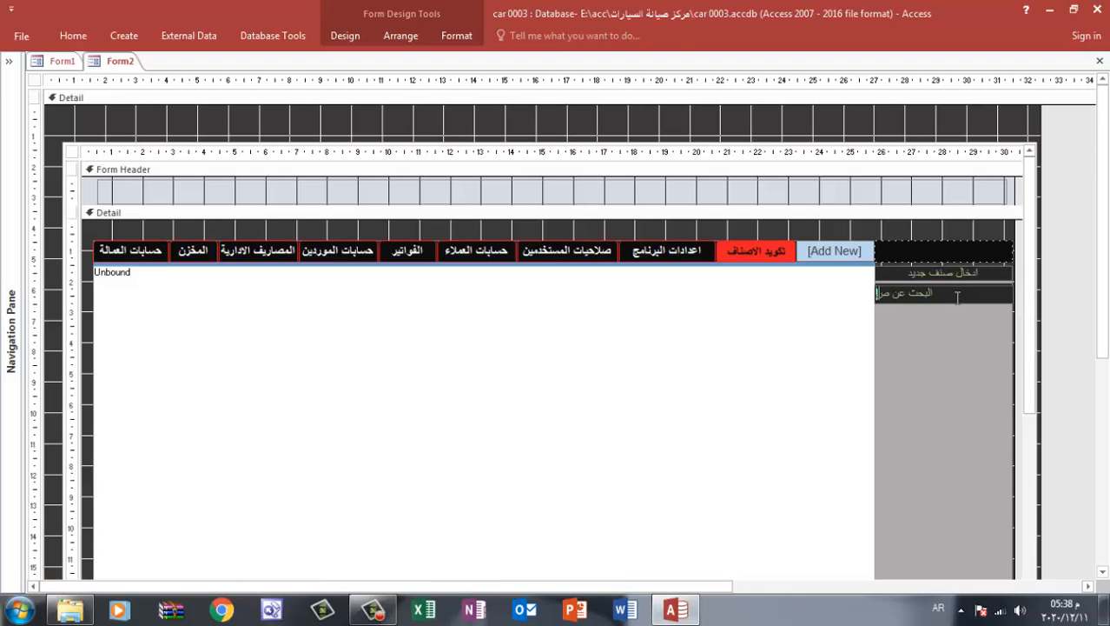
pyautogui.write('ف')
pyautogui.click(909, 243)
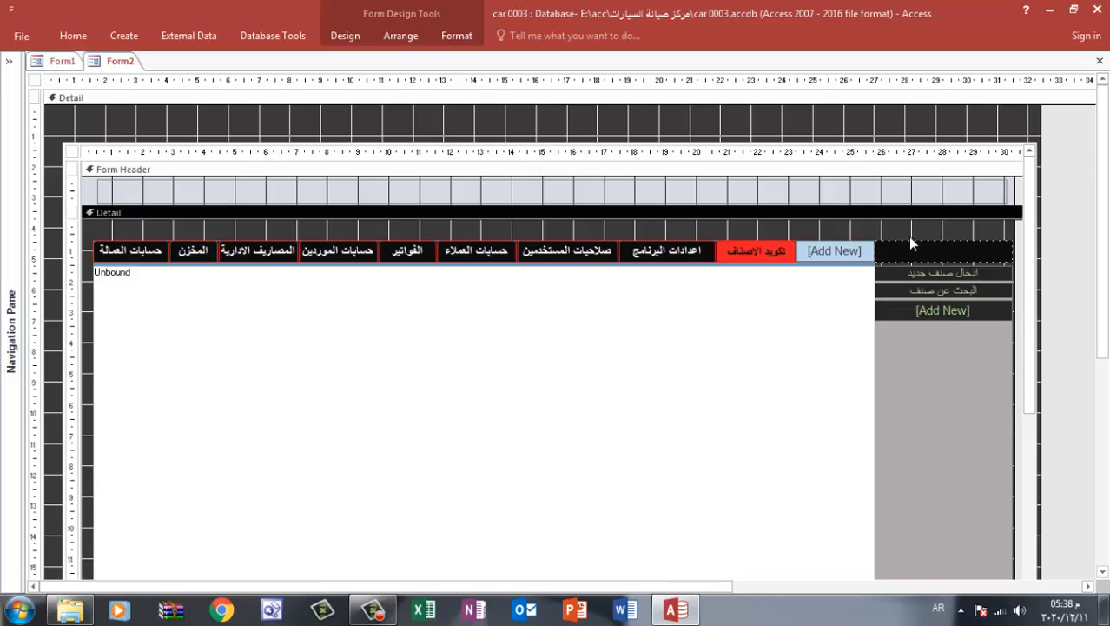
# Add a third side navigation button captioned رصيد الصنف حاليا
pyautogui.doubleClick(951, 311)
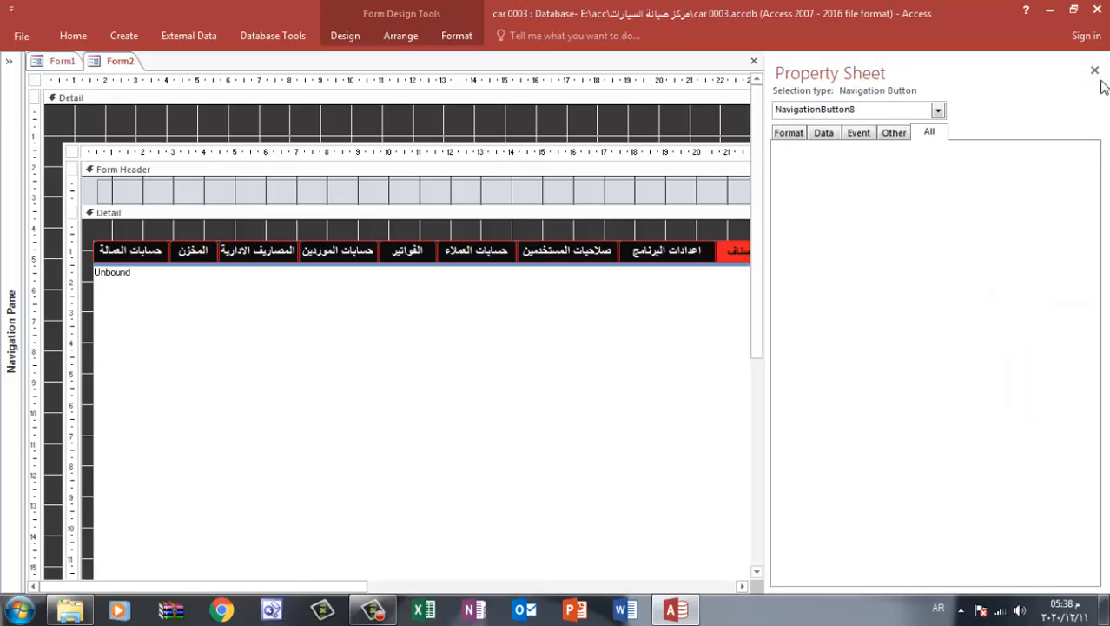
pyautogui.click(1099, 71)
pyautogui.click(963, 310)
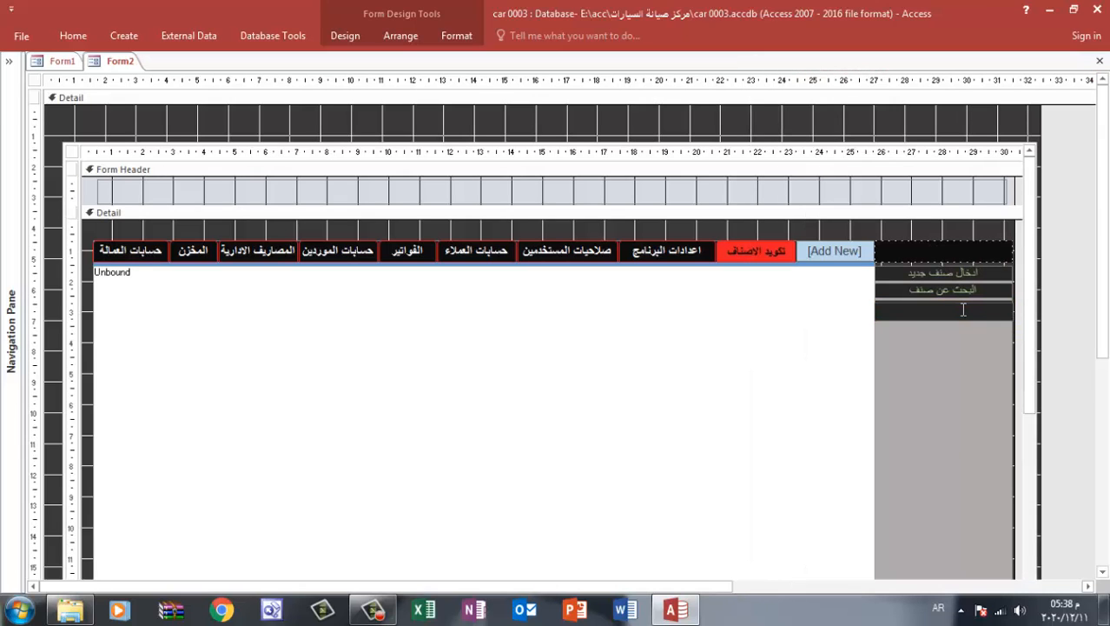
pyautogui.write('رصيد الصنف حاليا')
pyautogui.click(949, 228)
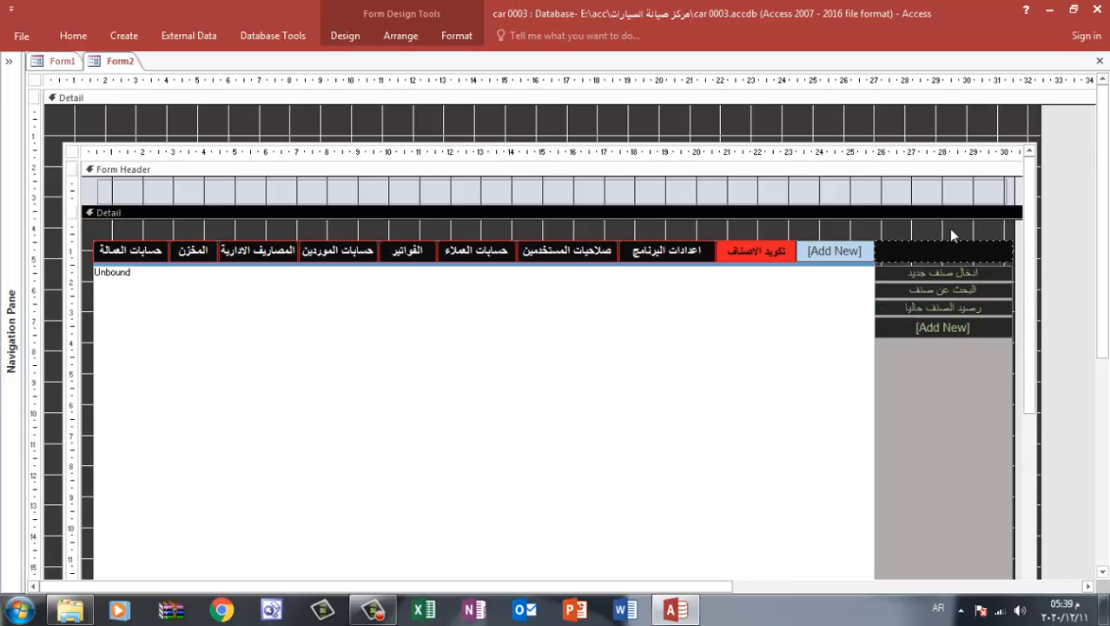
# Close Form2 with the design changes saved and reopen it through the الدخول button
pyautogui.click(1100, 61)
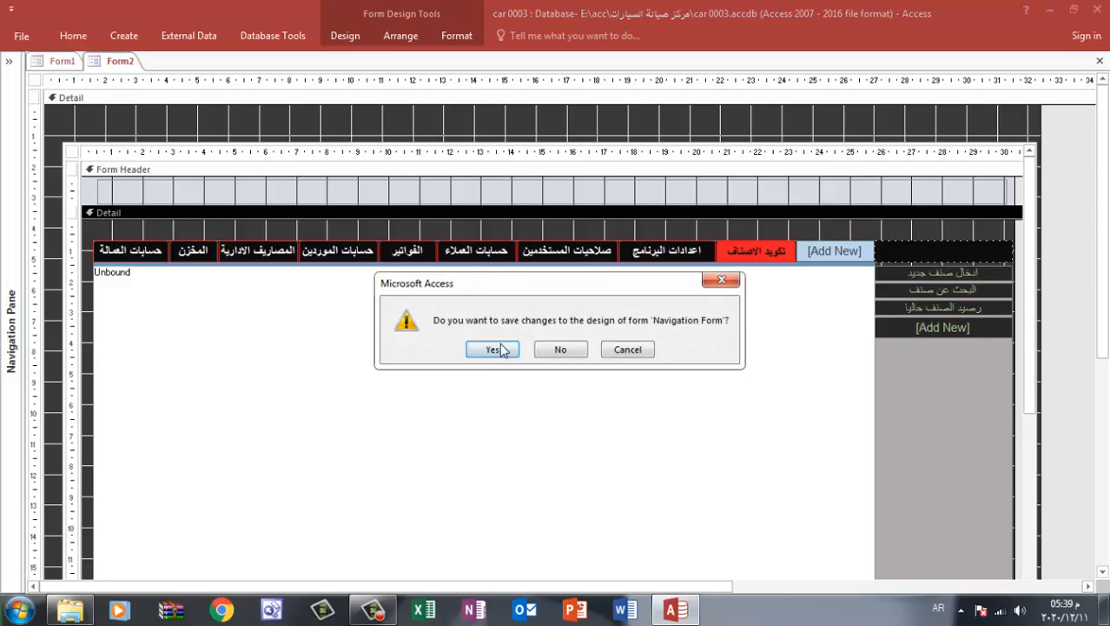
pyautogui.click(493, 348)
pyautogui.click(439, 312)
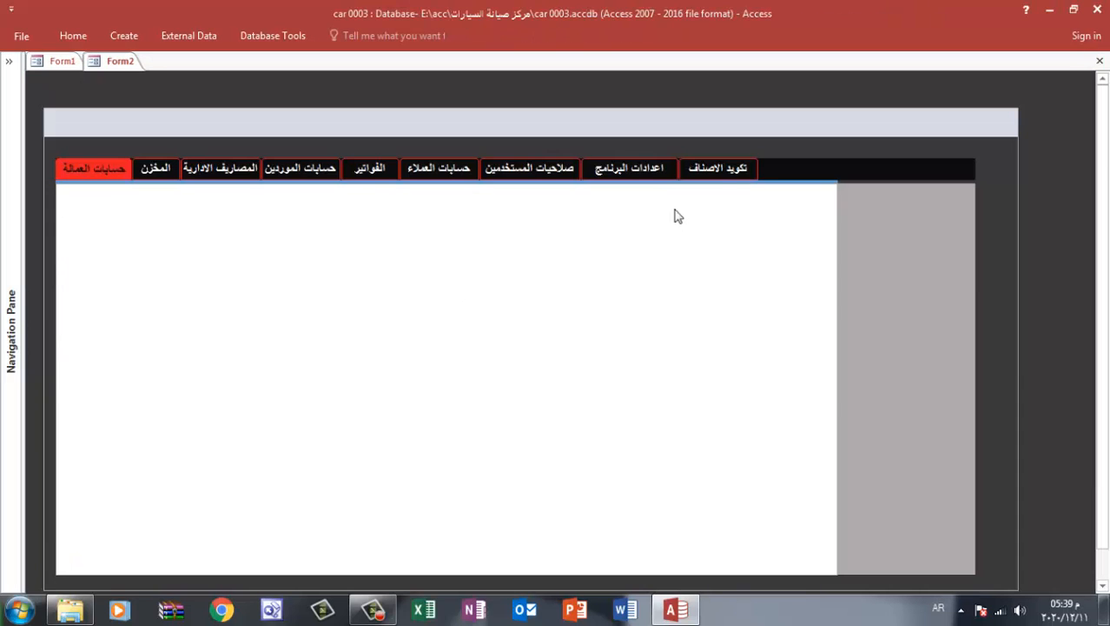
# Go through the navigation tabs from المصاريف الادارية to تكويد الاصناف and check which ones show the side buttons
pyautogui.click(232, 170)
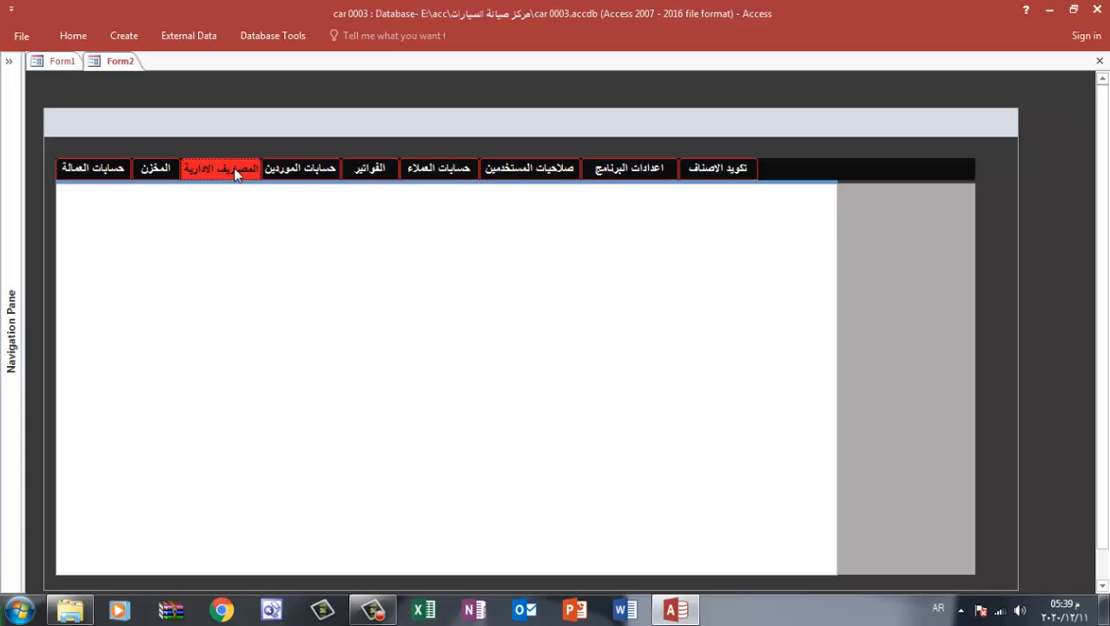
pyautogui.click(321, 169)
pyautogui.click(374, 171)
pyautogui.click(442, 173)
pyautogui.click(516, 175)
pyautogui.click(650, 169)
pyautogui.click(705, 169)
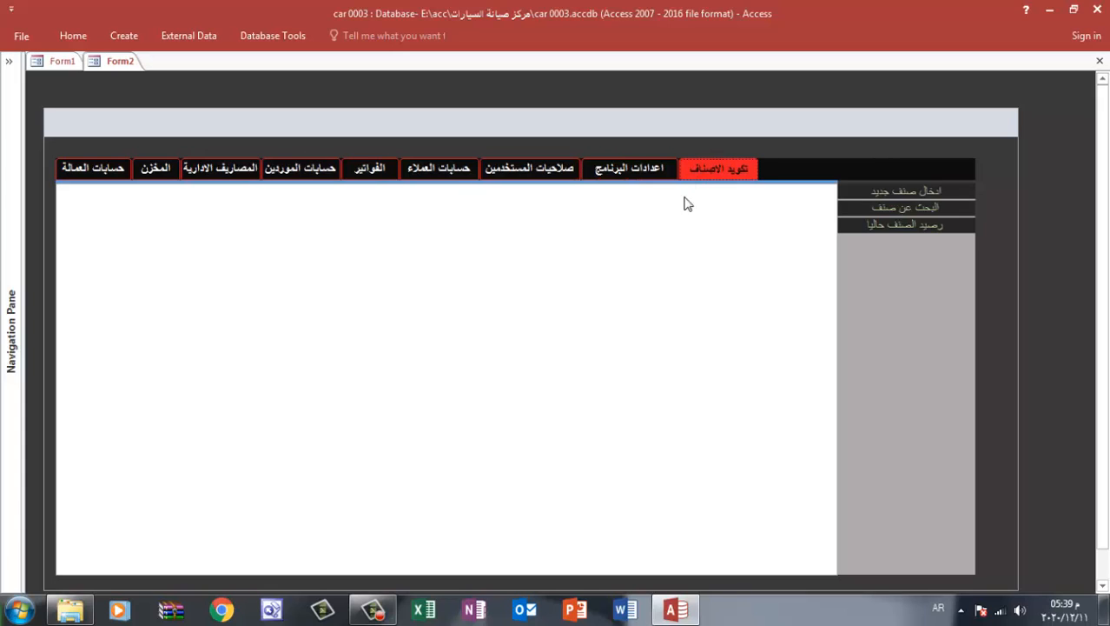
# Increase the heights of the three side navigation buttons in Layout View so they are about equally tall
pyautogui.rightClick(1026, 151)
pyautogui.click(955, 181)
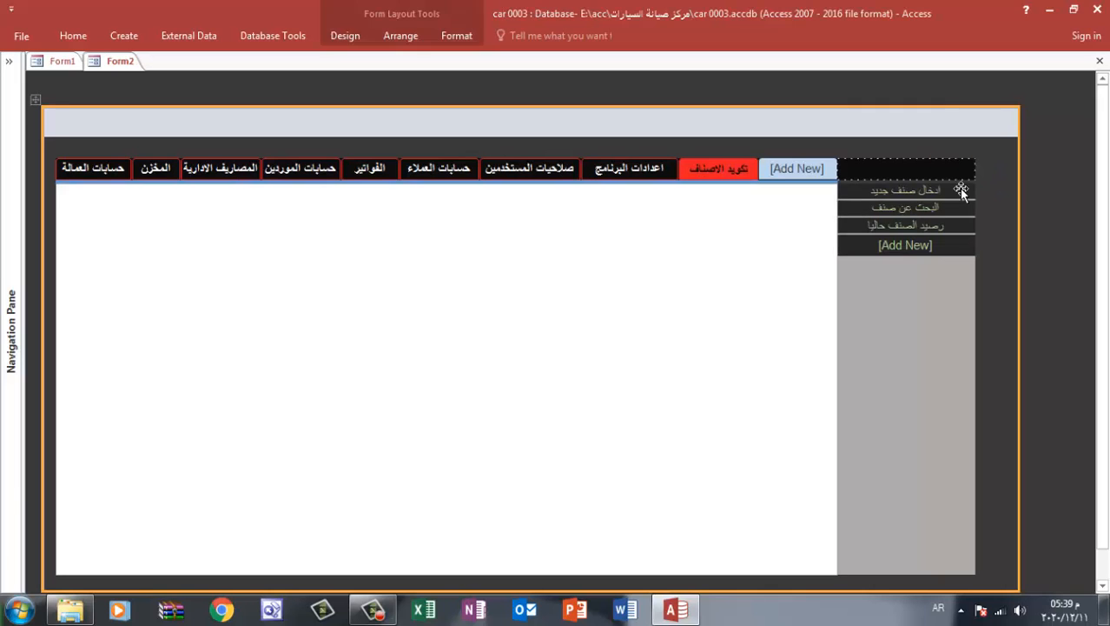
pyautogui.click(909, 195)
pyautogui.moveTo(907, 199); pyautogui.dragTo(907, 228)
pyautogui.click(910, 217)
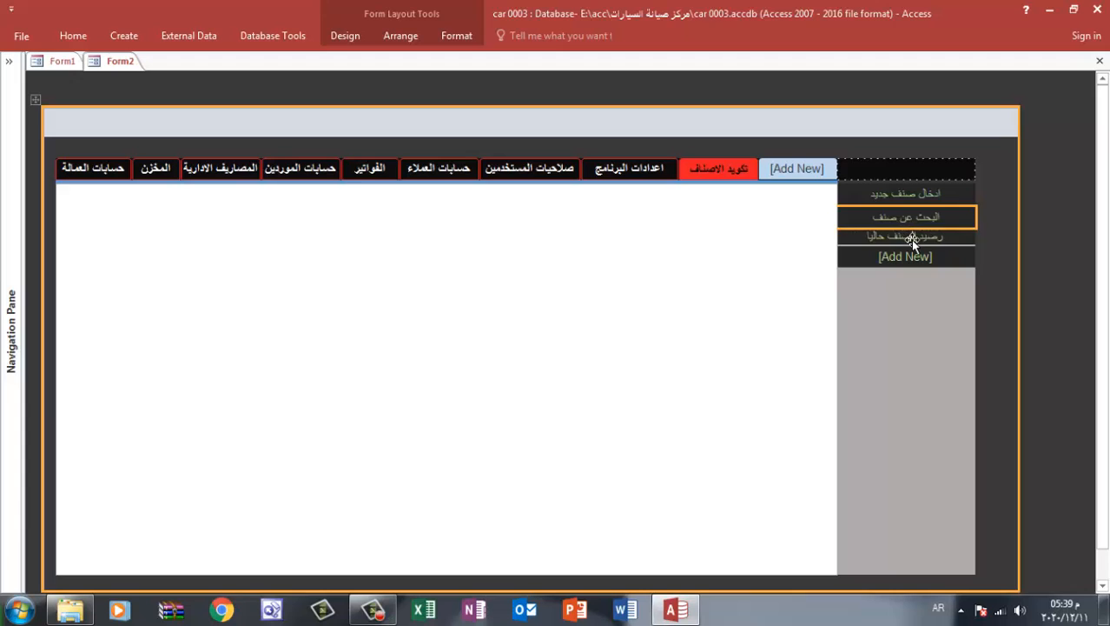
pyautogui.click(911, 238)
pyautogui.click(1038, 160)
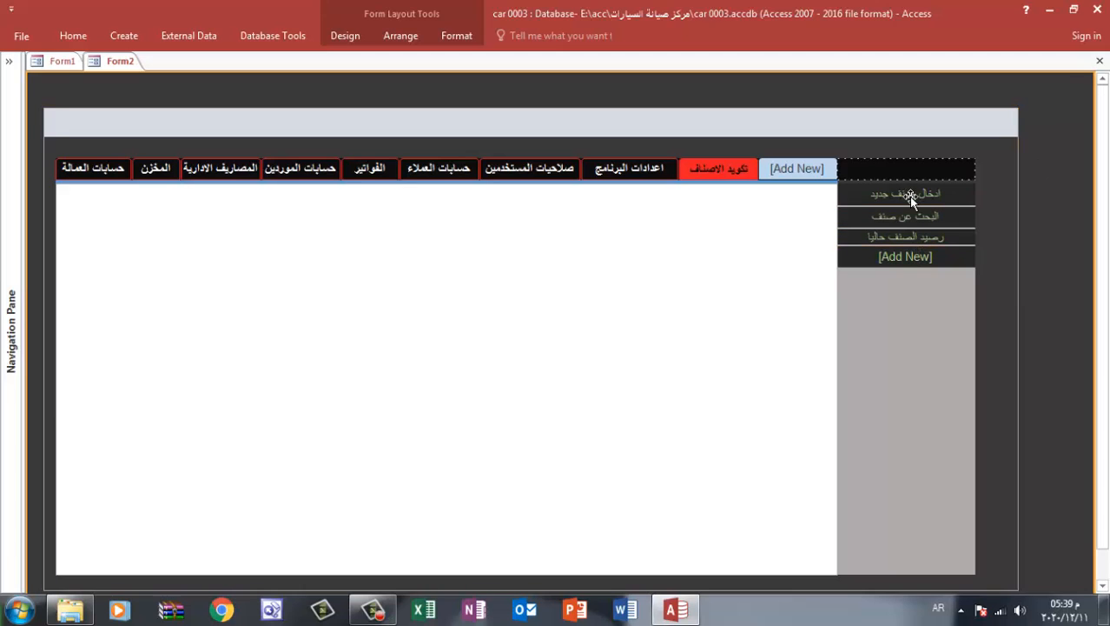
pyautogui.click(910, 196)
pyautogui.click(890, 236)
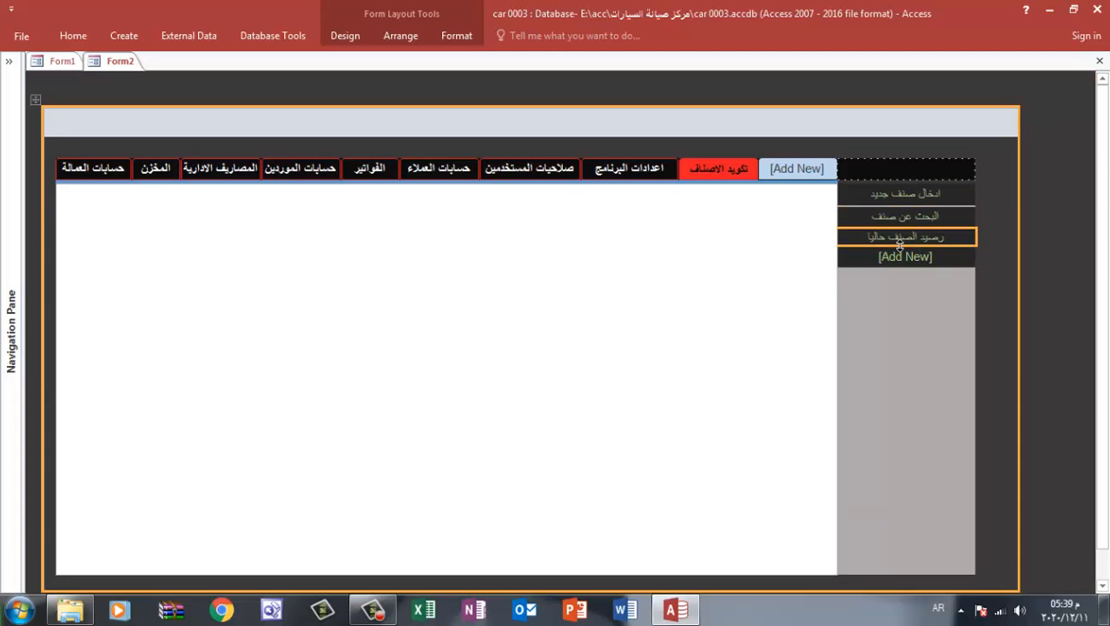
pyautogui.moveTo(900, 247); pyautogui.dragTo(900, 251)
pyautogui.click(1051, 202)
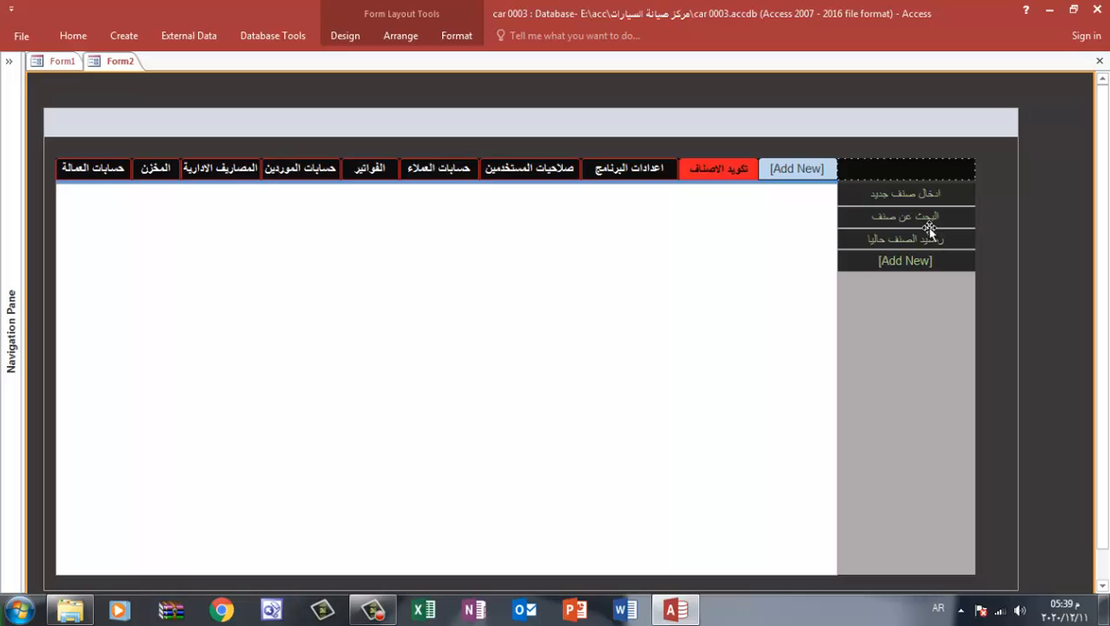
# Set the pressed color of all three side navigation buttons to Accent 5, Darker 25%
pyautogui.click(899, 195)
pyautogui.keyDown('shift'); pyautogui.click(899, 215); pyautogui.keyUp('shift')
pyautogui.keyDown('shift'); pyautogui.click(898, 239); pyautogui.keyUp('shift')
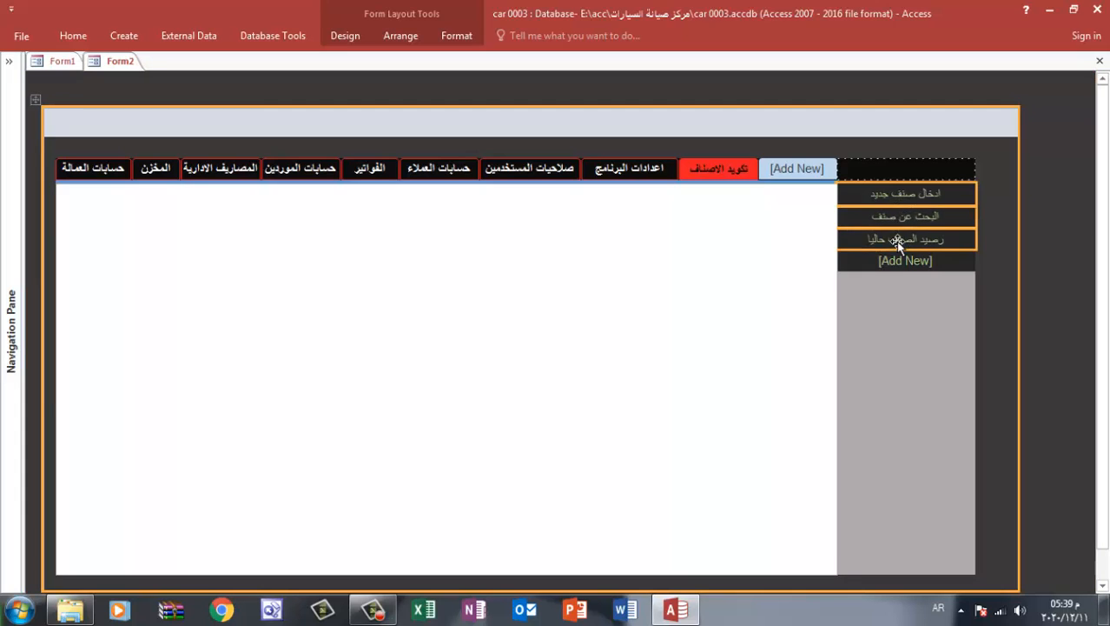
pyautogui.click(455, 38)
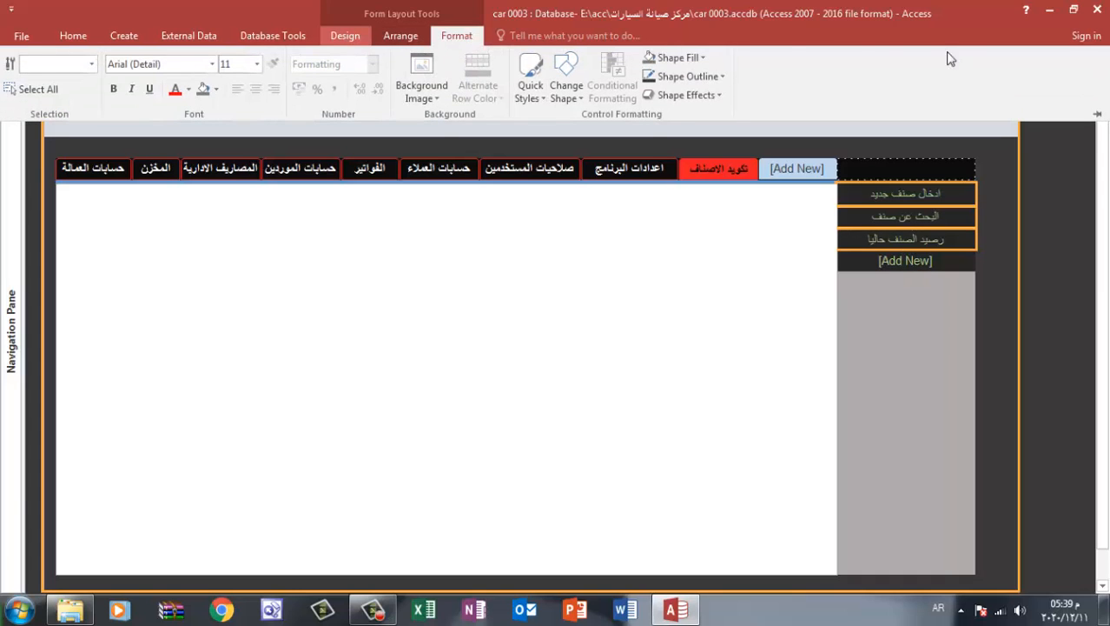
pyautogui.click(834, 85)
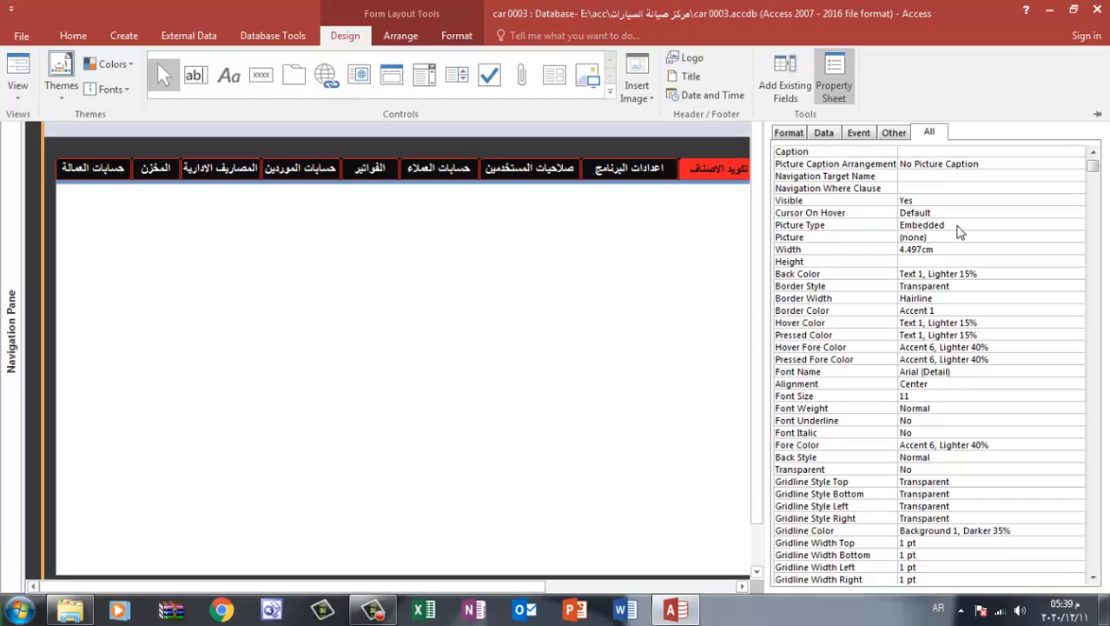
pyautogui.click(944, 412)
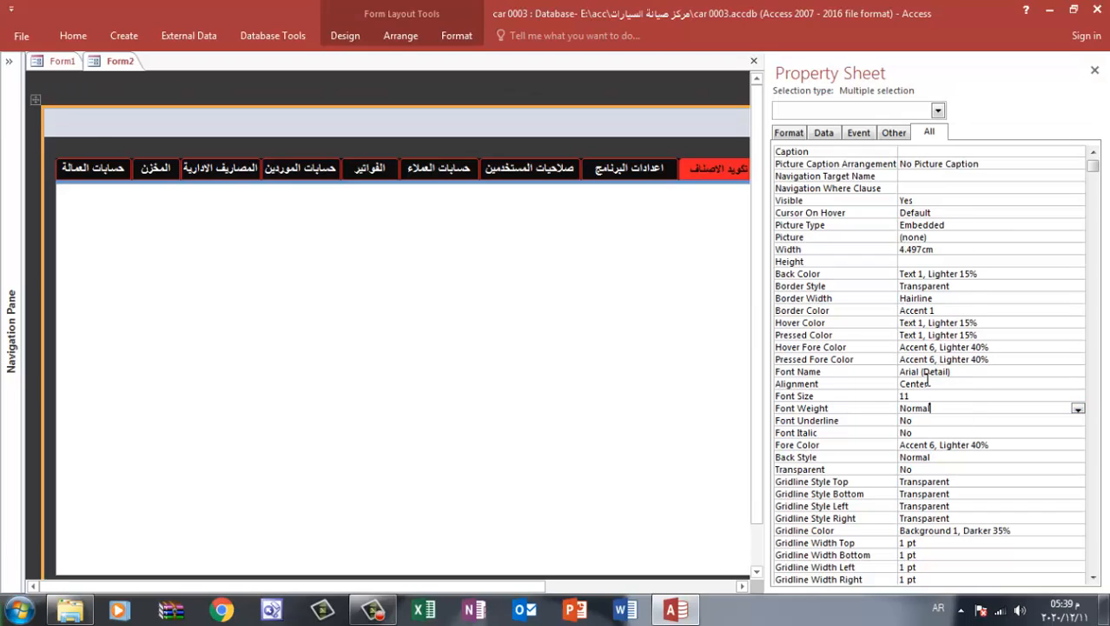
pyautogui.click(1001, 323)
pyautogui.click(1033, 336)
pyautogui.click(1078, 335)
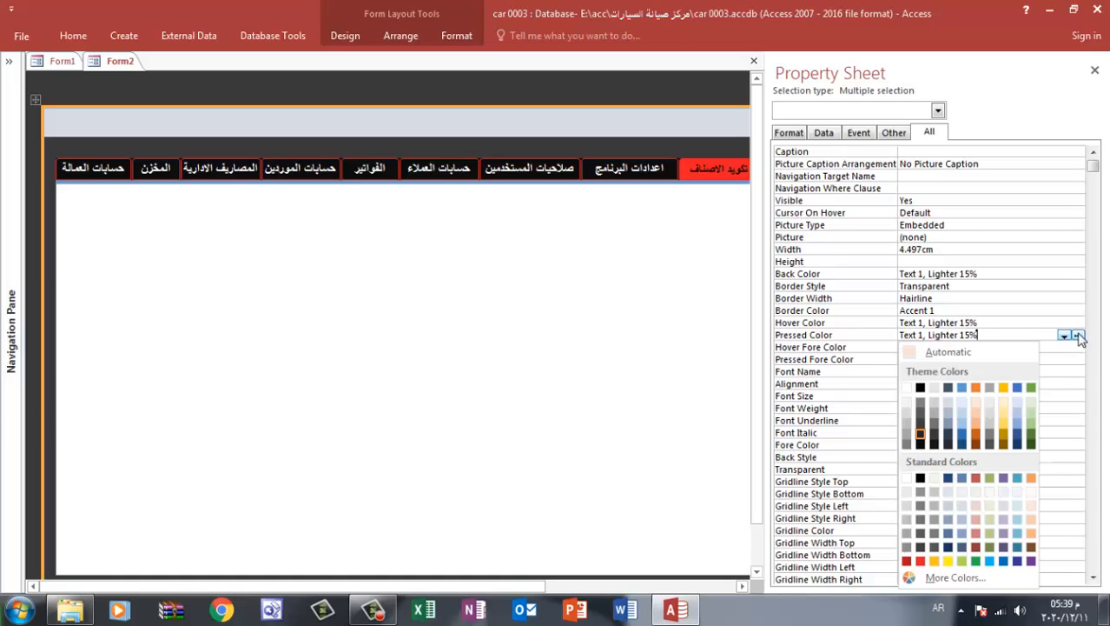
pyautogui.click(1019, 434)
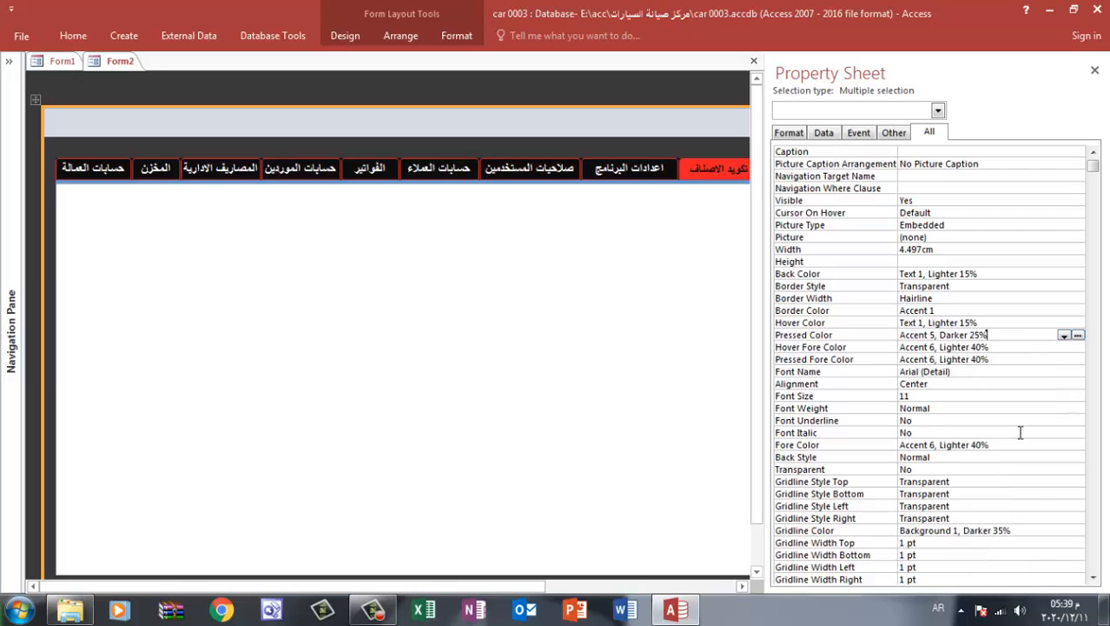
pyautogui.click(1095, 71)
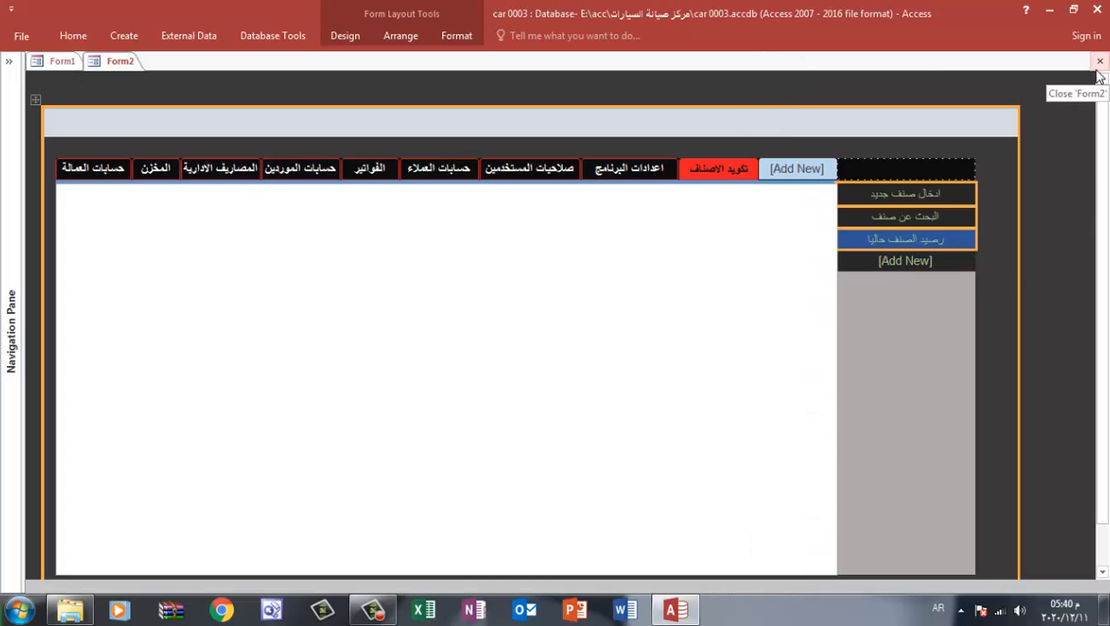
# Close Form2 with changes saved, reopen it through the الدخول button, and show the تكويد الاصناف tab
pyautogui.click(1100, 61)
pyautogui.click(492, 349)
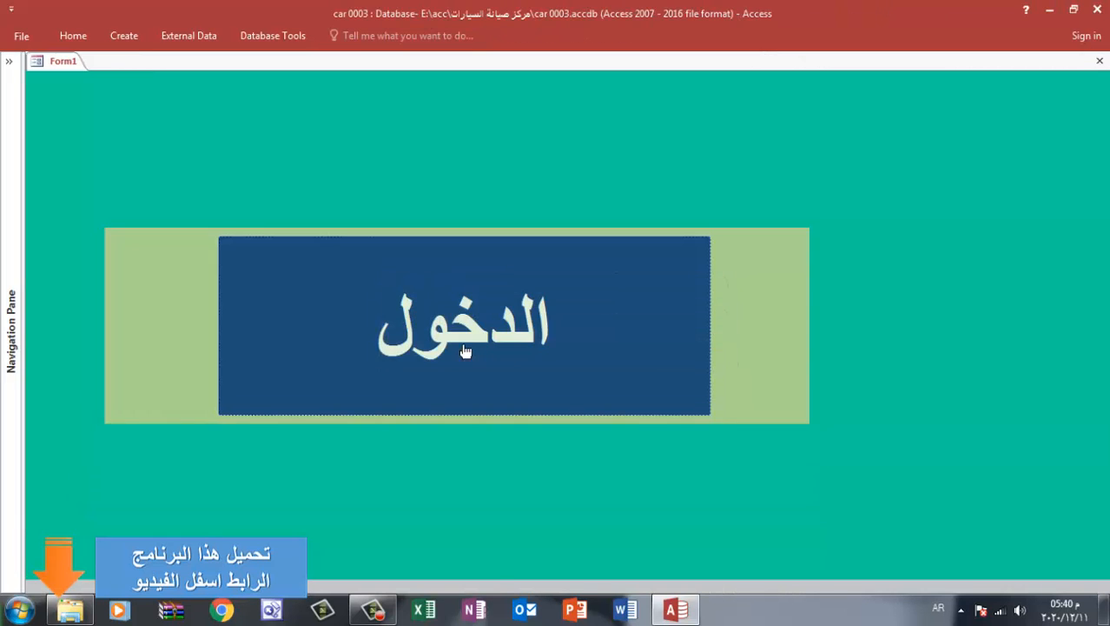
pyautogui.click(463, 348)
pyautogui.click(738, 170)
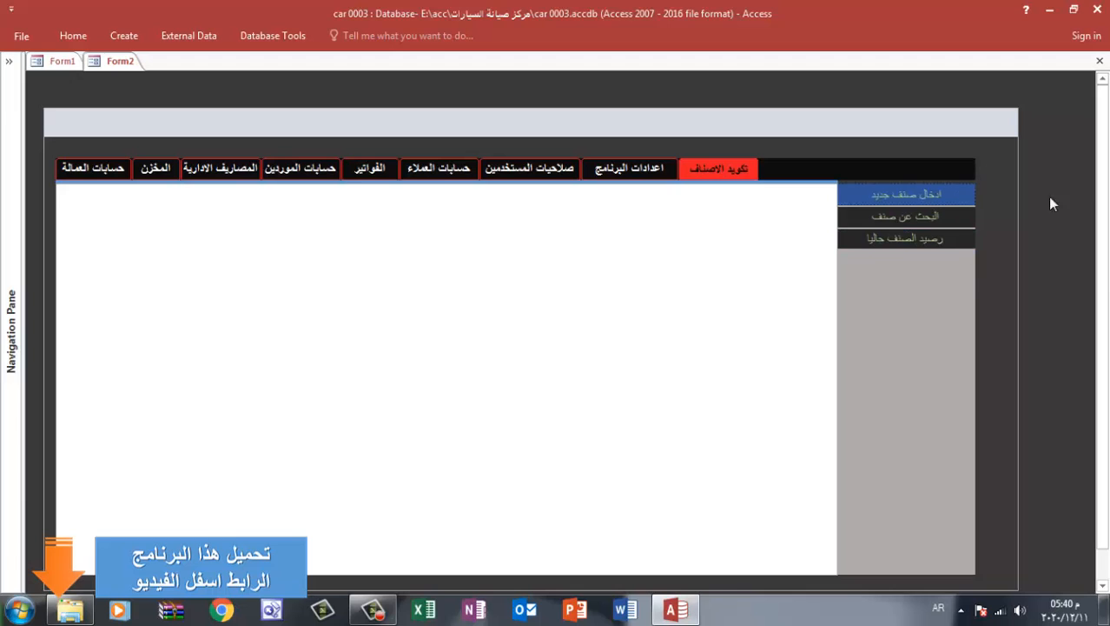
# In Layout View, make the ادخال صنف جديد side button's text bold and set its font color to Accent 4, Lighter 80%
pyautogui.rightClick(1040, 144)
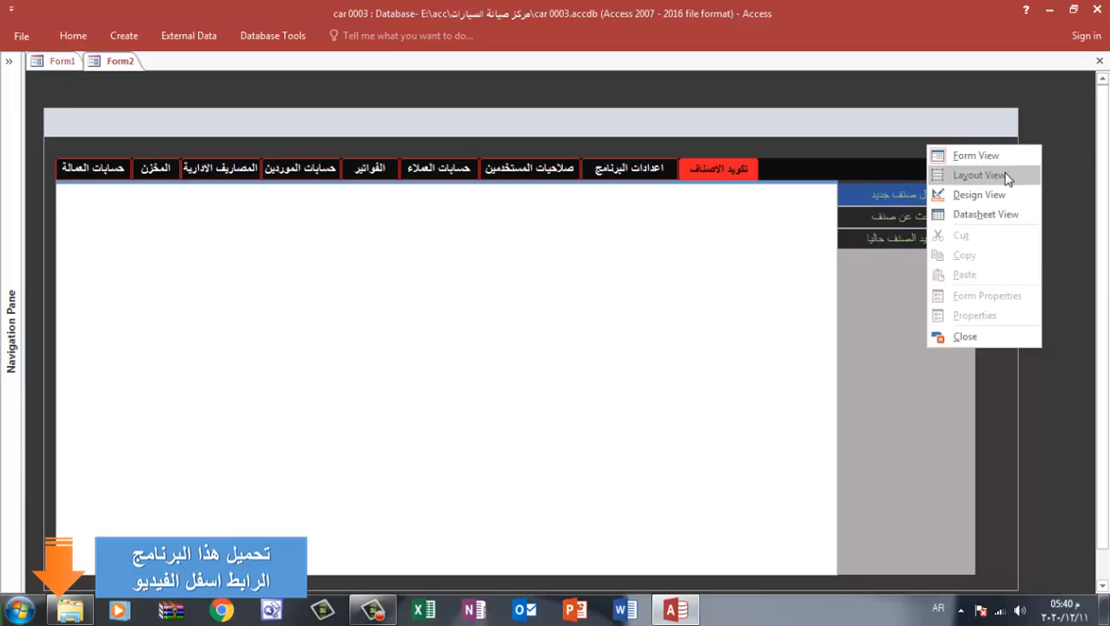
pyautogui.click(960, 174)
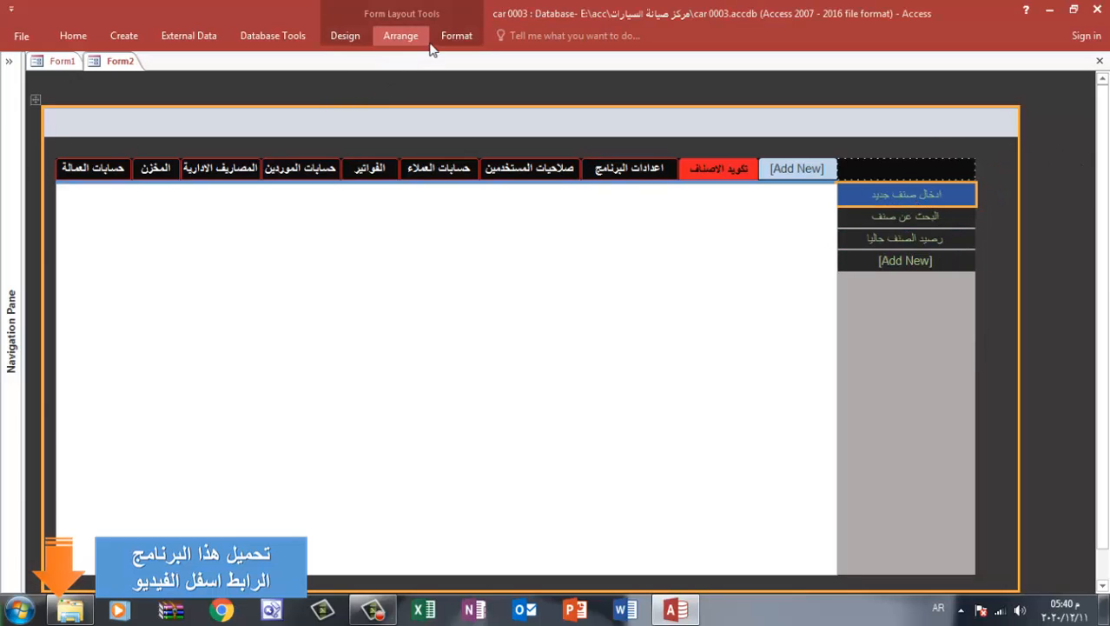
pyautogui.click(456, 35)
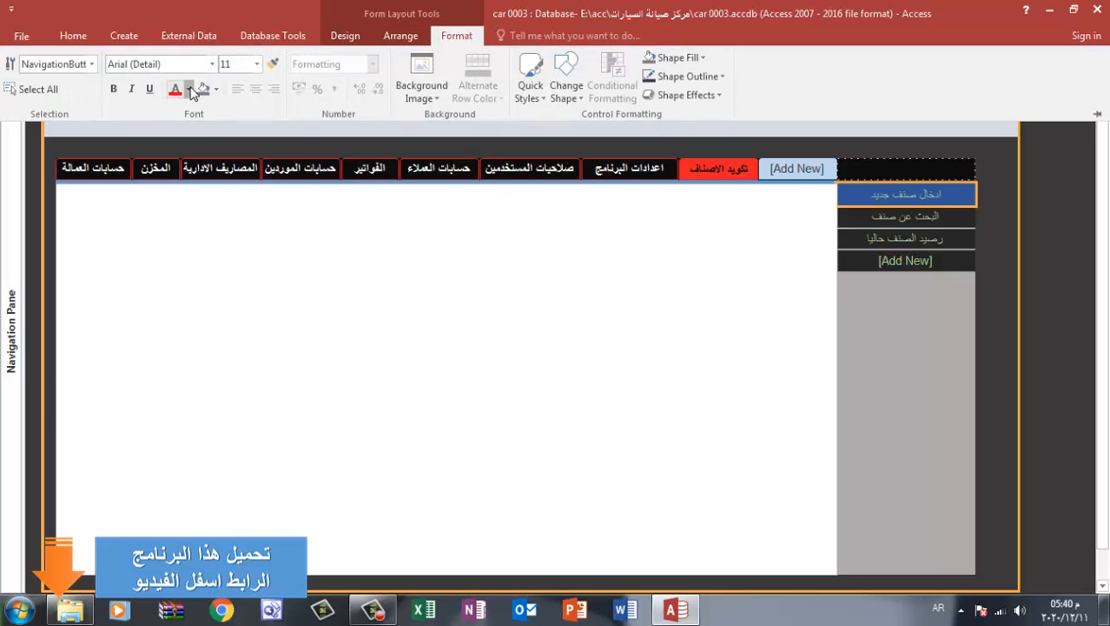
pyautogui.click(187, 89)
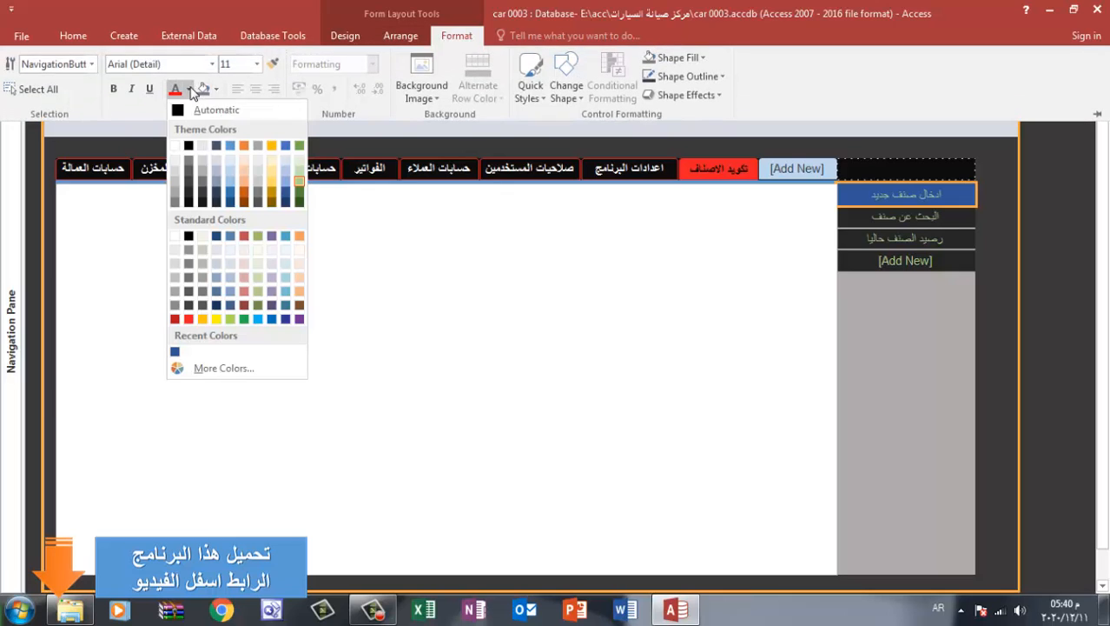
pyautogui.click(271, 170)
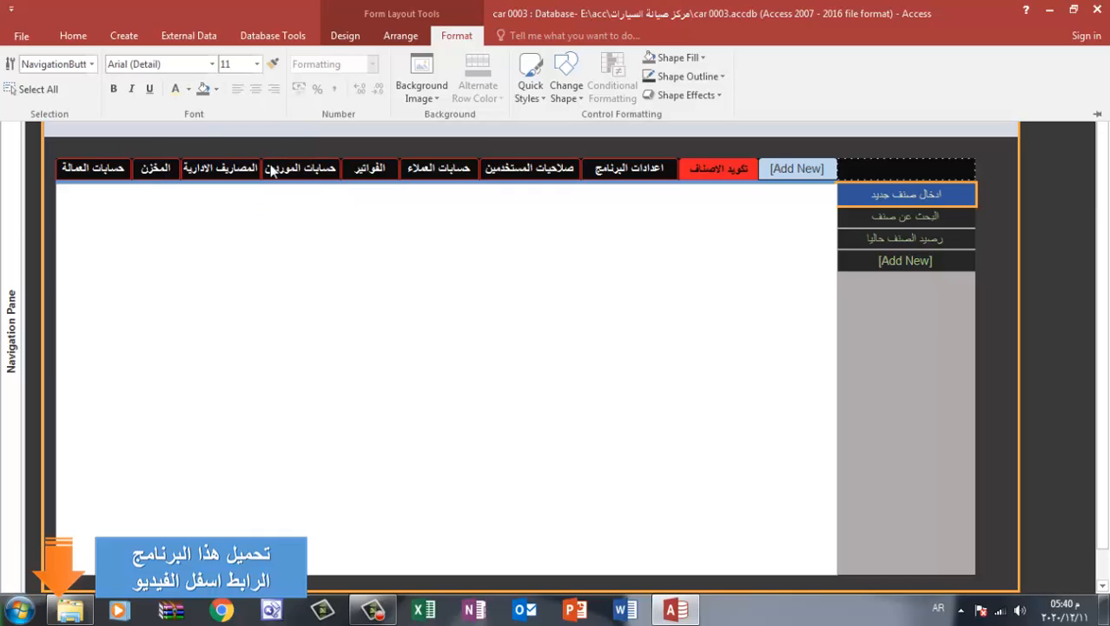
pyautogui.click(115, 90)
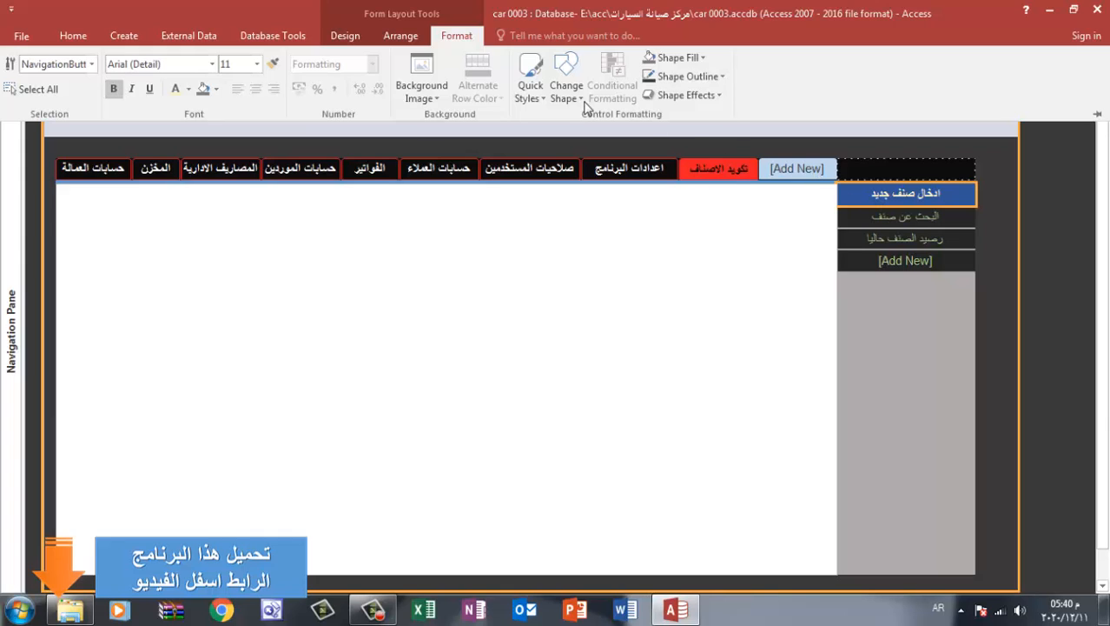
# Copy the text formatting of ادخال صنف جديد to the البحث عن صنف and رصيد الصنف حاليا buttons with Format Painter
pyautogui.click(272, 64)
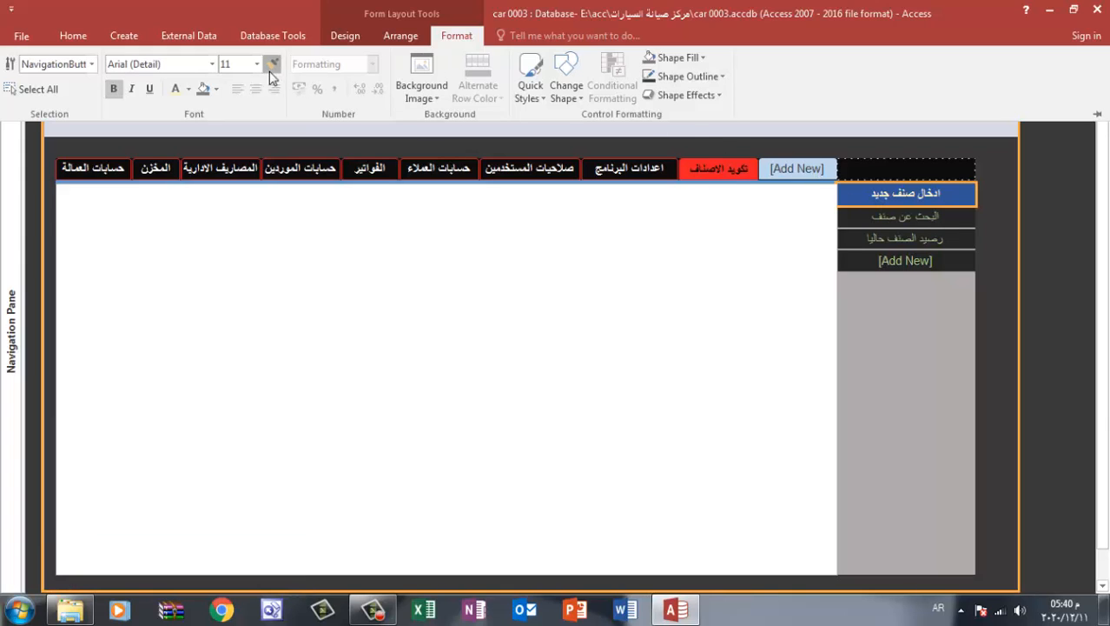
pyautogui.click(923, 217)
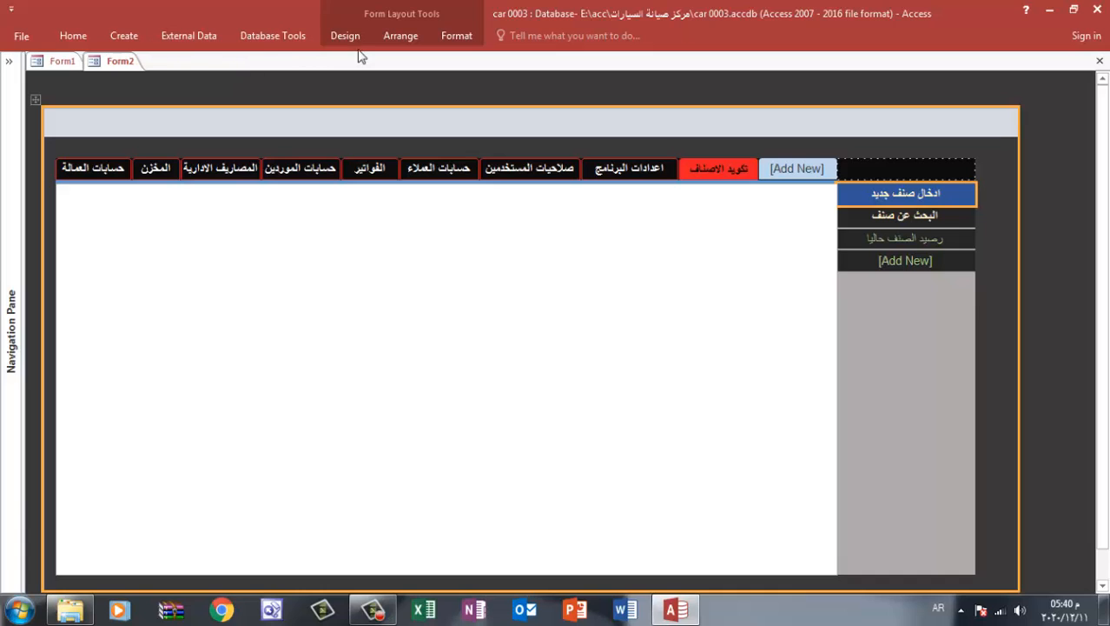
pyautogui.click(65, 38)
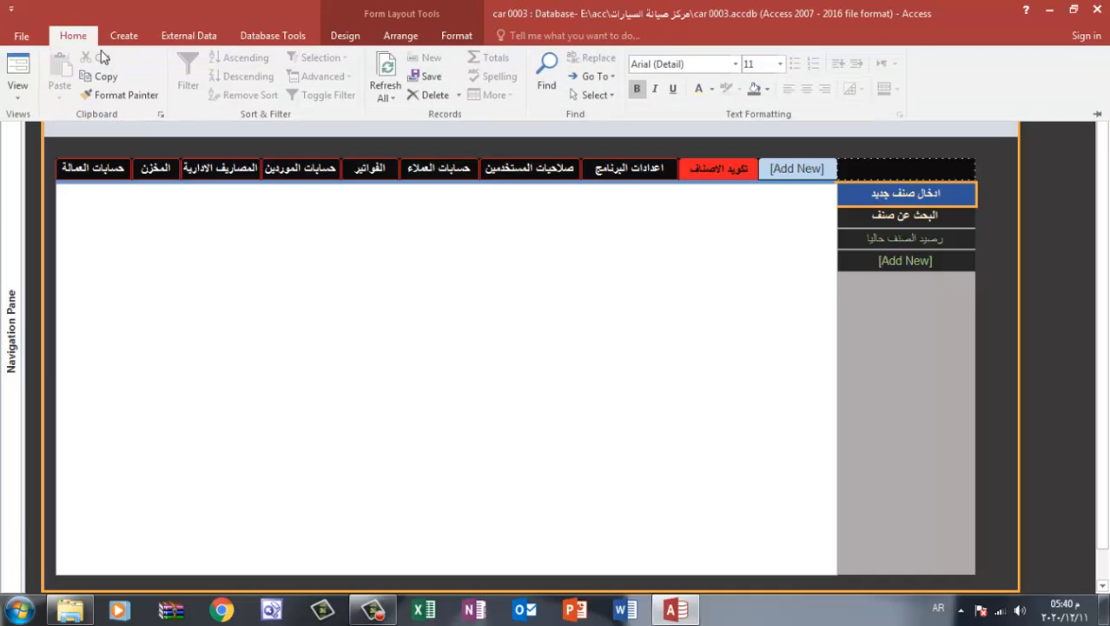
pyautogui.click(130, 96)
pyautogui.click(936, 236)
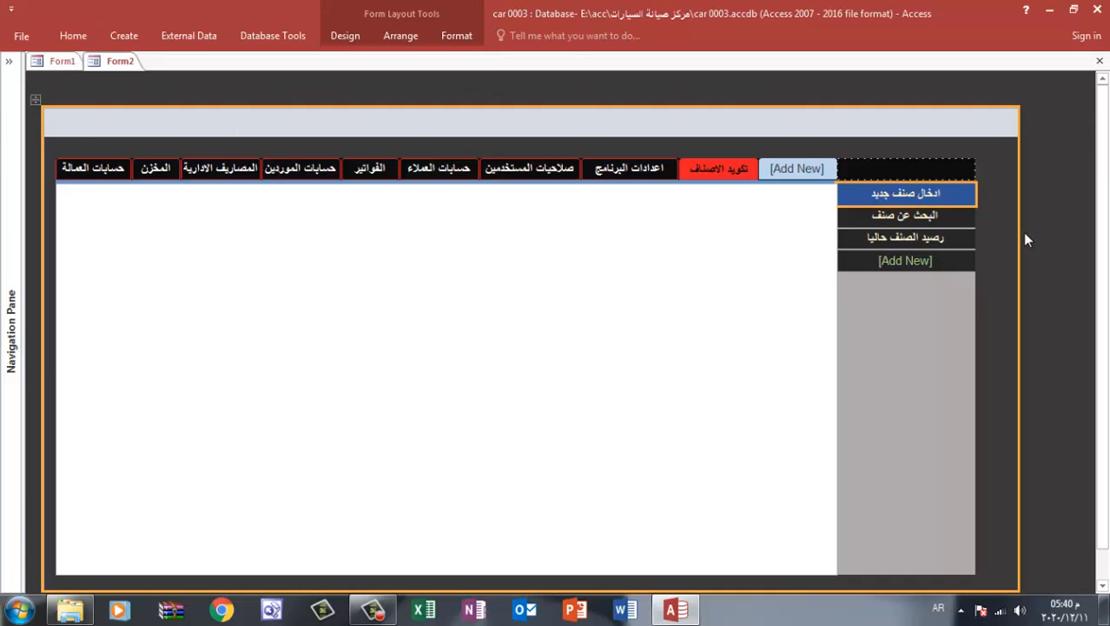
# Close Form2 with changes saved, reopen it through the الدخول button, and try the side buttons under تكويد الاصناف
pyautogui.click(1099, 61)
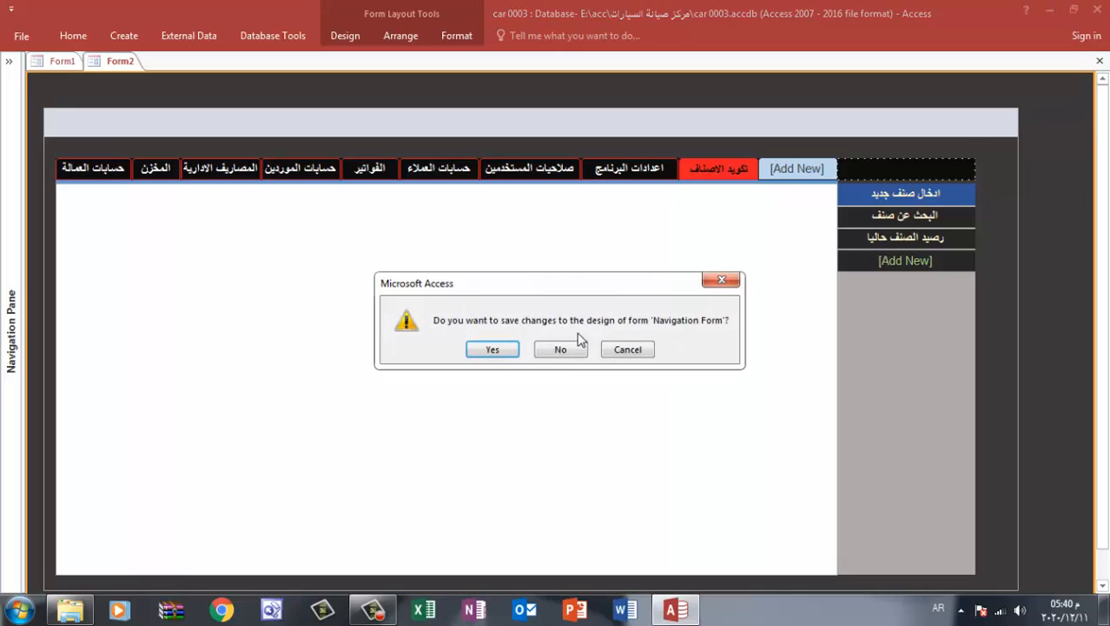
pyautogui.click(493, 349)
pyautogui.click(437, 351)
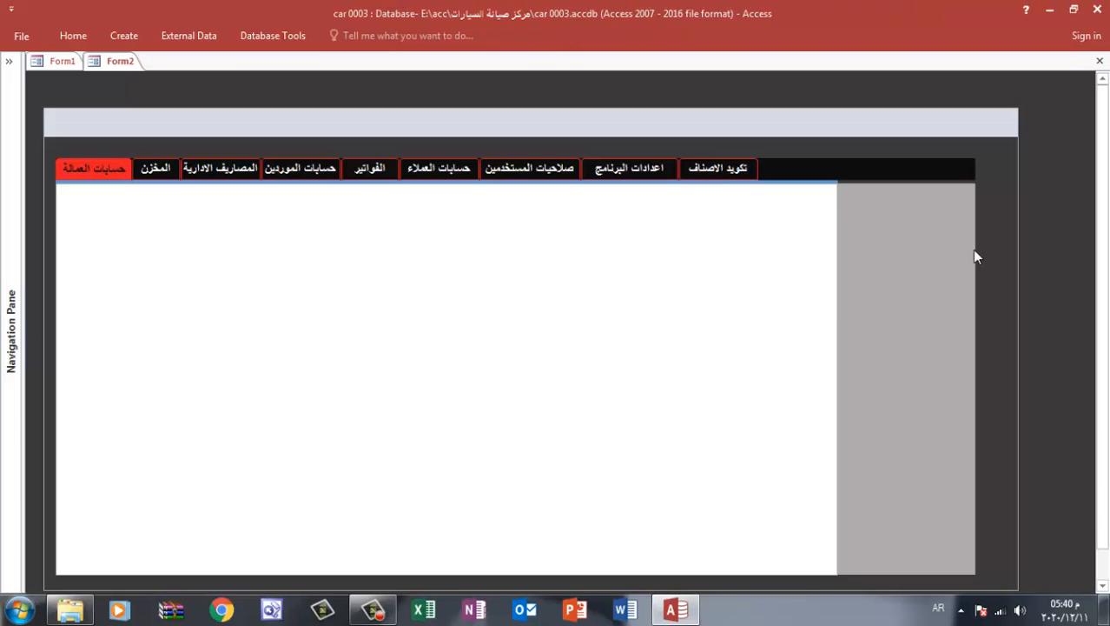
pyautogui.click(712, 166)
pyautogui.click(924, 239)
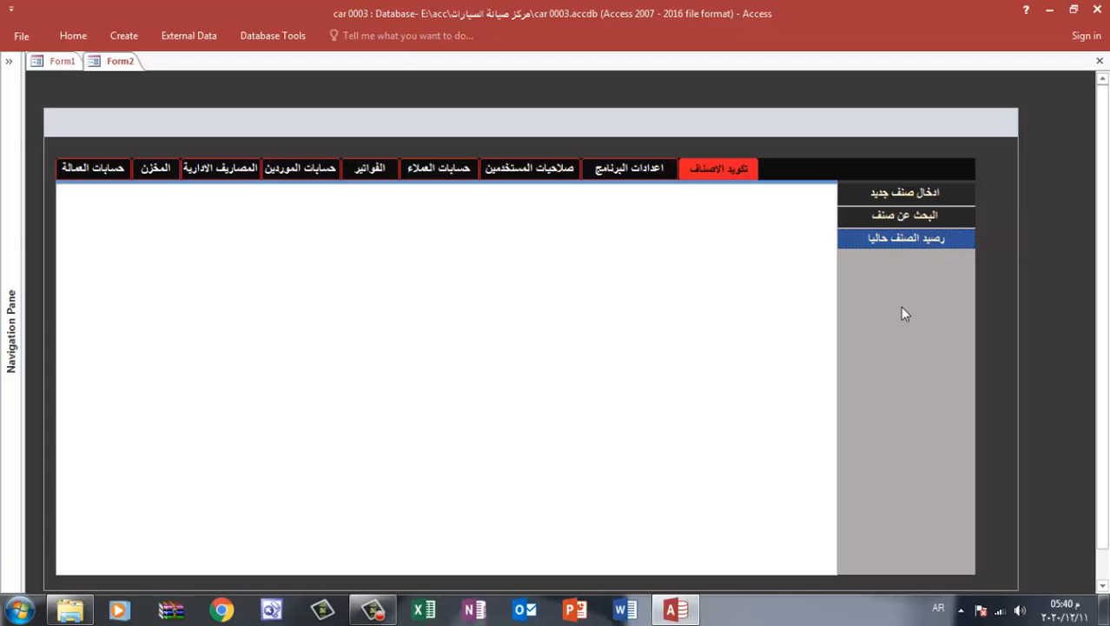
pyautogui.click(933, 194)
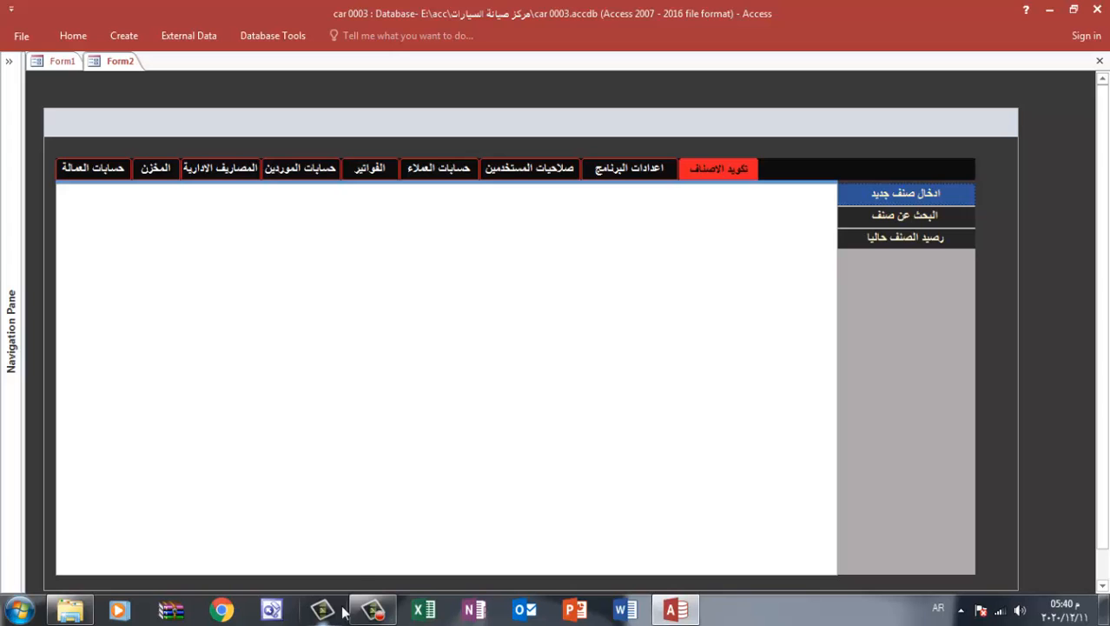
# Open Form2 in Design View and copy the ادخال صنف جديد caption under تكويد الاصناف into a new Notepad document
pyautogui.rightClick(962, 121)
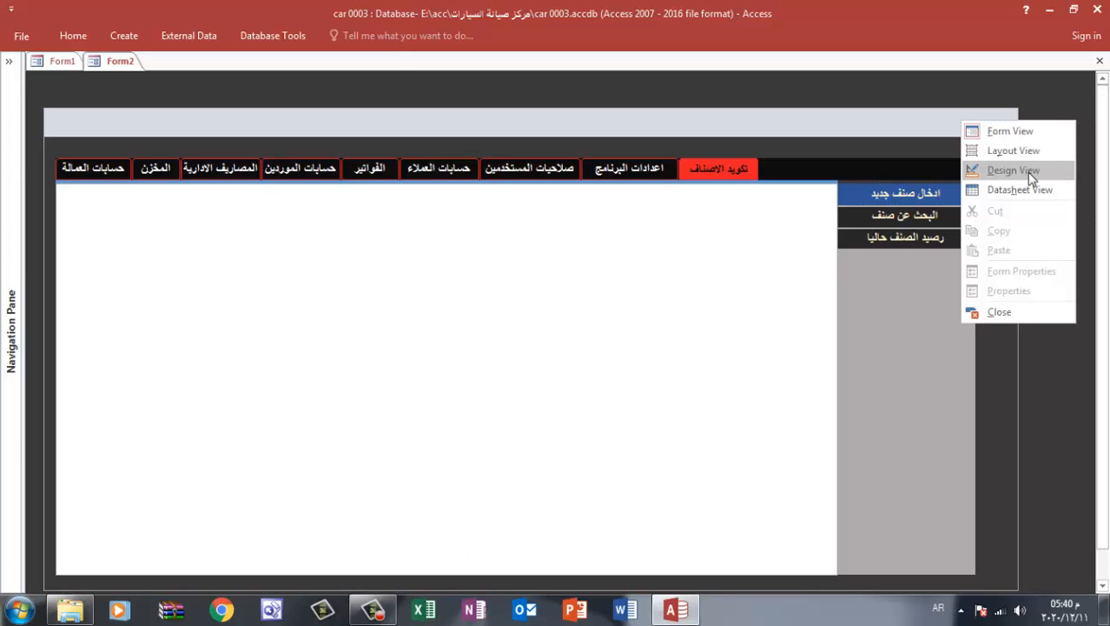
pyautogui.click(1013, 171)
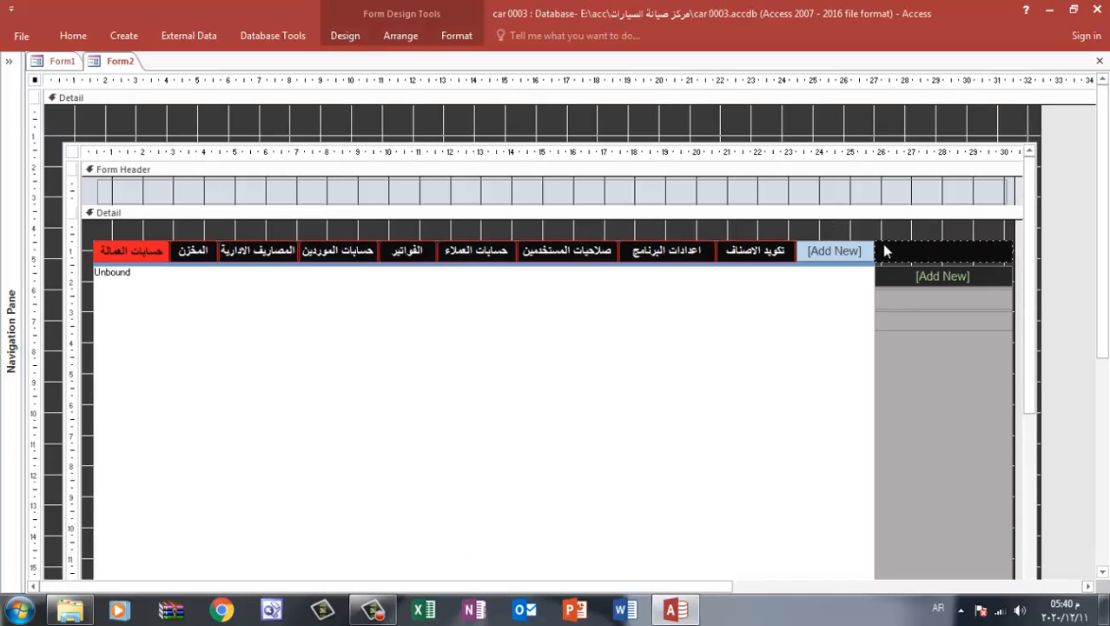
pyautogui.click(823, 255)
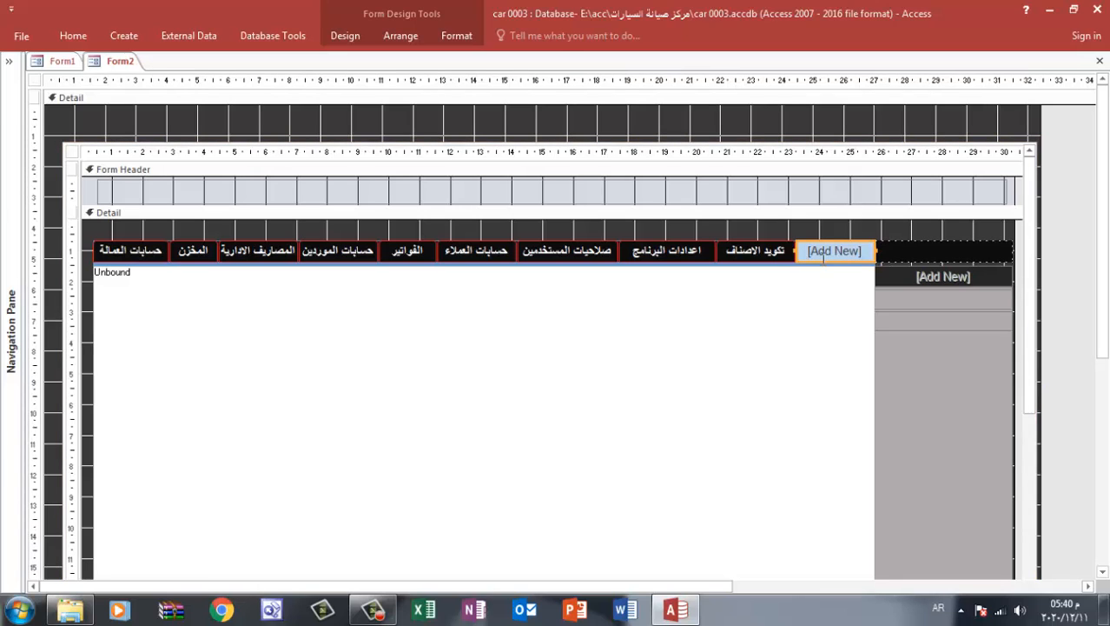
pyautogui.click(763, 253)
pyautogui.click(938, 276)
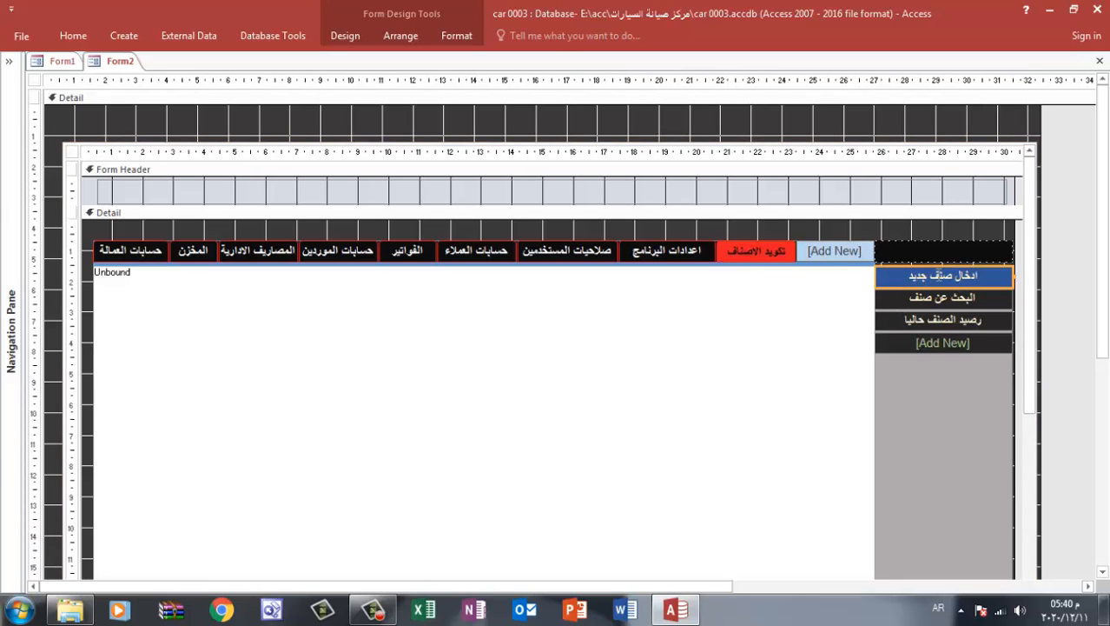
pyautogui.click(940, 275)
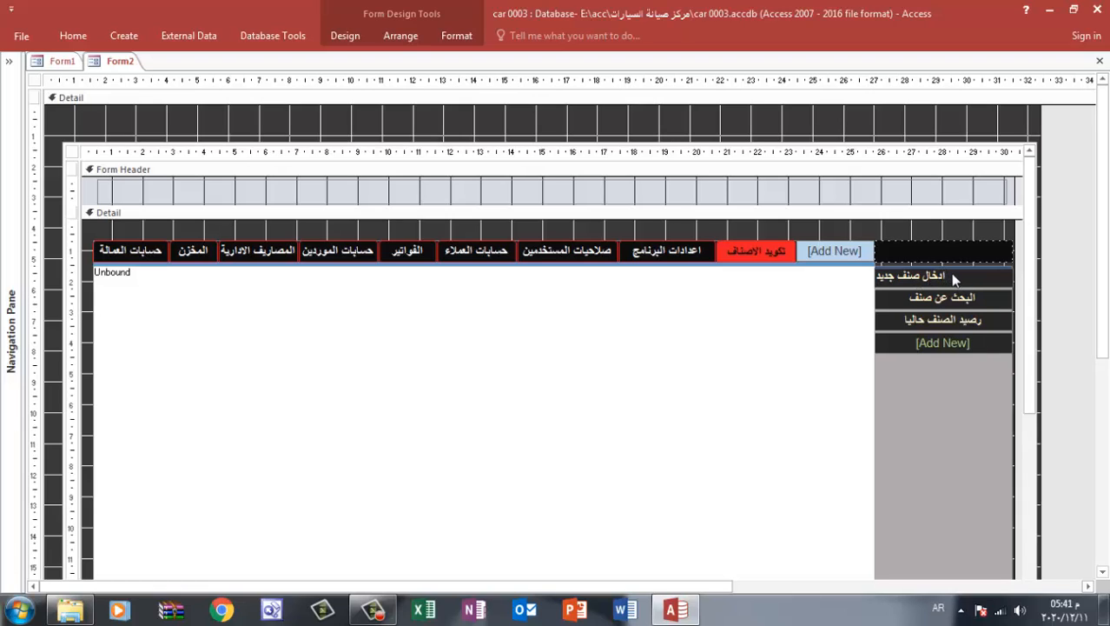
pyautogui.moveTo(951, 273); pyautogui.dragTo(855, 281)
pyautogui.hotkey('ctrl', 'c')
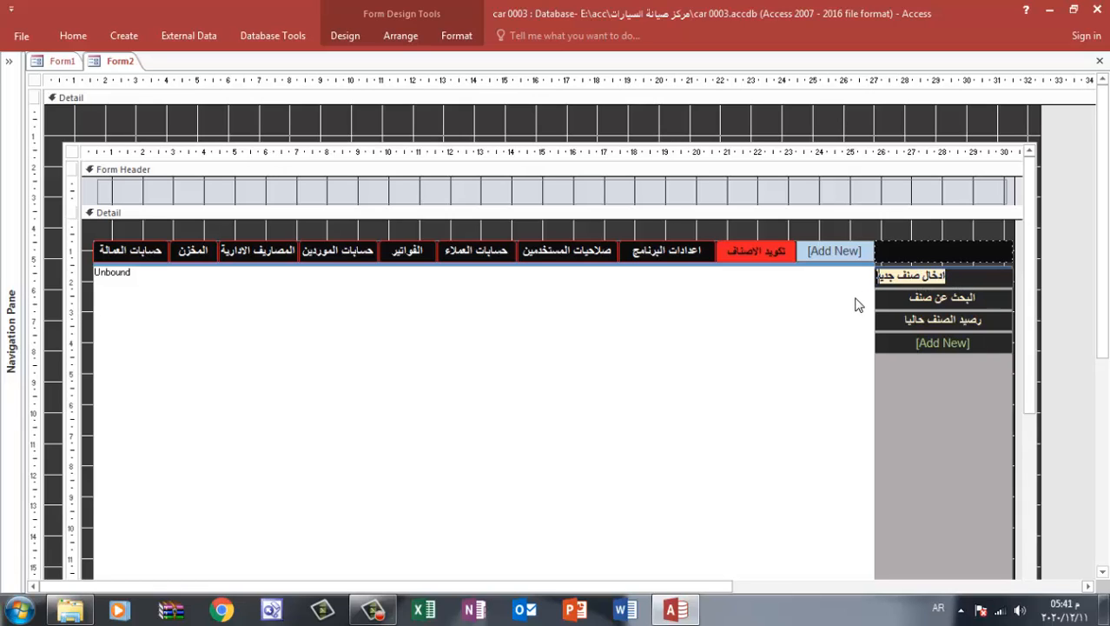
pyautogui.click(19, 611)
pyautogui.click(57, 132)
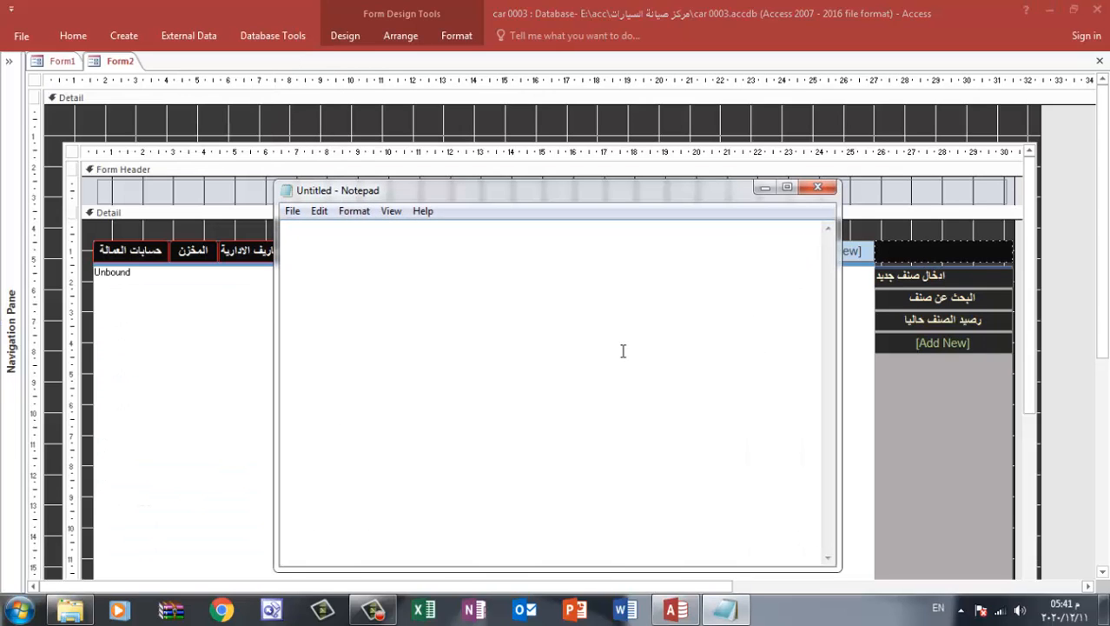
pyautogui.hotkey('ctrl', 'v')
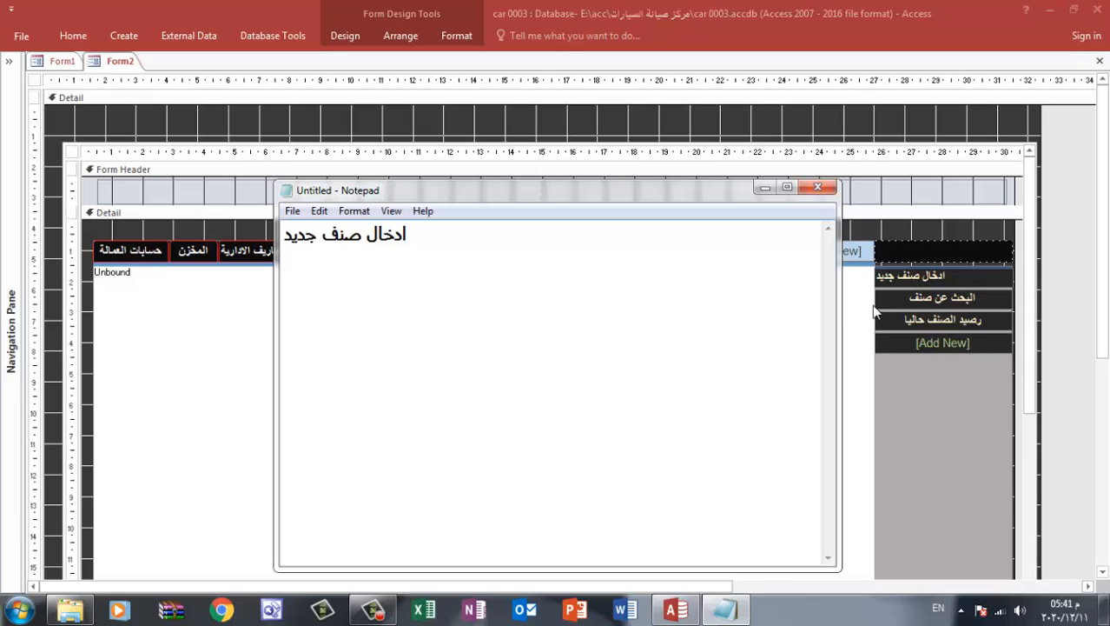
# Copy the البحث عن صنف button's caption onto the second line of the Notepad document
pyautogui.click(956, 298)
pyautogui.click(960, 298)
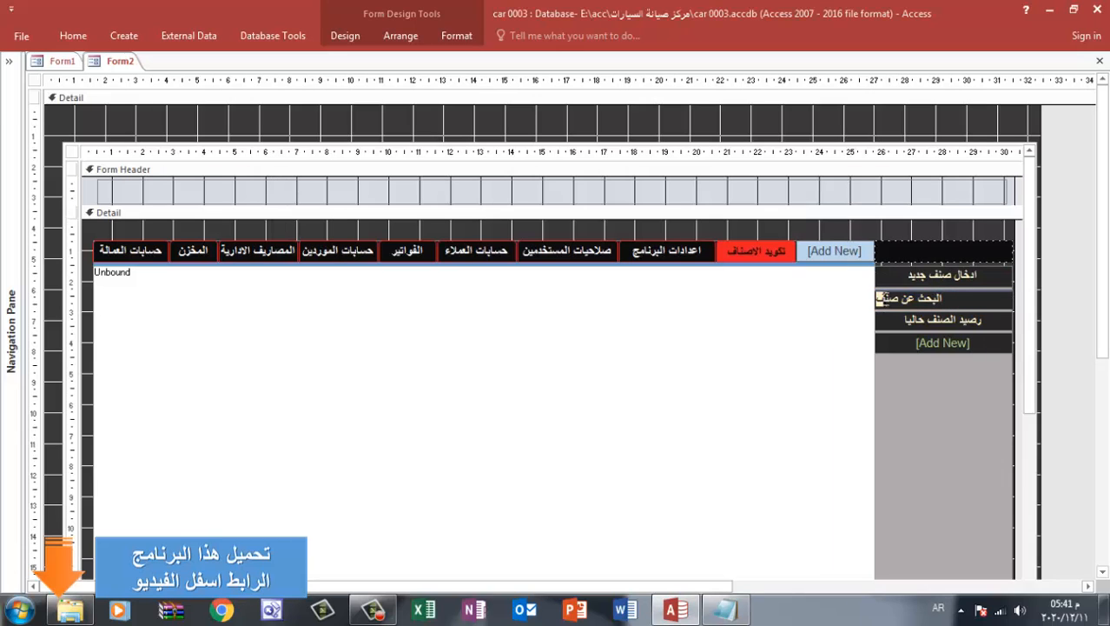
pyautogui.hotkey('ctrl', 'a')
pyautogui.hotkey('ctrl', 'c')
pyautogui.click(726, 609)
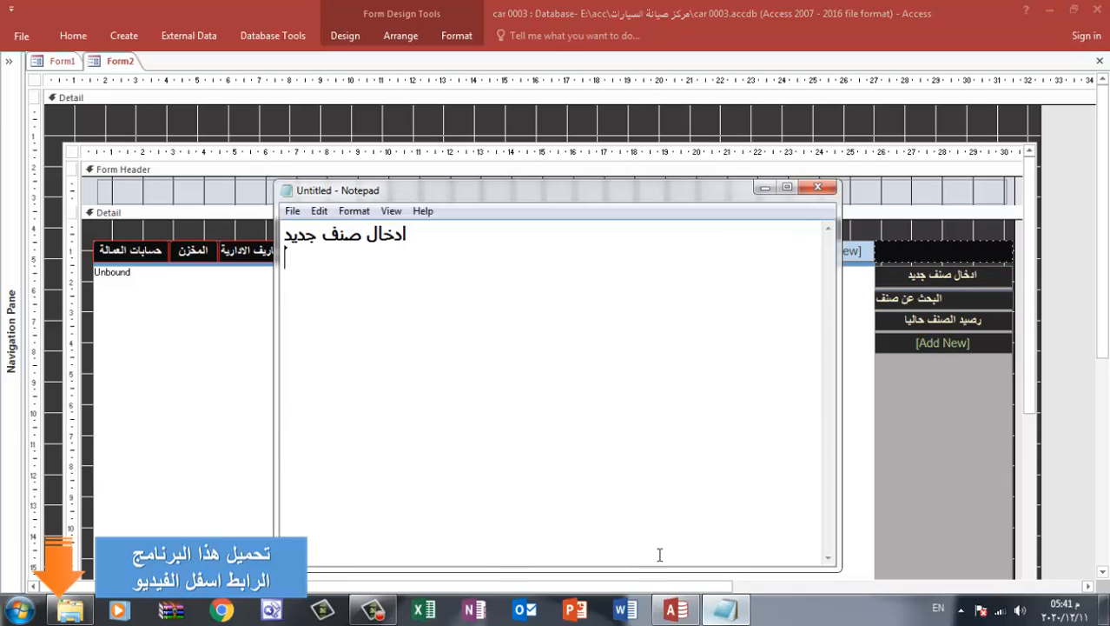
pyautogui.press('Return')
pyautogui.hotkey('ctrl', 'v')
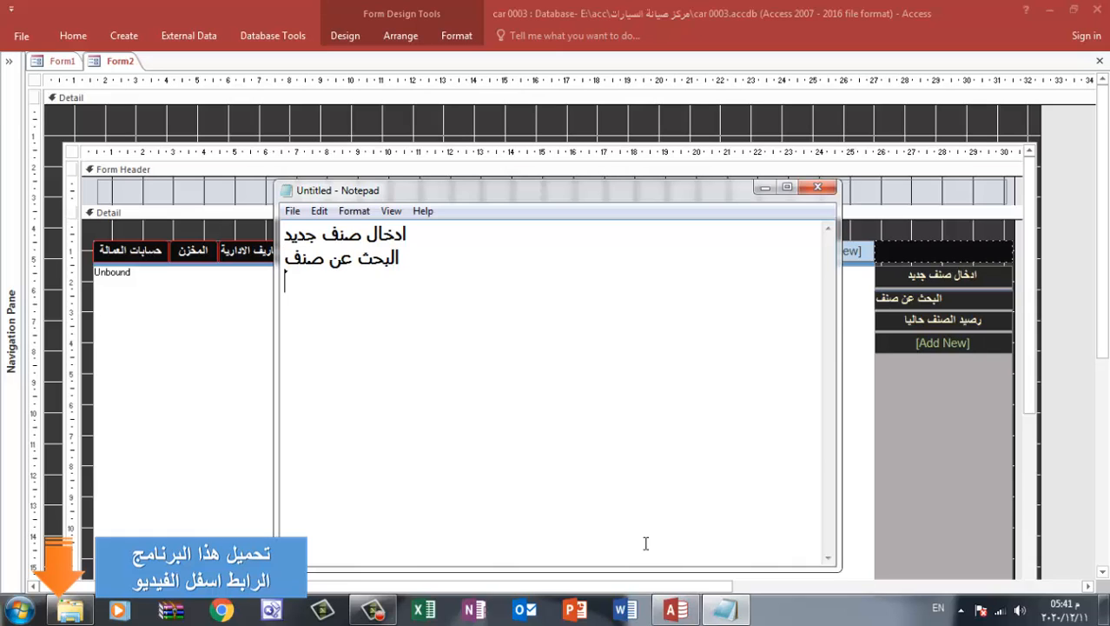
# Copy the رصيد الصنف حاليا button's caption onto the third line of the Notepad document
pyautogui.doubleClick(966, 318)
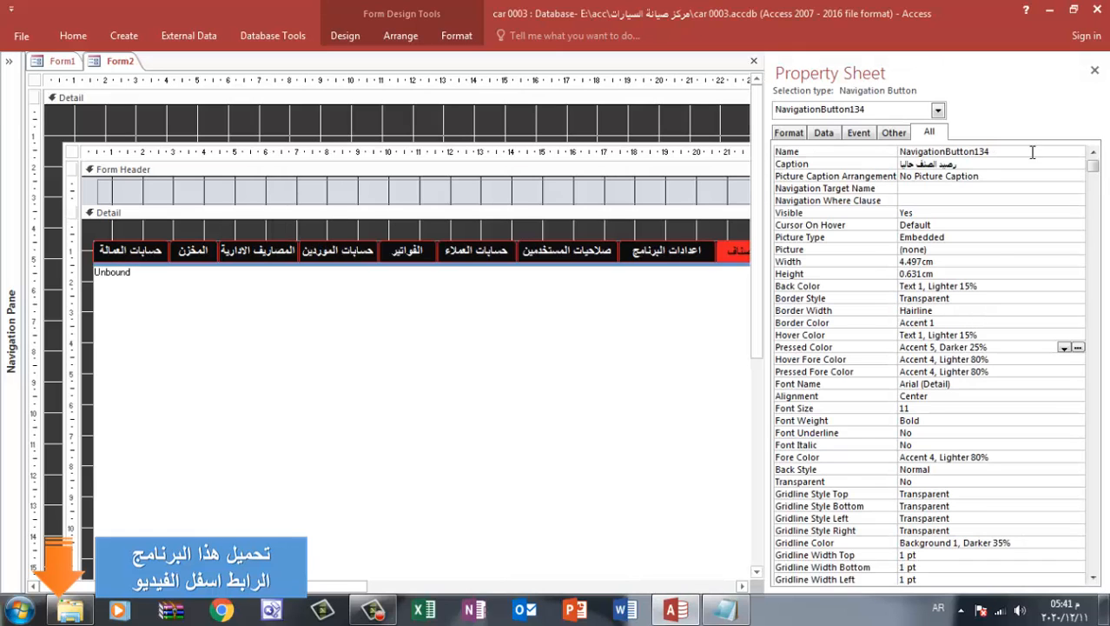
pyautogui.click(1095, 71)
pyautogui.click(980, 318)
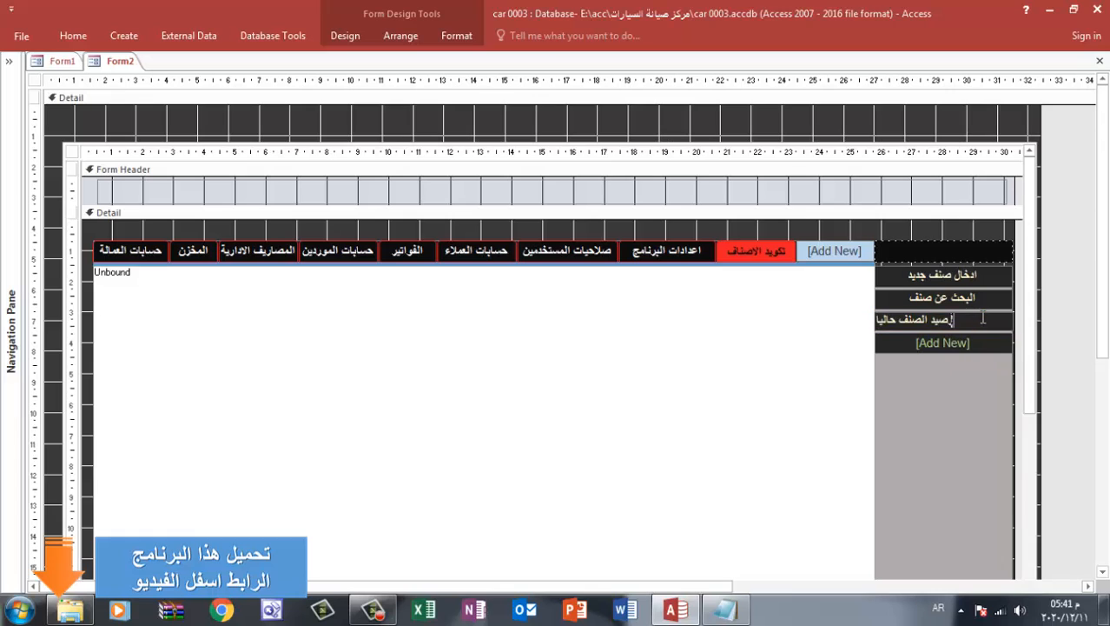
pyautogui.moveTo(952, 319); pyautogui.dragTo(878, 320)
pyautogui.hotkey('ctrl', 'c')
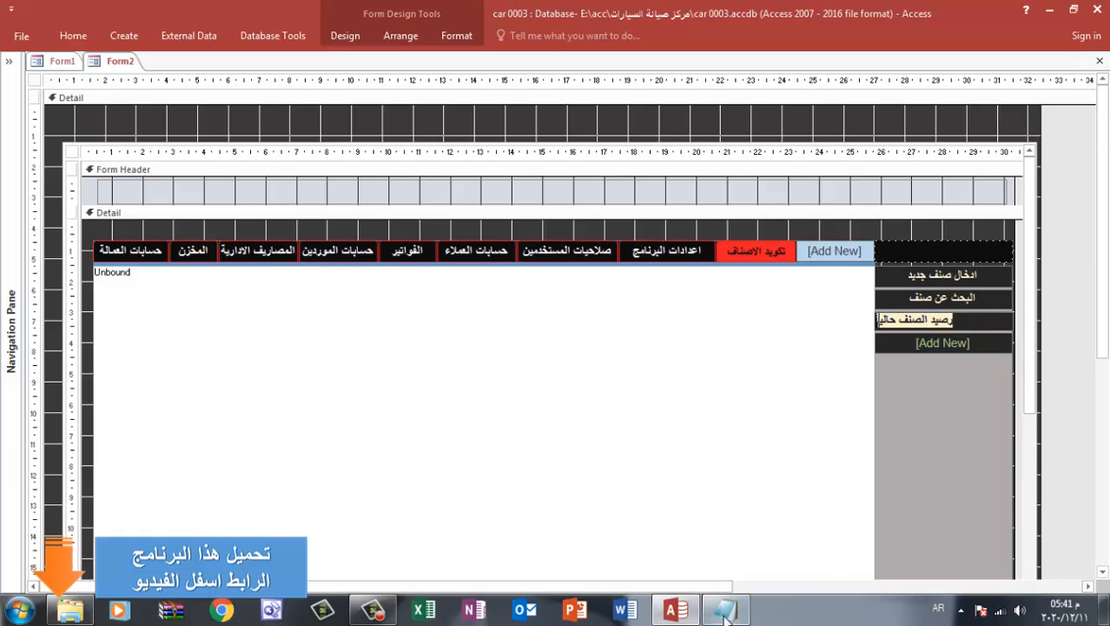
pyautogui.click(726, 610)
pyautogui.press('Return')
pyautogui.hotkey('ctrl', 'v')
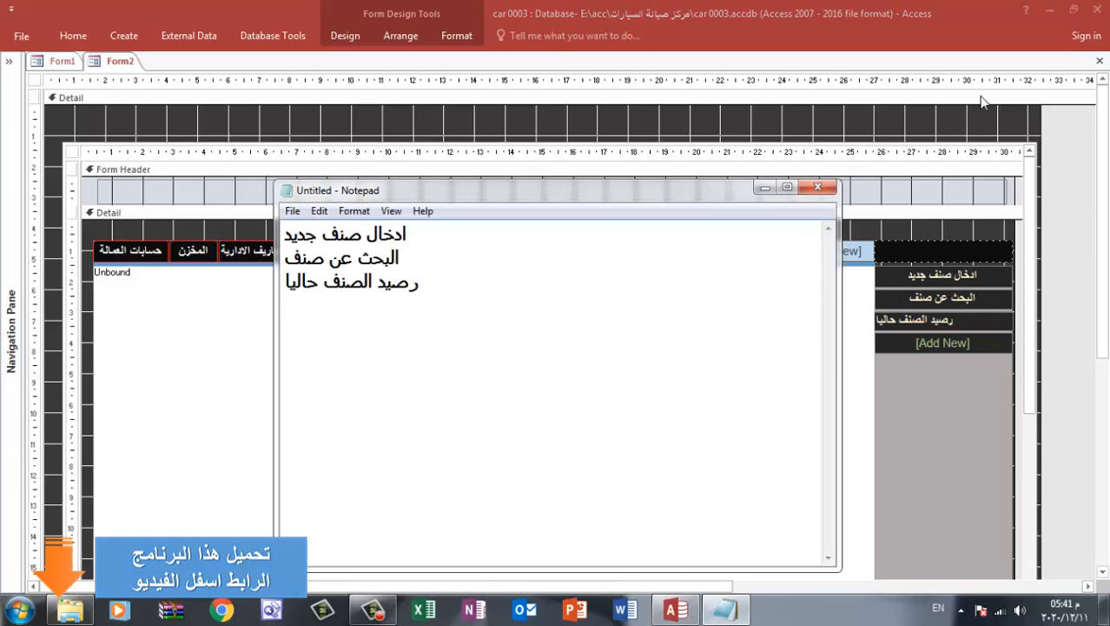
# Switch to Chrome and translate the Notepad line ادخال صنف جديد from Arabic into English with Google's translator
pyautogui.click(373, 609)
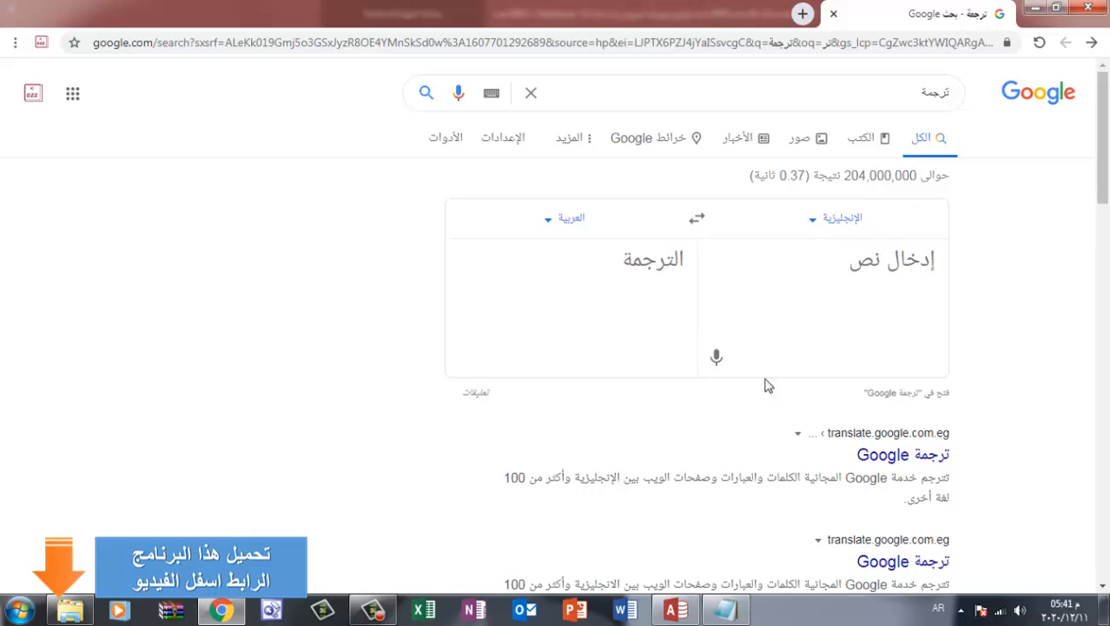
pyautogui.click(723, 609)
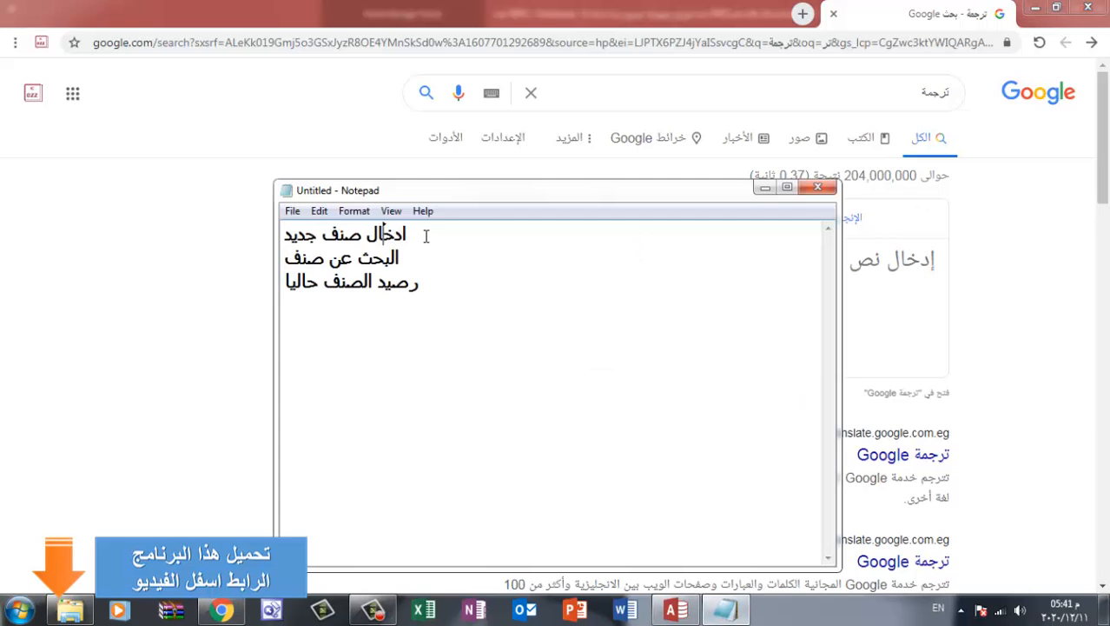
pyautogui.moveTo(426, 236); pyautogui.dragTo(279, 236)
pyautogui.click(843, 282)
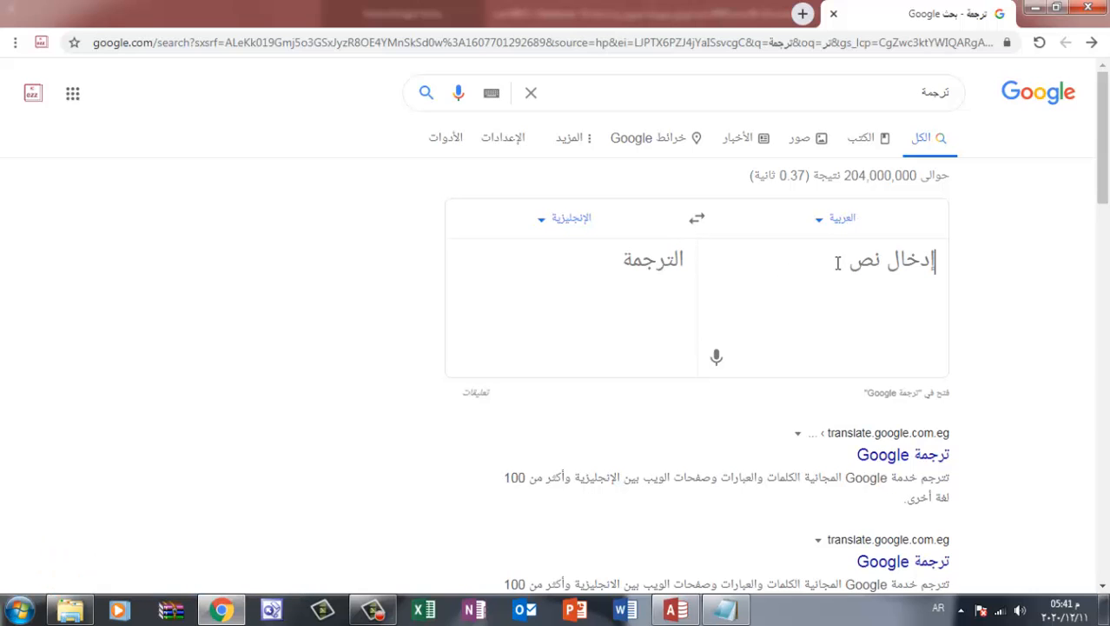
pyautogui.hotkey('ctrl', 'v')
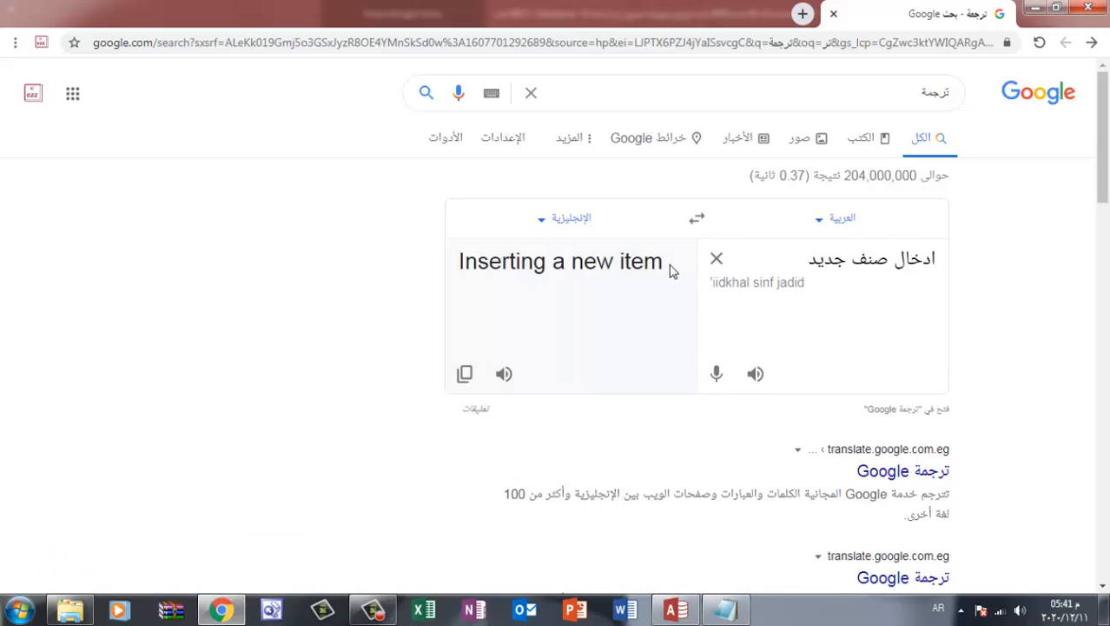
# Copy the English translation Inserting a new item and run a Google image search for "Inserting a new item icon" in a new tab
pyautogui.moveTo(670, 270); pyautogui.dragTo(459, 274)
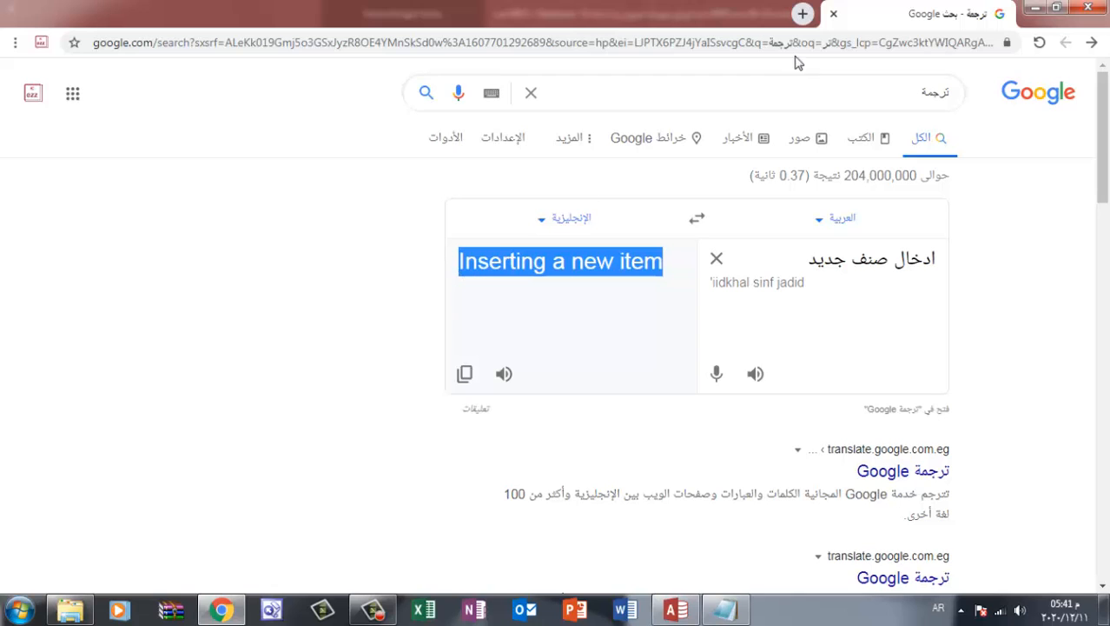
pyautogui.click(803, 13)
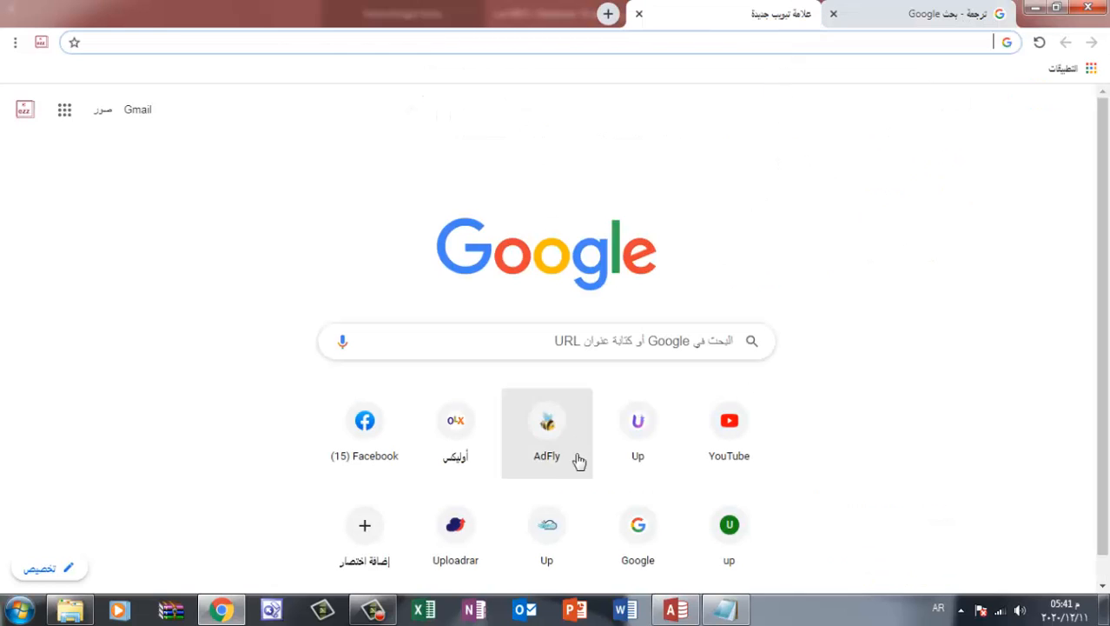
pyautogui.click(638, 526)
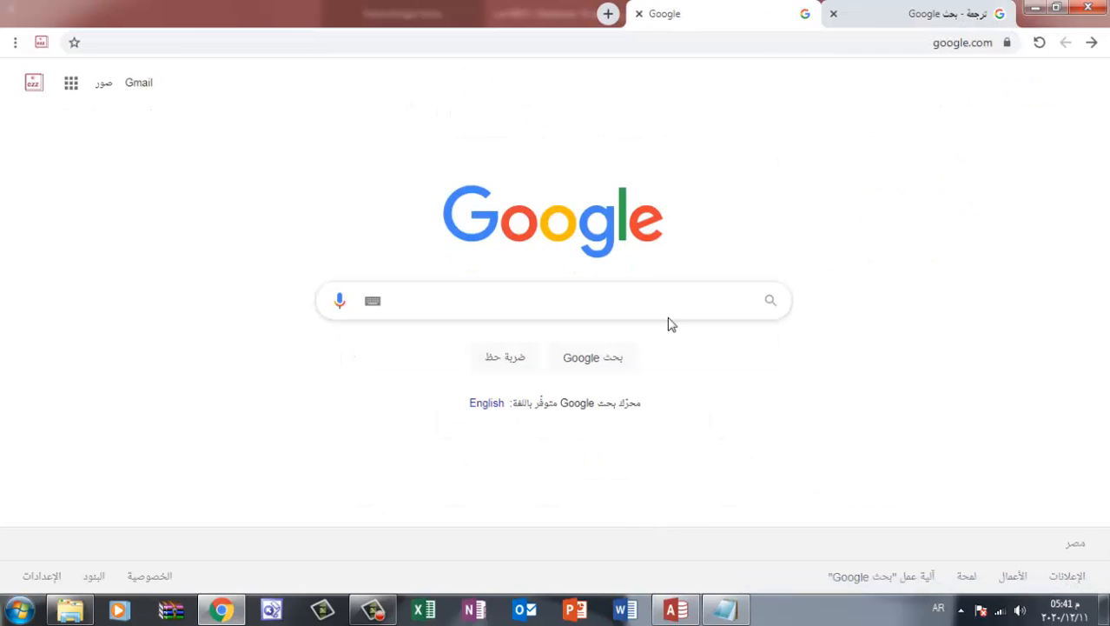
pyautogui.hotkey('ctrl', 'v')
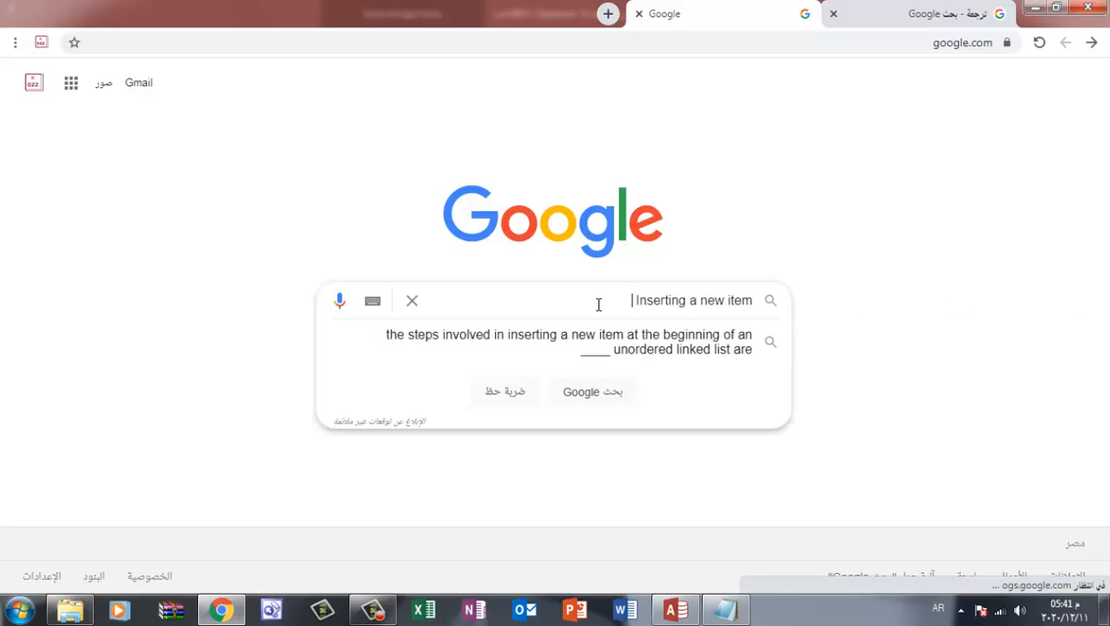
pyautogui.write('هذ')
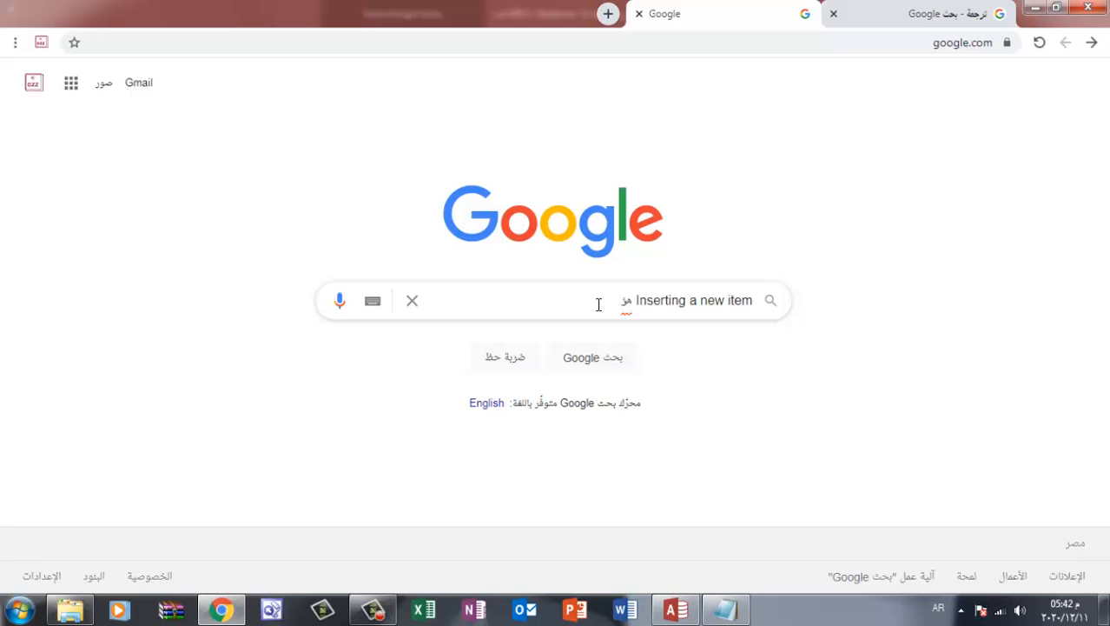
pyautogui.press('BackSpace')
pyautogui.hotkey('alt', 'shift')
pyautogui.write('ico')
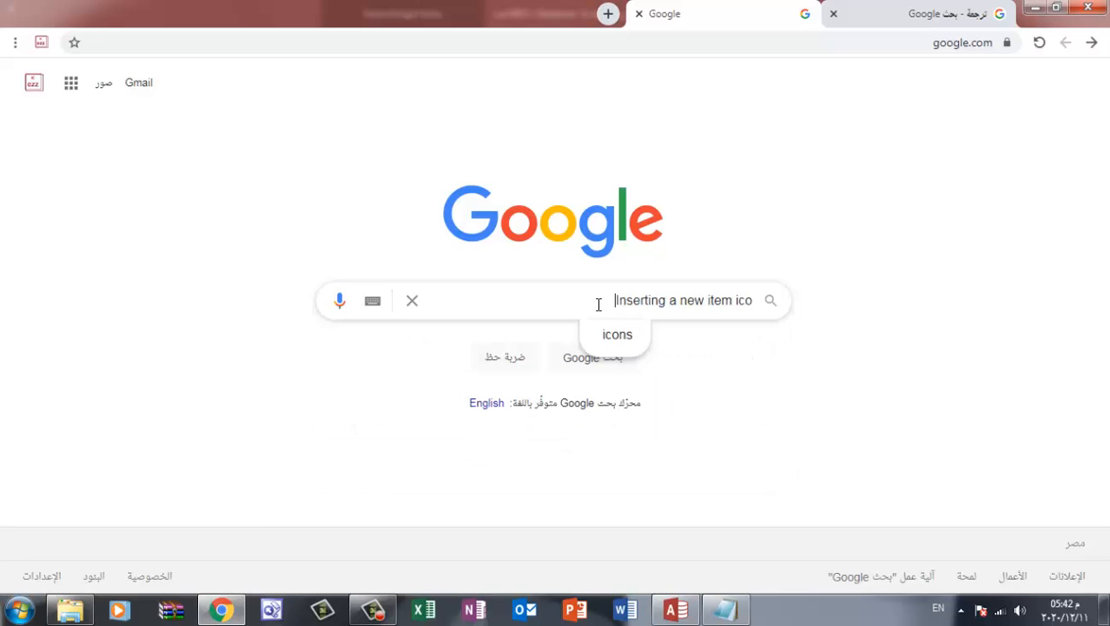
pyautogui.write('n')
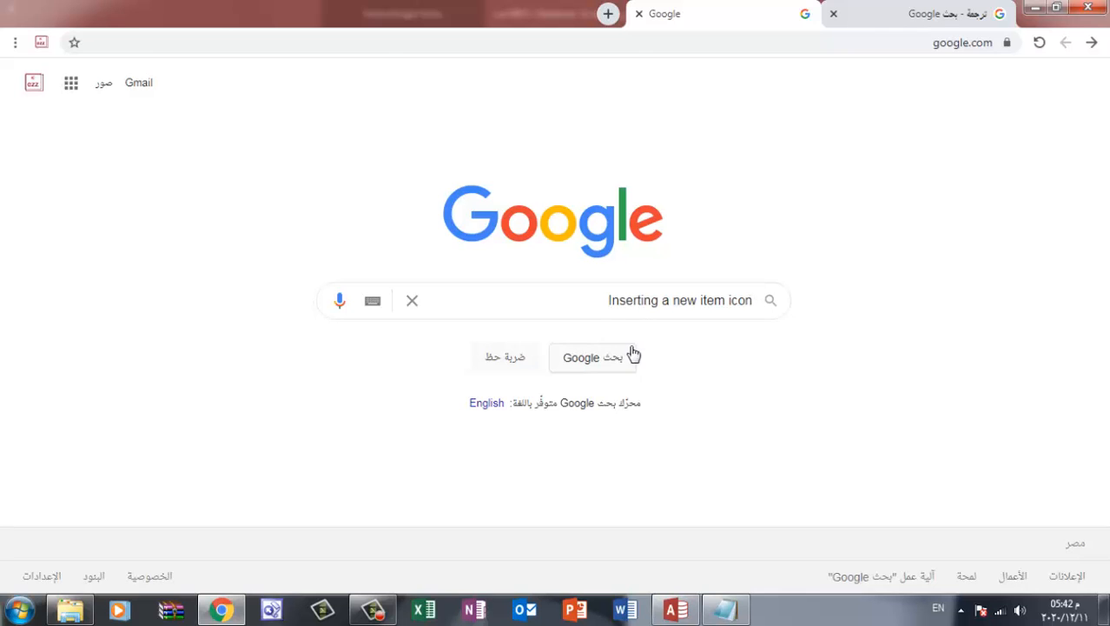
pyautogui.click(616, 359)
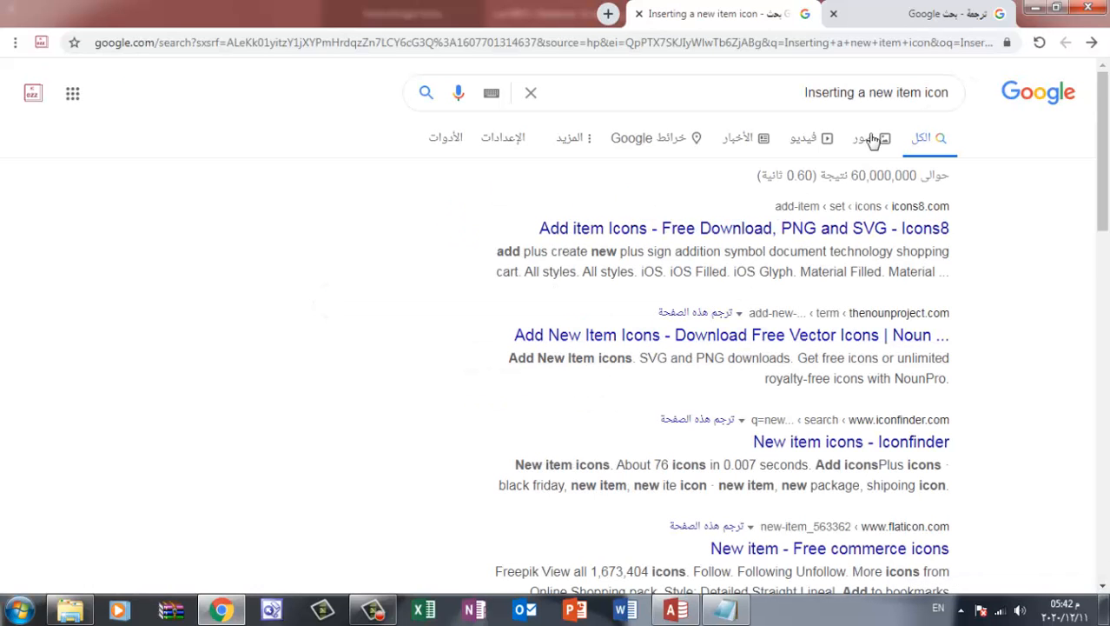
pyautogui.click(872, 139)
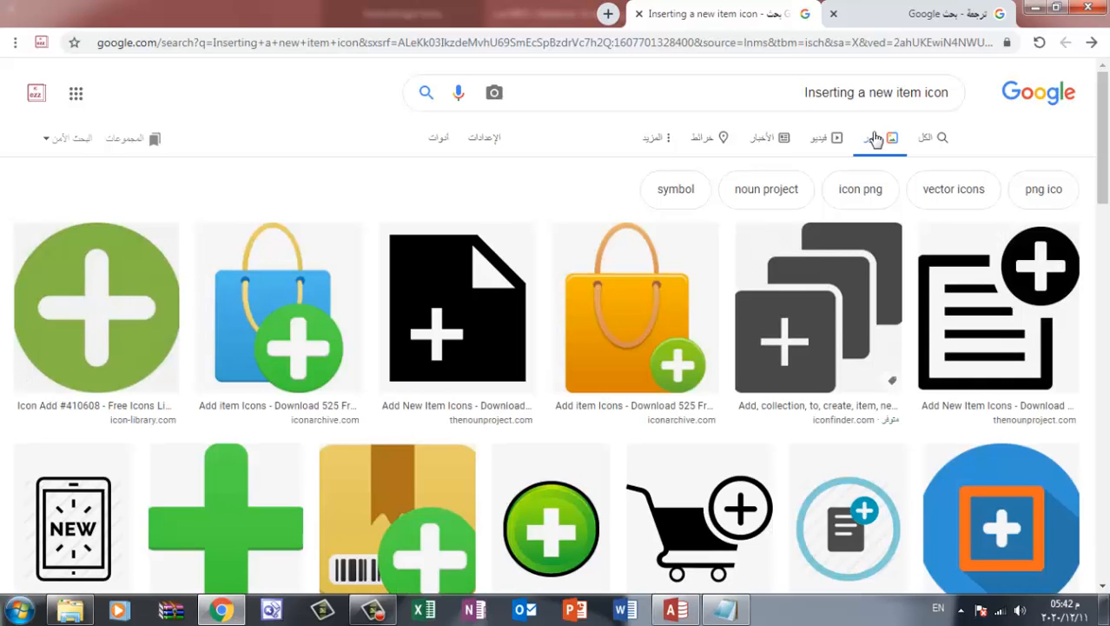
# Save the yellow barcode box icon with the green plus as the JPEG image add-icon-png-7 in New folder (10)
pyautogui.scroll(-1, 762, 216)
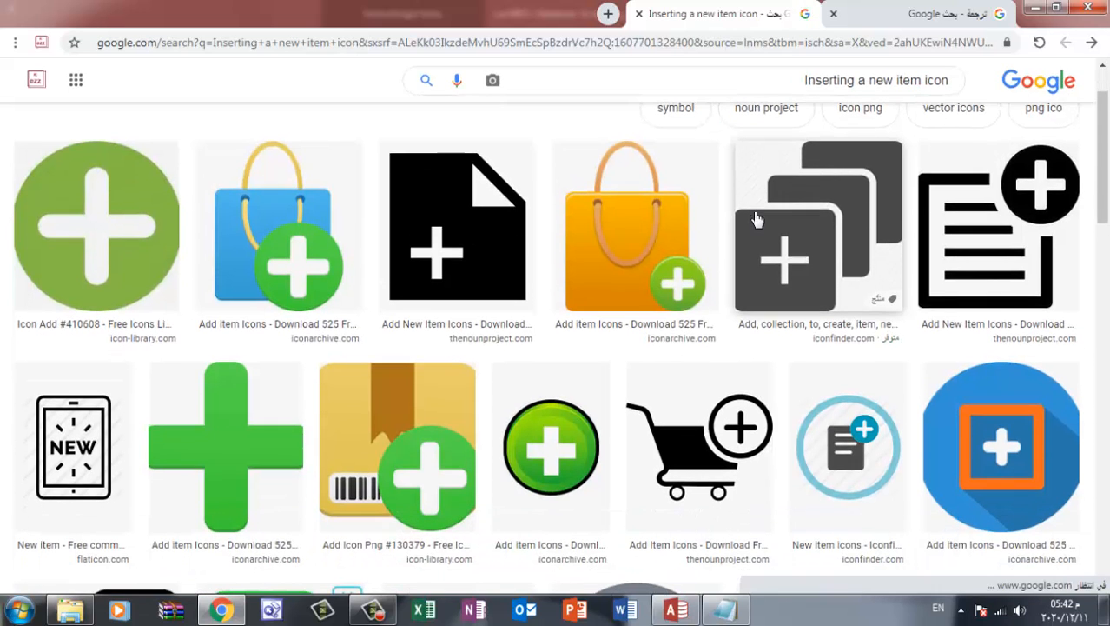
pyautogui.scroll(-2, 757, 219)
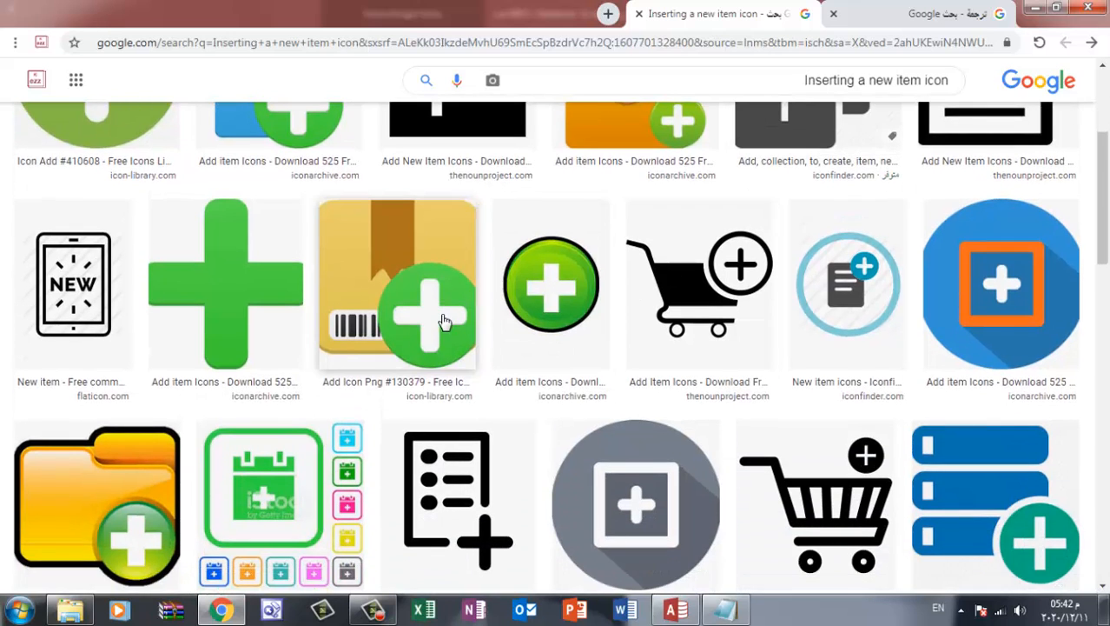
pyautogui.click(419, 271)
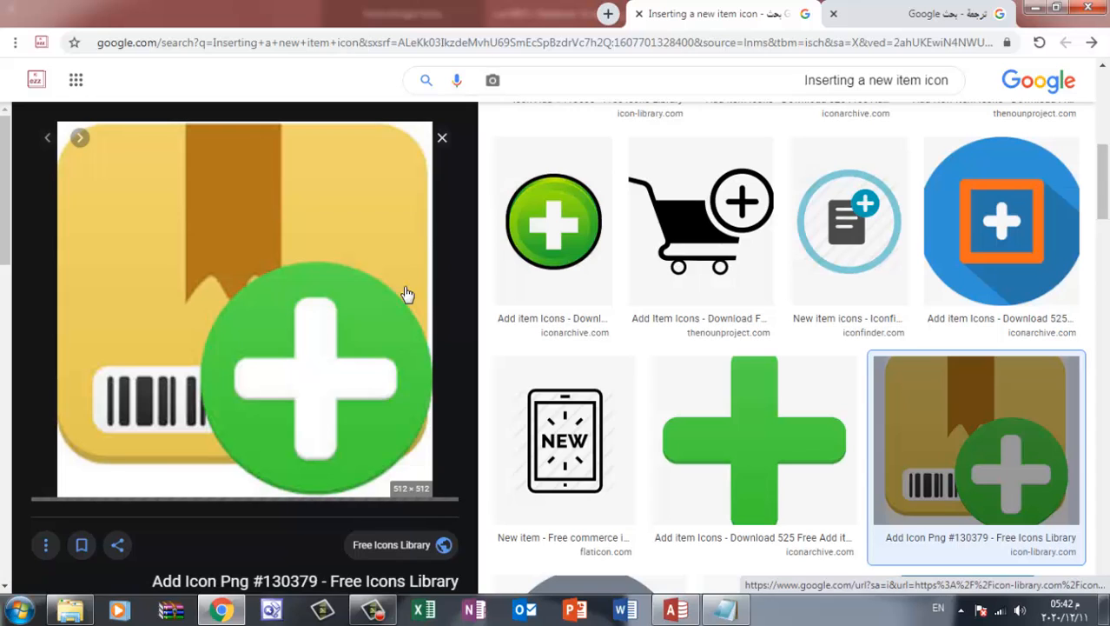
pyautogui.rightClick(306, 272)
pyautogui.click(257, 437)
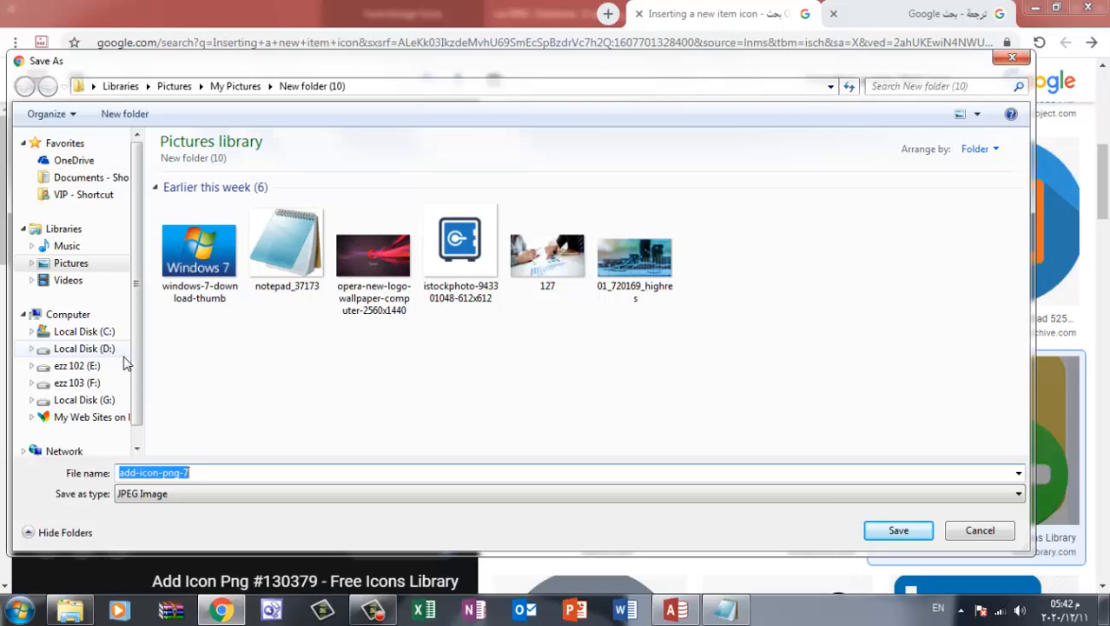
pyautogui.click(899, 530)
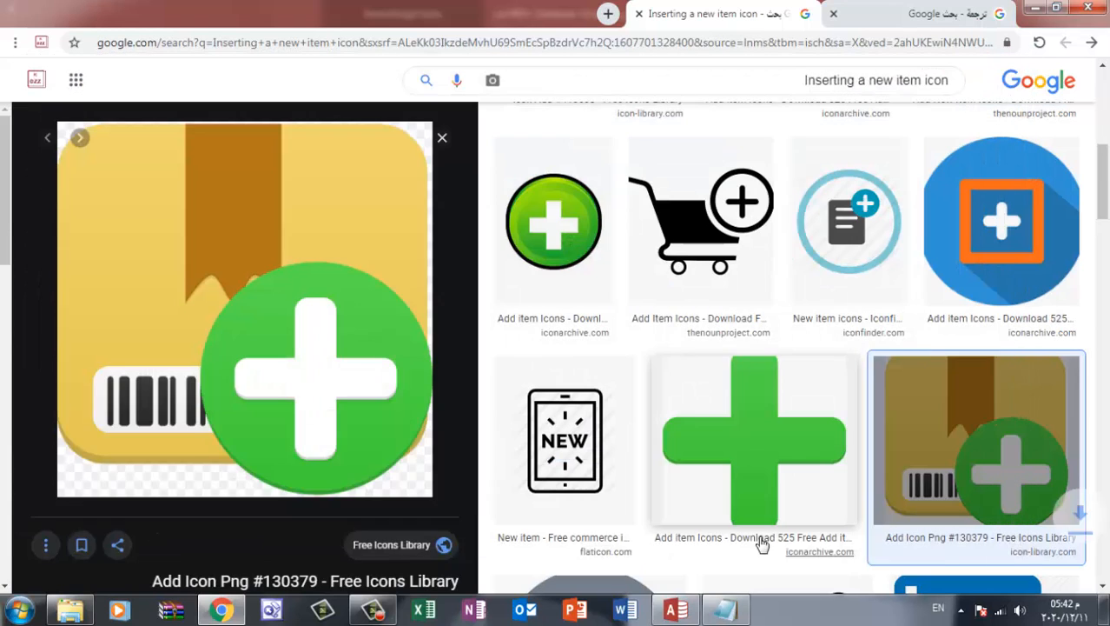
# Copy the Notepad line البحث عن صنف and translate it from Arabic into English with Google's translator
pyautogui.click(722, 610)
pyautogui.moveTo(374, 258); pyautogui.dragTo(283, 258)
pyautogui.hotkey('ctrl', 'c')
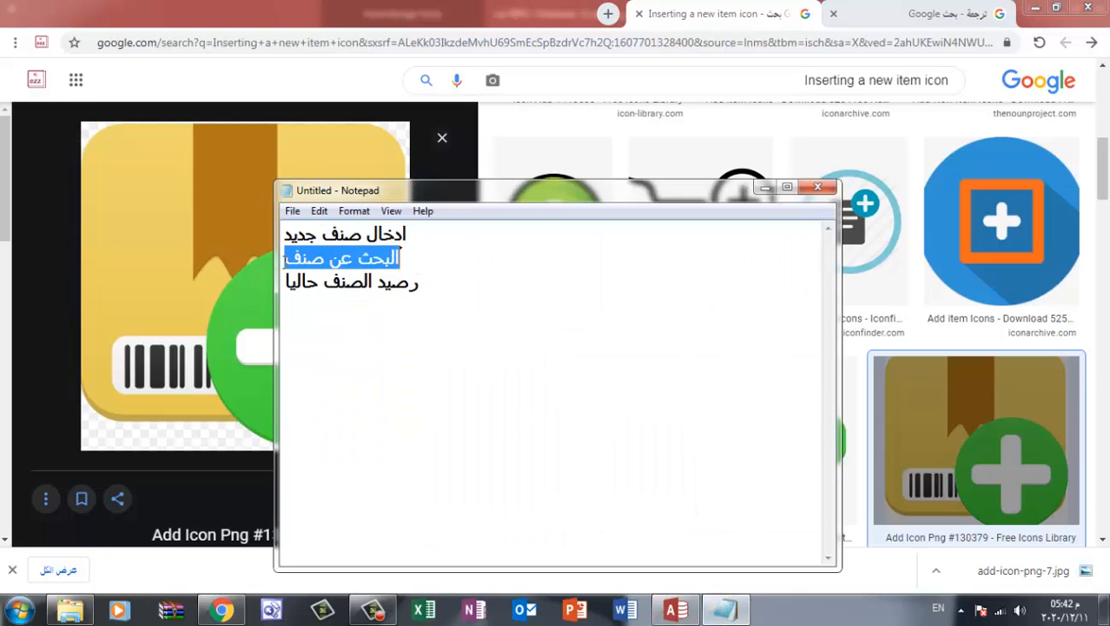
pyautogui.click(956, 13)
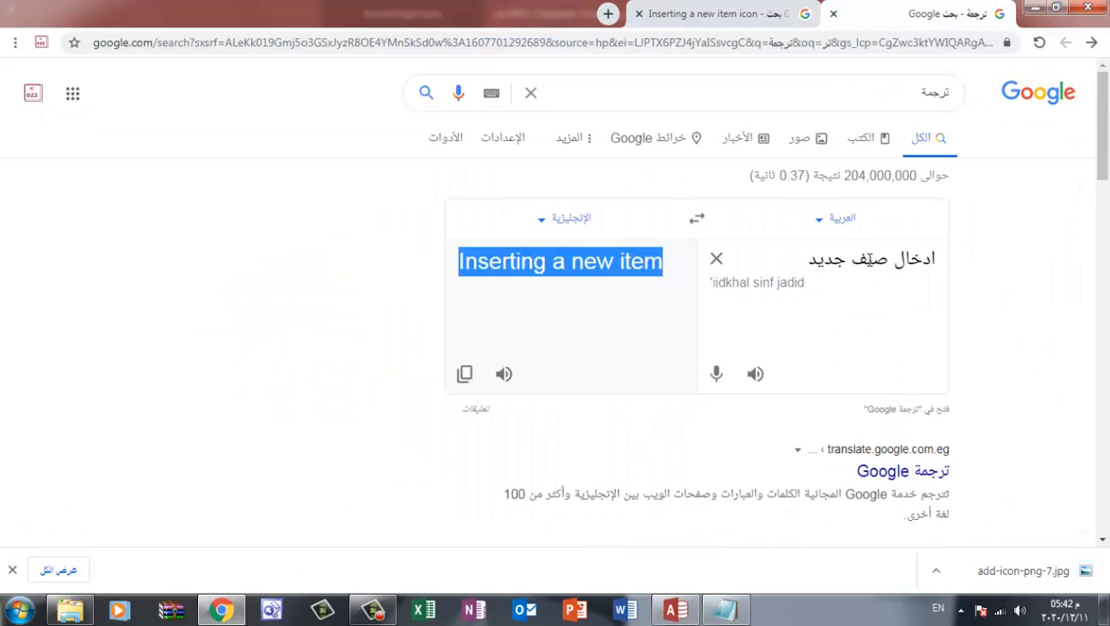
pyautogui.tripleClick(869, 259)
pyautogui.hotkey('ctrl', 'v')
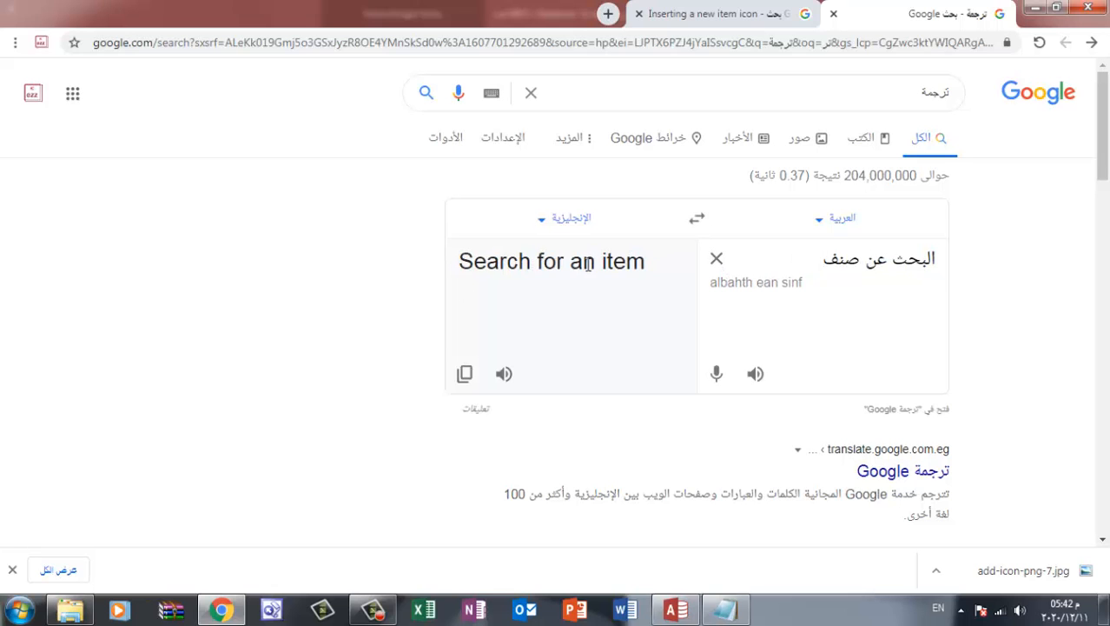
# Copy the translation Search for an item and run an image search for "Search for an item icon"
pyautogui.tripleClick(588, 265)
pyautogui.click(752, 24)
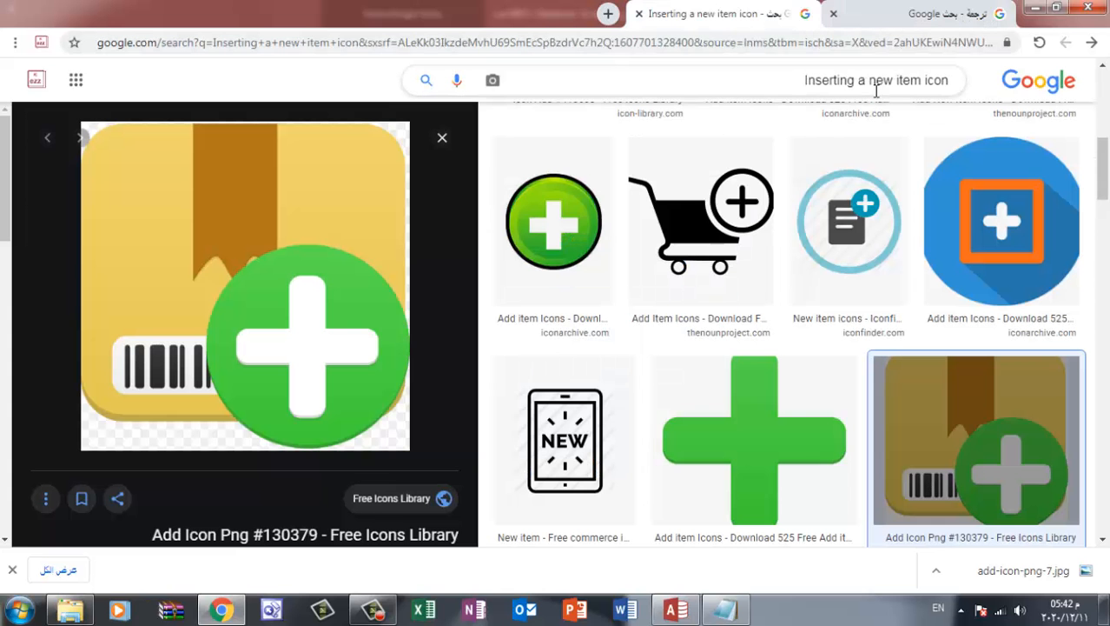
pyautogui.moveTo(803, 80); pyautogui.dragTo(923, 79)
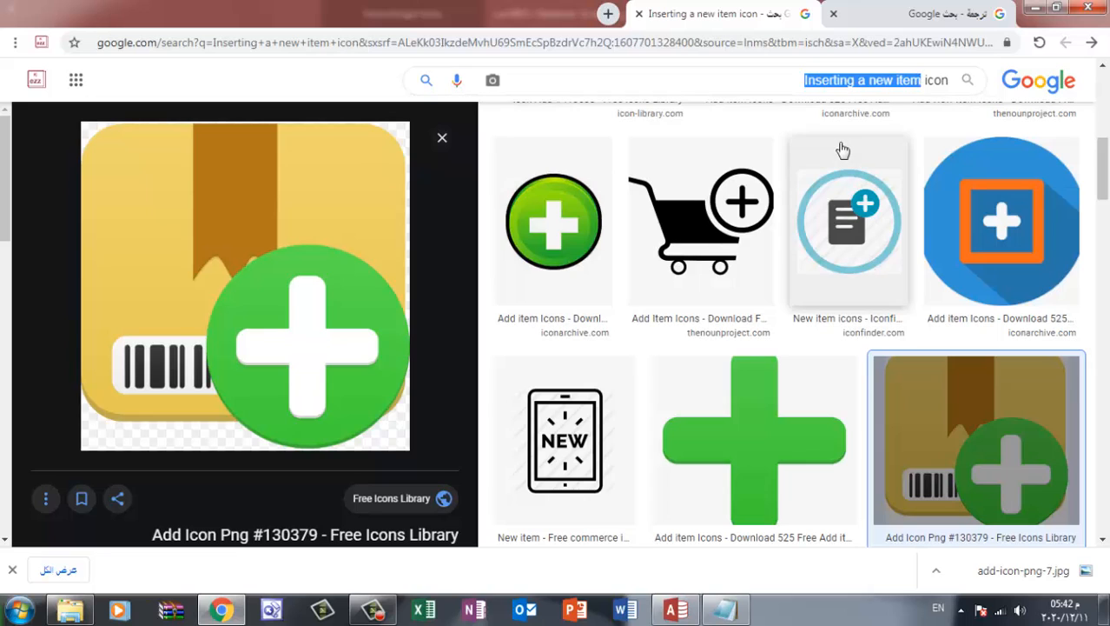
pyautogui.write('Search for an item')
pyautogui.click(426, 82)
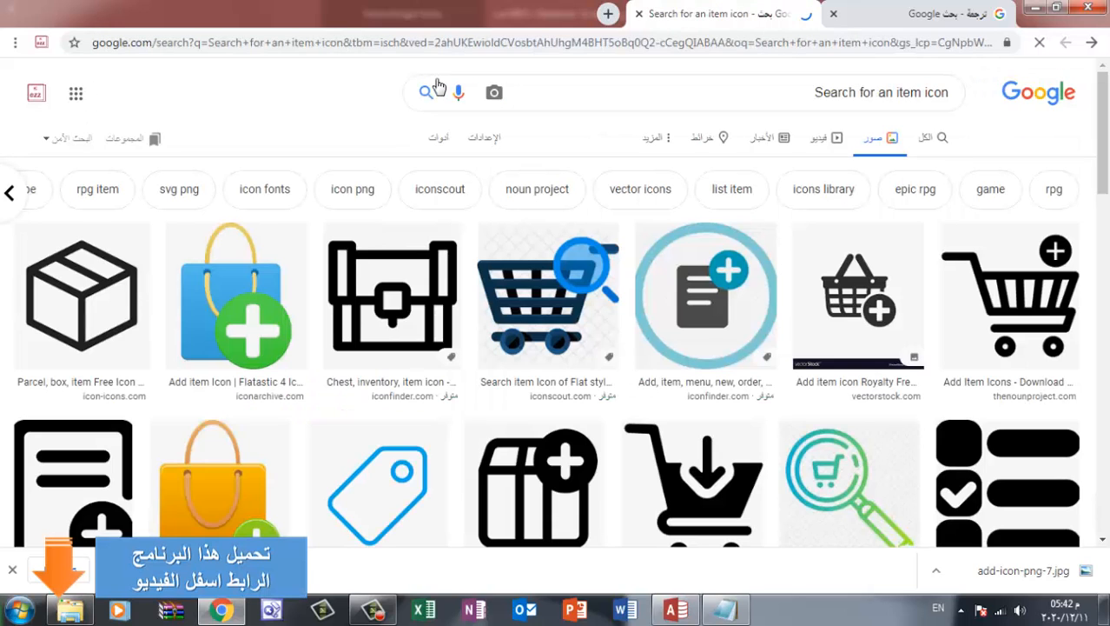
# Save the black magnifier-over-box icon from Iconfinder as the PNG image track_order_delivery_search-512 in New folder (10) under Pictures
pyautogui.scroll(-2, 649, 290)
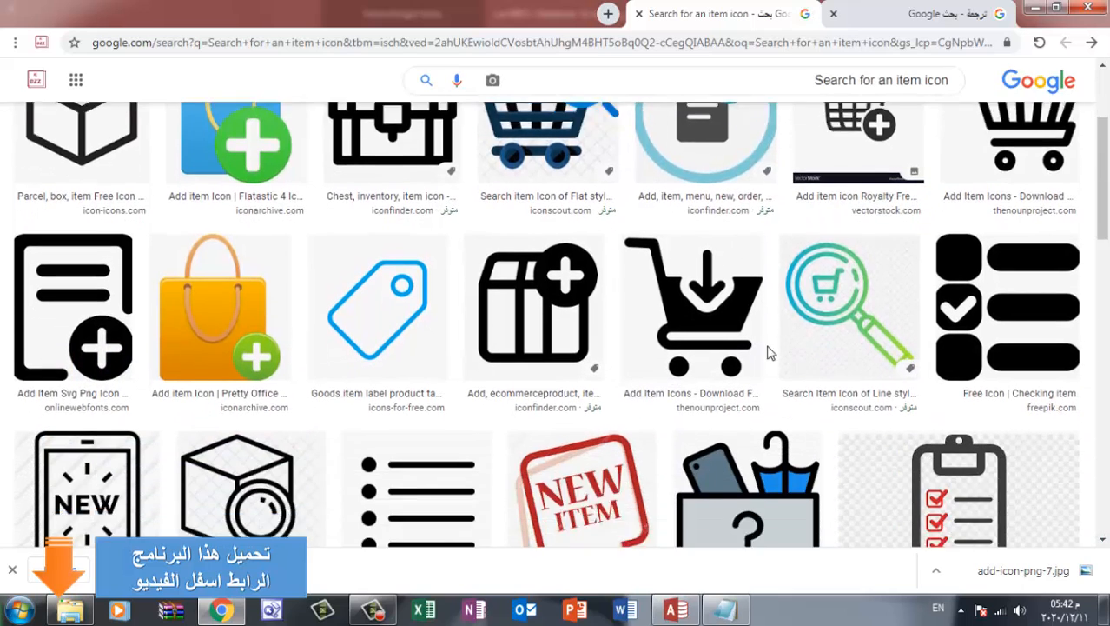
pyautogui.scroll(-1, 769, 353)
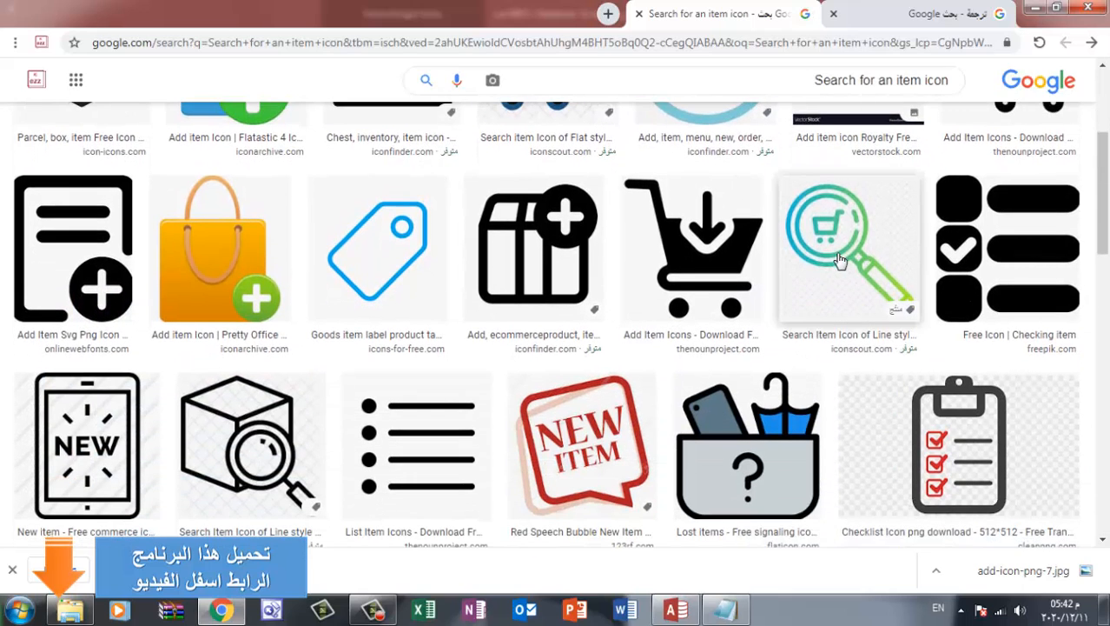
pyautogui.scroll(-5, 839, 261)
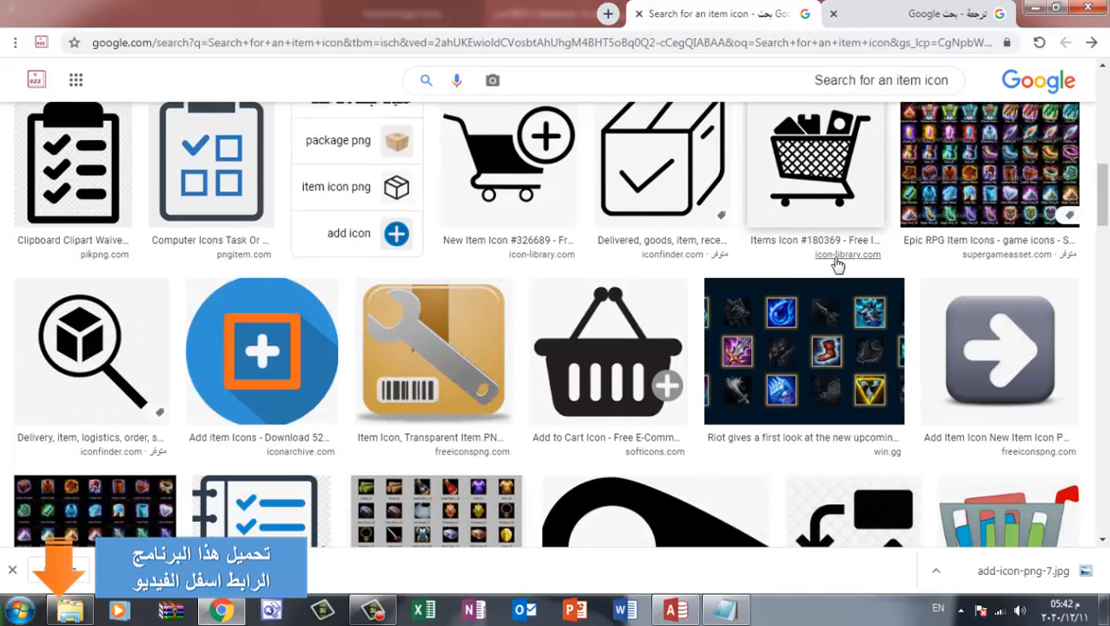
pyautogui.click(77, 365)
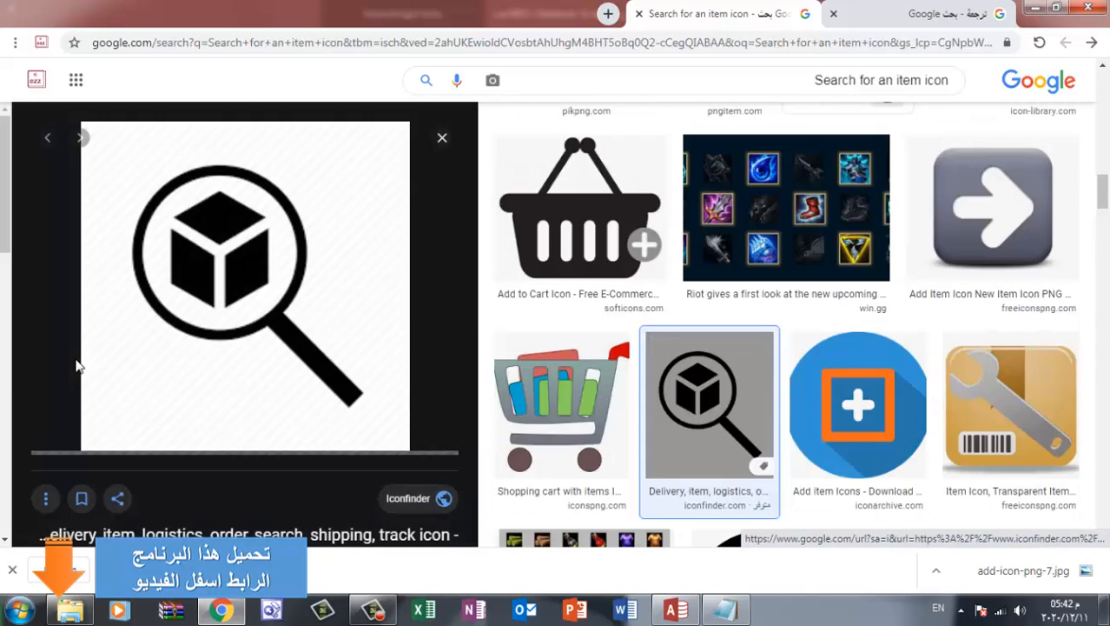
pyautogui.rightClick(255, 309)
pyautogui.click(172, 481)
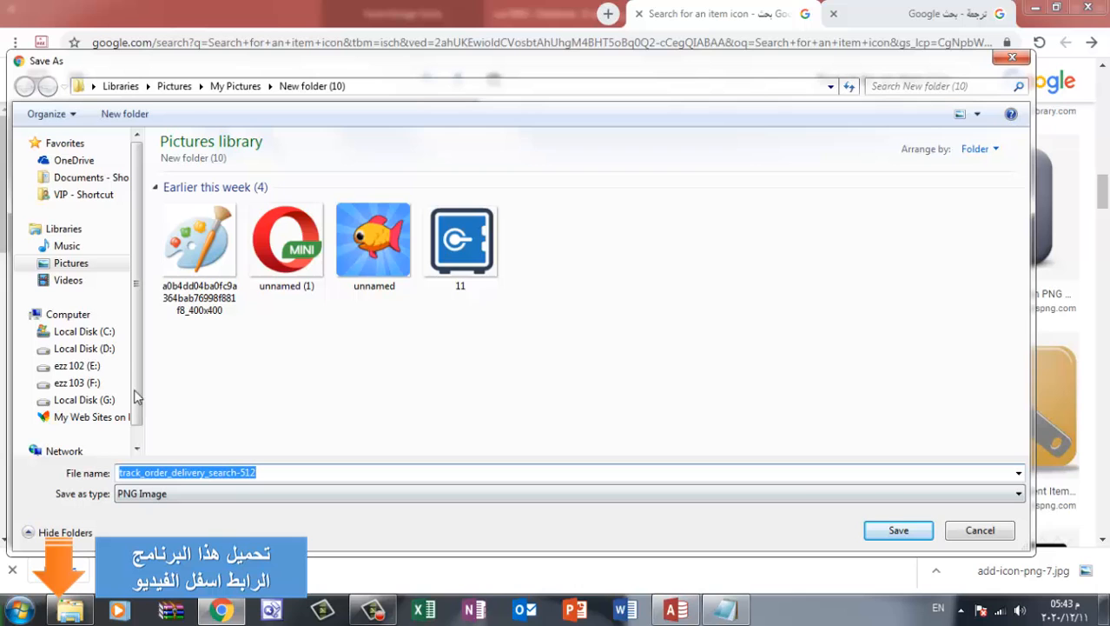
pyautogui.click(71, 264)
pyautogui.click(212, 265)
pyautogui.doubleClick(211, 265)
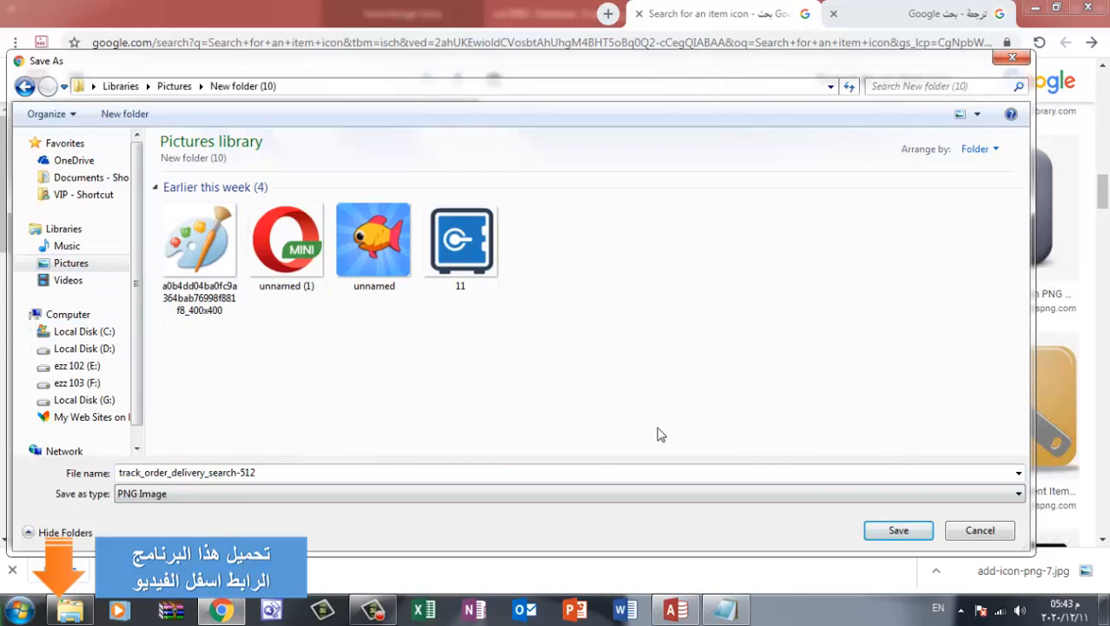
pyautogui.click(898, 530)
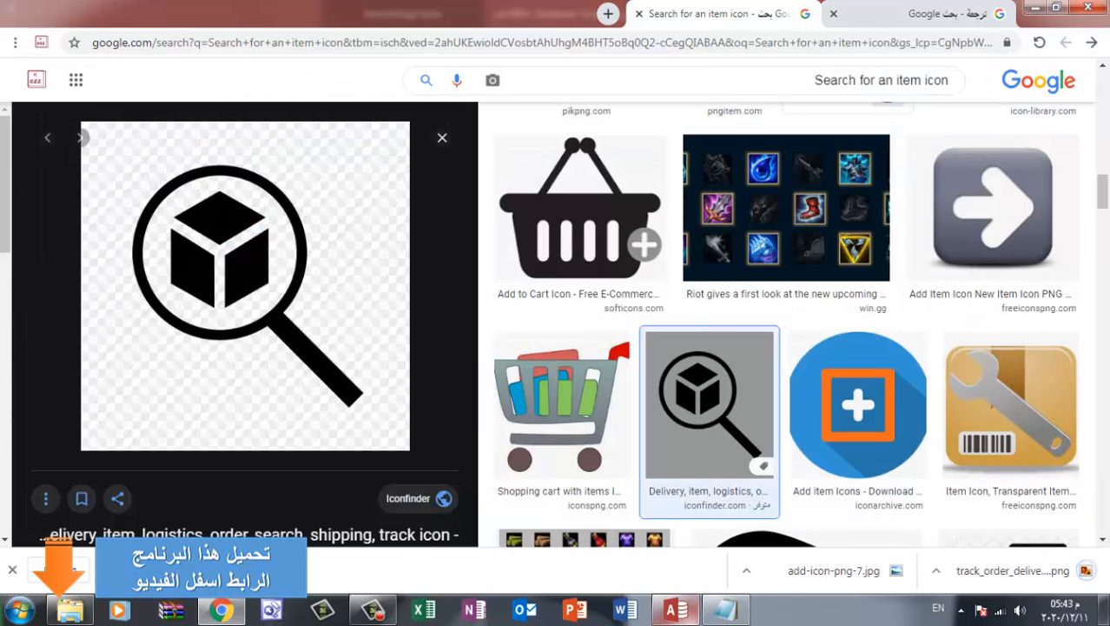
# Copy the Notepad line رصيد الصنف حاليا and translate it from Arabic into English with Google's translator
pyautogui.click(723, 609)
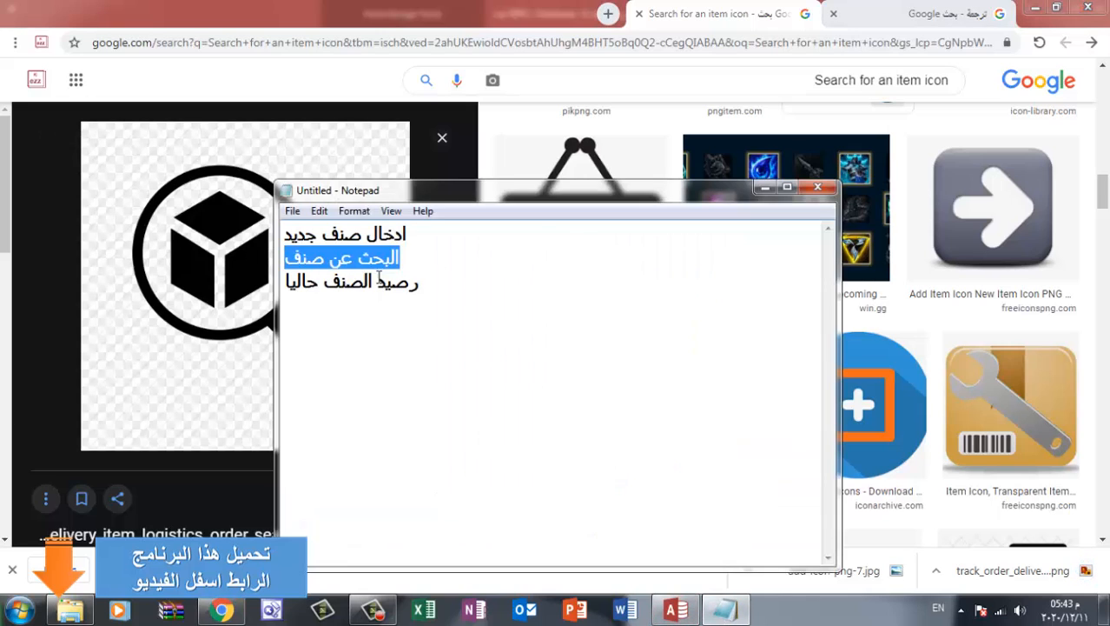
pyautogui.moveTo(425, 283); pyautogui.dragTo(266, 290)
pyautogui.hotkey('ctrl', 'c')
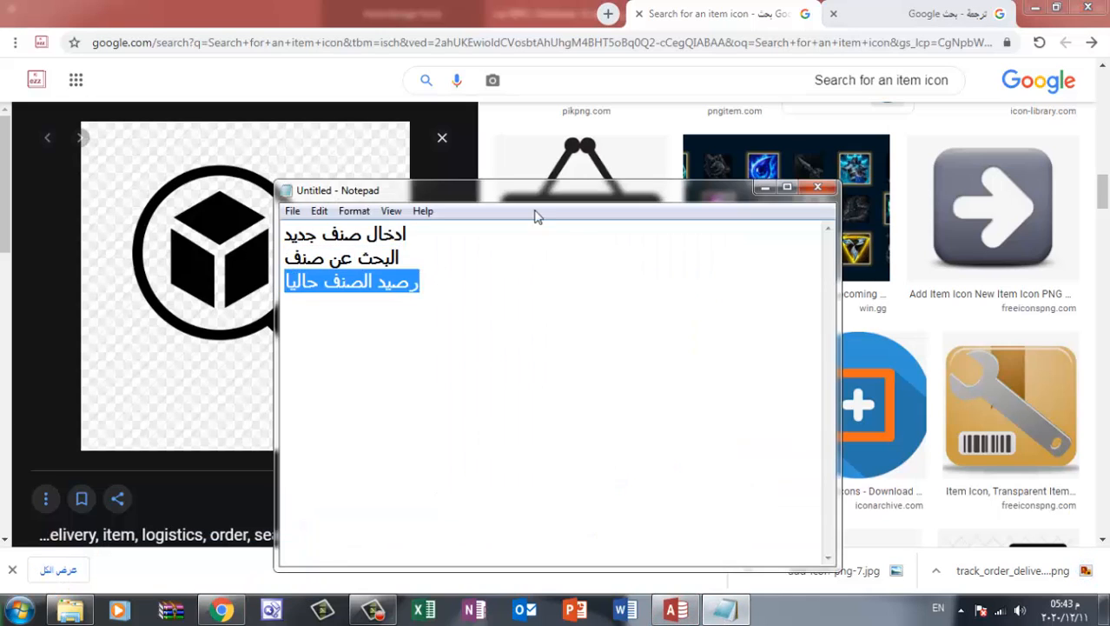
pyautogui.click(956, 13)
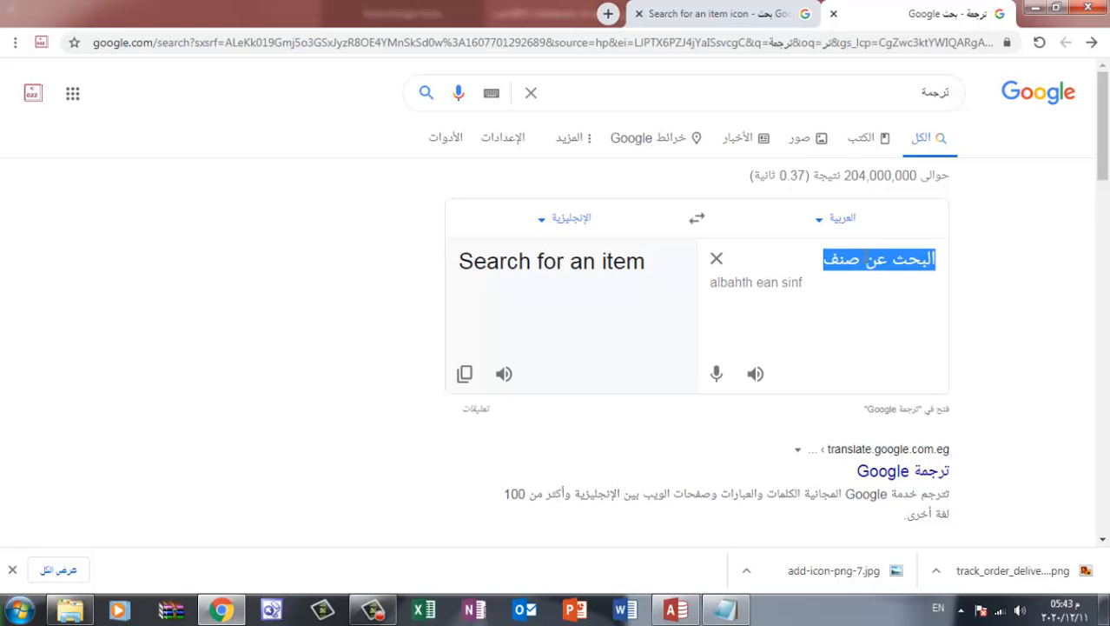
pyautogui.hotkey('ctrl', 'v')
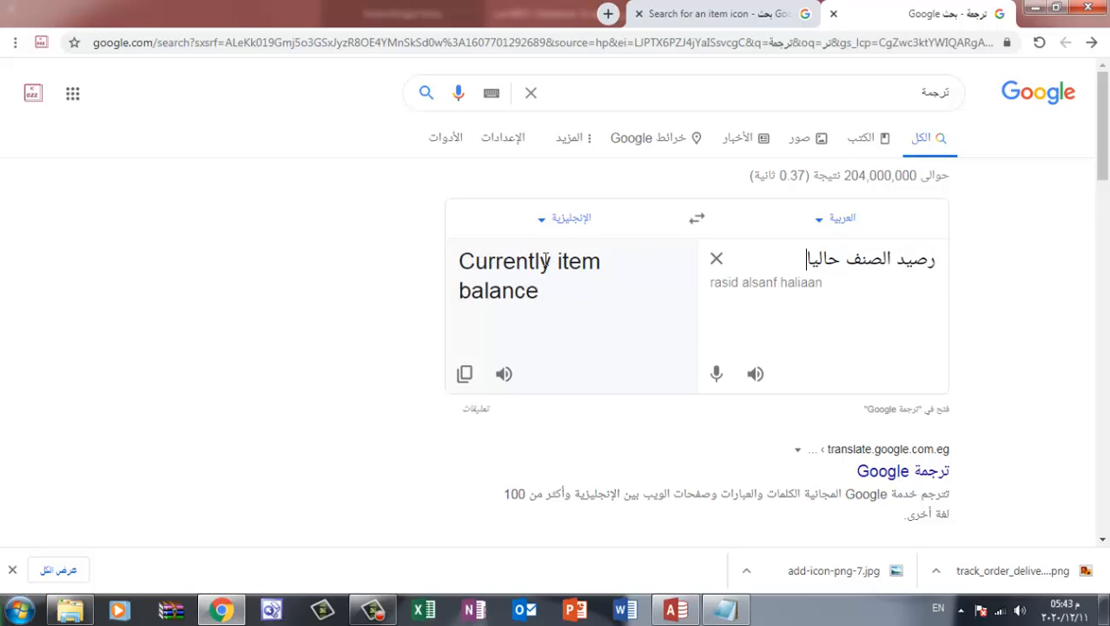
# Copy the translation Currently item balance, run an image search for "Currently item balance icon", and browse the results
pyautogui.moveTo(542, 296); pyautogui.dragTo(461, 258)
pyautogui.hotkey('ctrl', 'c')
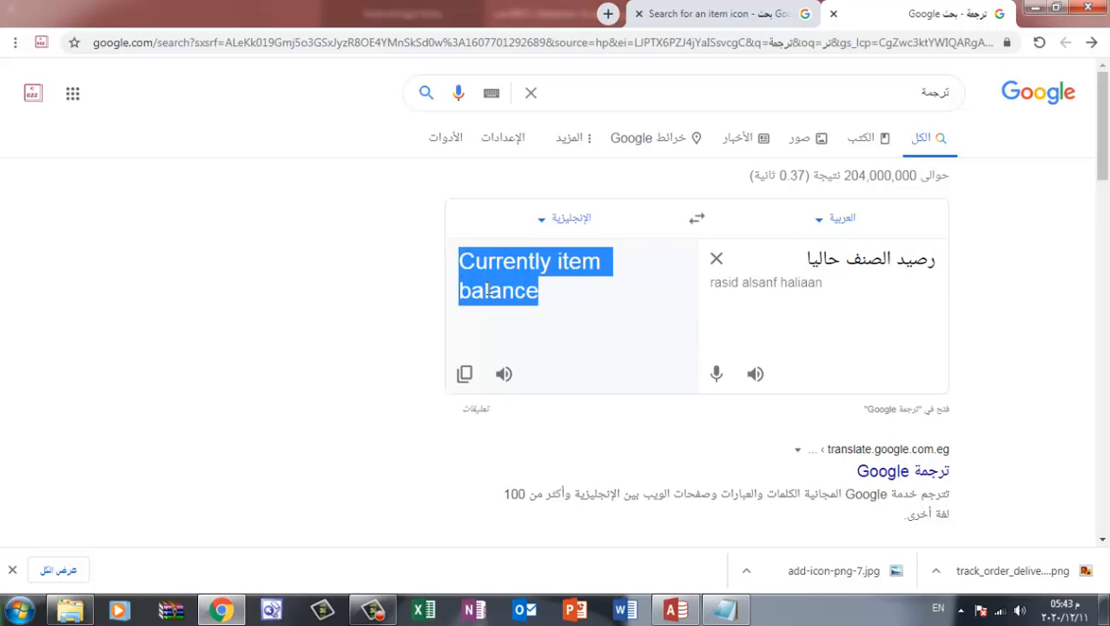
pyautogui.click(754, 14)
pyautogui.moveTo(815, 79); pyautogui.dragTo(926, 79)
pyautogui.hotkey('ctrl', 'v')
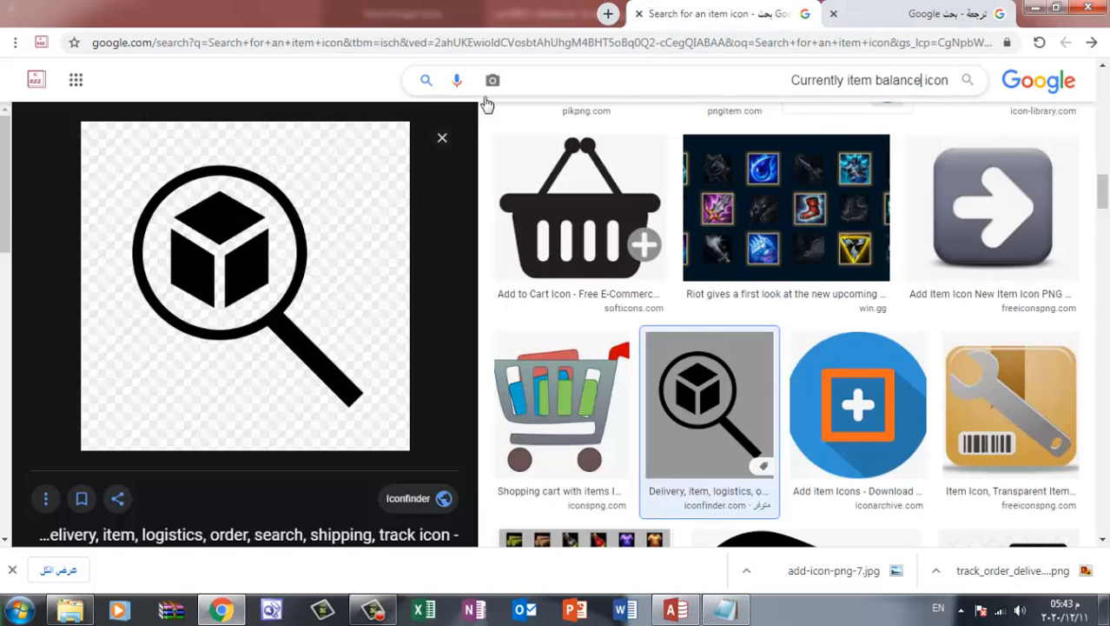
pyautogui.click(432, 86)
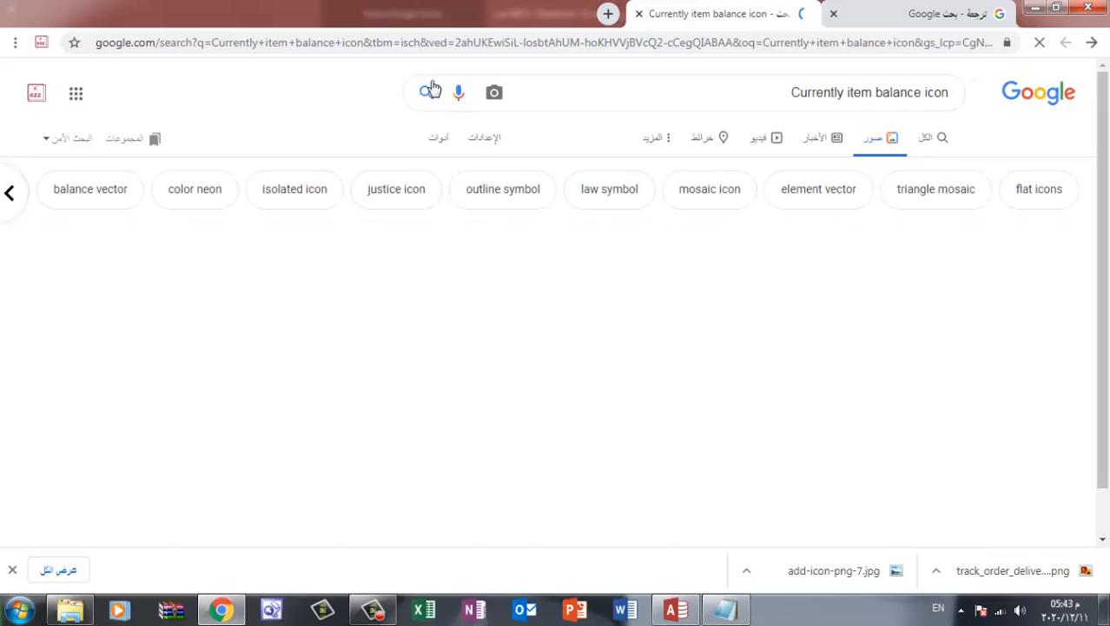
pyautogui.scroll(-5, 609, 231)
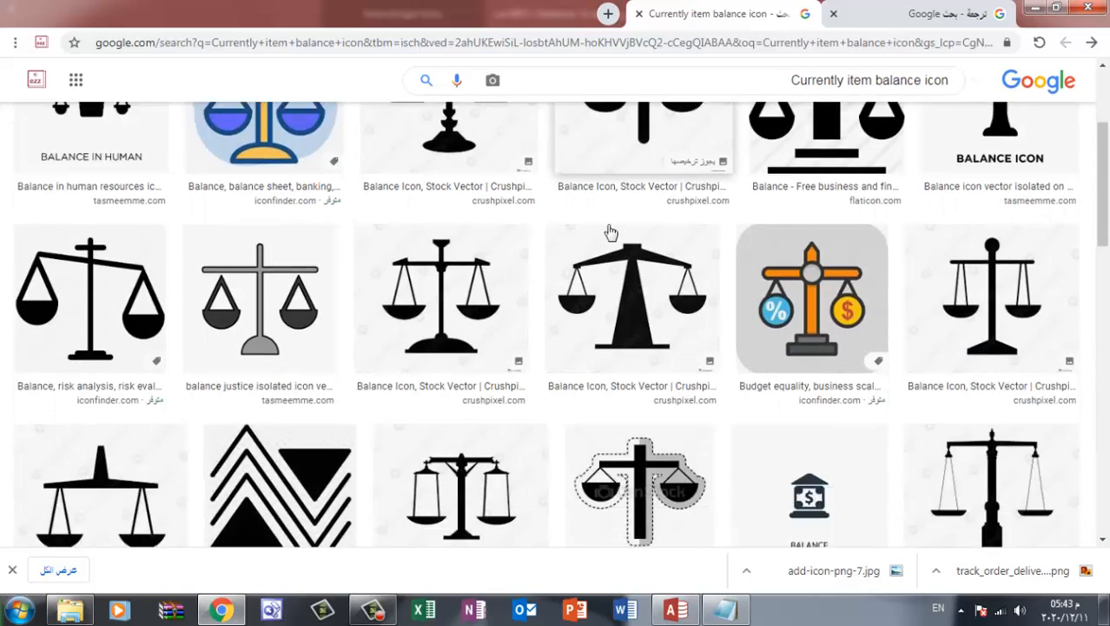
# Look through the image results for Currently item balance icon for one that suits the item balance button
pyautogui.scroll(-10, 609, 231)
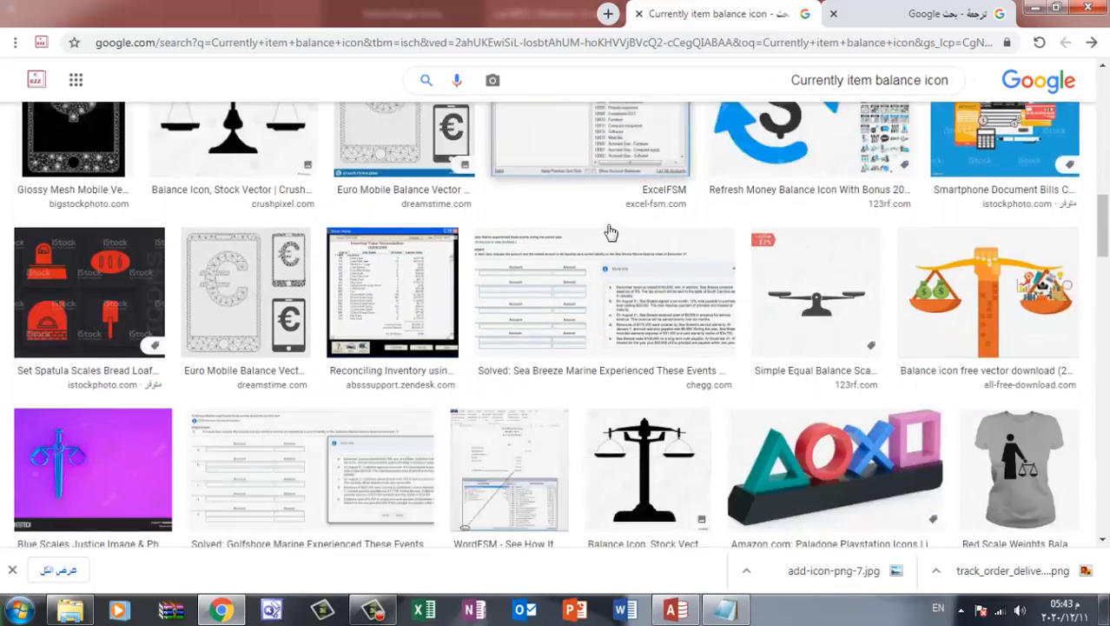
pyautogui.scroll(-4, 609, 231)
pyautogui.scroll(6, 609, 231)
pyautogui.scroll(-2, 610, 231)
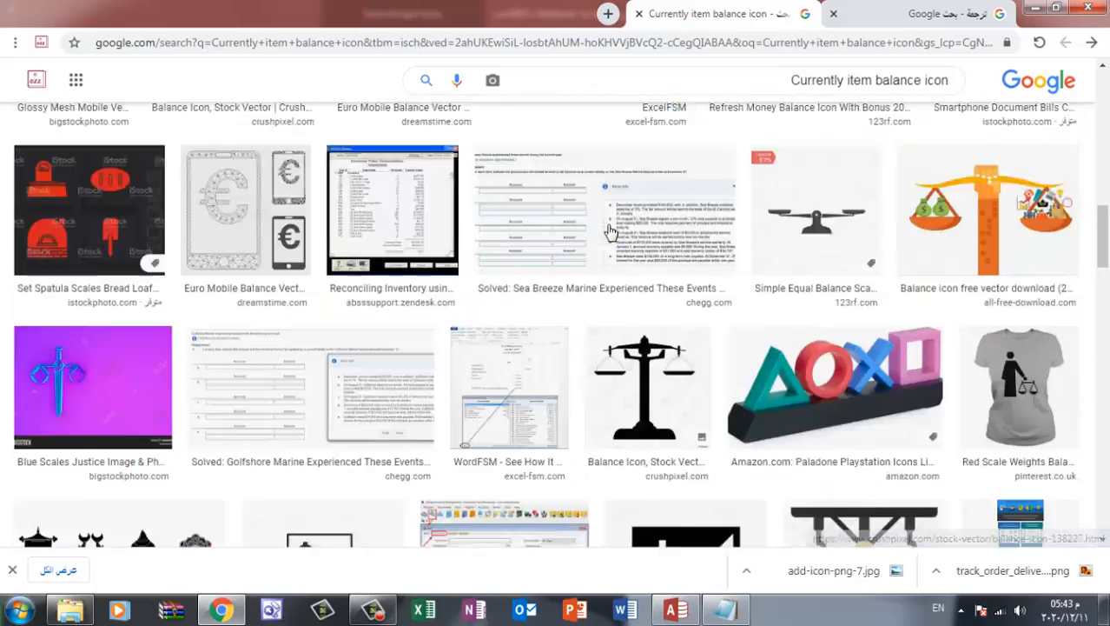
pyautogui.scroll(-4, 611, 233)
pyautogui.scroll(-9, 611, 233)
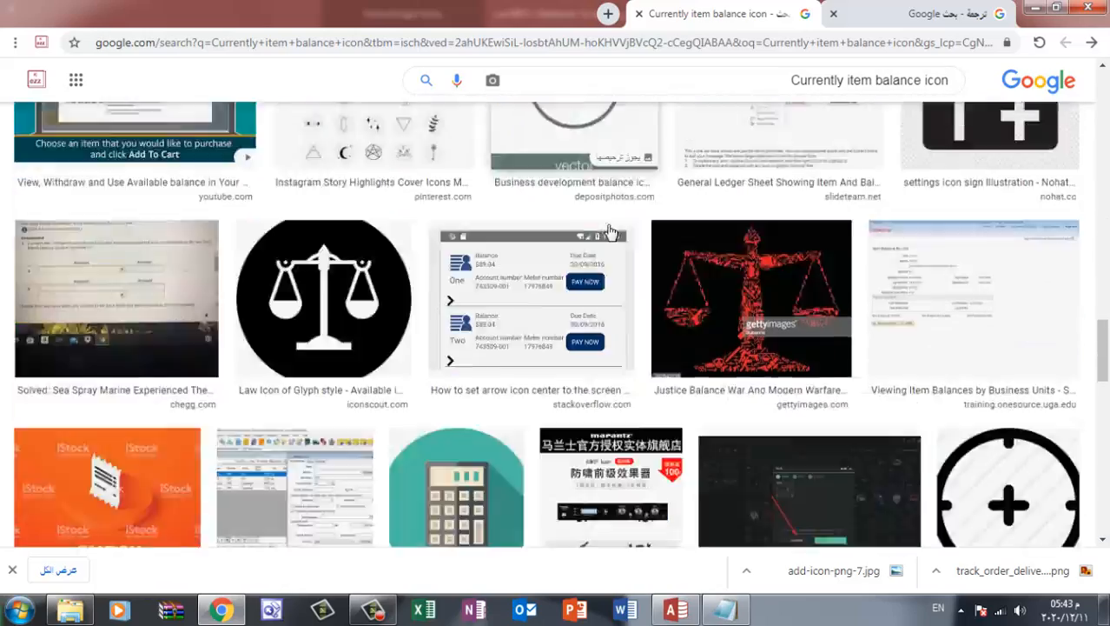
pyautogui.scroll(-10, 611, 233)
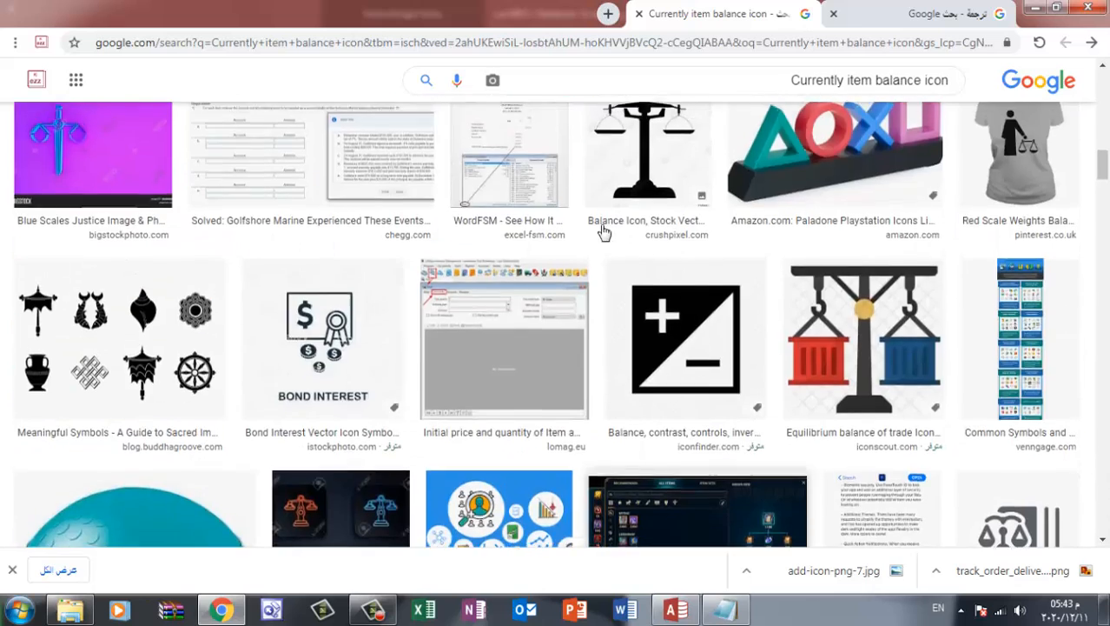
pyautogui.scroll(8, 605, 232)
# Shorten the Arabic text in Google's translator to رصيد الصنف and copy the translation Item balance
pyautogui.click(941, 15)
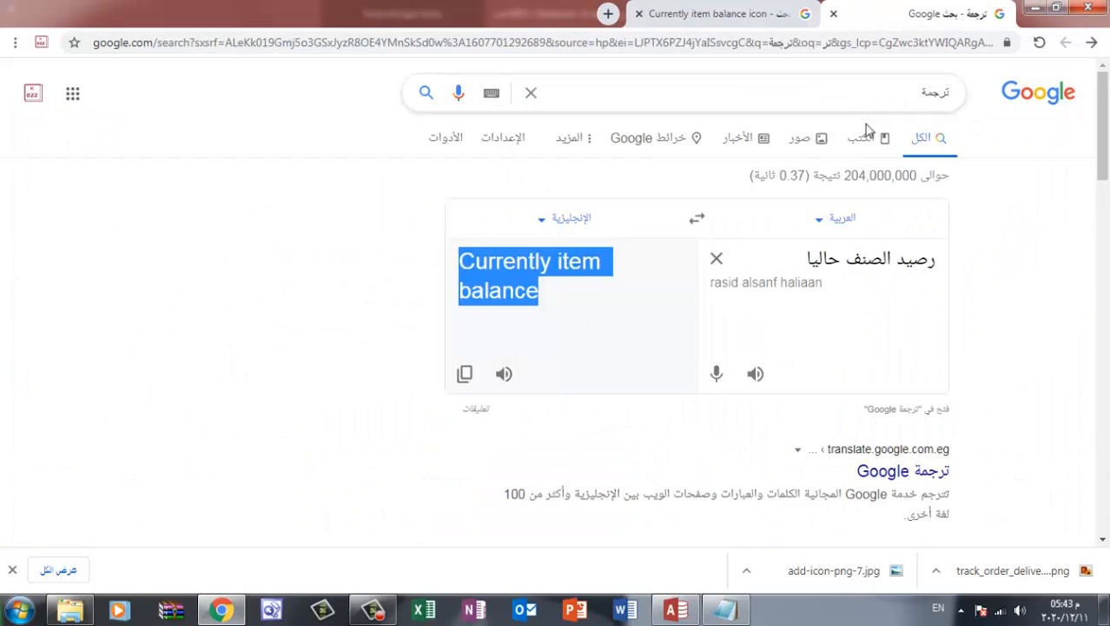
pyautogui.click(814, 258)
pyautogui.click(827, 259)
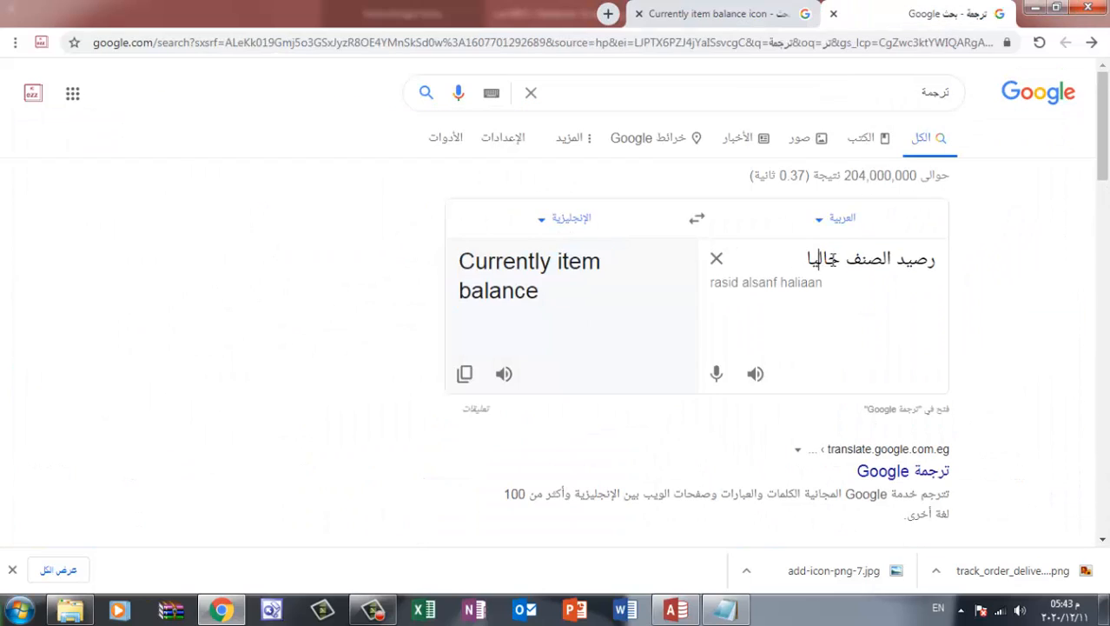
pyautogui.moveTo(840, 259); pyautogui.dragTo(799, 258)
pyautogui.press('BackSpace')
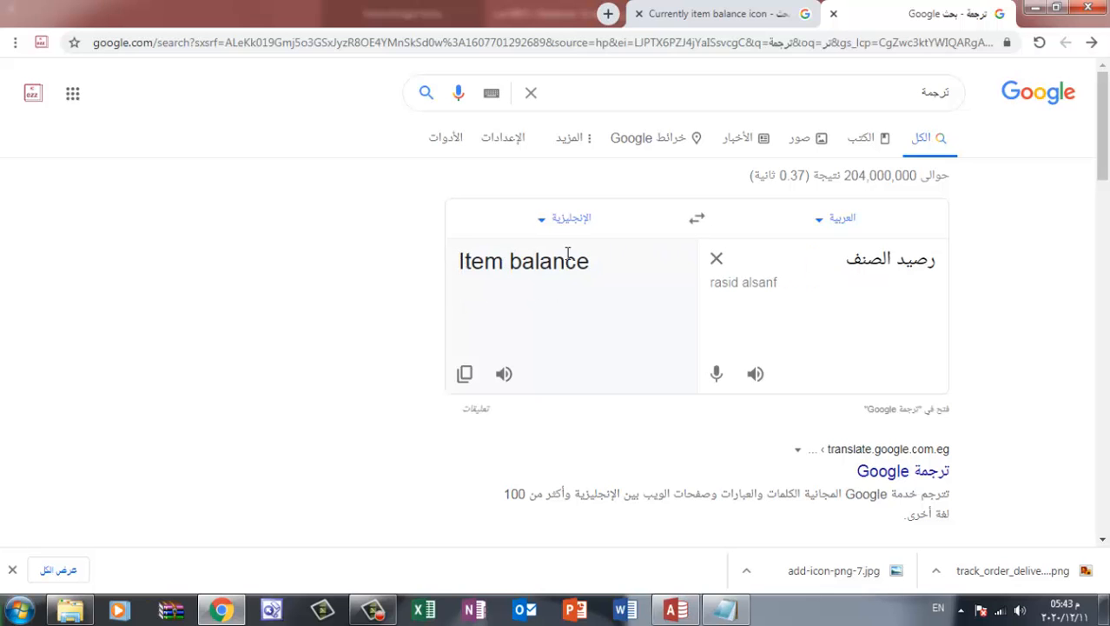
pyautogui.tripleClick(511, 260)
pyautogui.hotkey('ctrl', 'c')
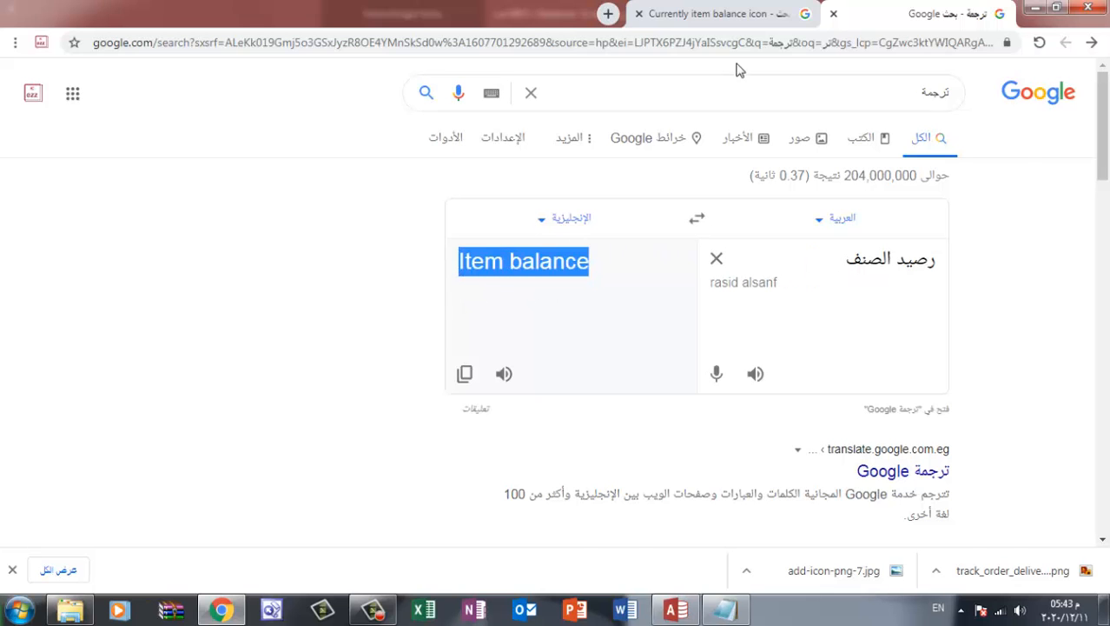
# Run an image search for "Item balance icon" and look through the results
pyautogui.click(721, 14)
pyautogui.moveTo(767, 81); pyautogui.dragTo(910, 87)
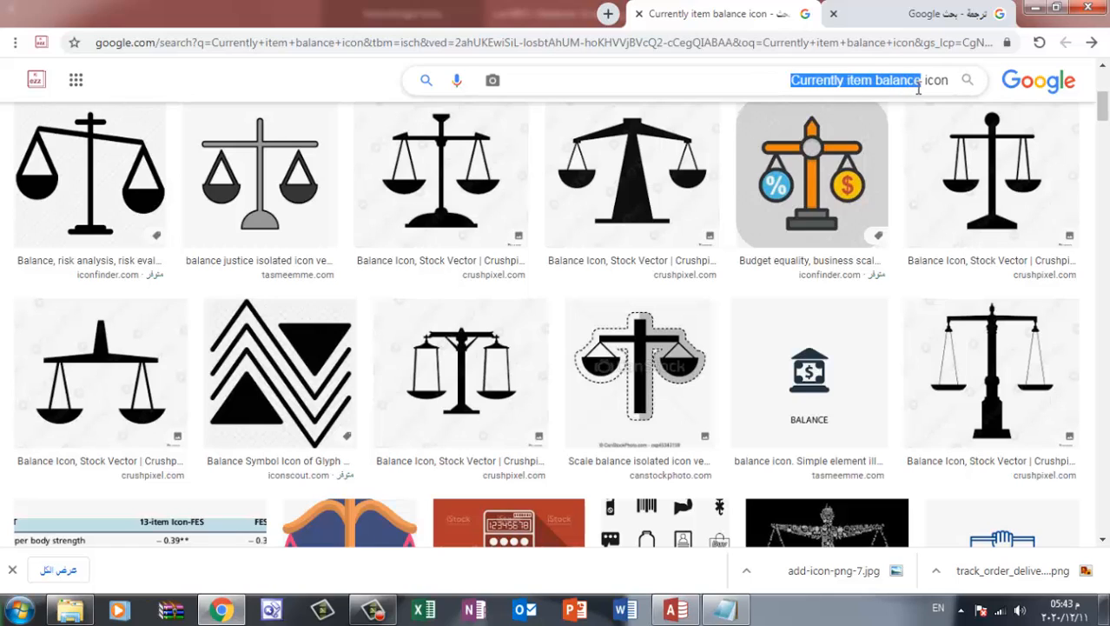
pyautogui.hotkey('ctrl', 'v')
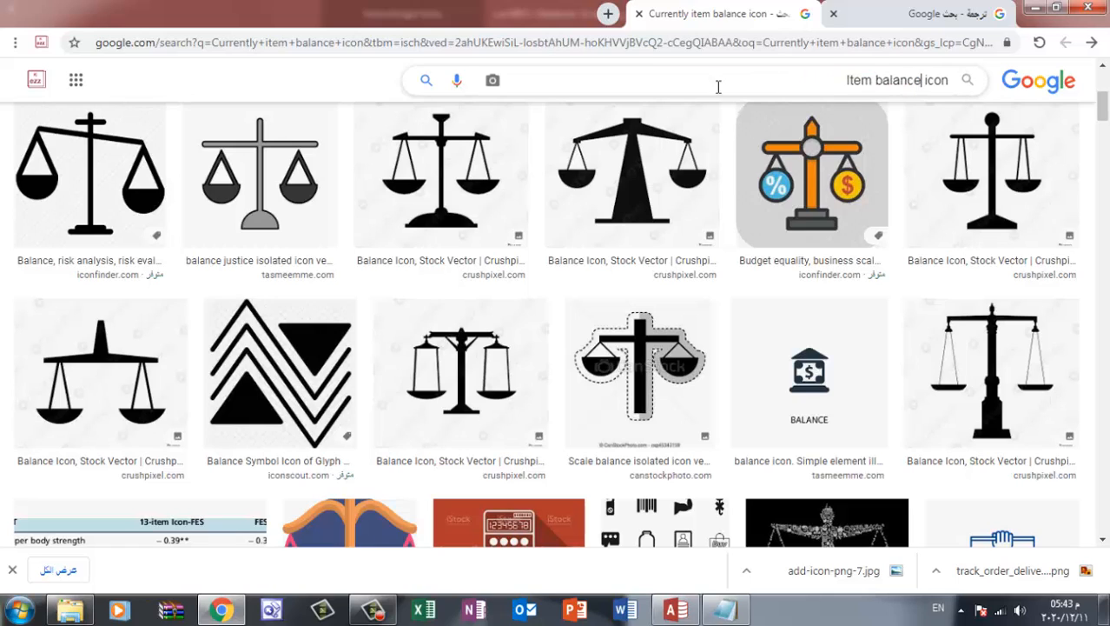
pyautogui.click(422, 80)
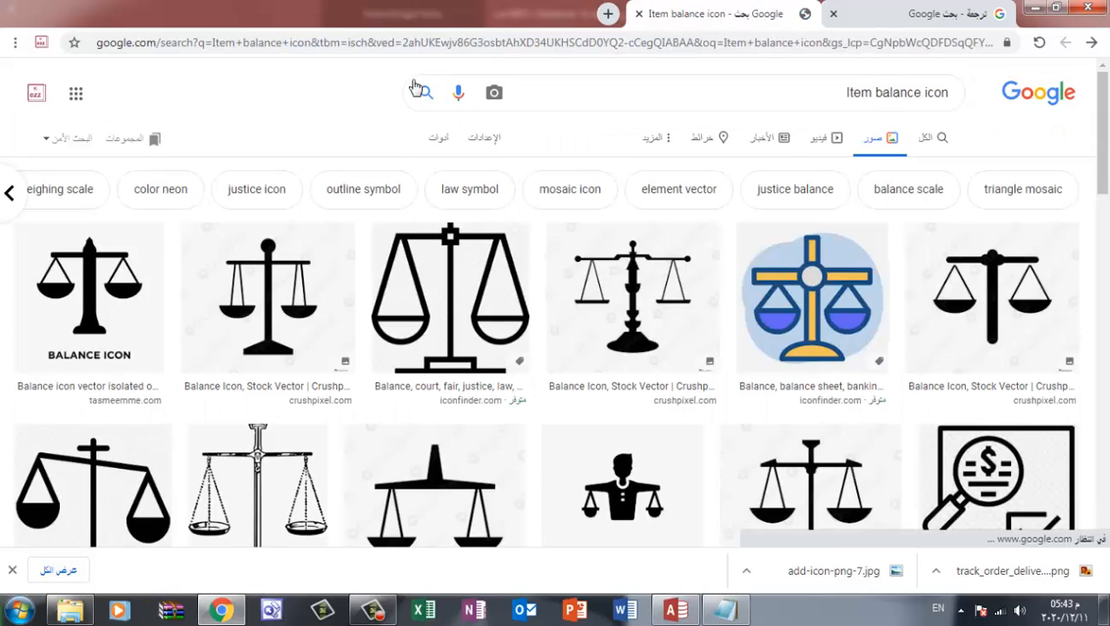
pyautogui.scroll(-1, 536, 219)
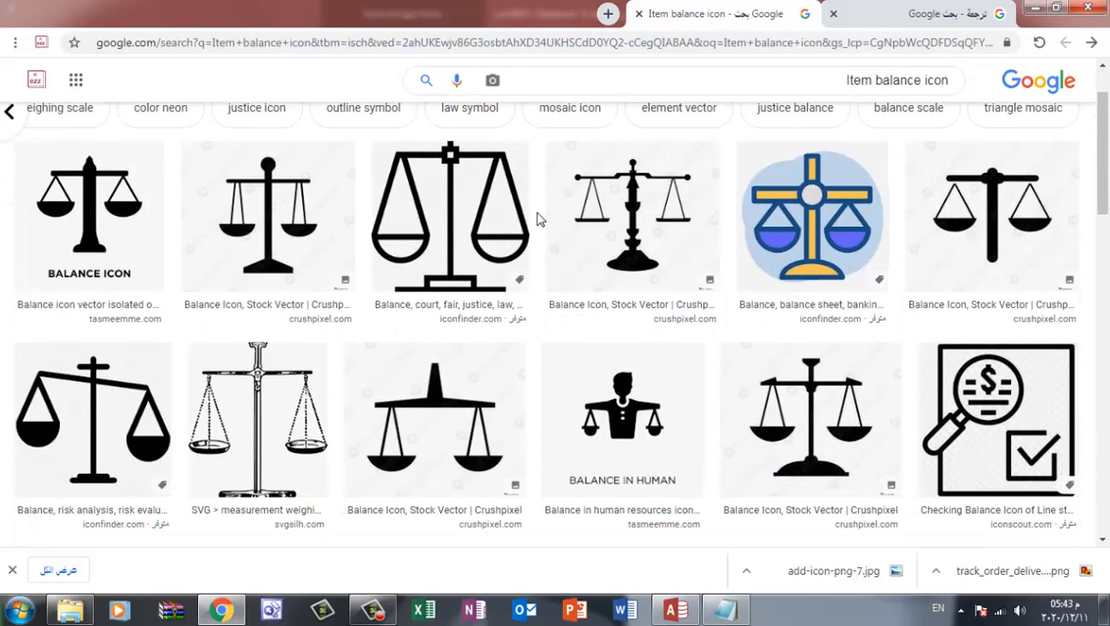
pyautogui.scroll(-8, 547, 237)
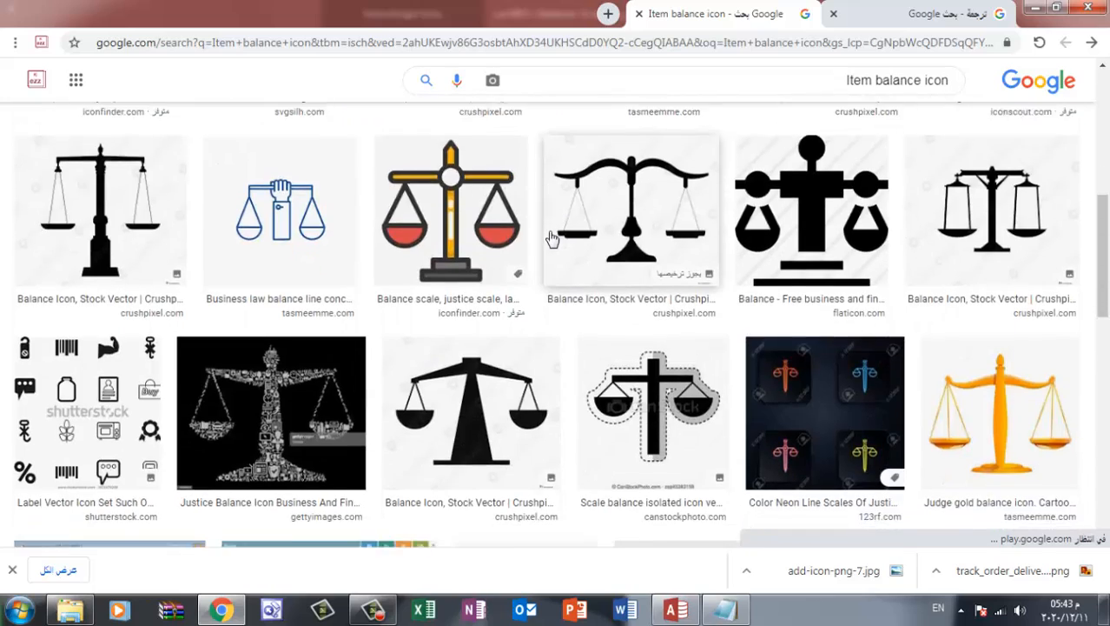
pyautogui.scroll(-2, 550, 237)
pyautogui.scroll(5, 550, 238)
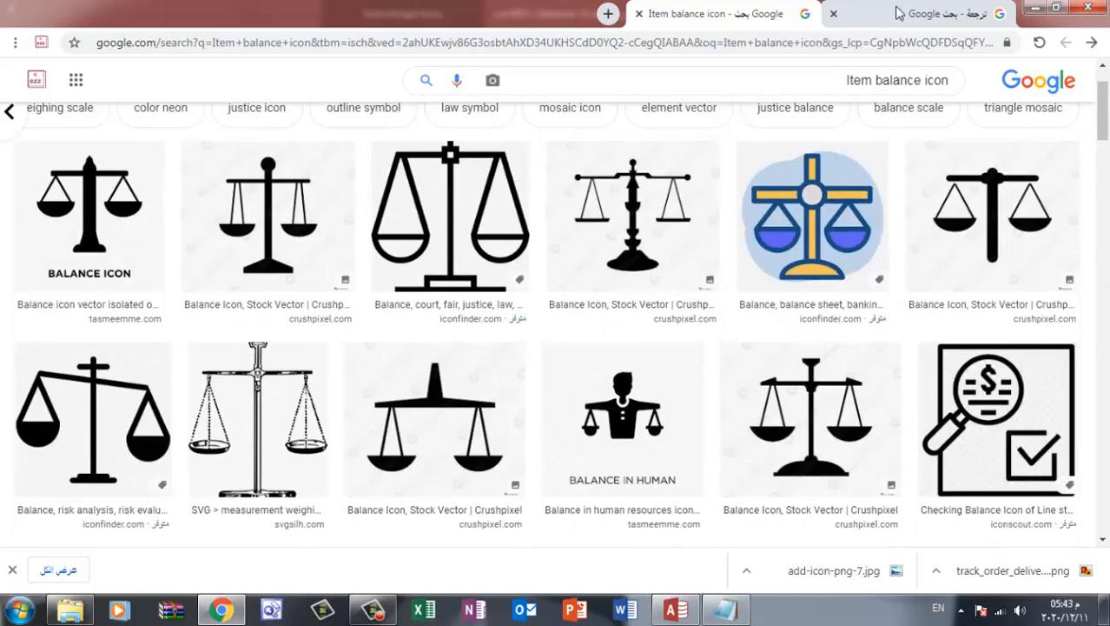
# Replace the translator's source text with الاصناف and copy its English translation Varieties
pyautogui.click(918, 13)
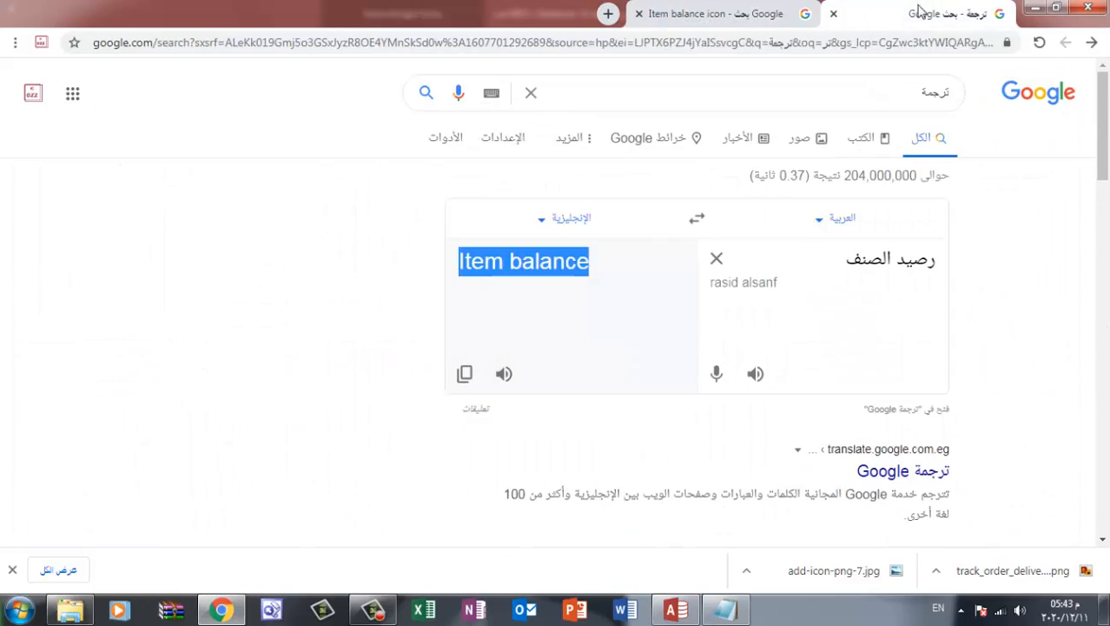
pyautogui.tripleClick(892, 259)
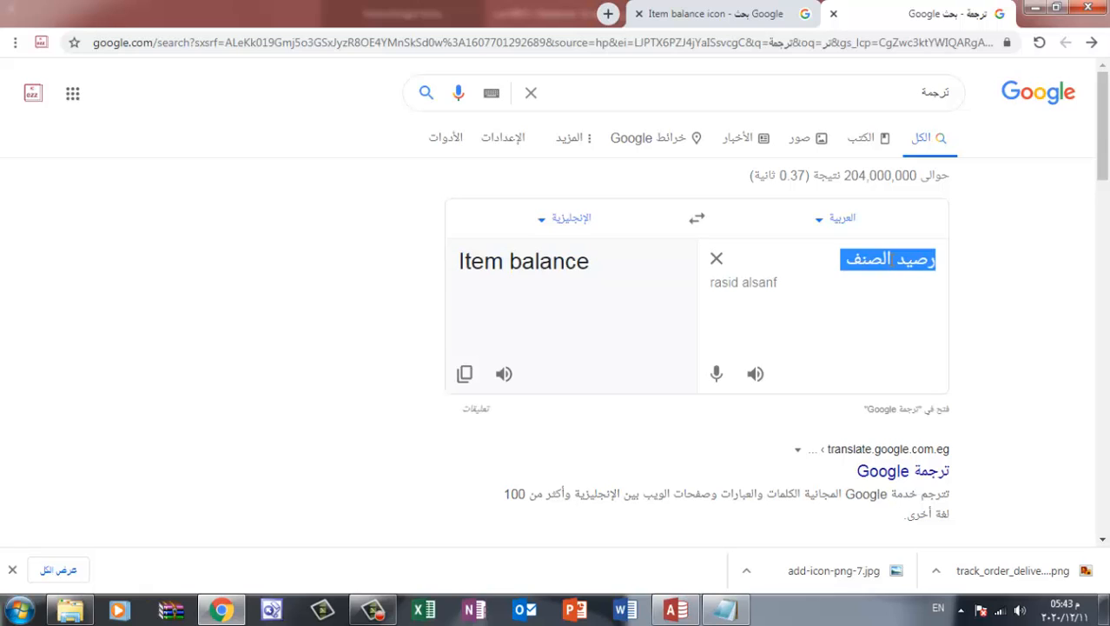
pyautogui.write('hghwkht')
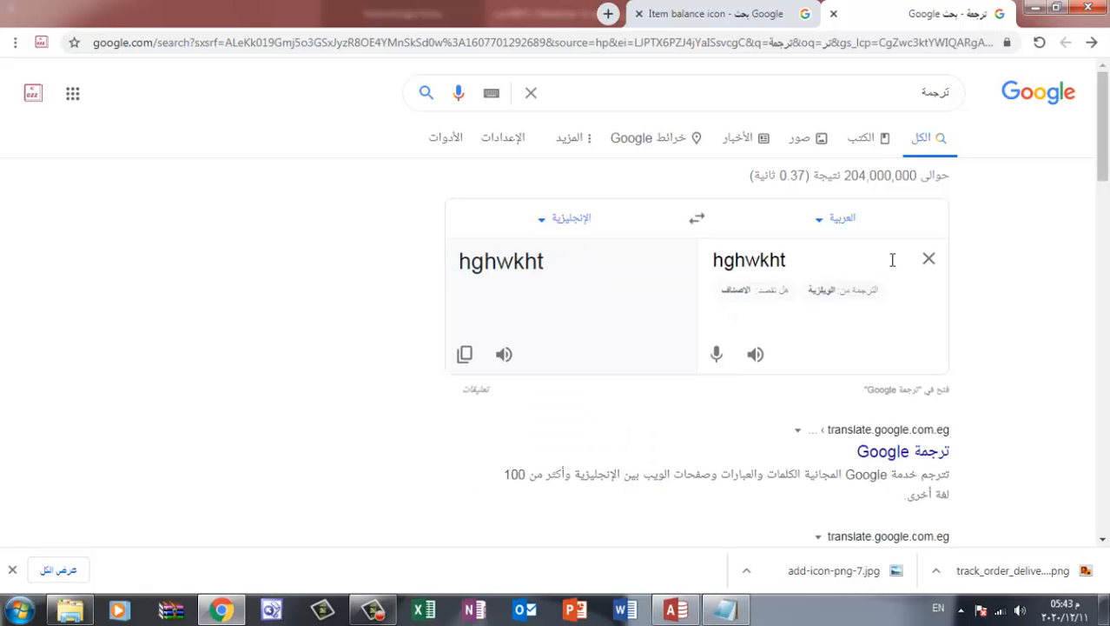
pyautogui.press('BackSpace')
pyautogui.press('BackSpace')
pyautogui.press('BackSpace')
pyautogui.press('BackSpace')
pyautogui.press('BackSpace')
pyautogui.press('BackSpace')
pyautogui.press('BackSpace')
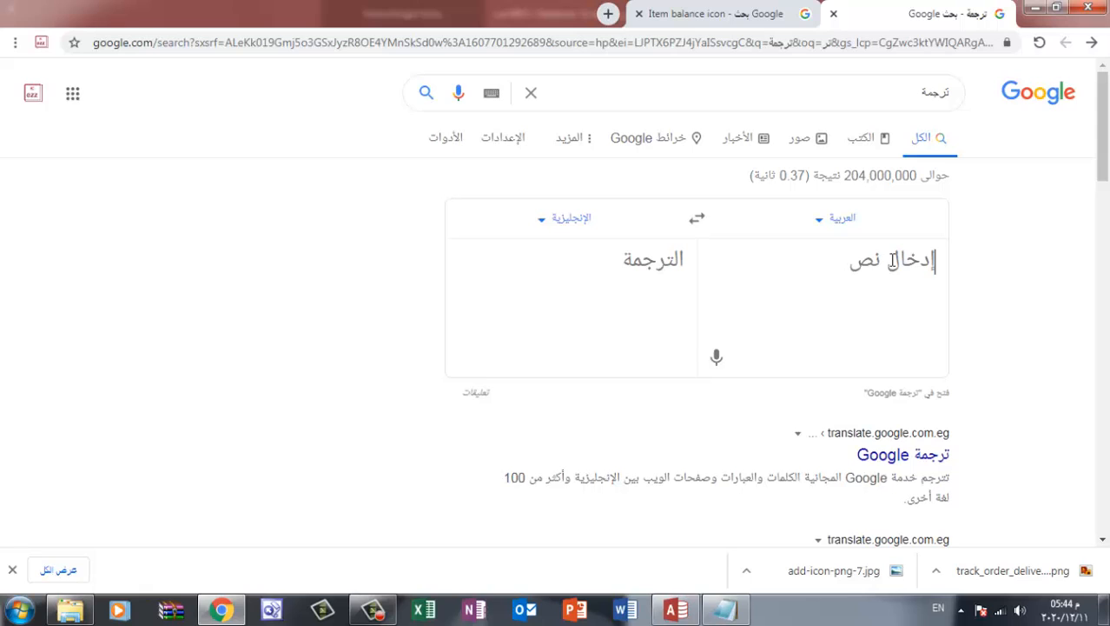
pyautogui.hotkey('alt', 'shift')
pyautogui.write('الاصناف')
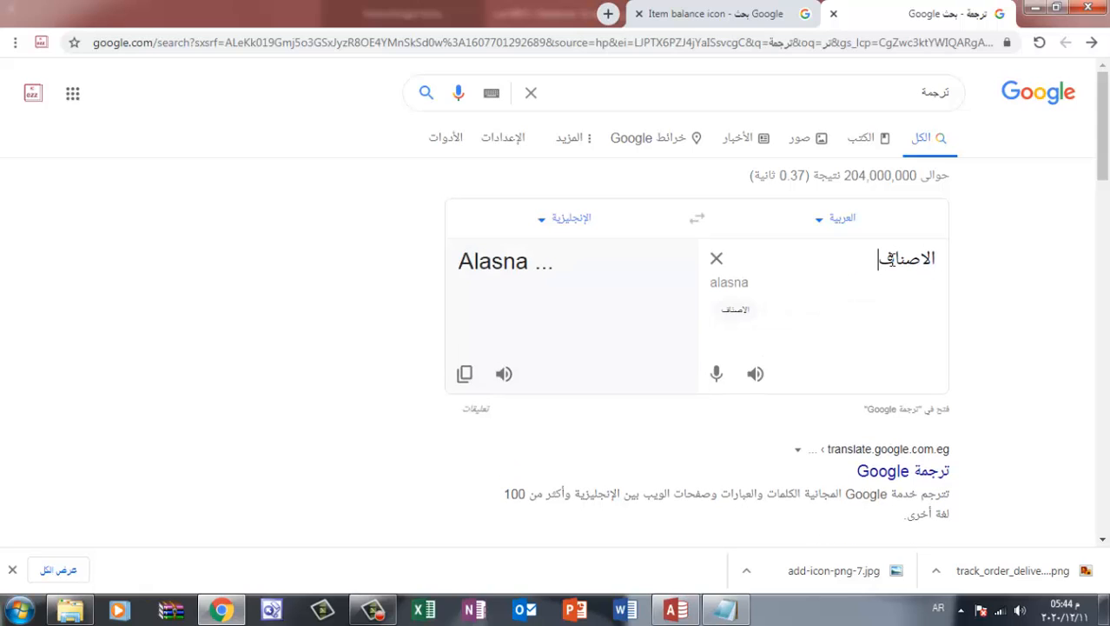
pyautogui.doubleClick(514, 263)
pyautogui.hotkey('ctrl', 'c')
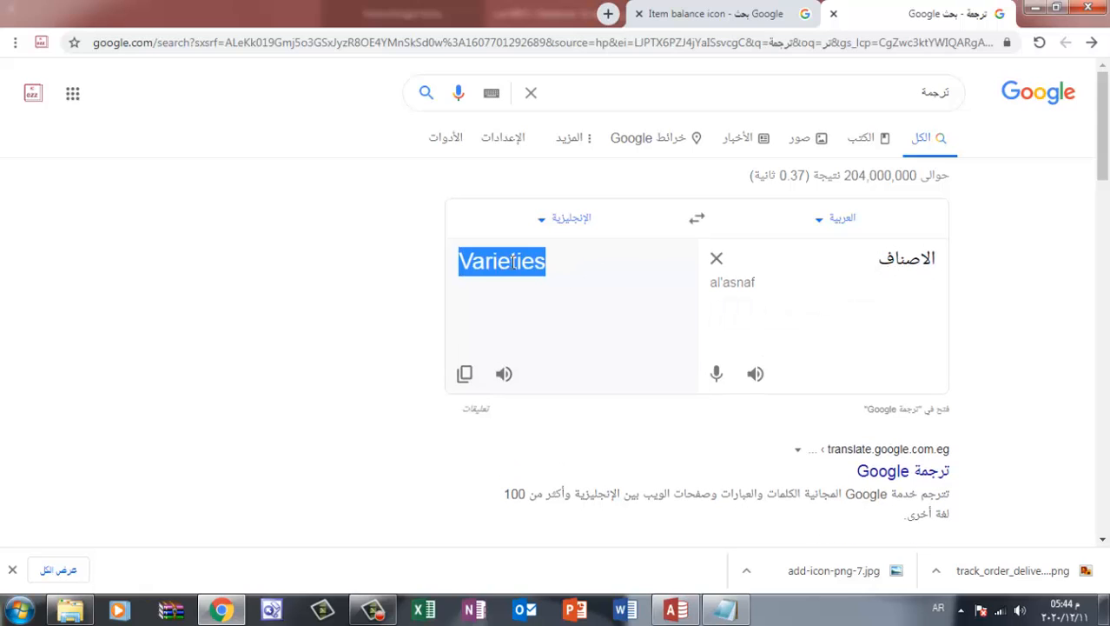
# Run an image search for "Varieties icon" and look through the results
pyautogui.click(704, 13)
pyautogui.moveTo(847, 79); pyautogui.dragTo(926, 79)
pyautogui.hotkey('ctrl', 'v')
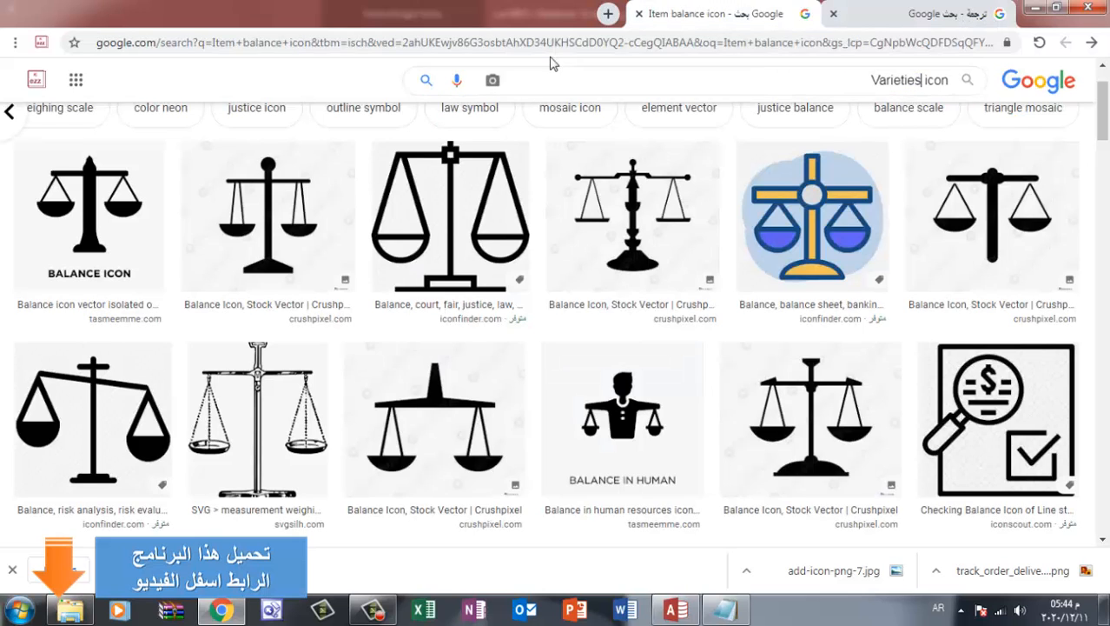
pyautogui.click(428, 81)
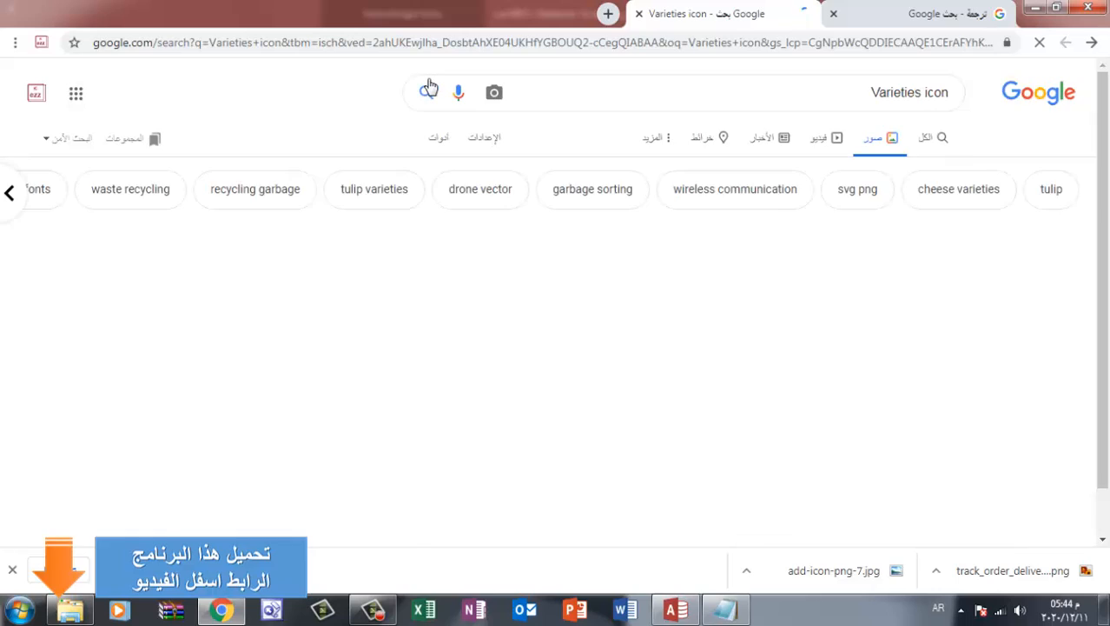
pyautogui.scroll(-3, 569, 283)
pyautogui.scroll(-5, 570, 283)
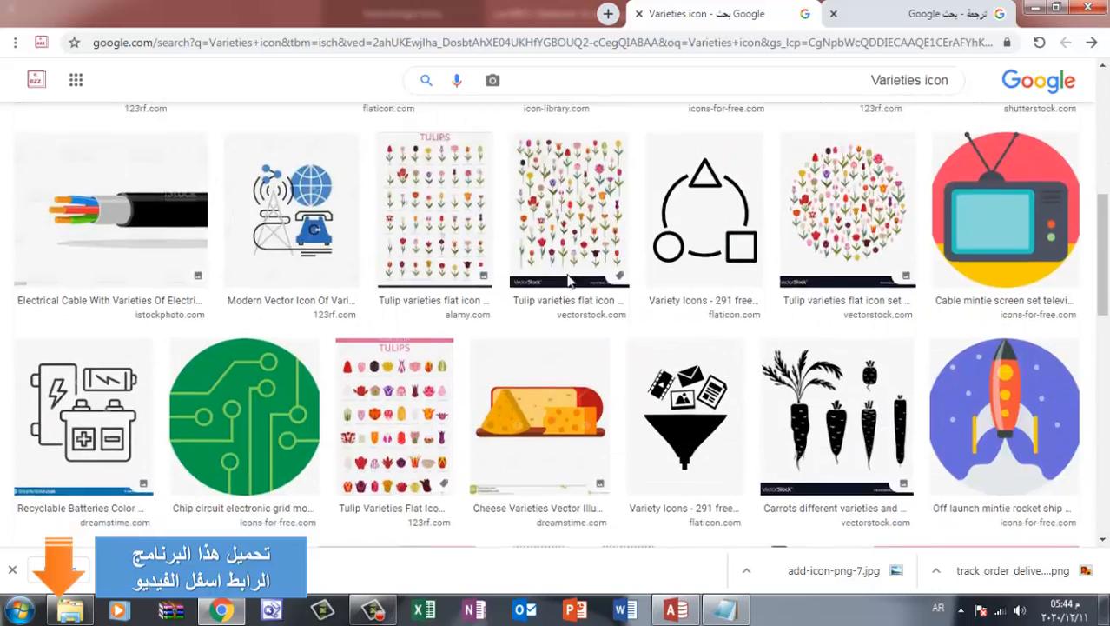
pyautogui.scroll(7, 569, 282)
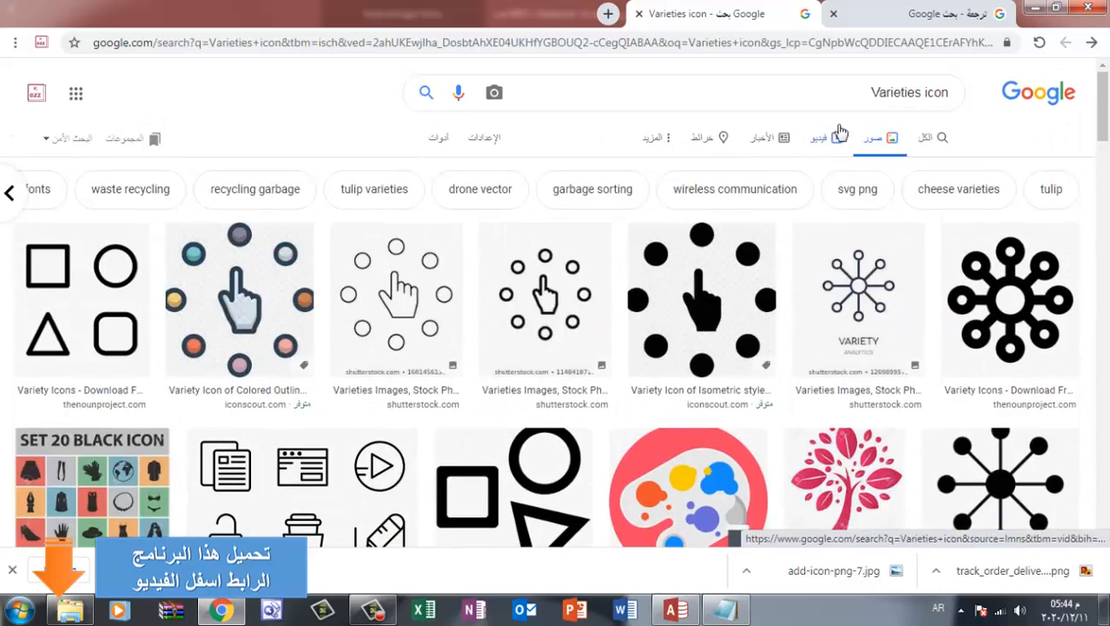
# Replace the translator's source text with قائمة سجلات and copy its English translation List of records
pyautogui.click(908, 19)
pyautogui.doubleClick(906, 266)
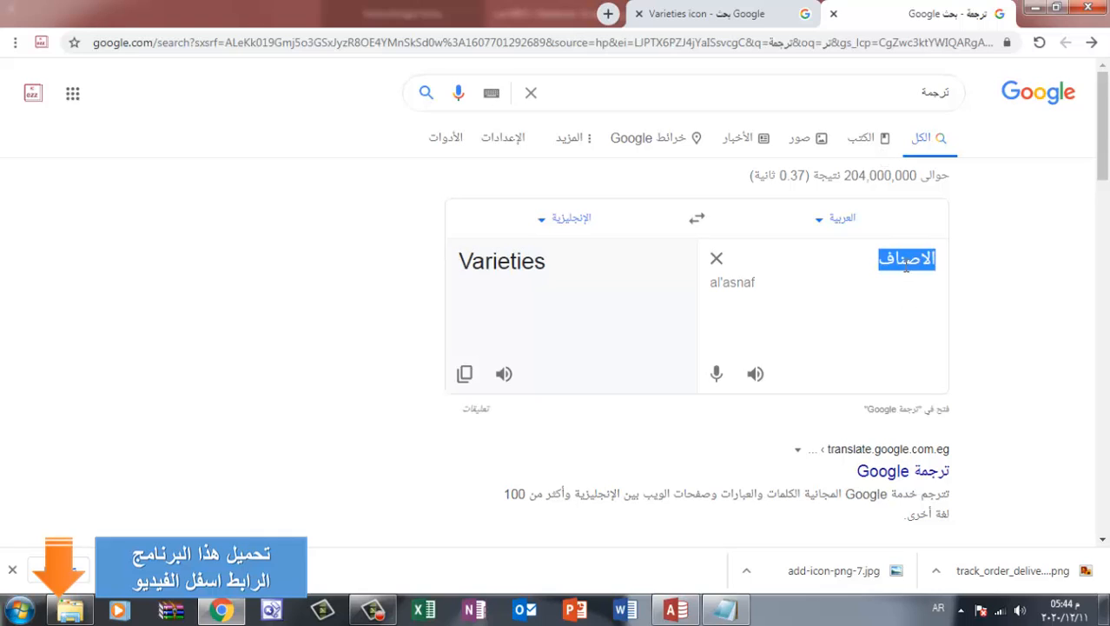
pyautogui.write('ا')
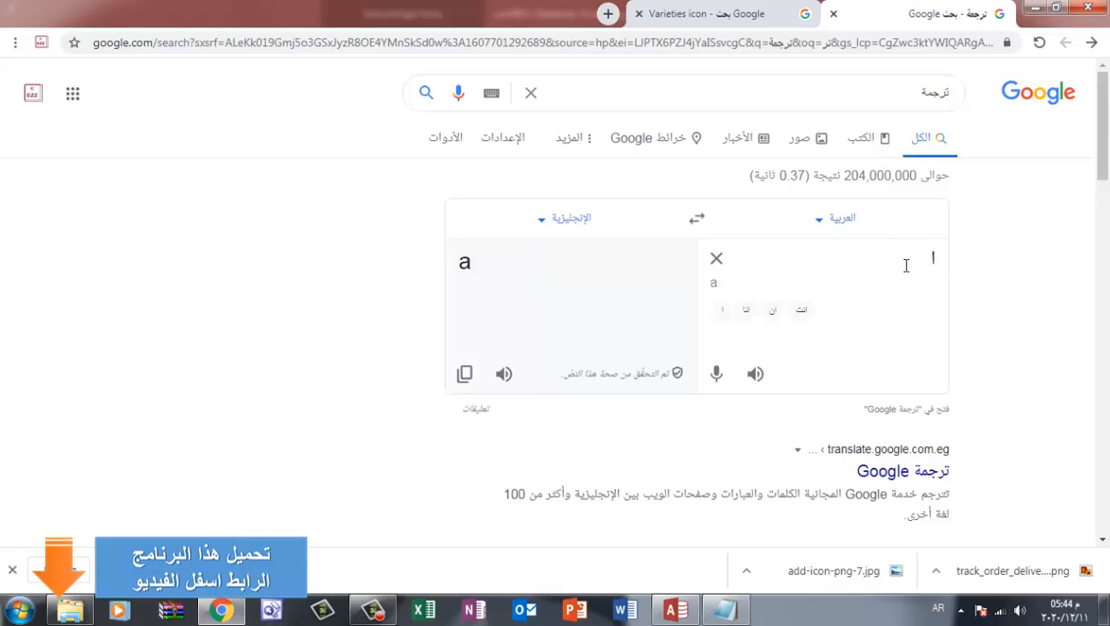
pyautogui.press('BackSpace')
pyautogui.write('قائم')
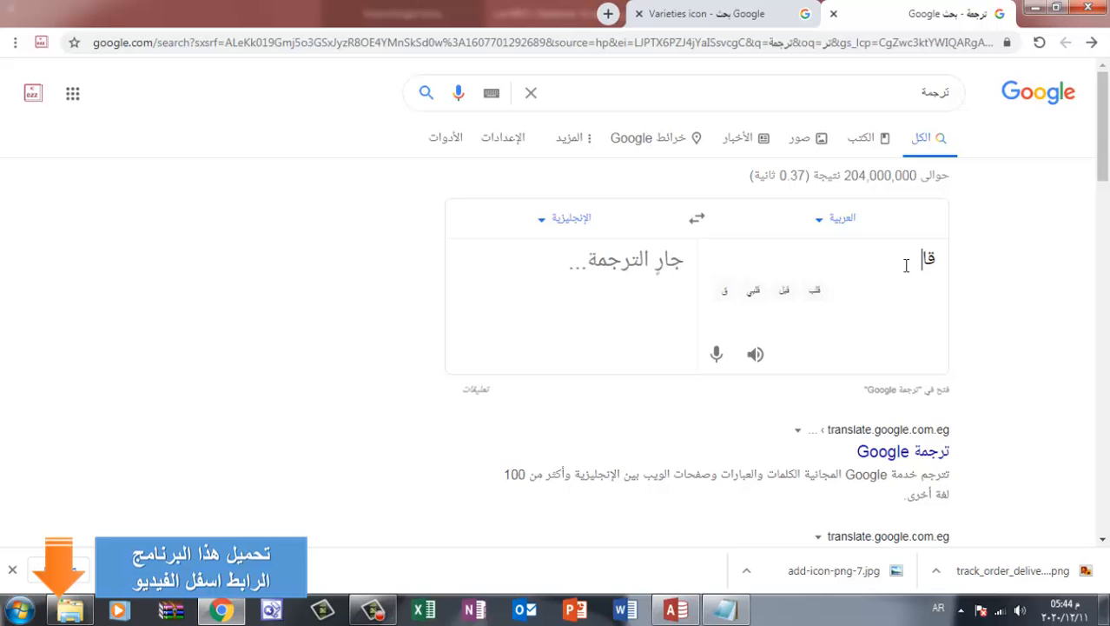
pyautogui.write('ة')
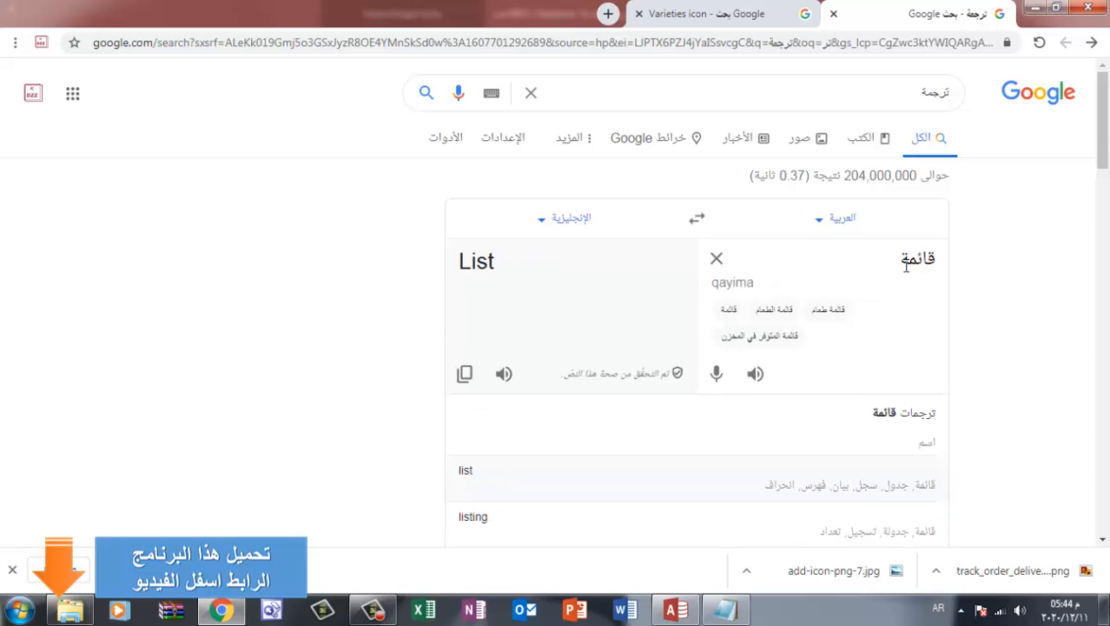
pyautogui.write(' سجلات')
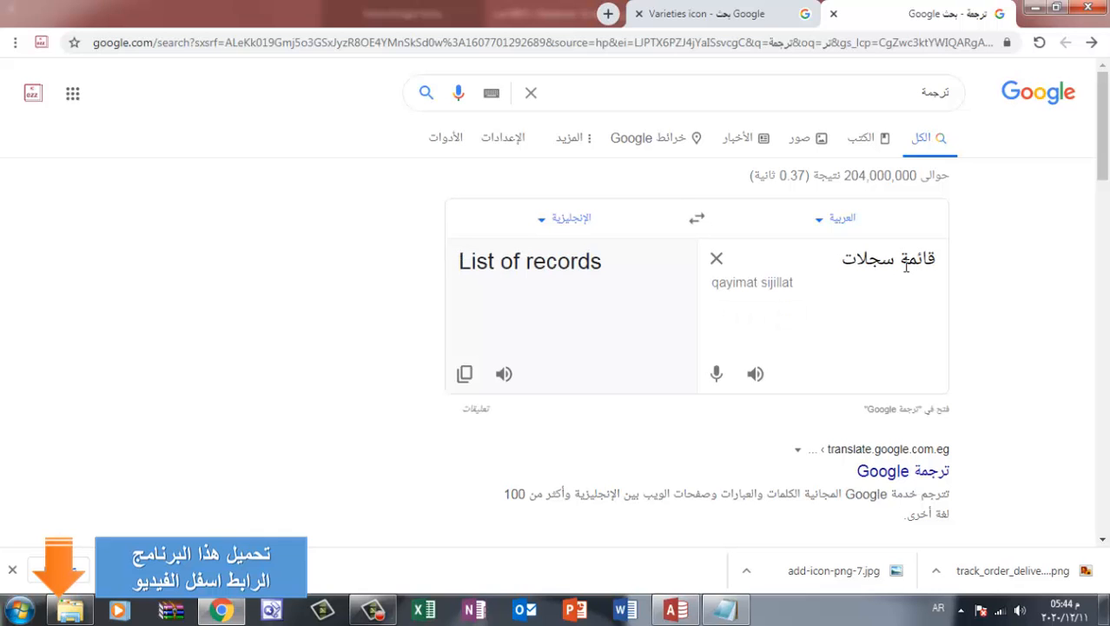
pyautogui.tripleClick(492, 268)
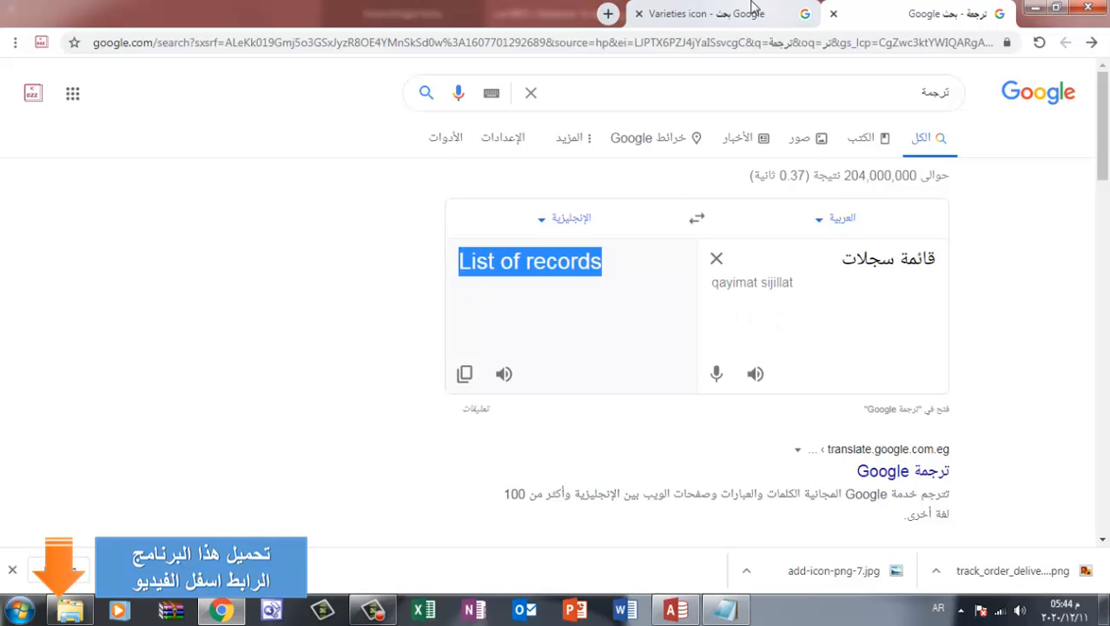
# Run an image search for "List of records icon" and browse the results for a document-style icon
pyautogui.click(707, 13)
pyautogui.doubleClick(879, 91)
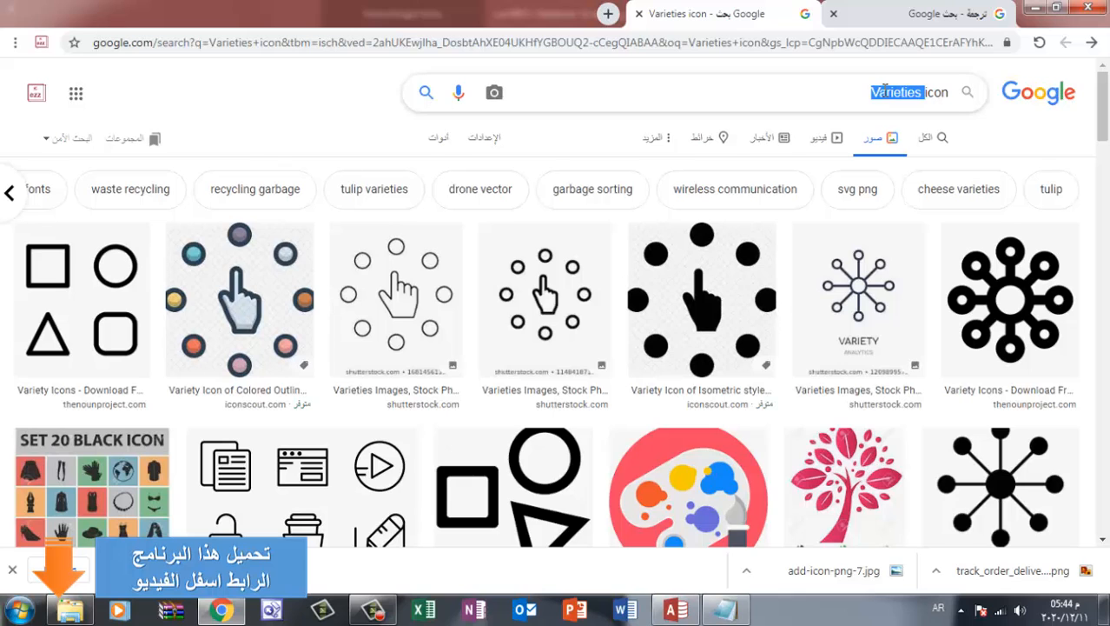
pyautogui.write('list of records')
pyautogui.click(426, 93)
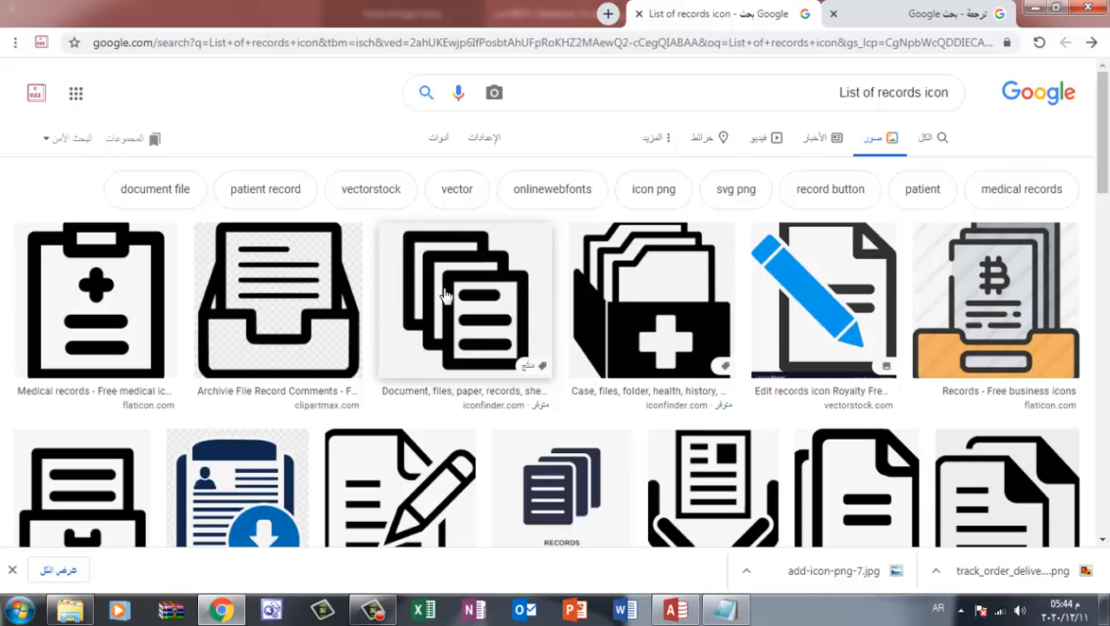
pyautogui.scroll(-2, 444, 296)
pyautogui.scroll(2, 444, 295)
pyautogui.scroll(-1, 444, 295)
# Save the stacked documents icon from the image results as document__files__records__sheet__paper-512 in New folder (10)
pyautogui.click(1021, 450)
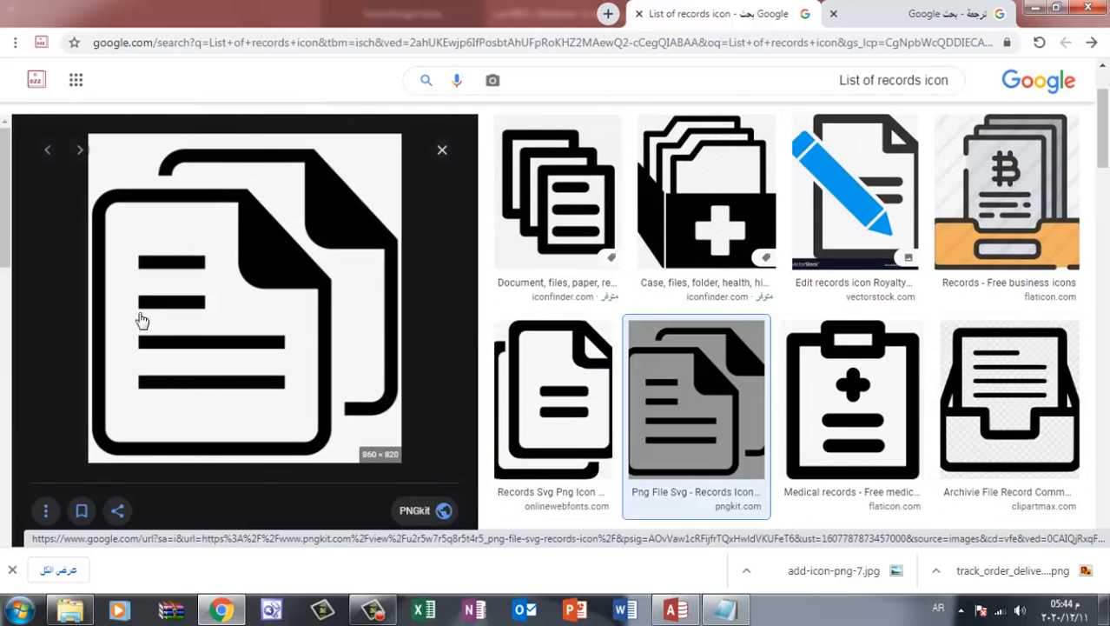
pyautogui.click(557, 215)
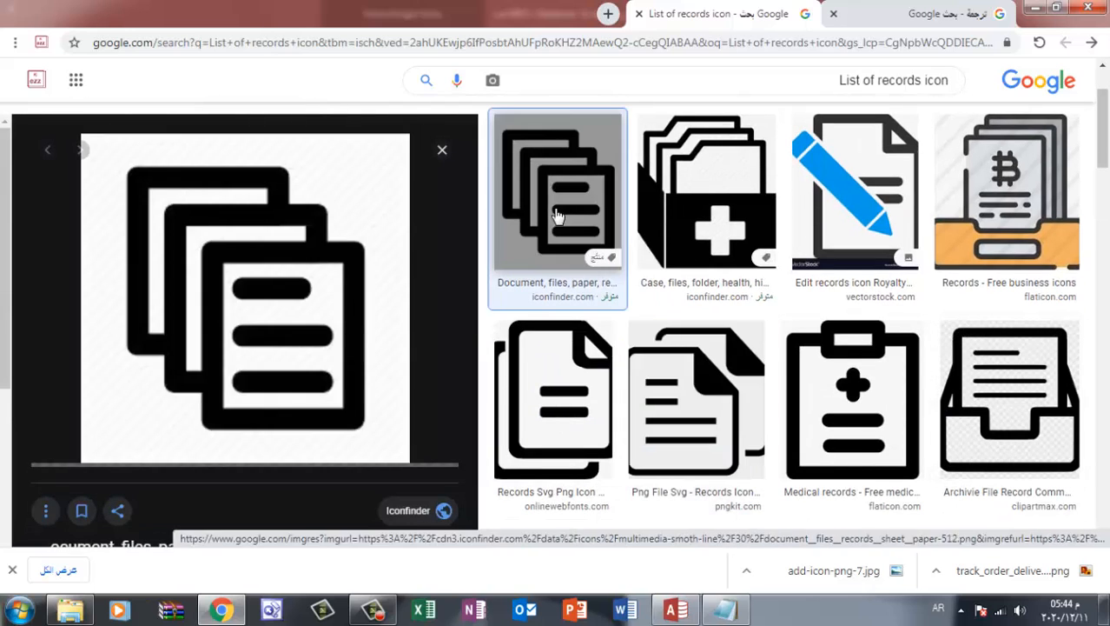
pyautogui.rightClick(241, 300)
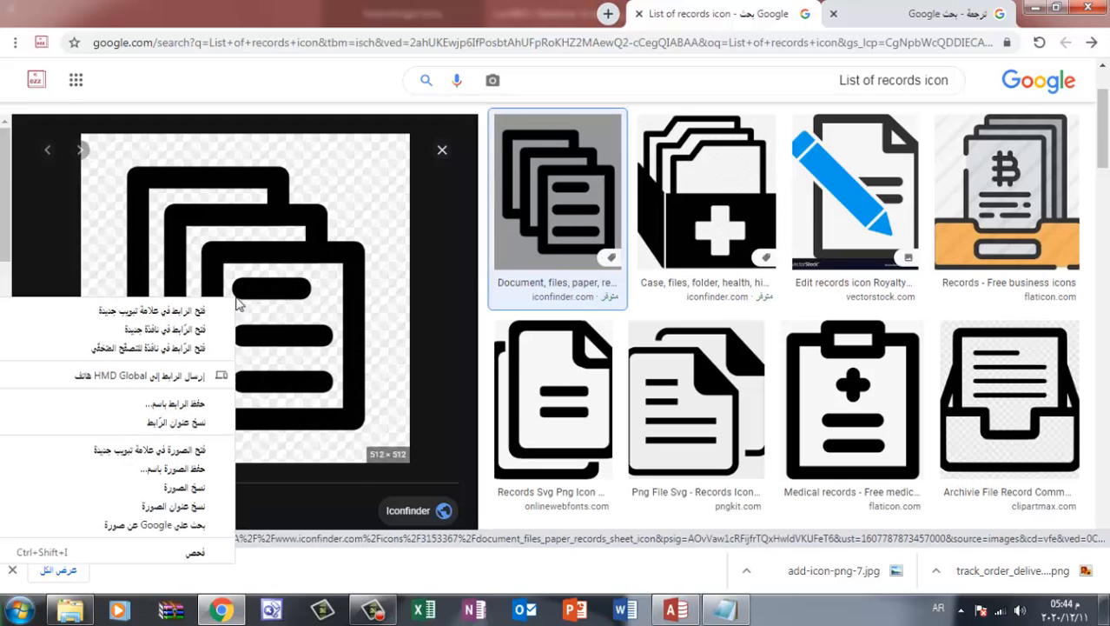
pyautogui.click(157, 466)
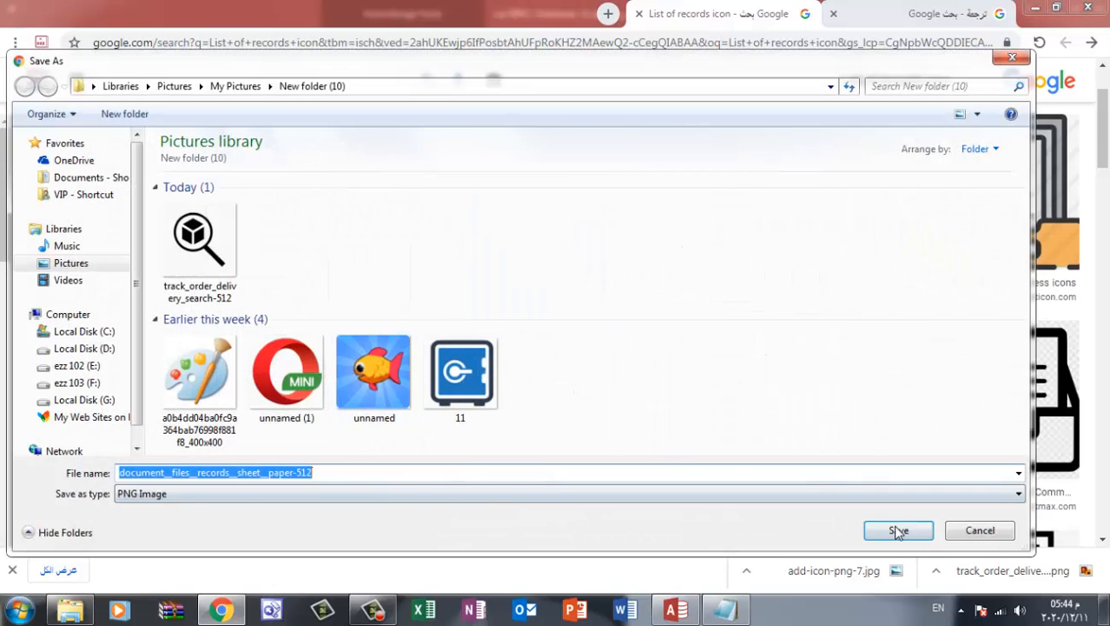
pyautogui.click(898, 530)
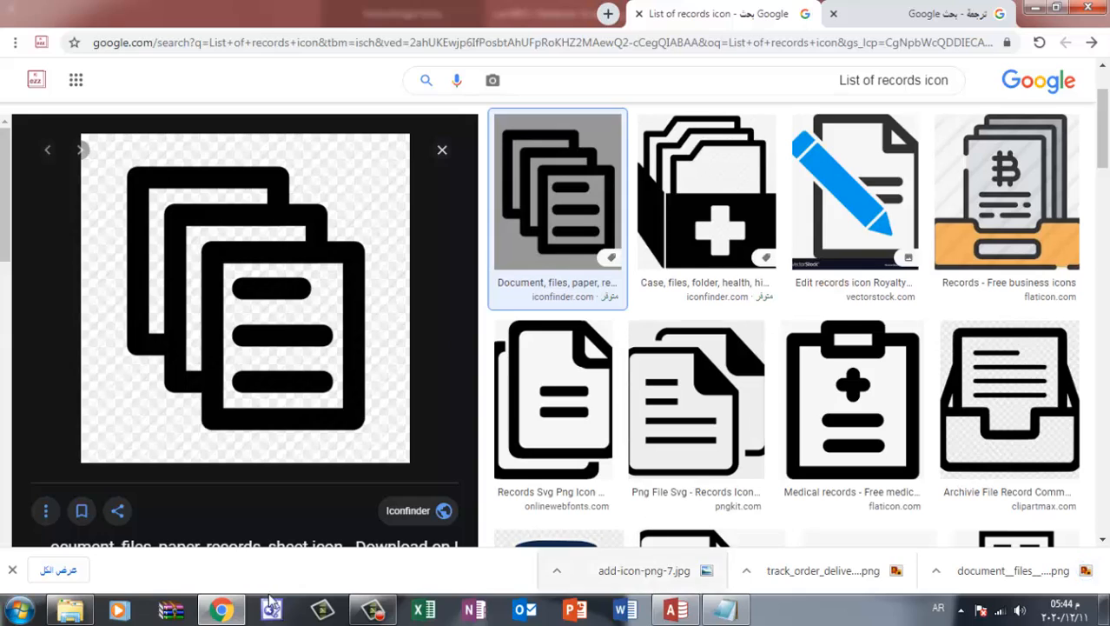
# Switch to Word, create a blank document, and insert the document__files__records__sheet__paper-512 picture from New folder (10)
pyautogui.click(626, 611)
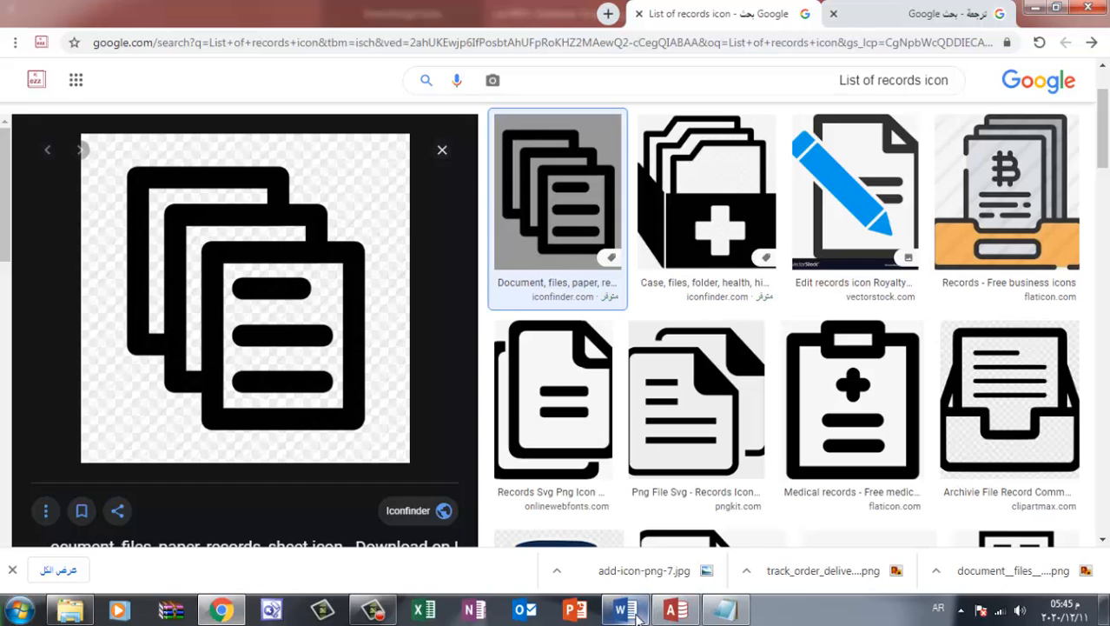
pyautogui.click(639, 617)
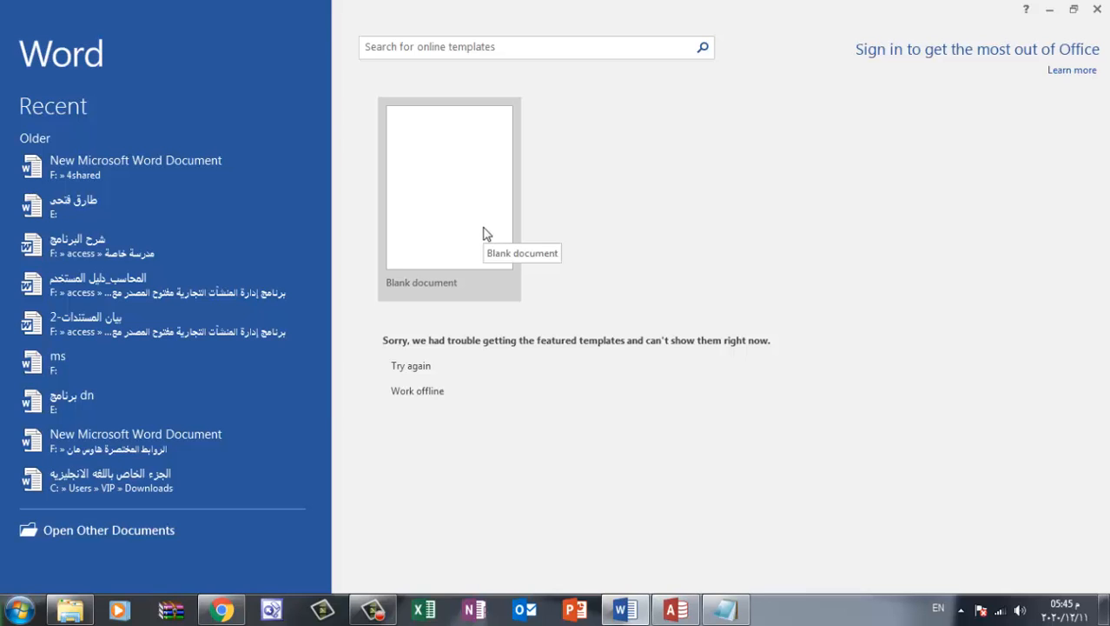
pyautogui.click(483, 228)
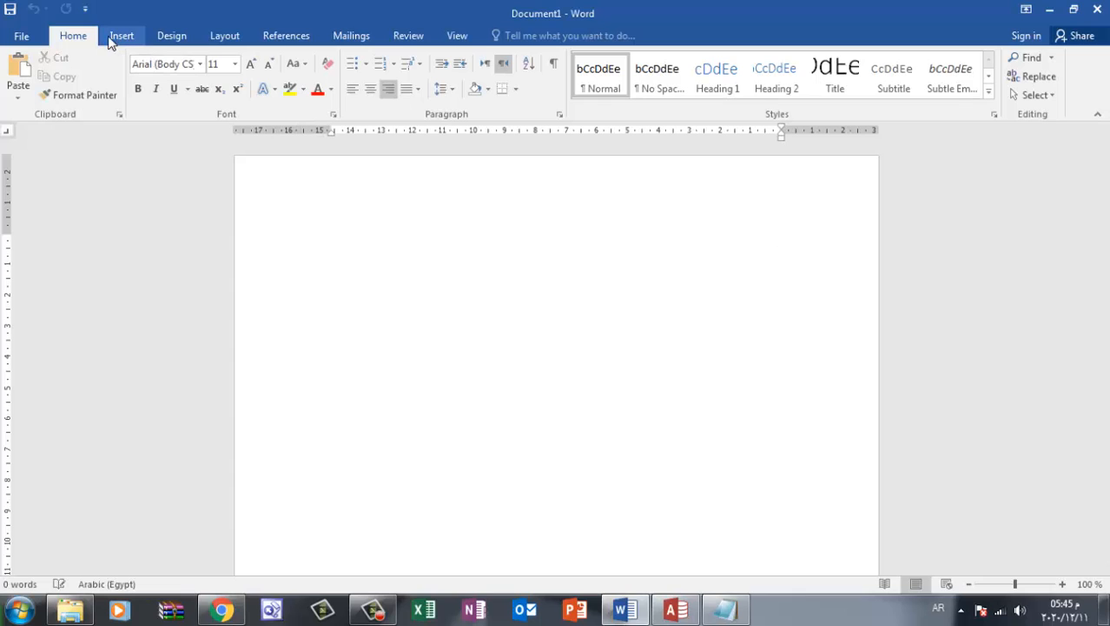
pyautogui.click(115, 39)
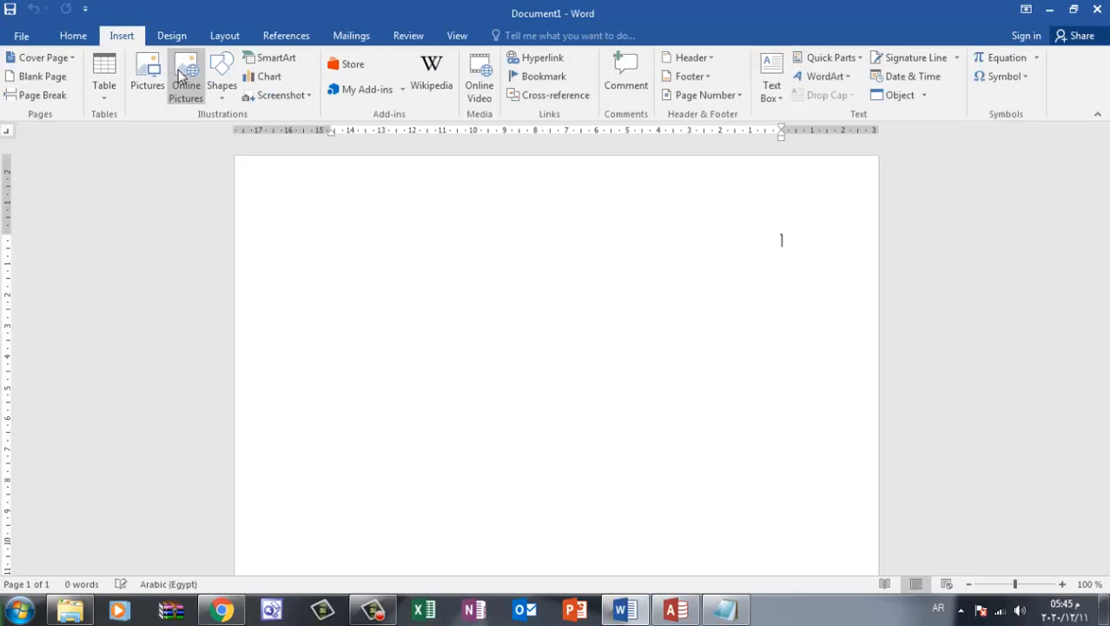
pyautogui.click(147, 76)
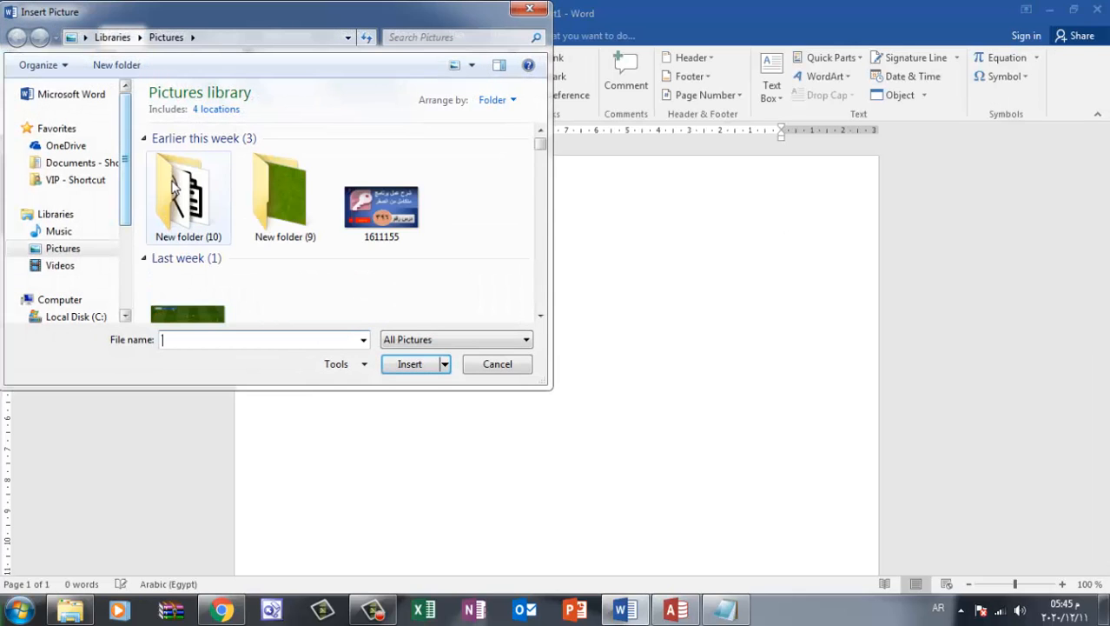
pyautogui.doubleClick(178, 184)
pyautogui.doubleClick(217, 201)
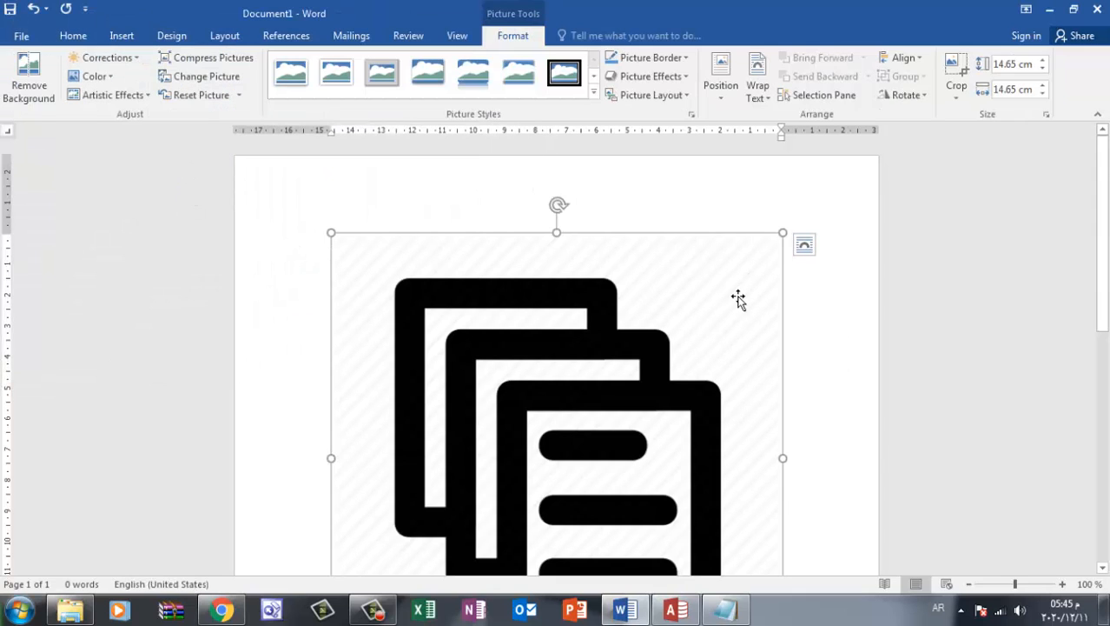
# Scale the inserted documents picture down to about 2.78 cm by 2.78 cm
pyautogui.scroll(-5, 763, 513)
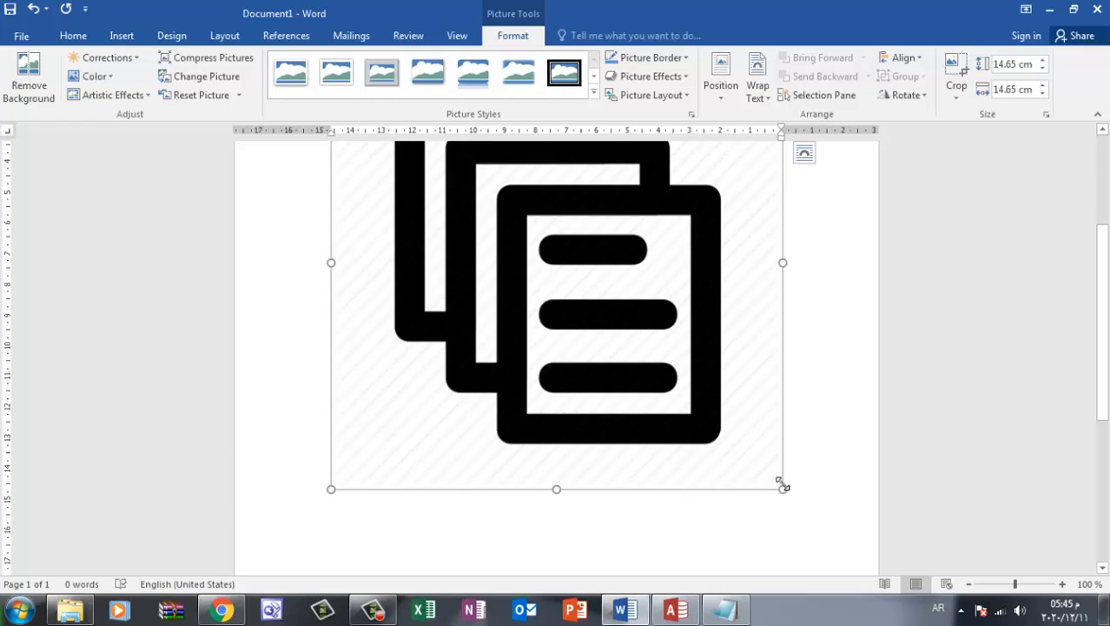
pyautogui.moveTo(783, 489); pyautogui.dragTo(434, 165)
pyautogui.scroll(2, 695, 330)
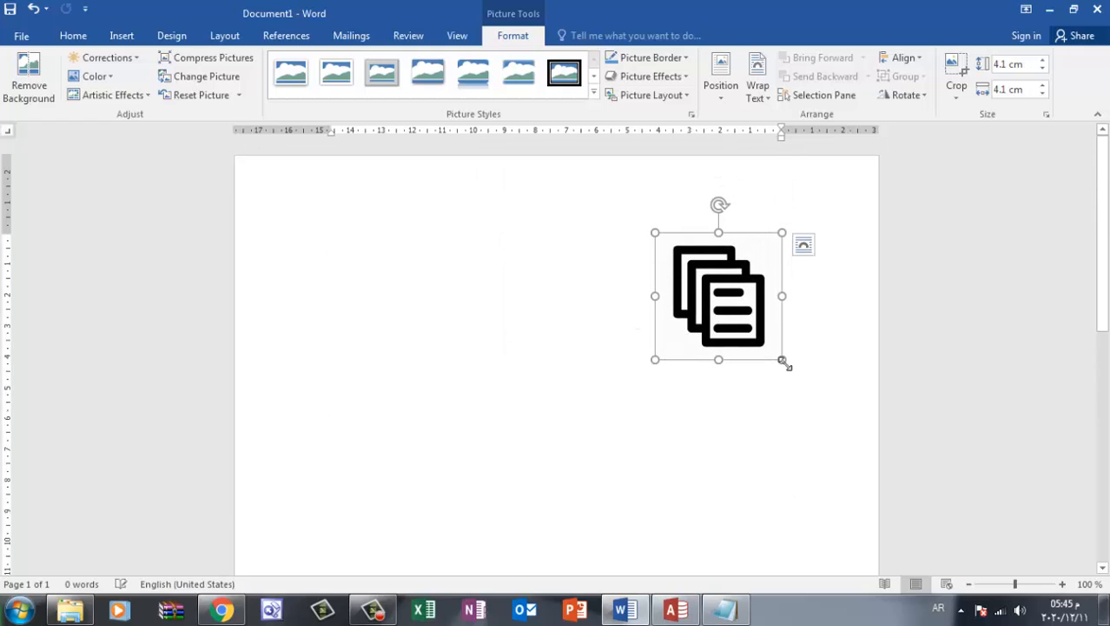
pyautogui.moveTo(782, 361); pyautogui.dragTo(697, 252)
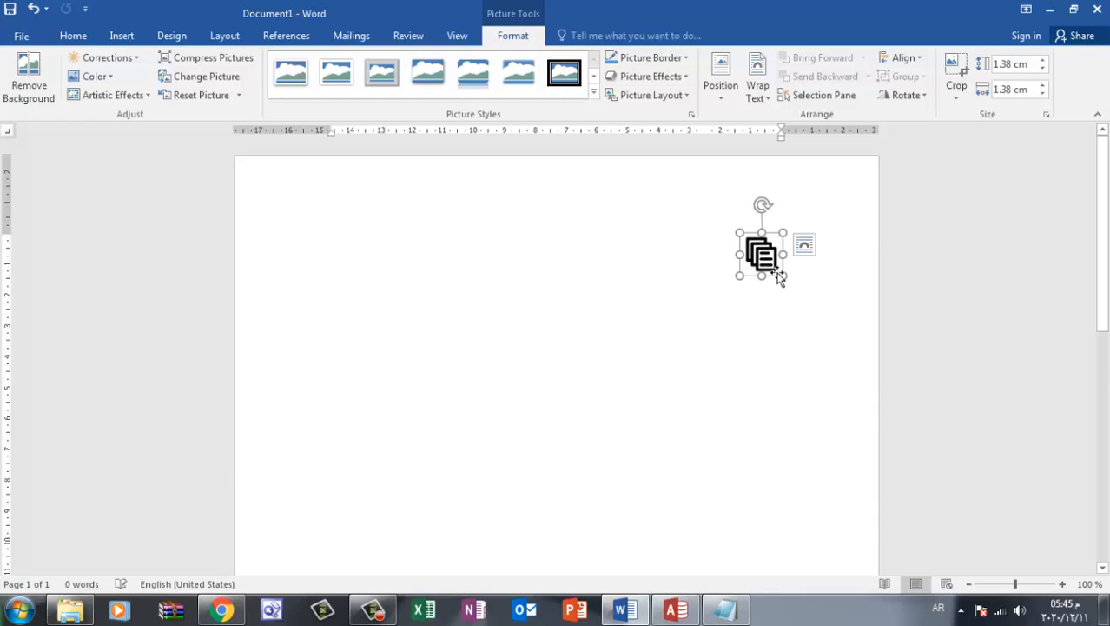
pyautogui.moveTo(783, 276); pyautogui.dragTo(817, 319)
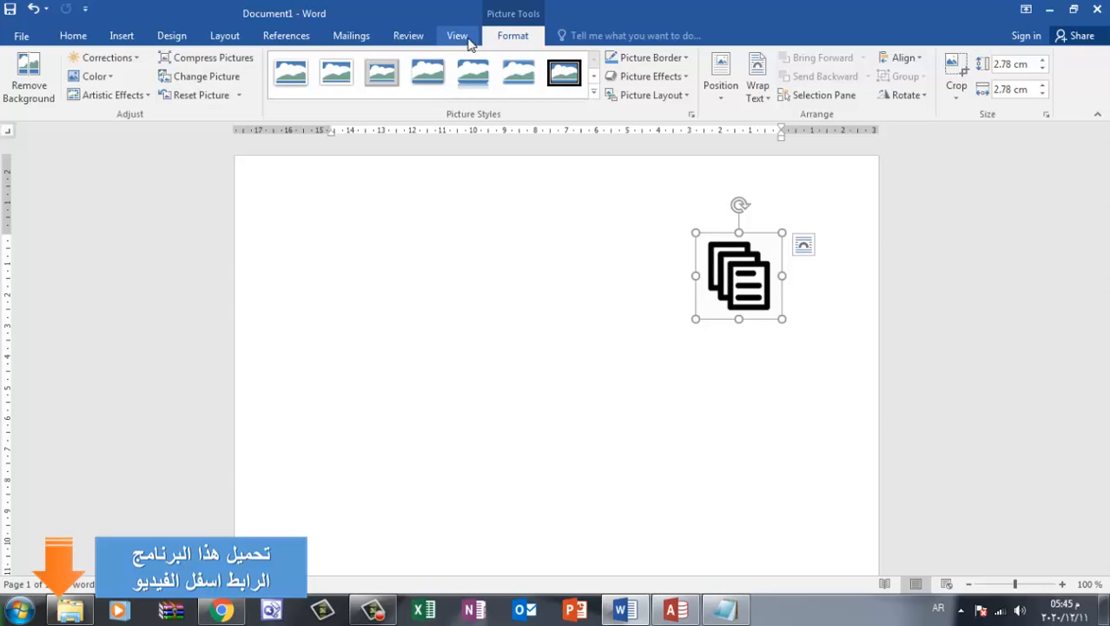
# Recolor the documents picture with the pale grey washed-out variation and shrink it to about 0.34 cm square
pyautogui.click(117, 80)
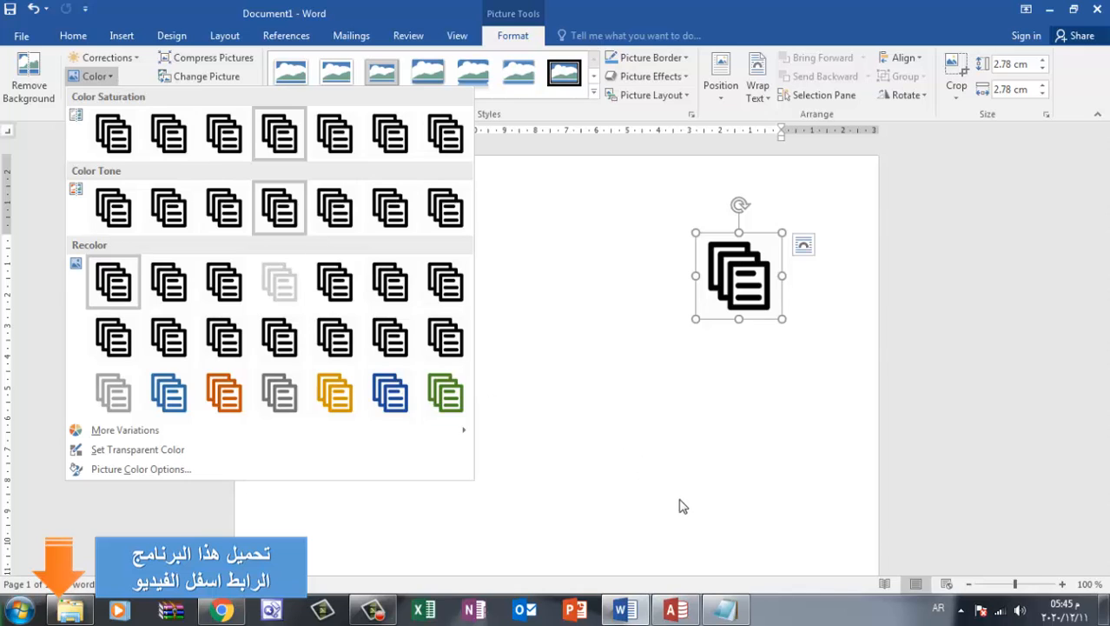
pyautogui.click(673, 610)
pyautogui.click(673, 611)
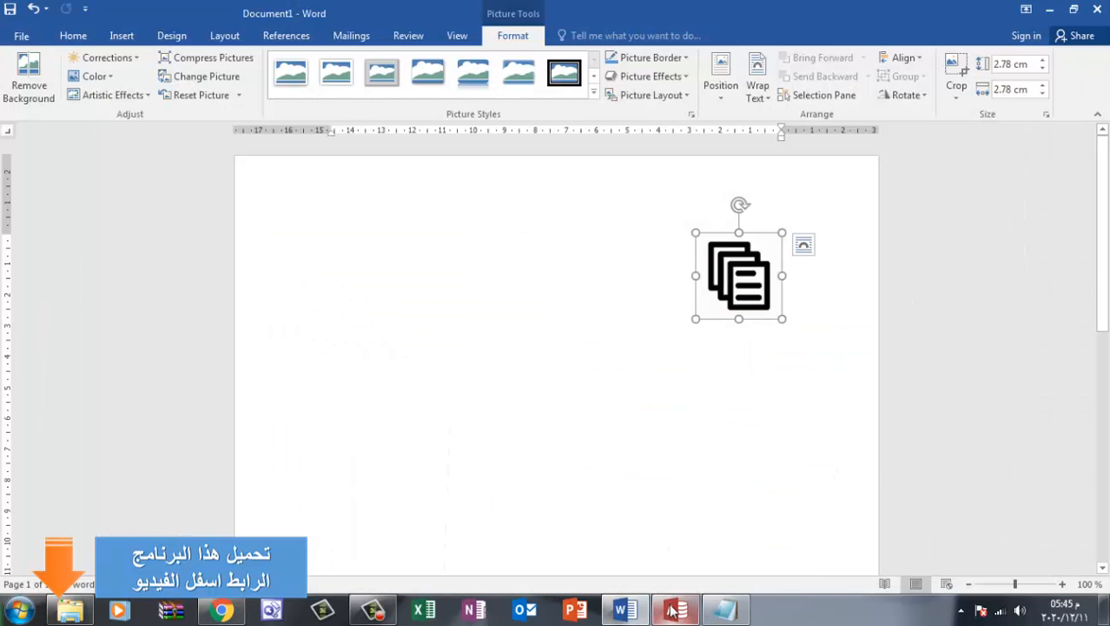
pyautogui.click(114, 76)
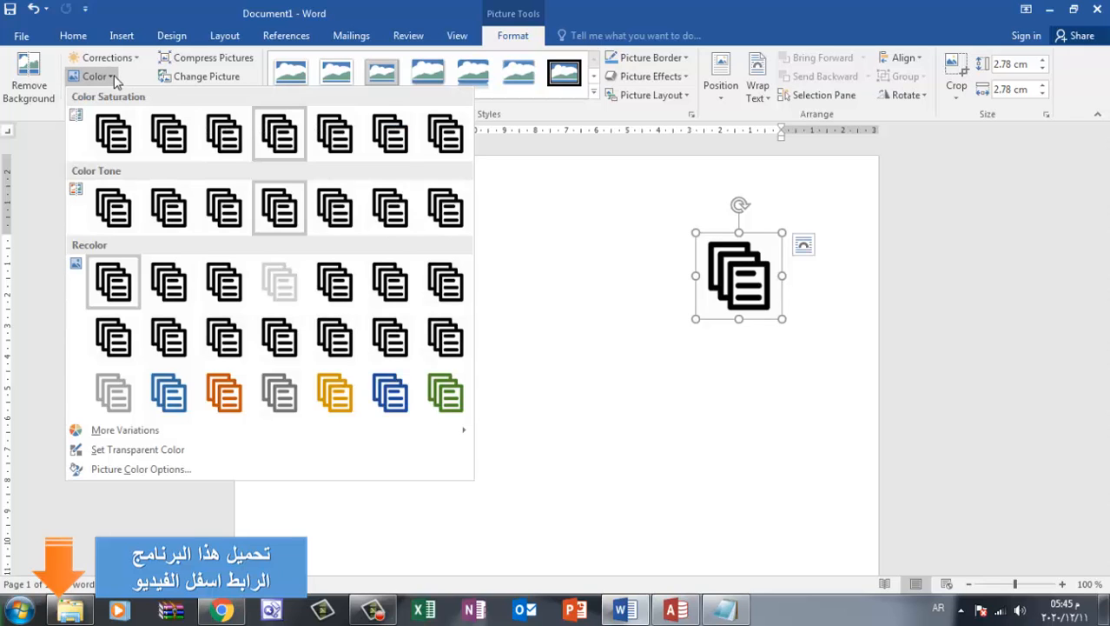
pyautogui.click(286, 294)
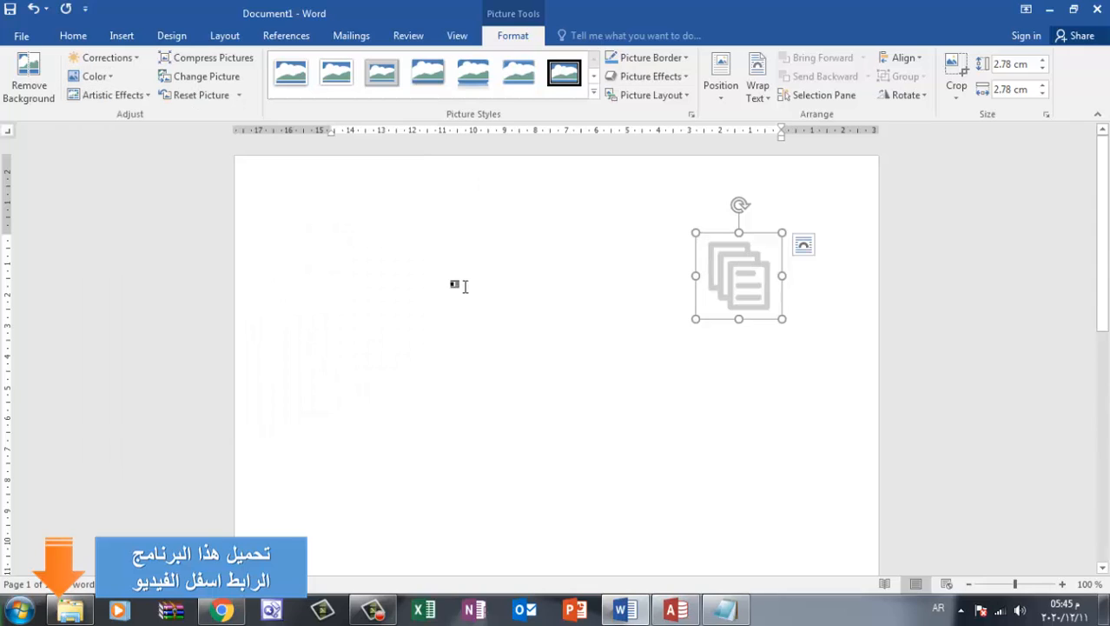
pyautogui.moveTo(782, 318); pyautogui.dragTo(734, 219)
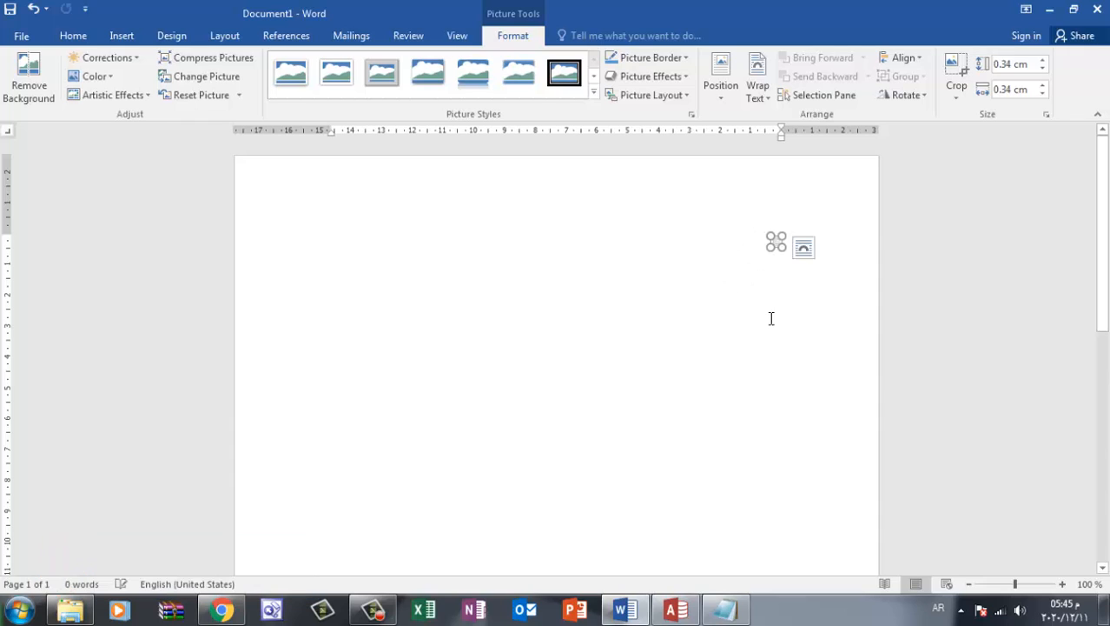
pyautogui.click(760, 306)
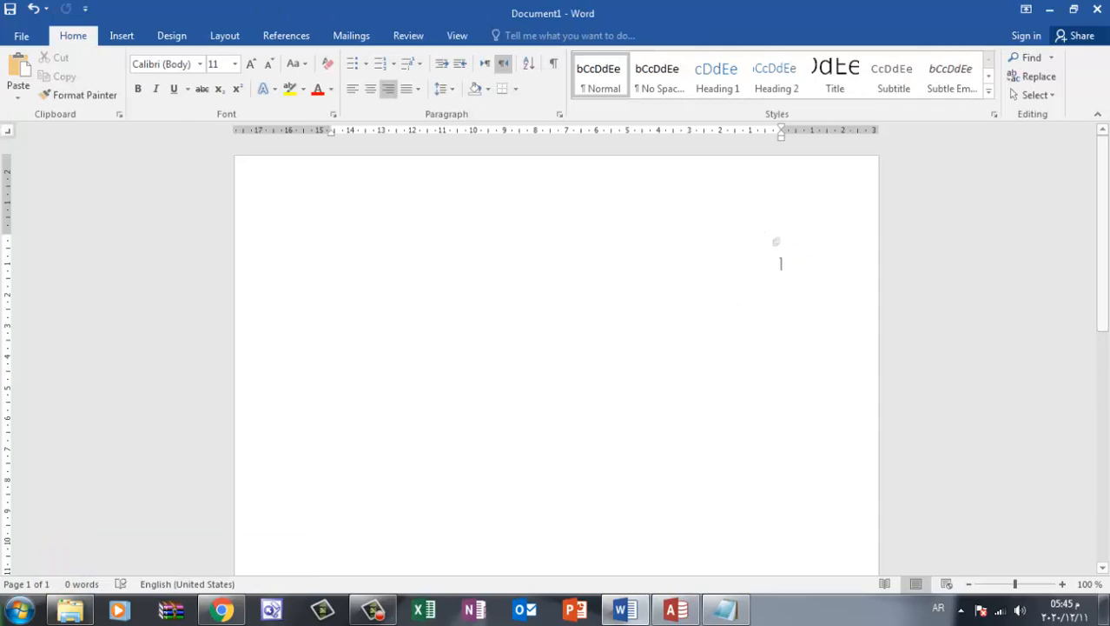
# Insert the track_order_delivery_search-512 picture from New folder (10) into the document
pyautogui.click(122, 36)
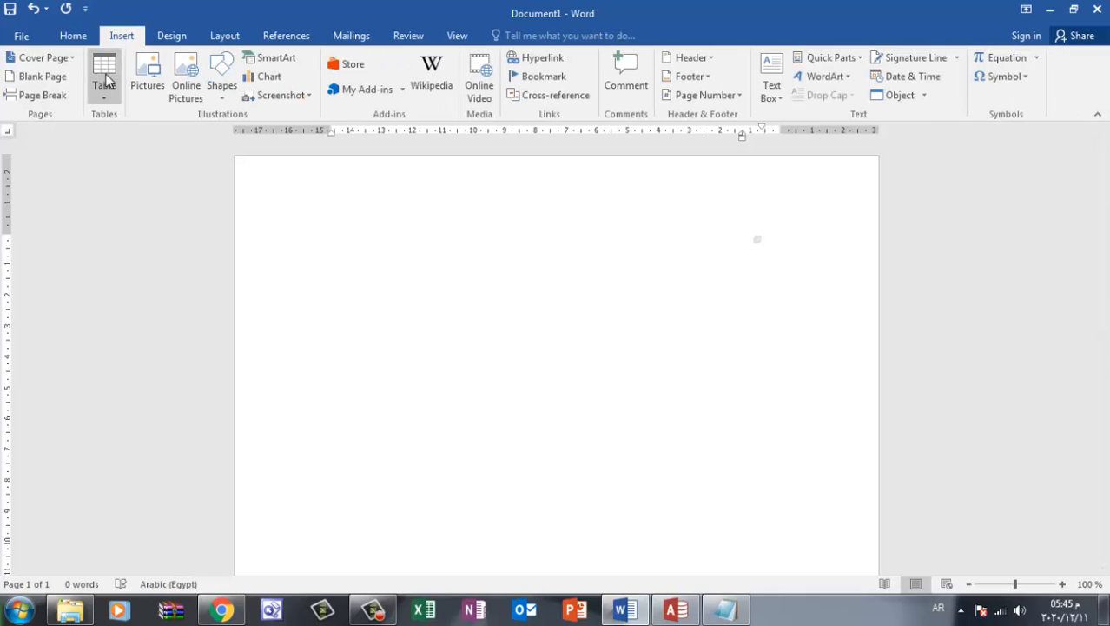
pyautogui.click(148, 77)
pyautogui.doubleClick(262, 190)
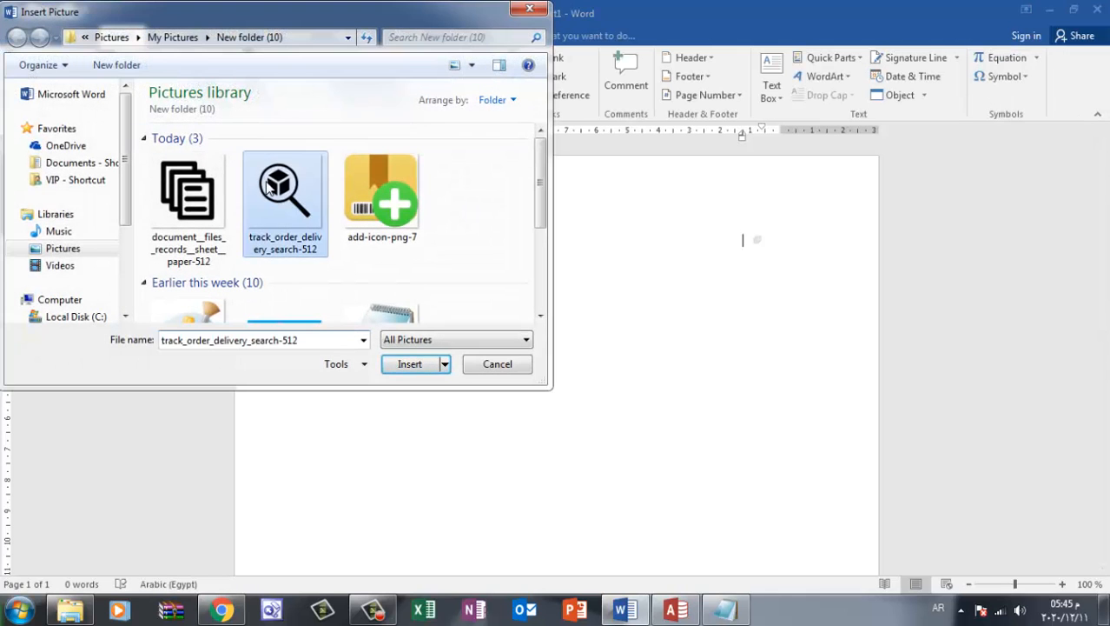
pyautogui.scroll(-3, 758, 511)
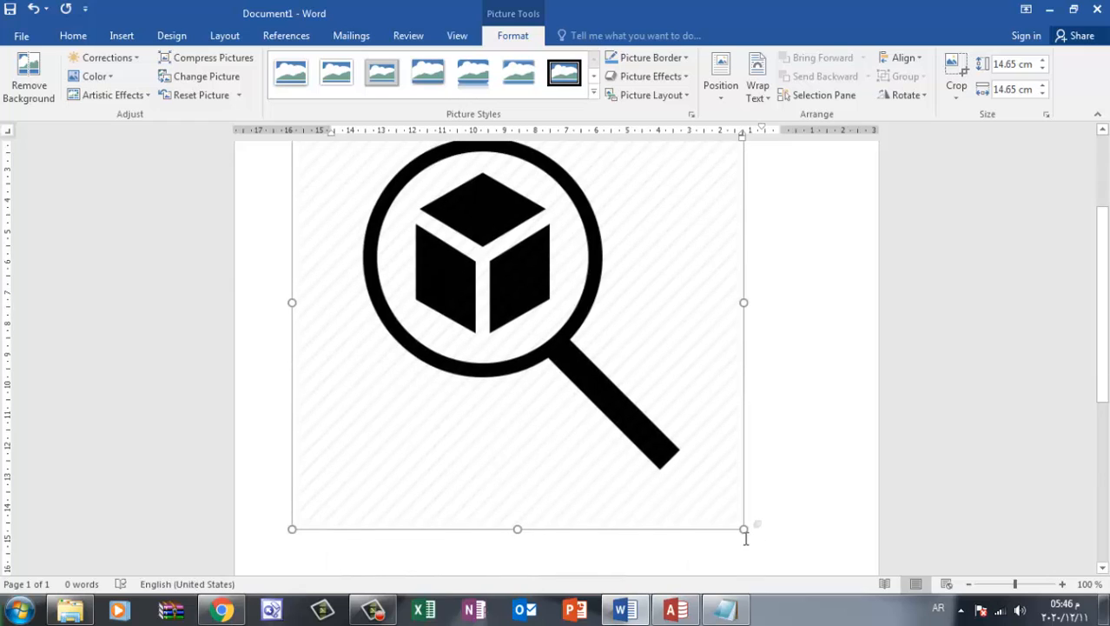
# Recolor the magnifier picture with the pale grey washed-out variation and scale it down to about 2.83 cm square
pyautogui.click(95, 78)
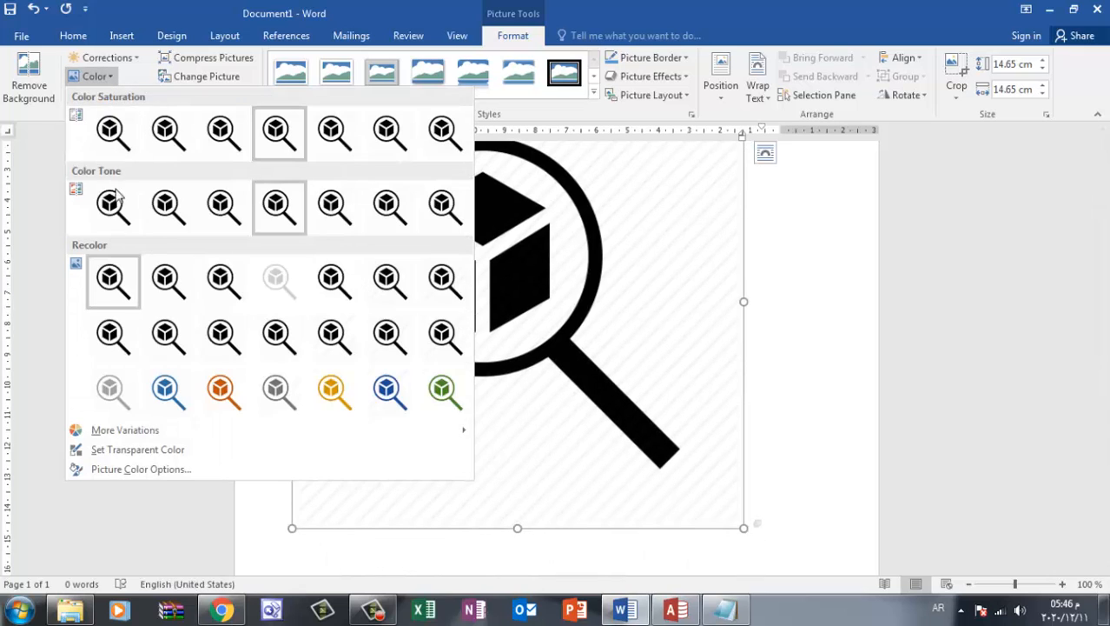
pyautogui.click(280, 285)
pyautogui.moveTo(743, 529); pyautogui.dragTo(369, 135)
pyautogui.scroll(2, 758, 324)
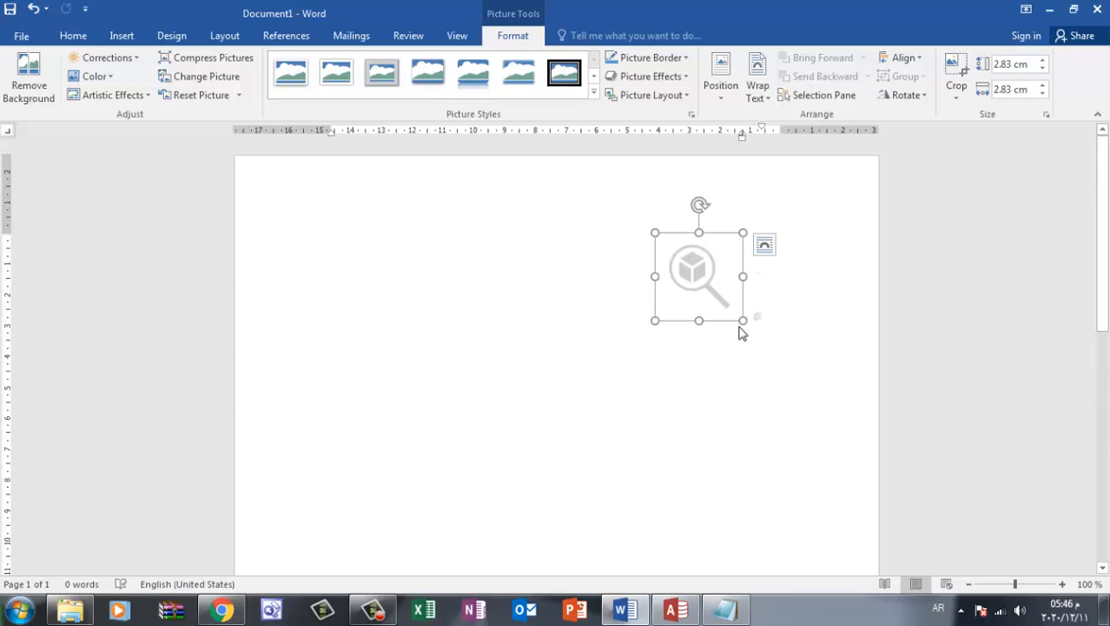
pyautogui.click(756, 232)
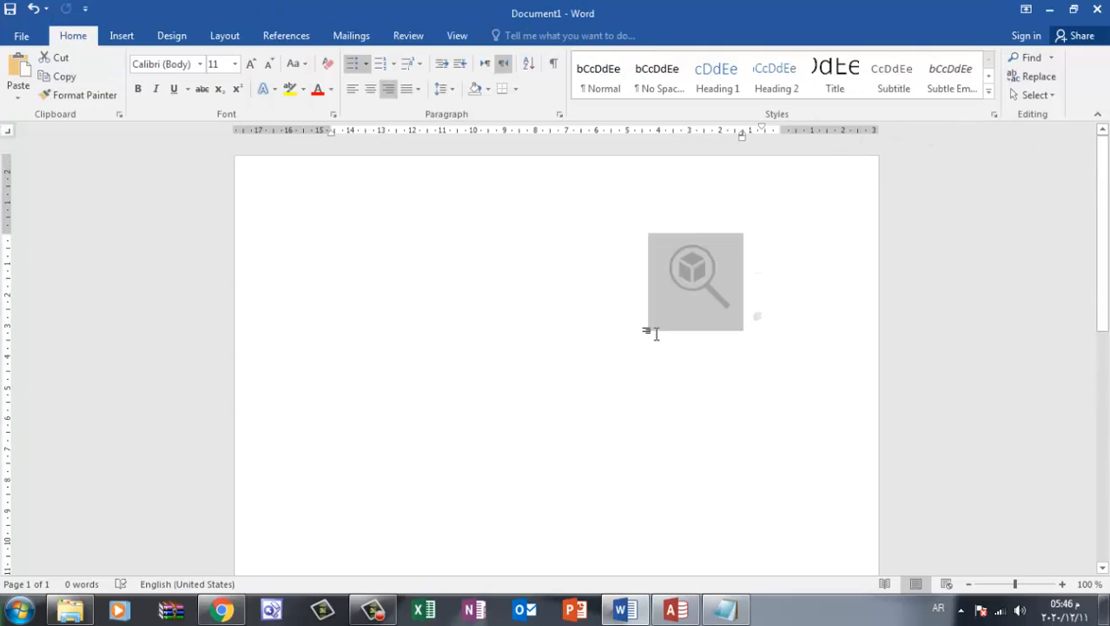
pyautogui.click(760, 323)
pyautogui.click(710, 306)
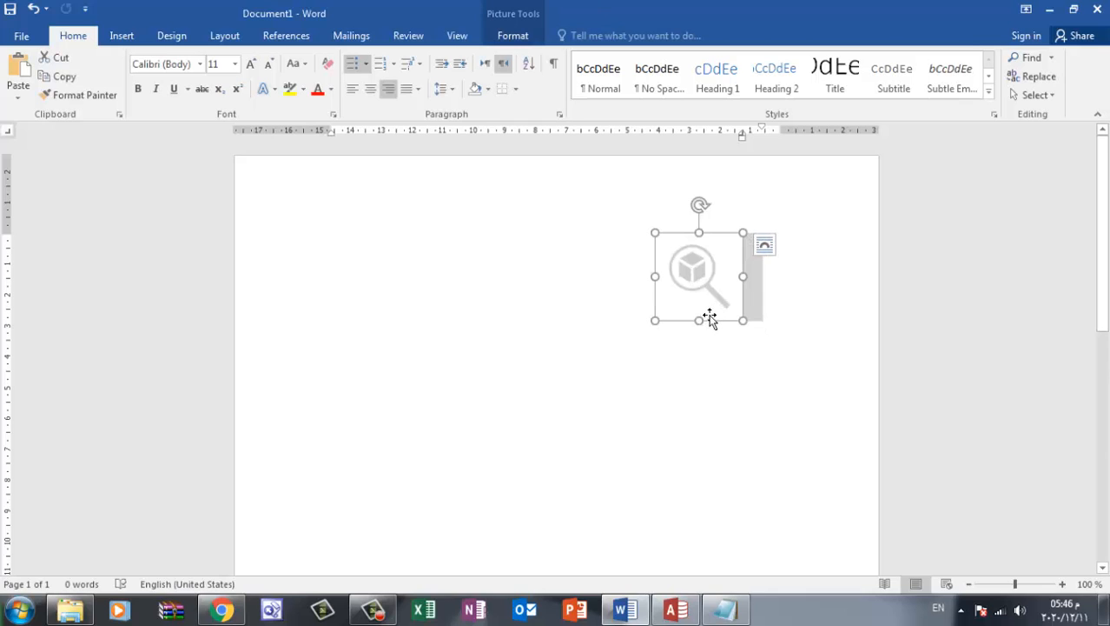
# Undo the magnifier picture's resizing, recoloring and insertion
pyautogui.hotkey('ctrl', 'z')
pyautogui.hotkey('ctrl', 'z')
pyautogui.hotkey('ctrl', 'z')
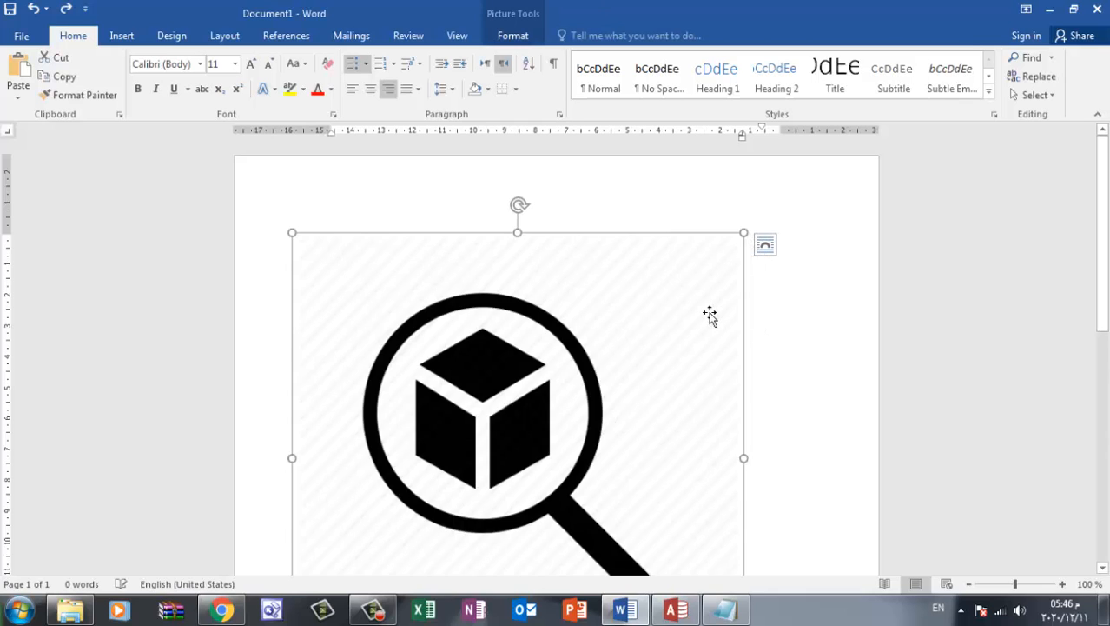
pyautogui.doubleClick(757, 241)
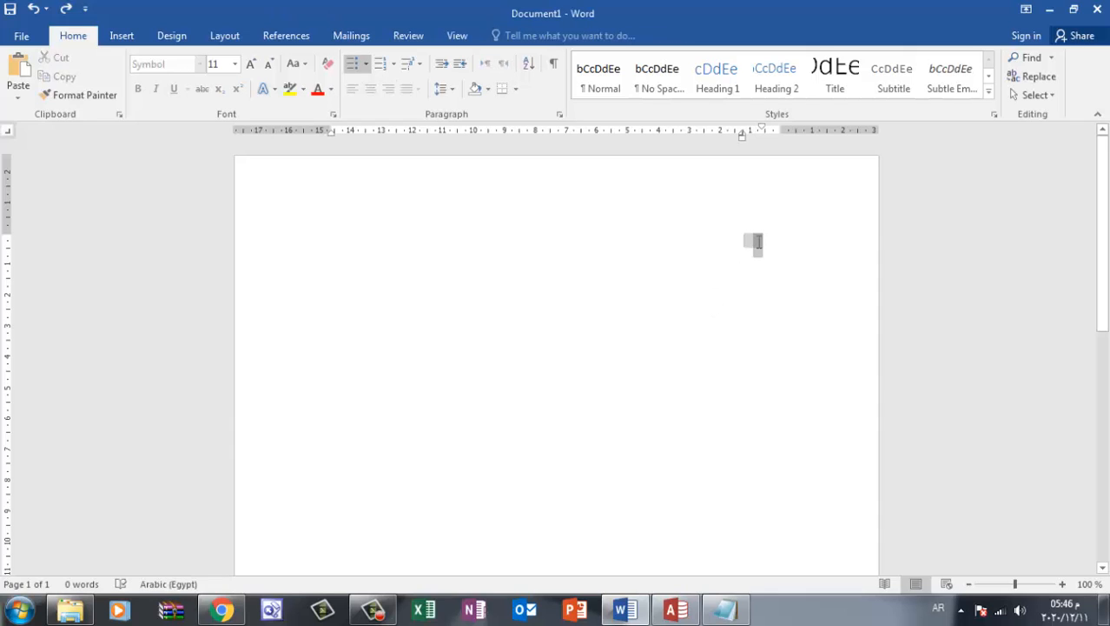
pyautogui.doubleClick(757, 240)
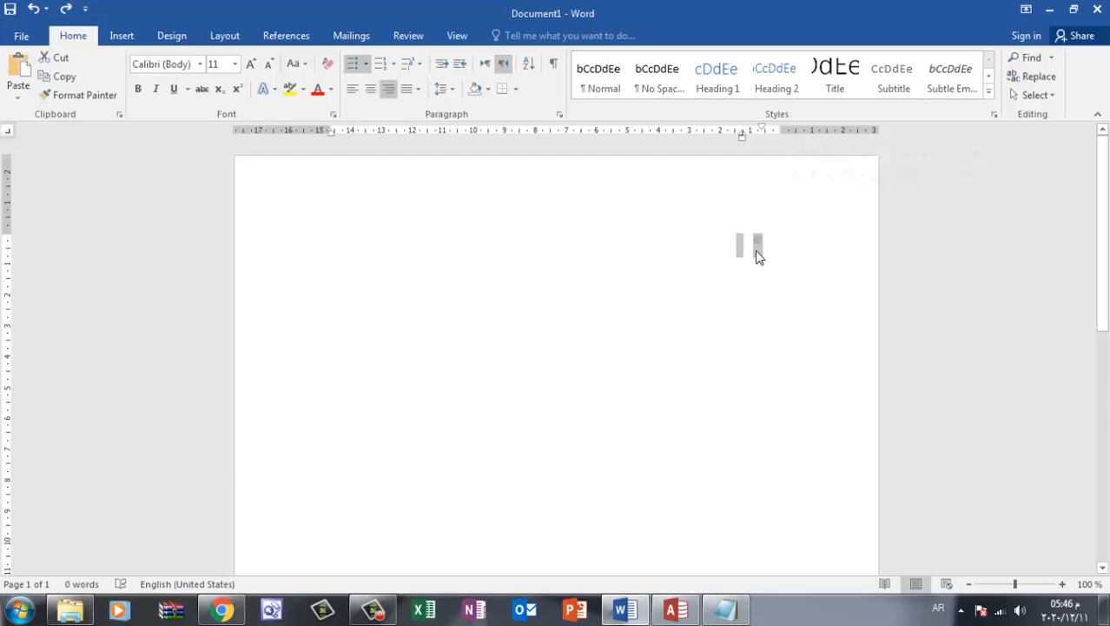
pyautogui.click(726, 260)
pyautogui.click(755, 243)
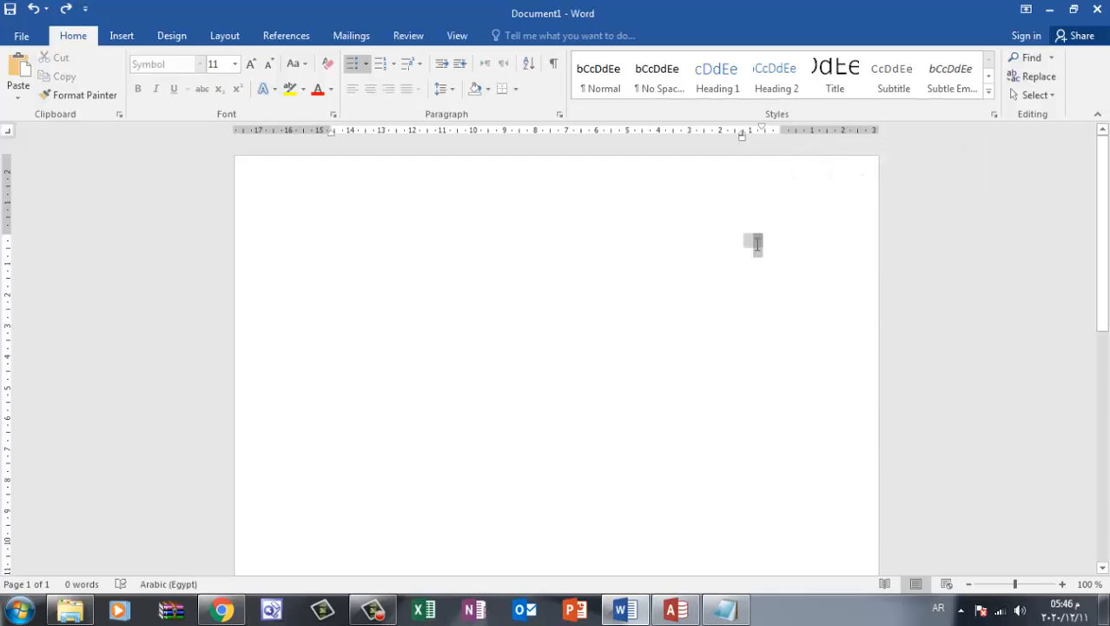
pyautogui.rightClick(756, 249)
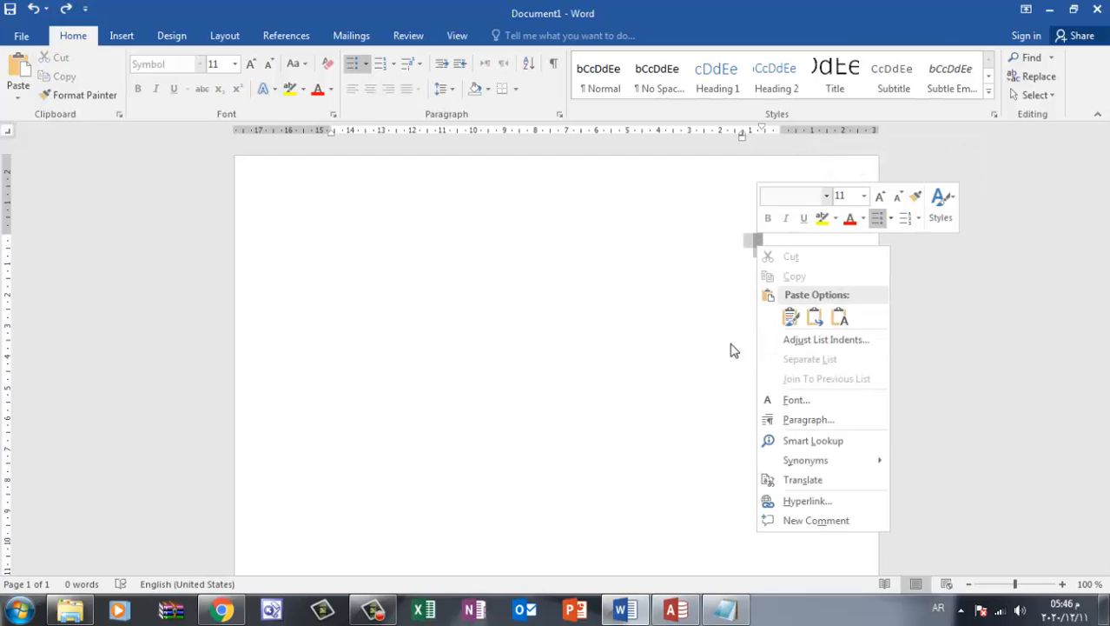
pyautogui.click(706, 352)
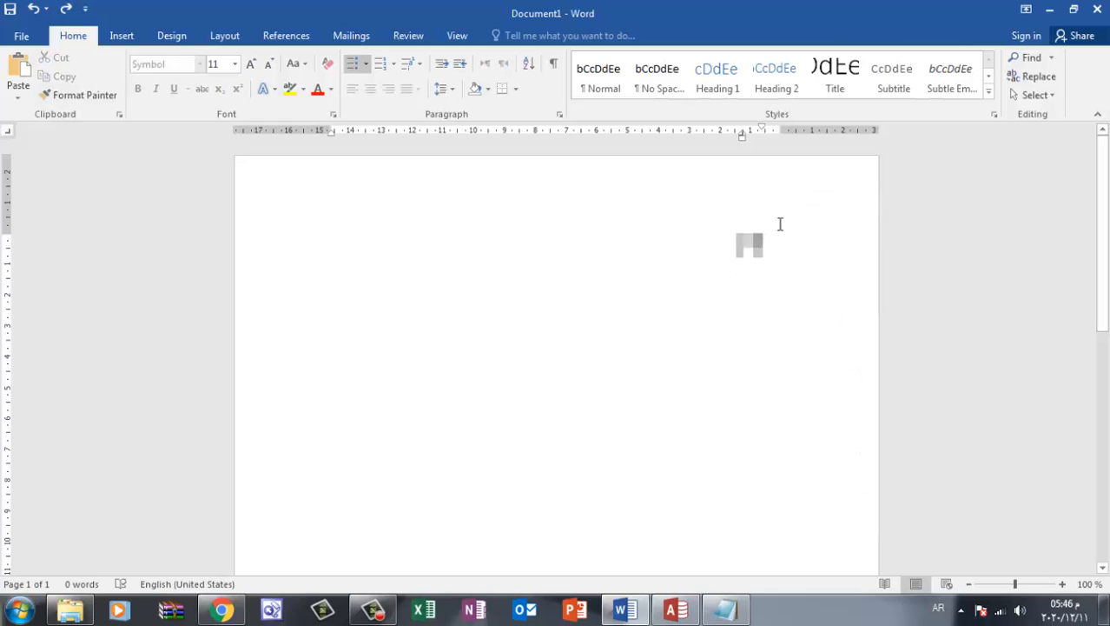
pyautogui.click(777, 226)
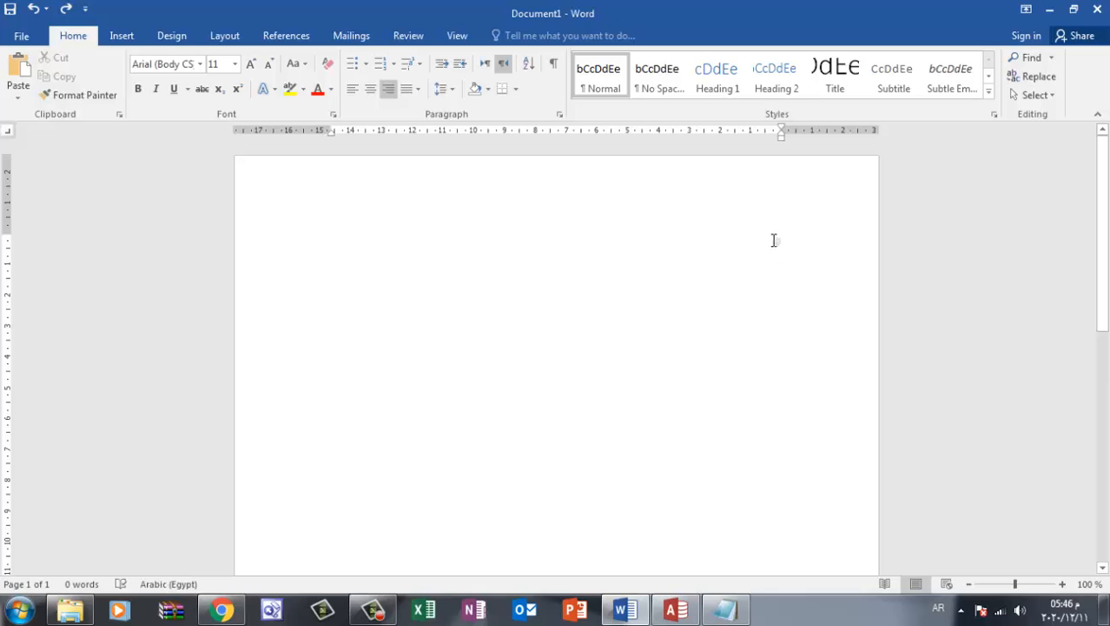
# Save the tiny documents picture as a Portable Network Graphics file named 01 in New folder (10)
pyautogui.hotkey('alt', 'shift')
pyautogui.click(777, 244)
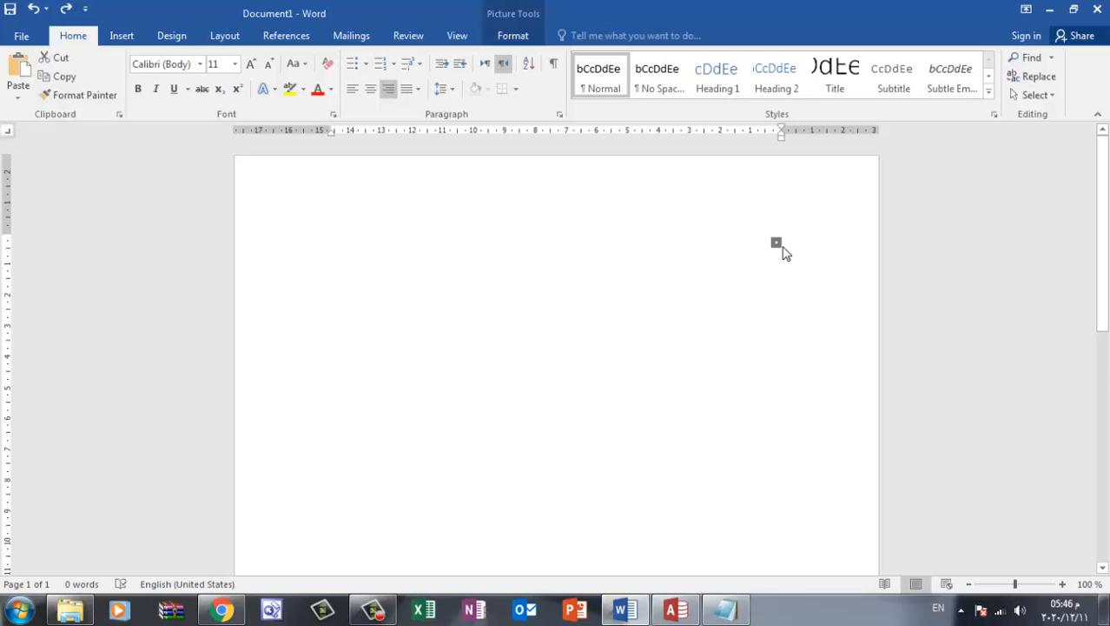
pyautogui.rightClick(777, 246)
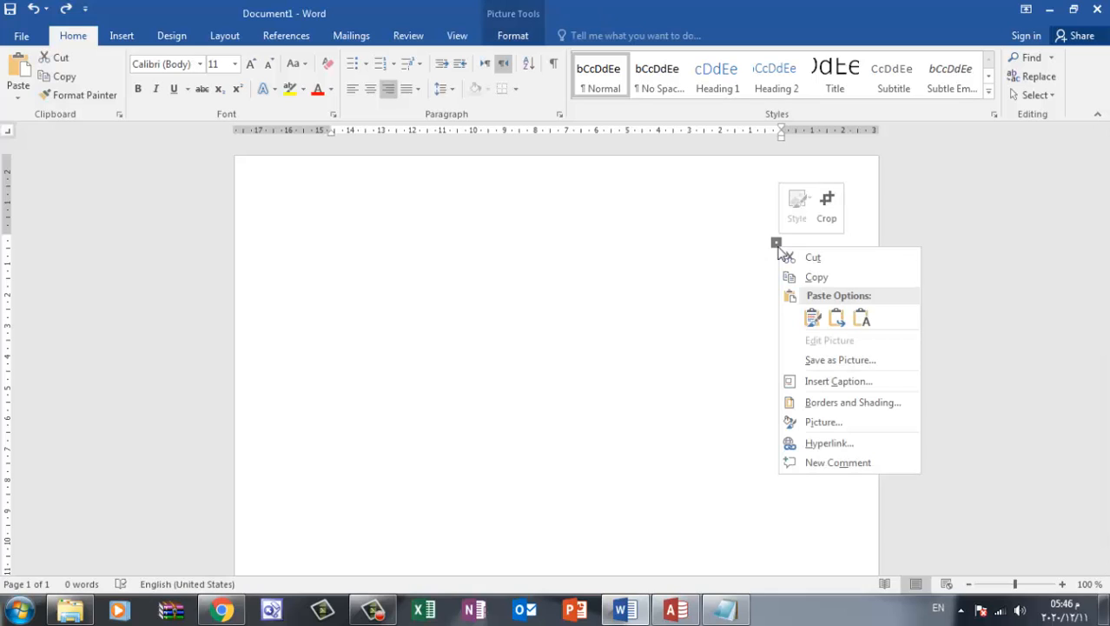
pyautogui.click(857, 359)
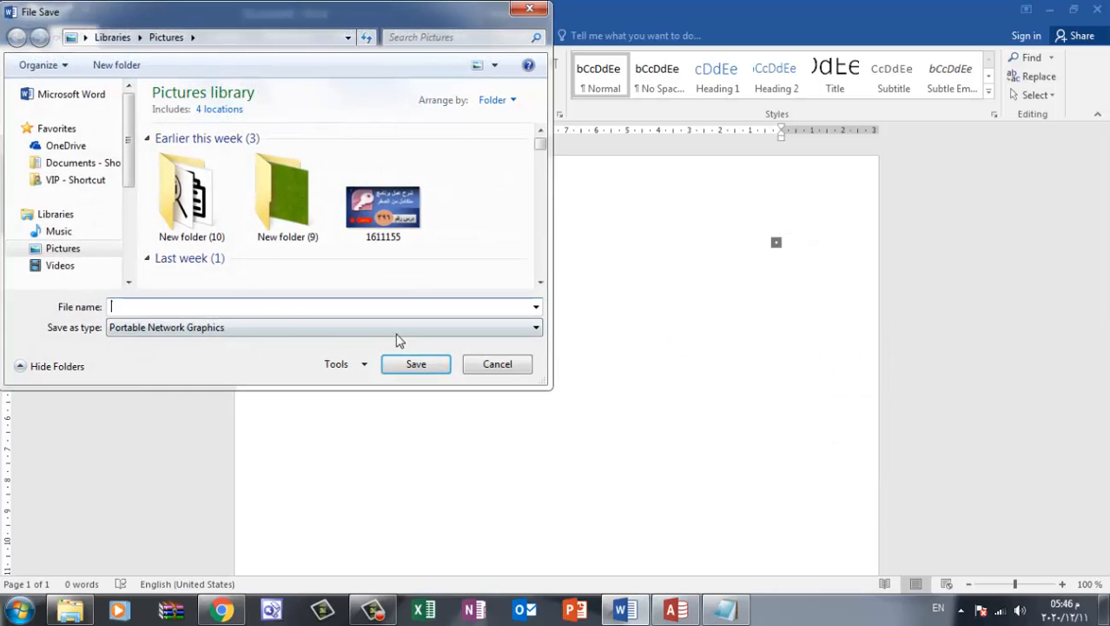
pyautogui.doubleClick(180, 222)
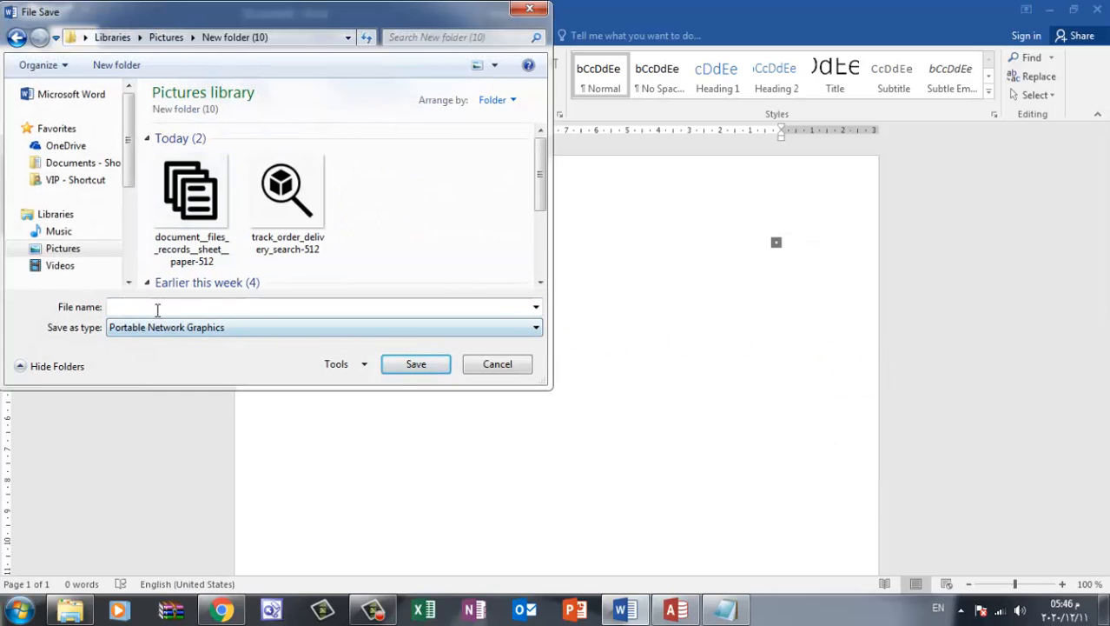
pyautogui.write('01')
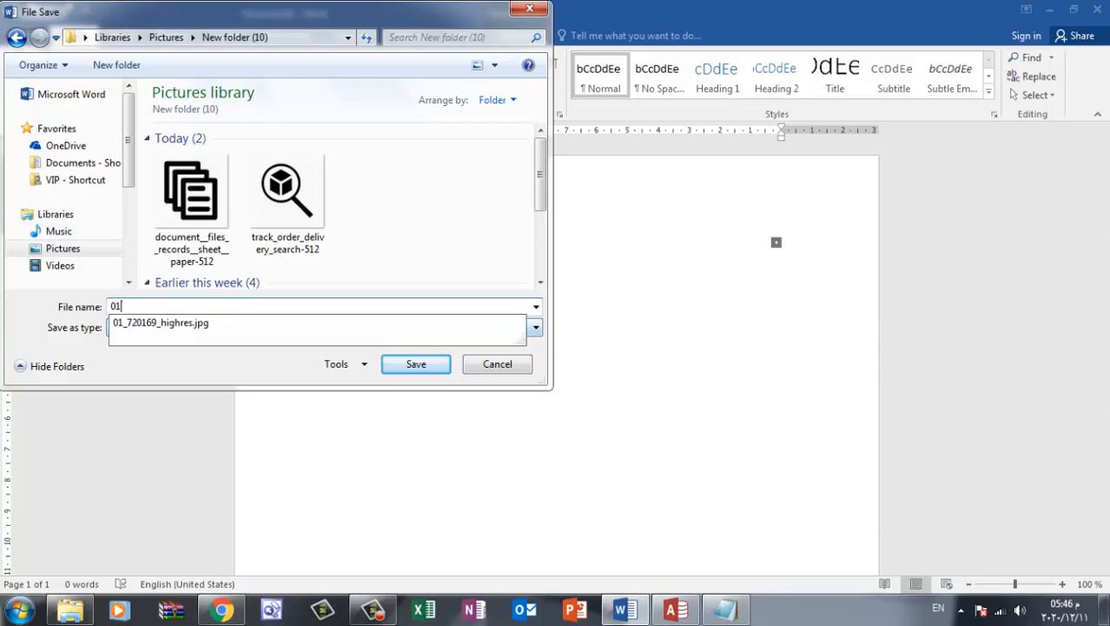
pyautogui.click(423, 365)
# Delete the tiny documents picture from the page
pyautogui.click(784, 263)
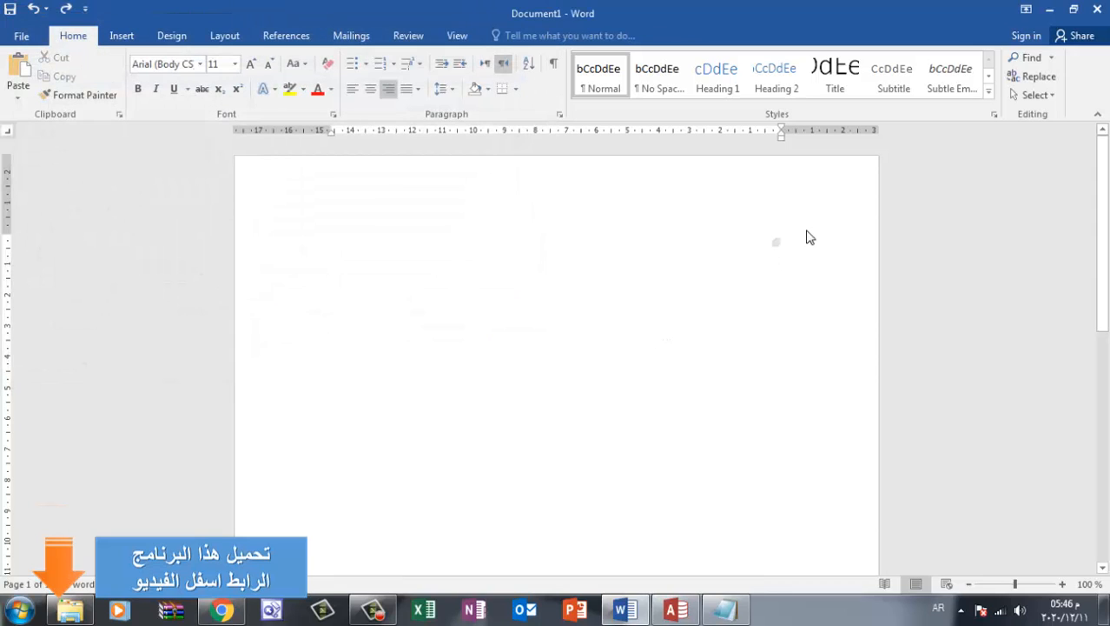
pyautogui.moveTo(809, 237); pyautogui.dragTo(739, 265)
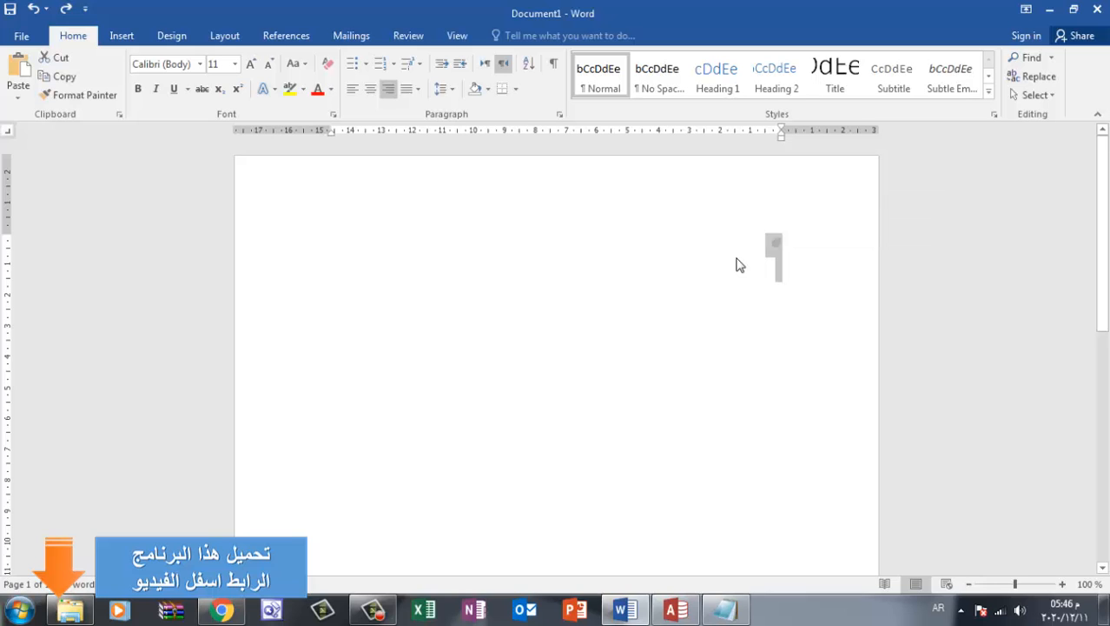
pyautogui.press('Delete')
# Insert the track_order_delivery_search-512 picture from New folder (10) and recolor it with the pale grey washed-out variation
pyautogui.click(120, 38)
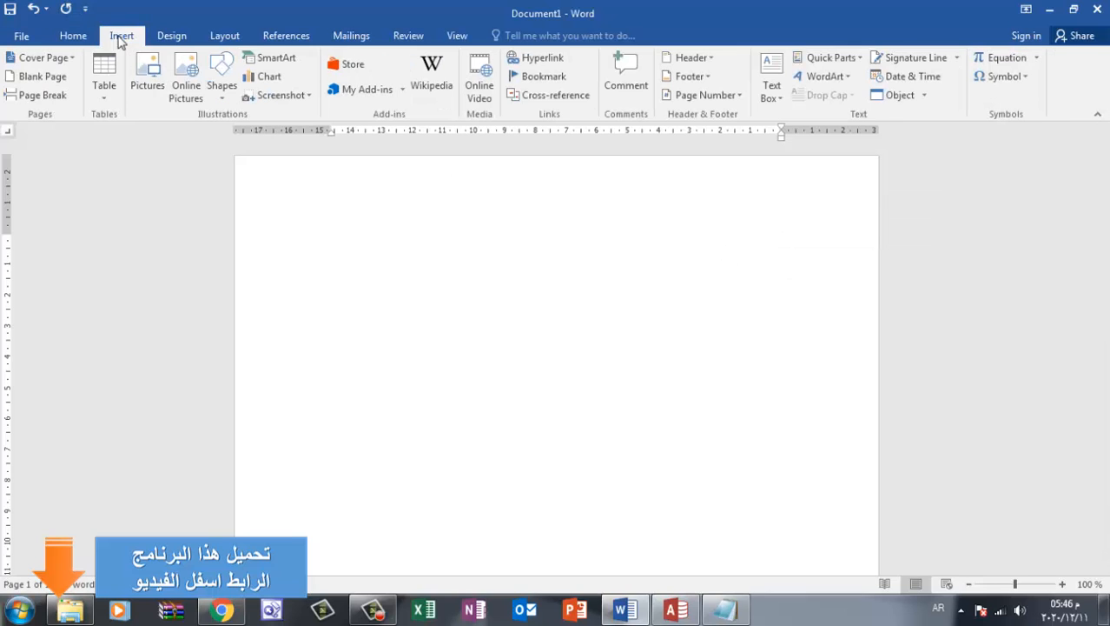
pyautogui.click(153, 78)
pyautogui.doubleClick(382, 193)
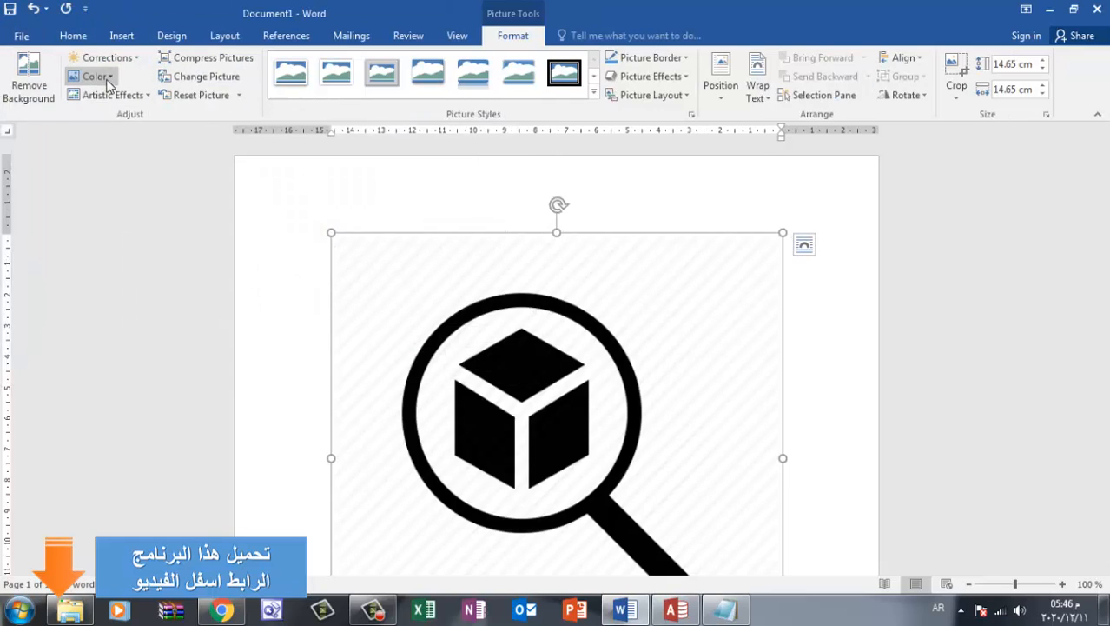
pyautogui.click(108, 78)
pyautogui.click(276, 280)
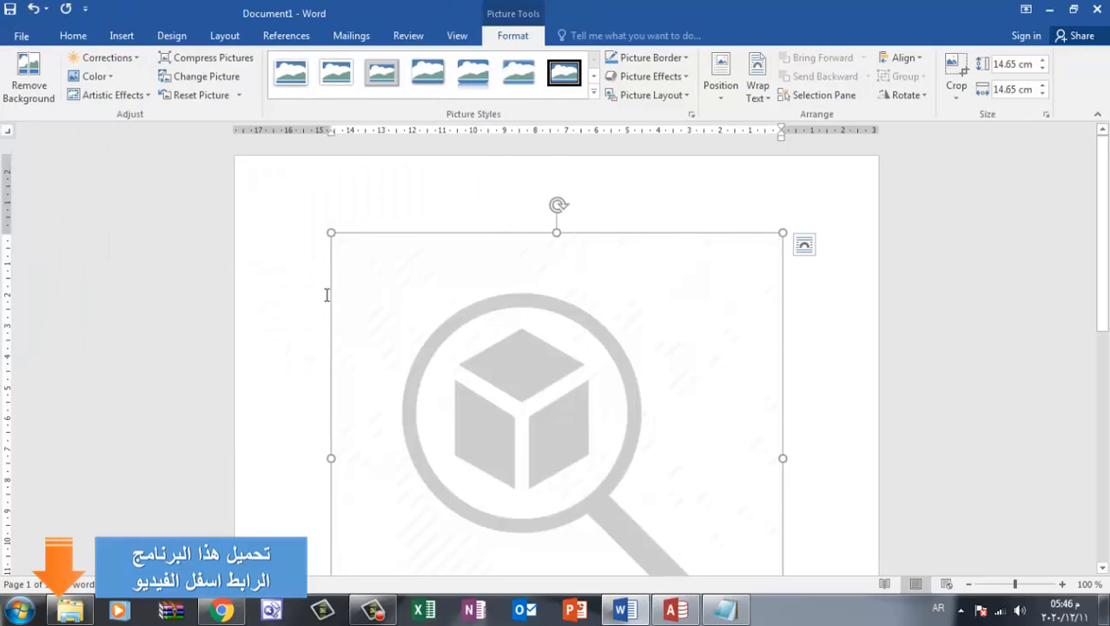
# Shrink the grey magnifier picture to about 0.24 cm square
pyautogui.scroll(-4, 657, 384)
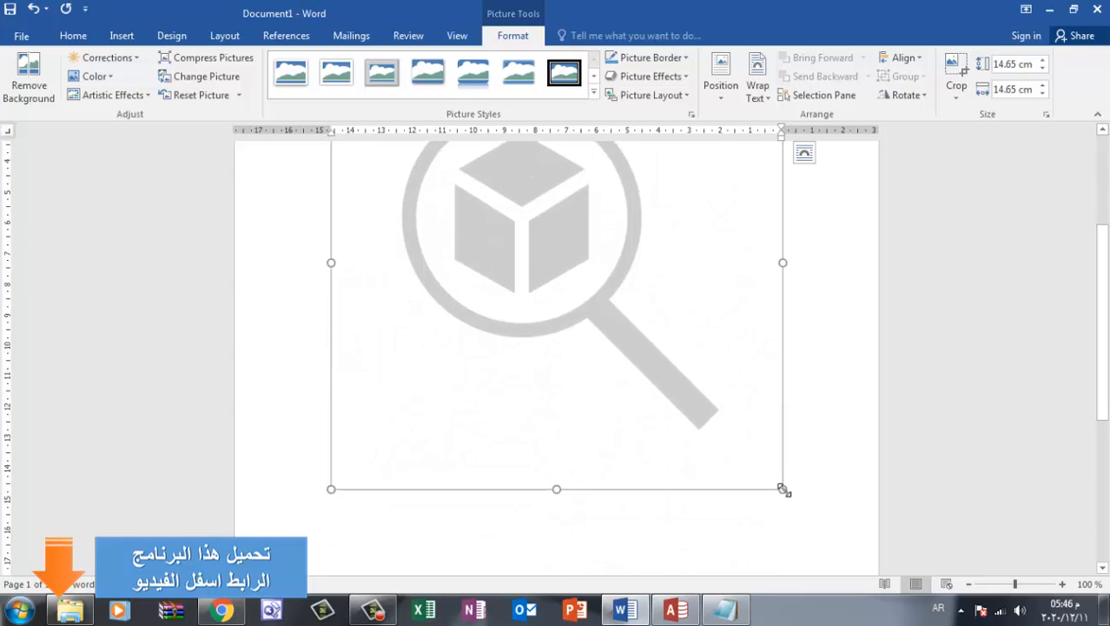
pyautogui.moveTo(783, 489); pyautogui.dragTo(501, 199)
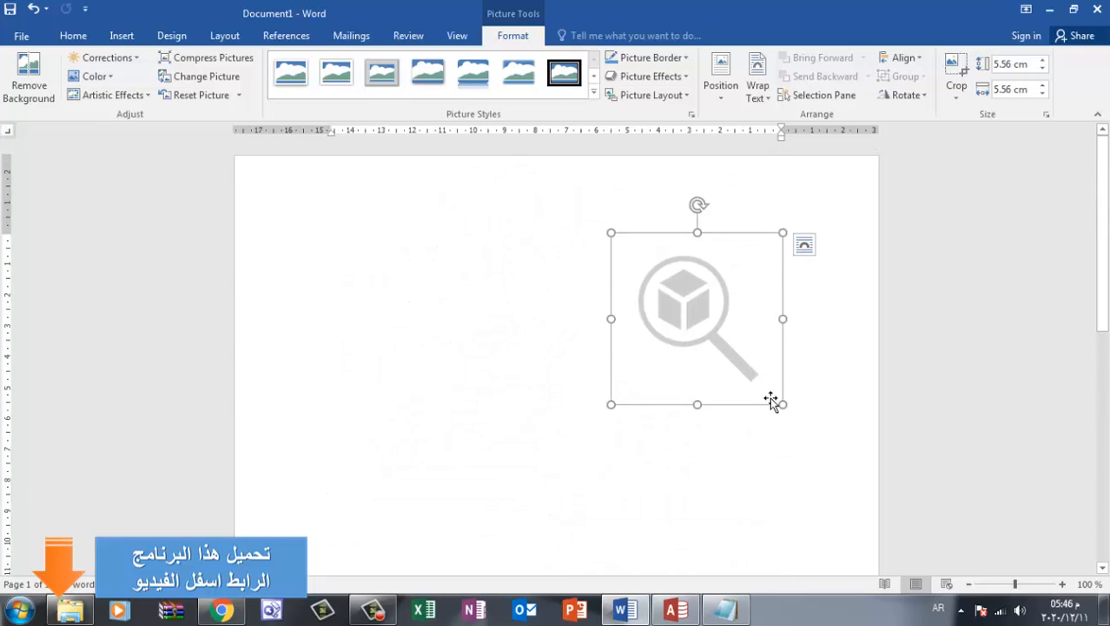
pyautogui.moveTo(781, 403); pyautogui.dragTo(718, 279)
pyautogui.moveTo(784, 320); pyautogui.dragTo(744, 241)
pyautogui.moveTo(734, 283); pyautogui.dragTo(776, 242)
pyautogui.click(735, 271)
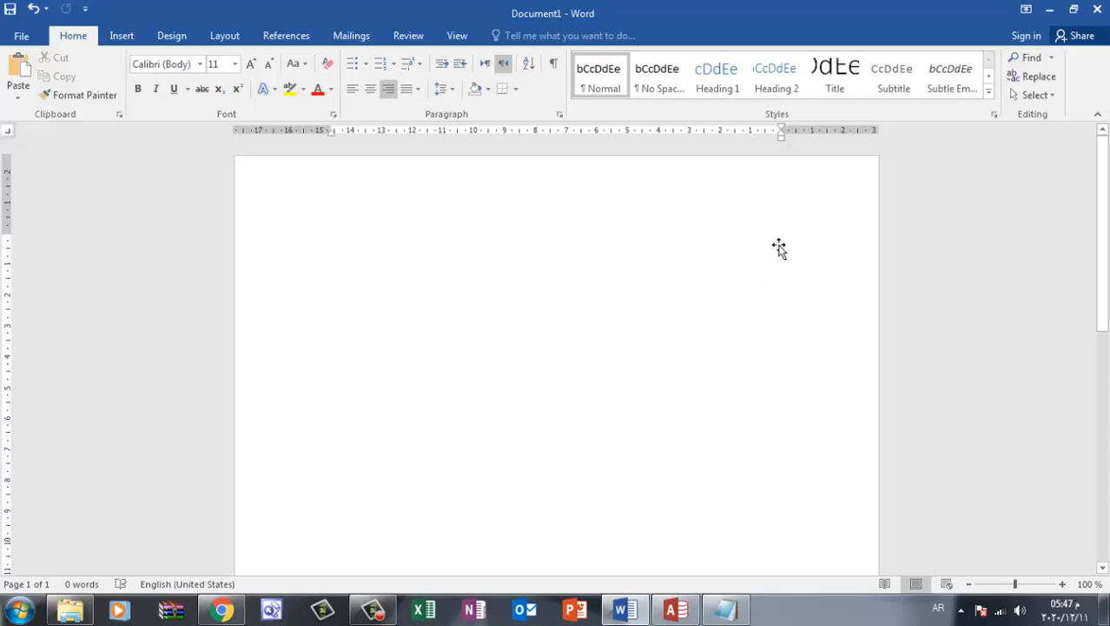
# Save the tiny magnifier picture as a Portable Network Graphics file named 02 in New folder (10)
pyautogui.click(779, 247)
pyautogui.rightClick(777, 244)
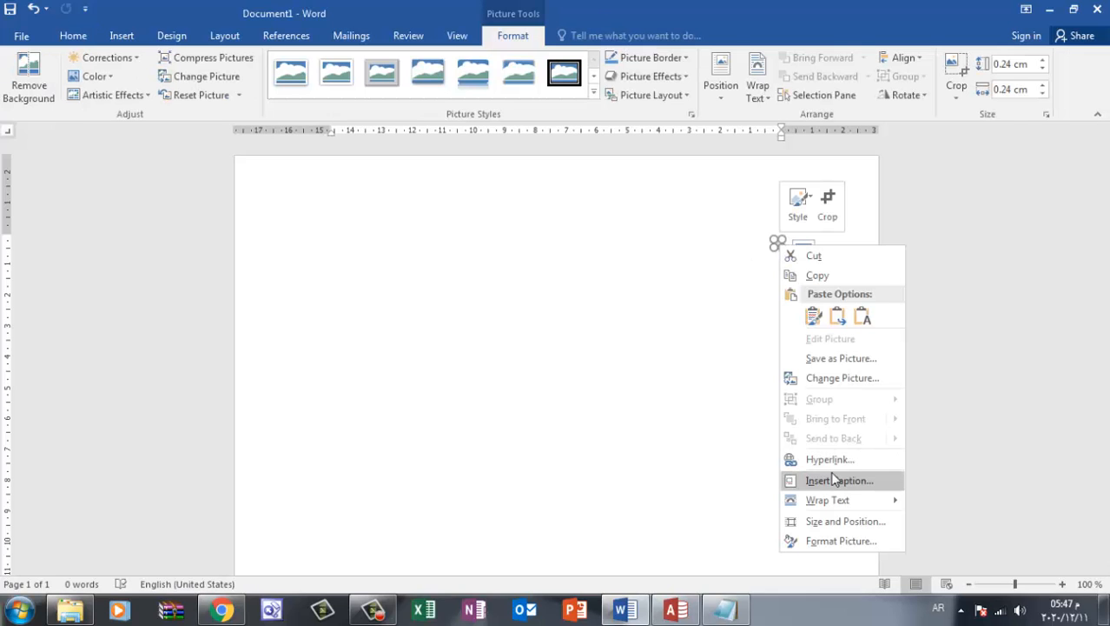
pyautogui.click(827, 357)
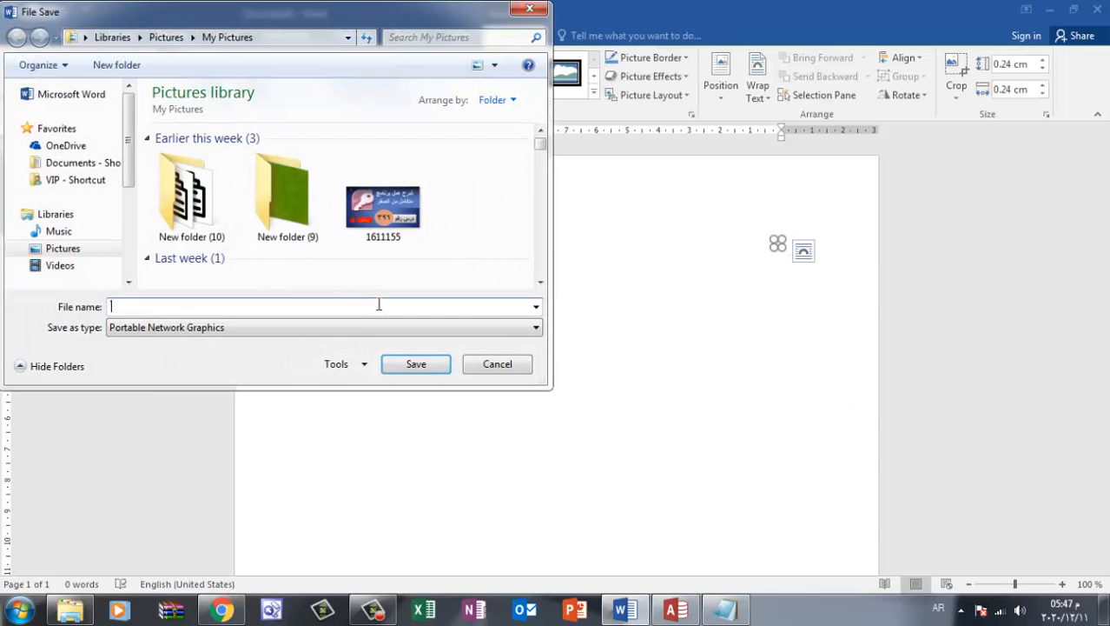
pyautogui.doubleClick(200, 201)
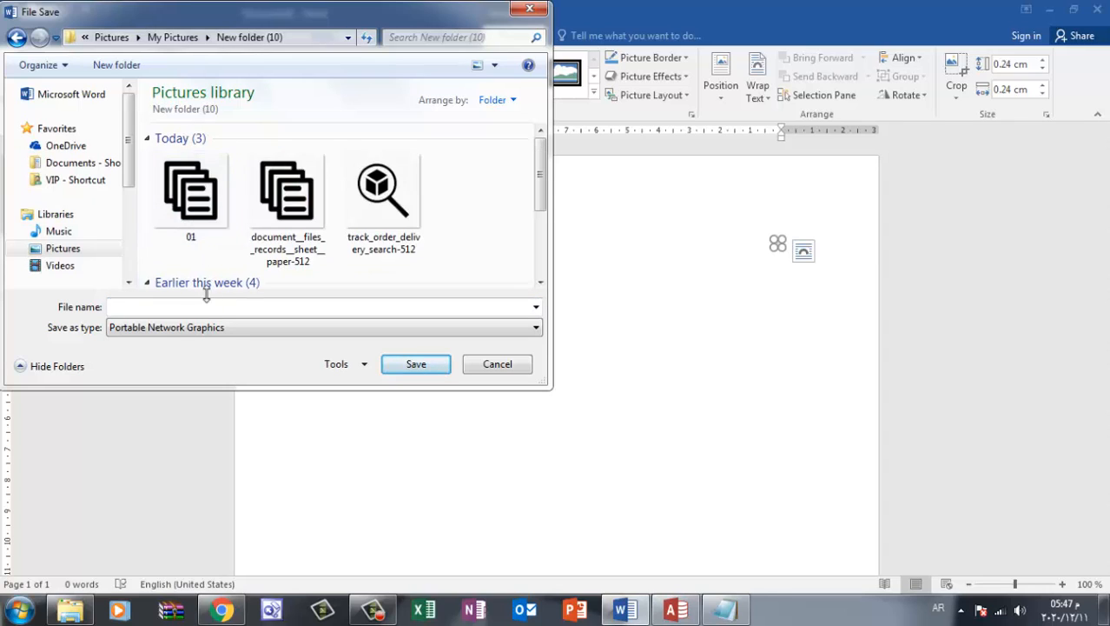
pyautogui.click(205, 326)
pyautogui.click(162, 325)
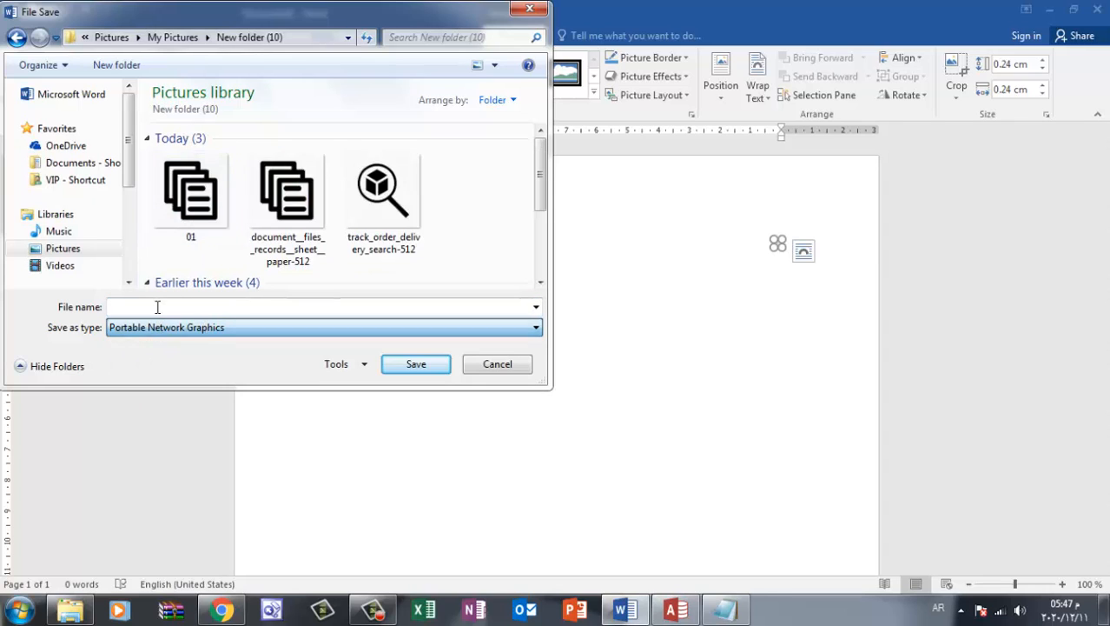
pyautogui.click(158, 306)
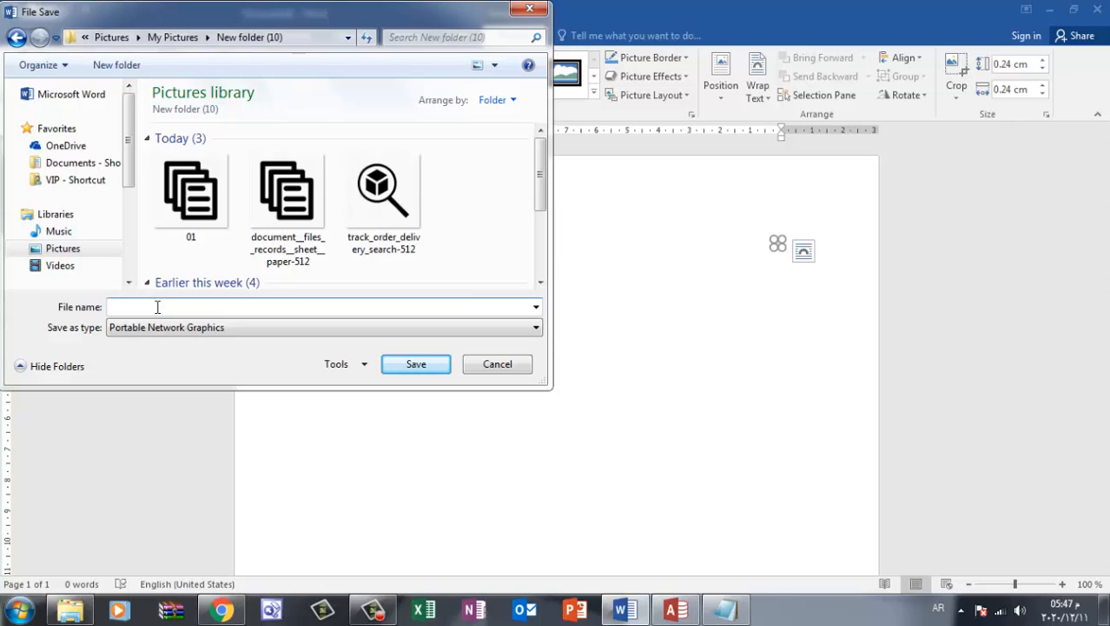
pyautogui.write('02')
pyautogui.click(414, 363)
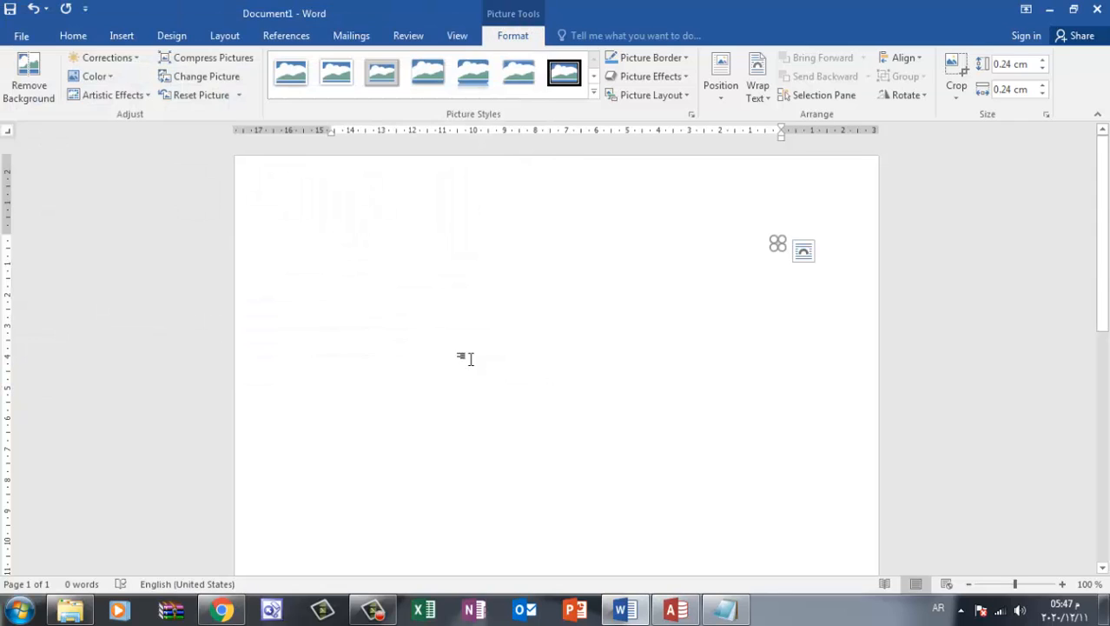
# Delete the tiny magnifier picture to empty the document
pyautogui.click(798, 240)
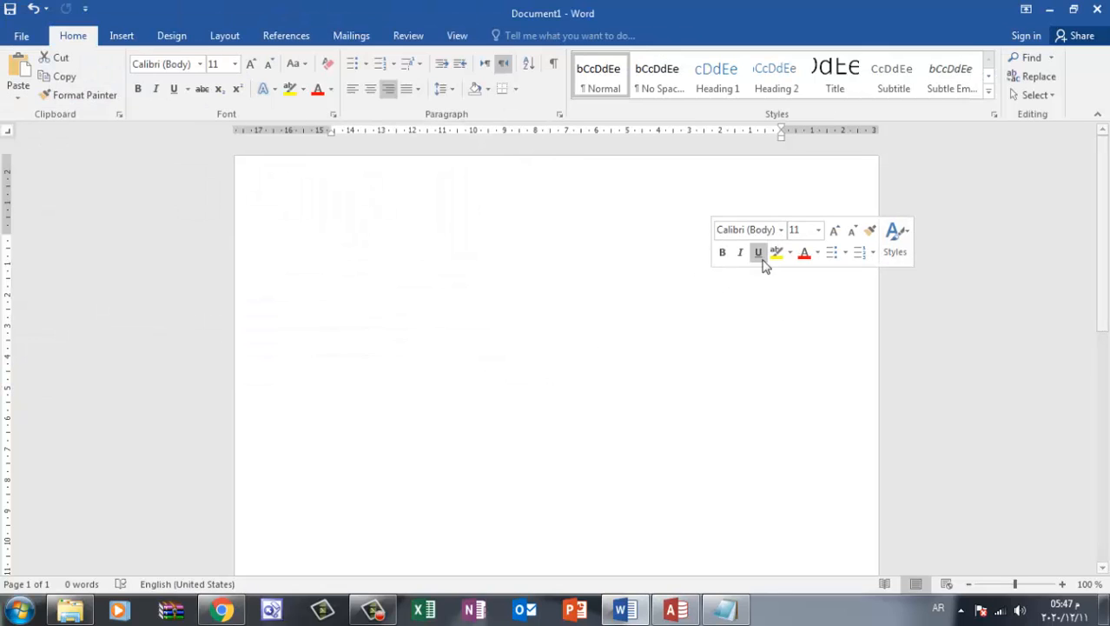
pyautogui.click(773, 384)
pyautogui.moveTo(805, 225); pyautogui.dragTo(749, 258)
pyautogui.click(593, 263)
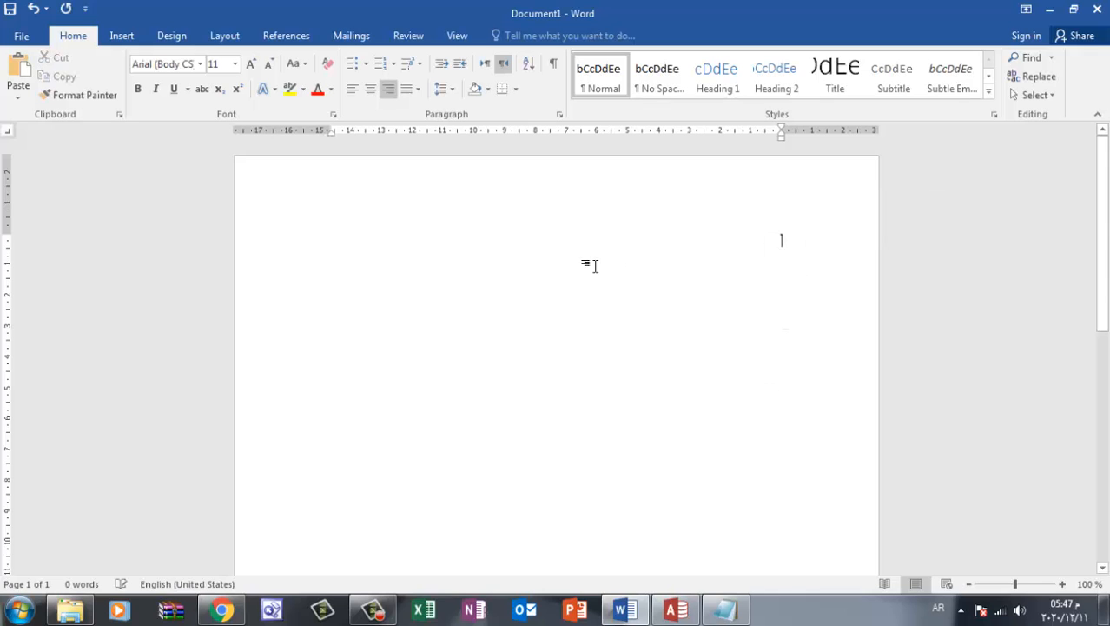
# Insert the yellow package picture with the barcode and green plus sign into the empty document
pyautogui.click(122, 39)
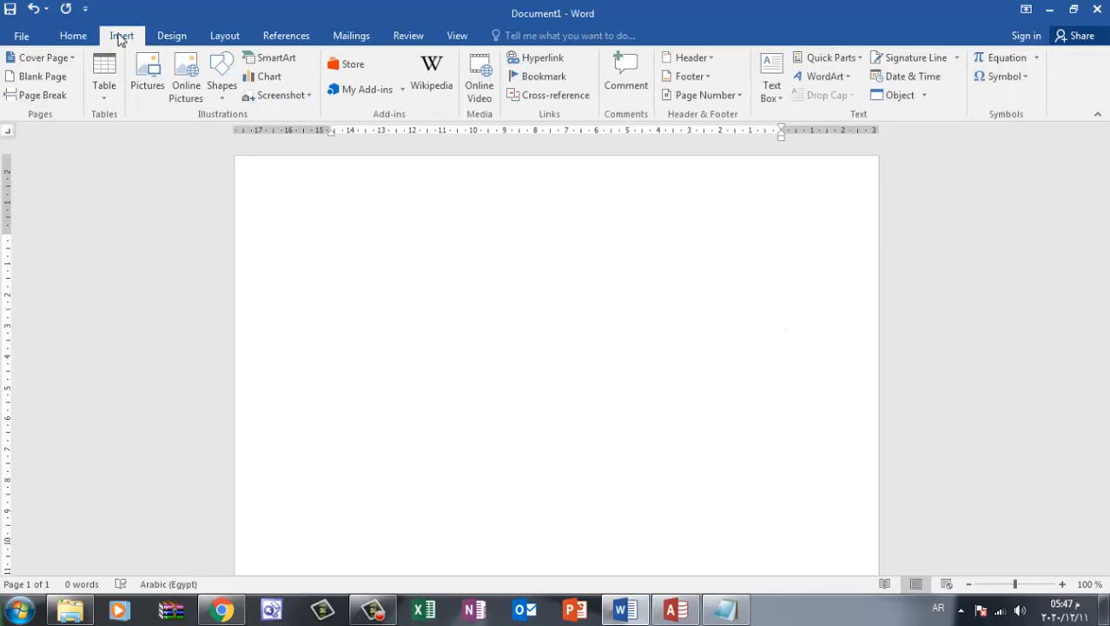
pyautogui.click(147, 80)
pyautogui.scroll(-1, 415, 250)
pyautogui.doubleClick(198, 204)
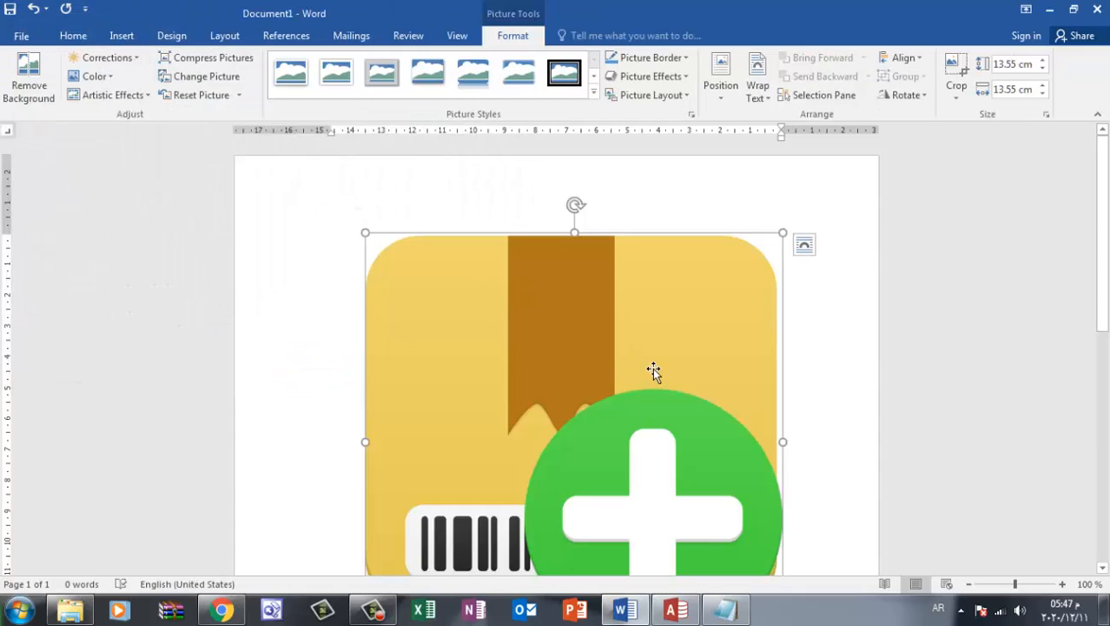
# Shrink the package picture to about 0.24 cm square, keeping its original colors
pyautogui.scroll(-2, 762, 484)
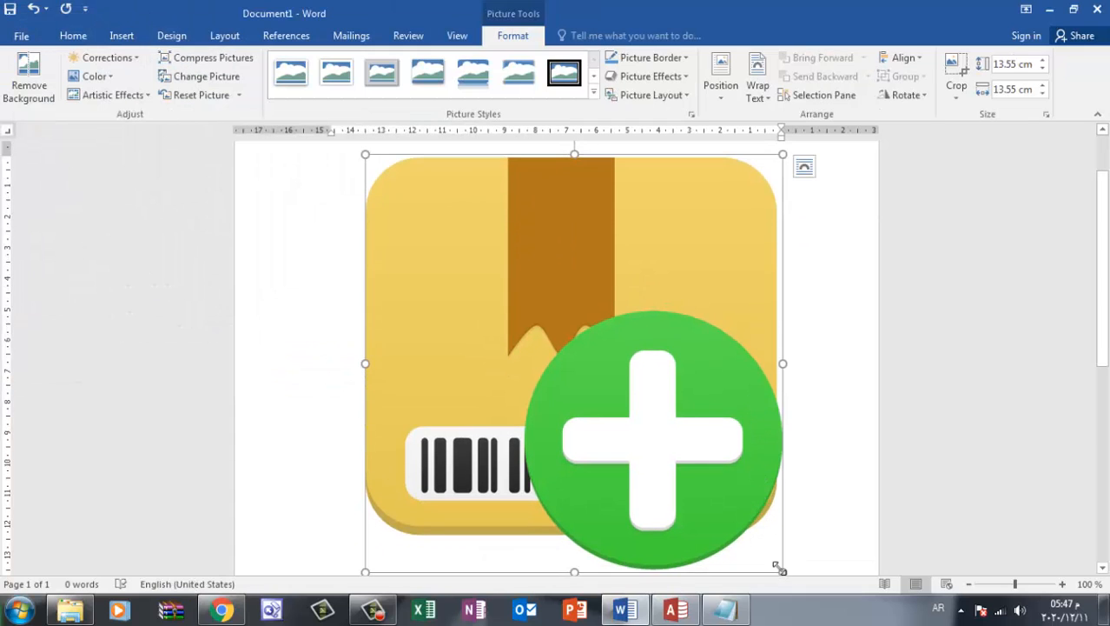
pyautogui.moveTo(779, 567); pyautogui.dragTo(556, 267)
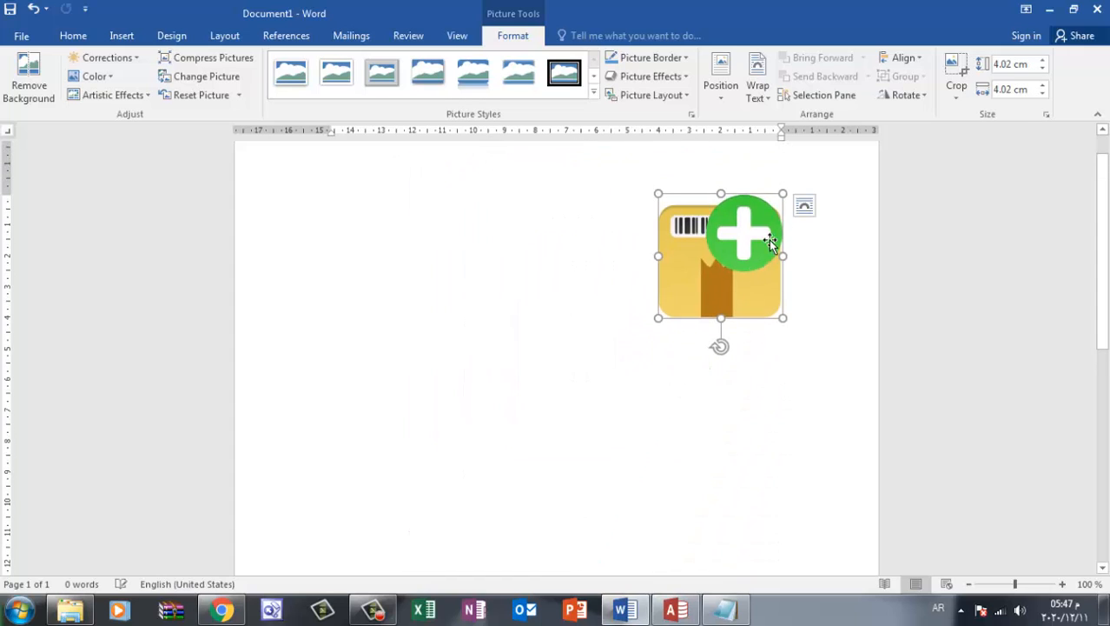
pyautogui.moveTo(781, 196); pyautogui.dragTo(712, 335)
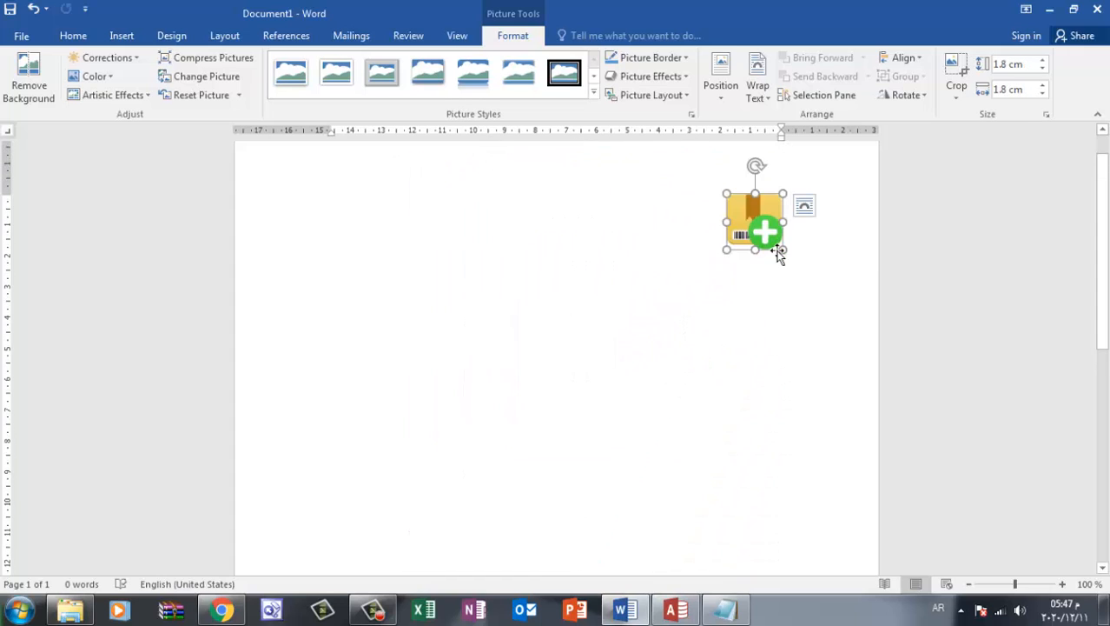
pyautogui.moveTo(784, 251); pyautogui.dragTo(741, 190)
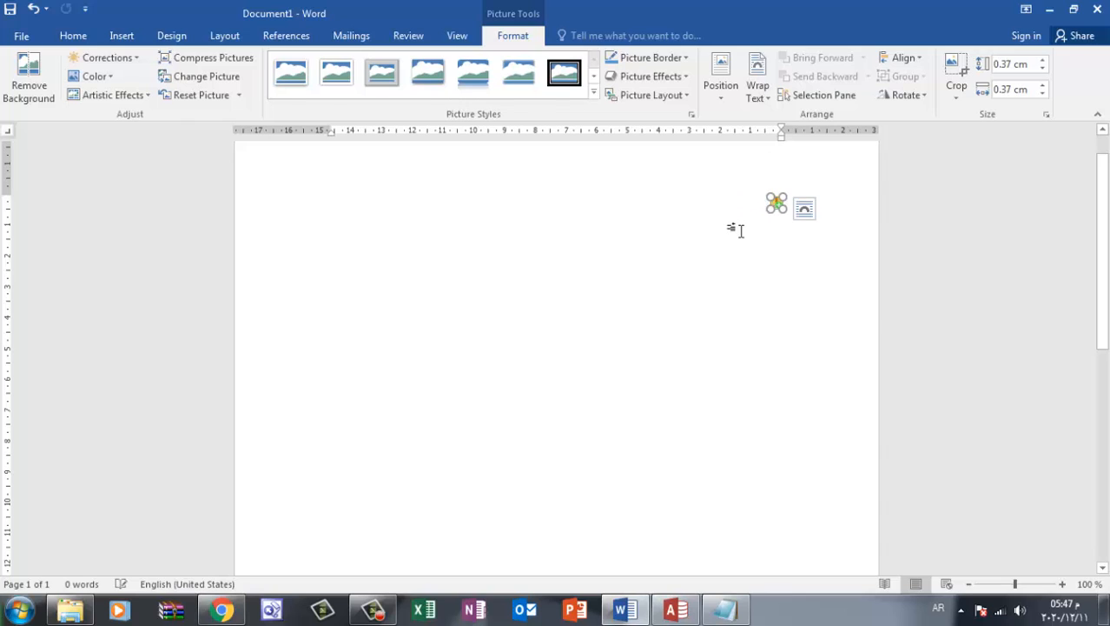
pyautogui.click(771, 225)
pyautogui.click(776, 205)
pyautogui.click(756, 237)
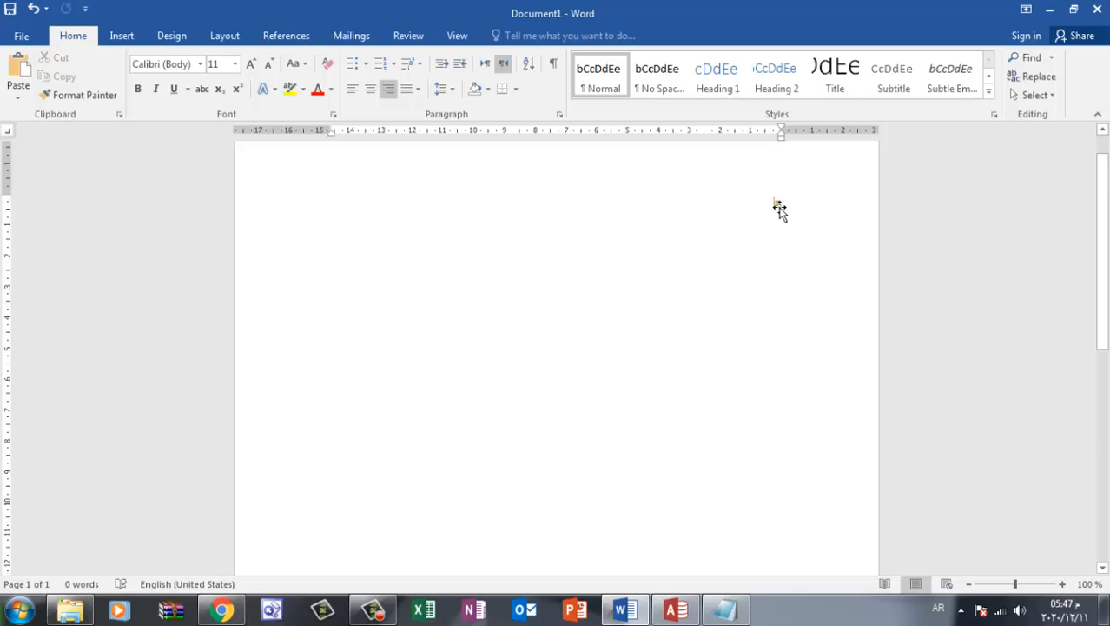
# Save the tiny package picture as a Portable Network Graphics file named 03 in New folder (10)
pyautogui.rightClick(778, 205)
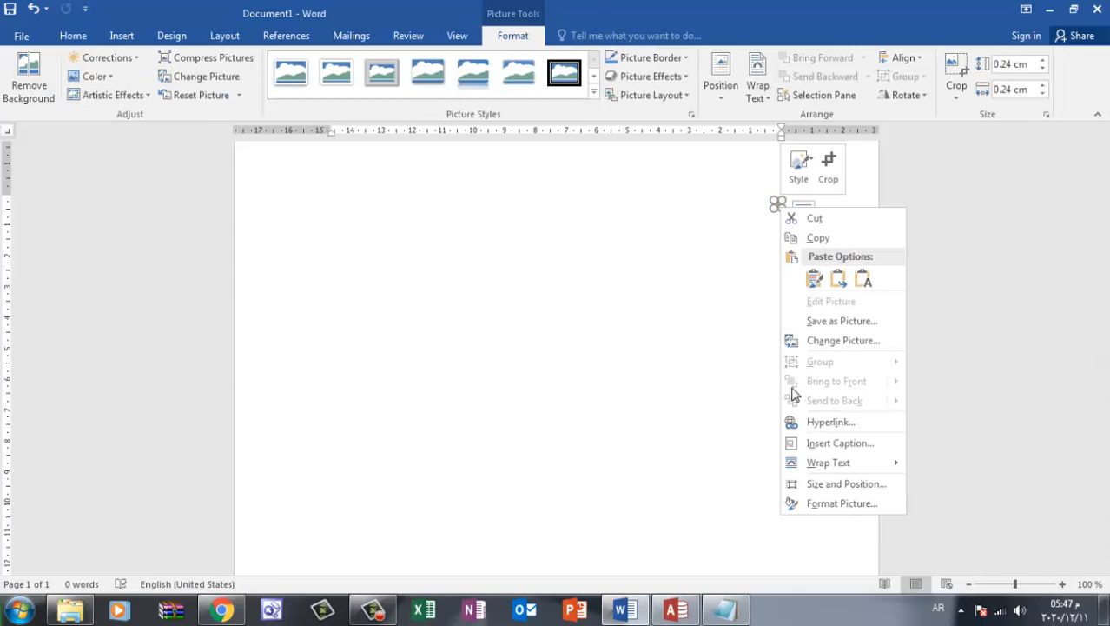
pyautogui.click(837, 320)
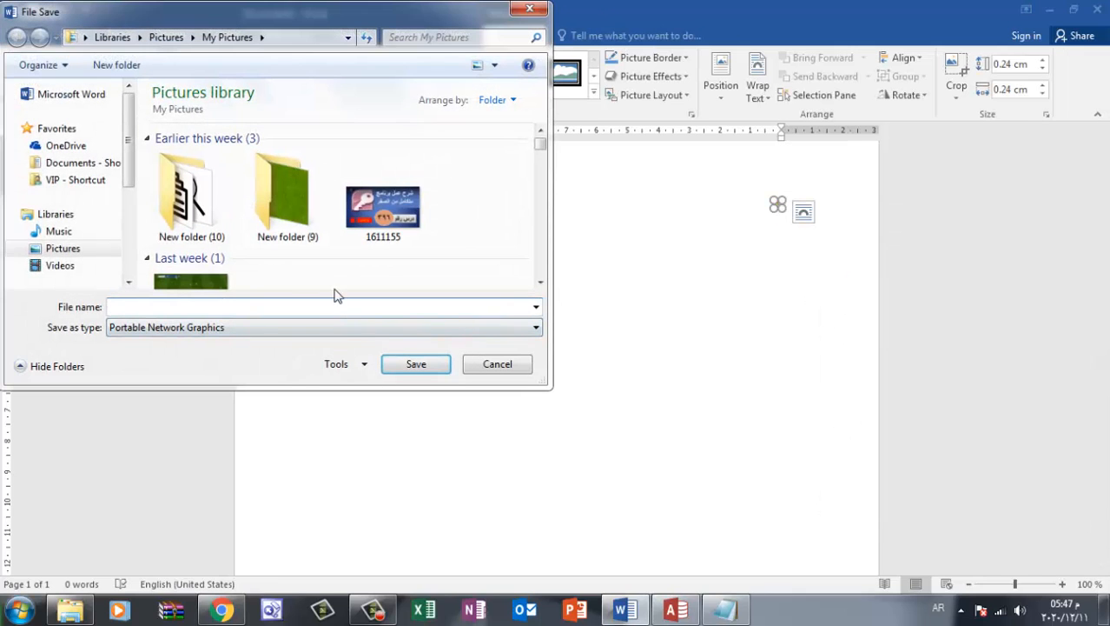
pyautogui.doubleClick(222, 230)
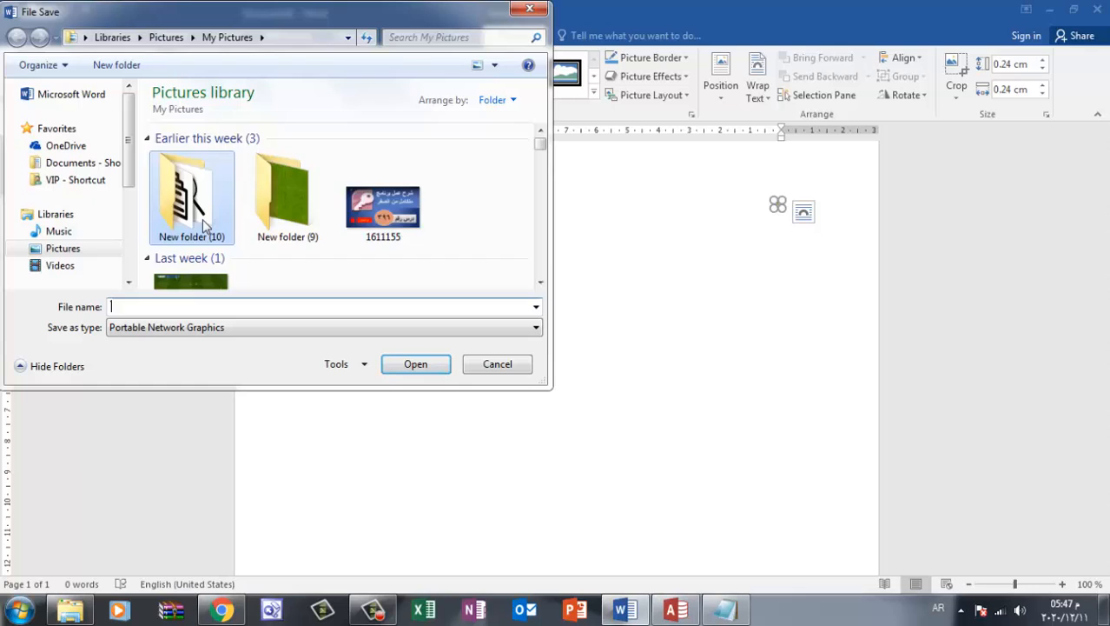
pyautogui.click(249, 313)
pyautogui.write('03')
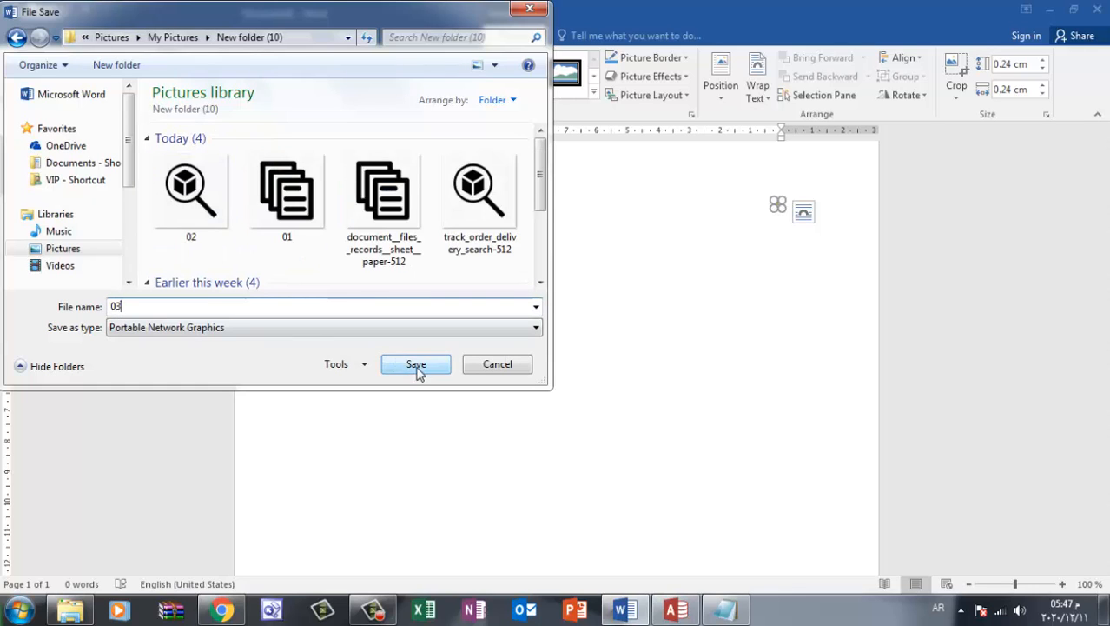
pyautogui.click(416, 364)
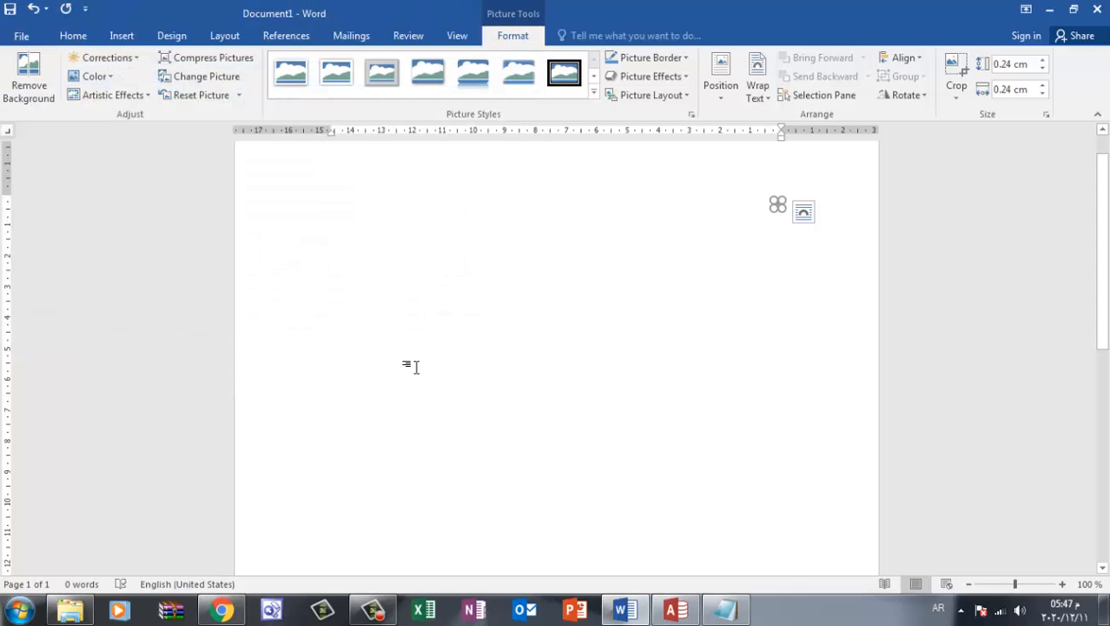
# Switch to Access and check the Picture property of the ادخال صنف جديد navigation button
pyautogui.click(676, 610)
pyautogui.click(971, 277)
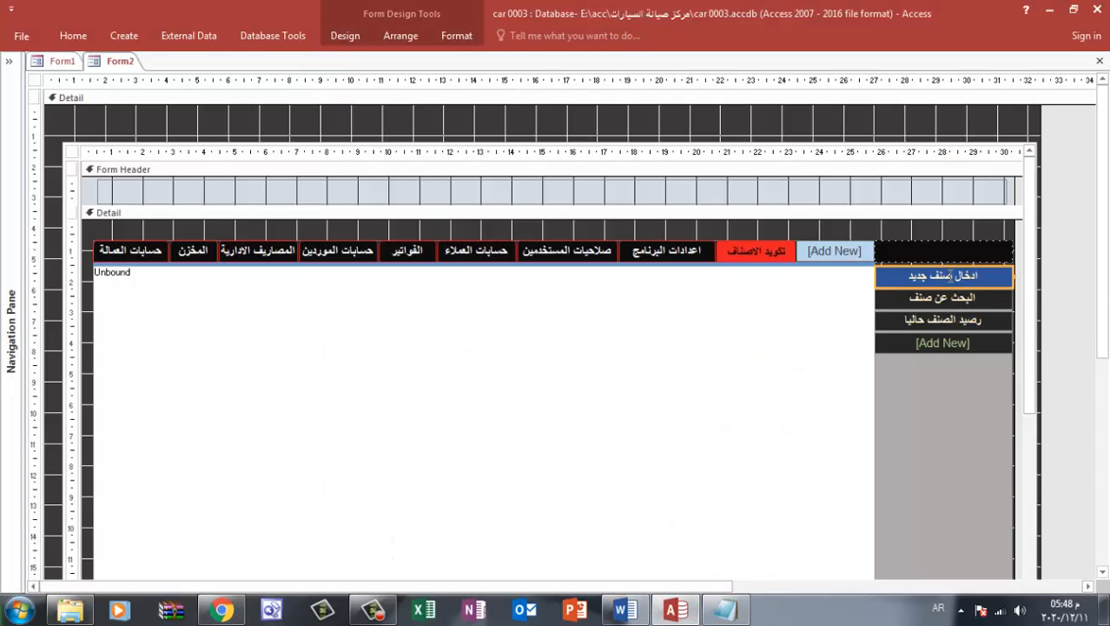
pyautogui.click(345, 35)
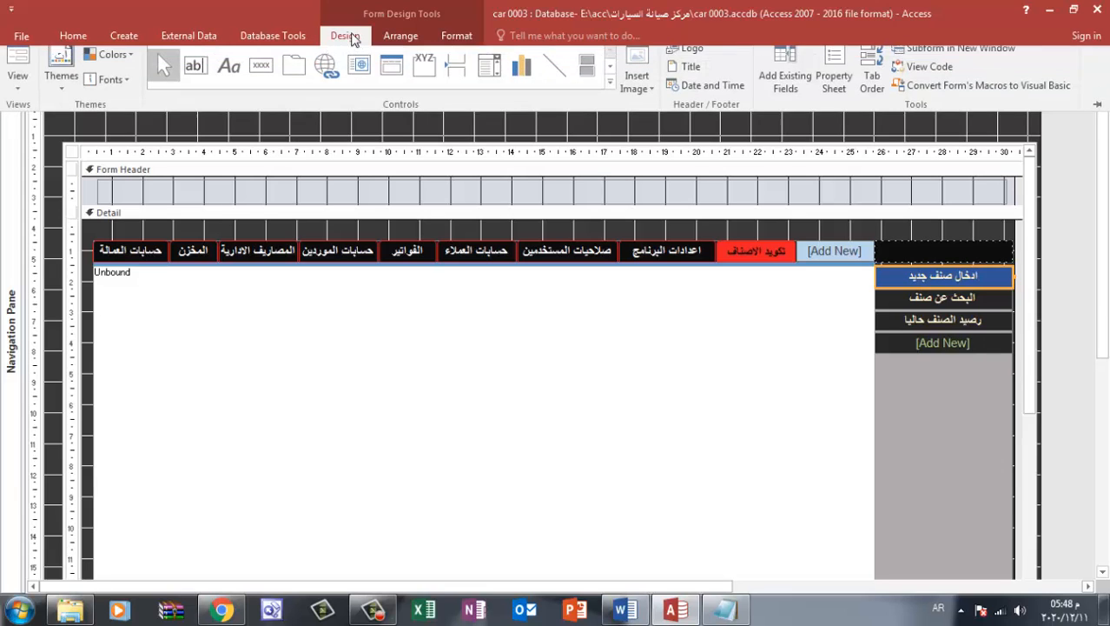
pyautogui.click(834, 90)
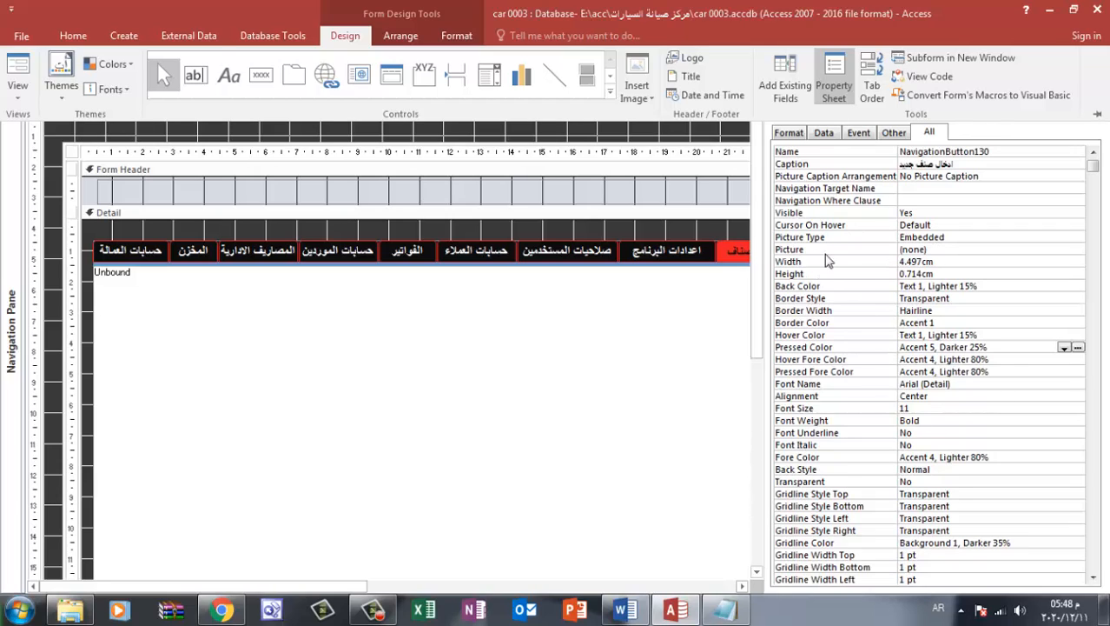
pyautogui.click(922, 254)
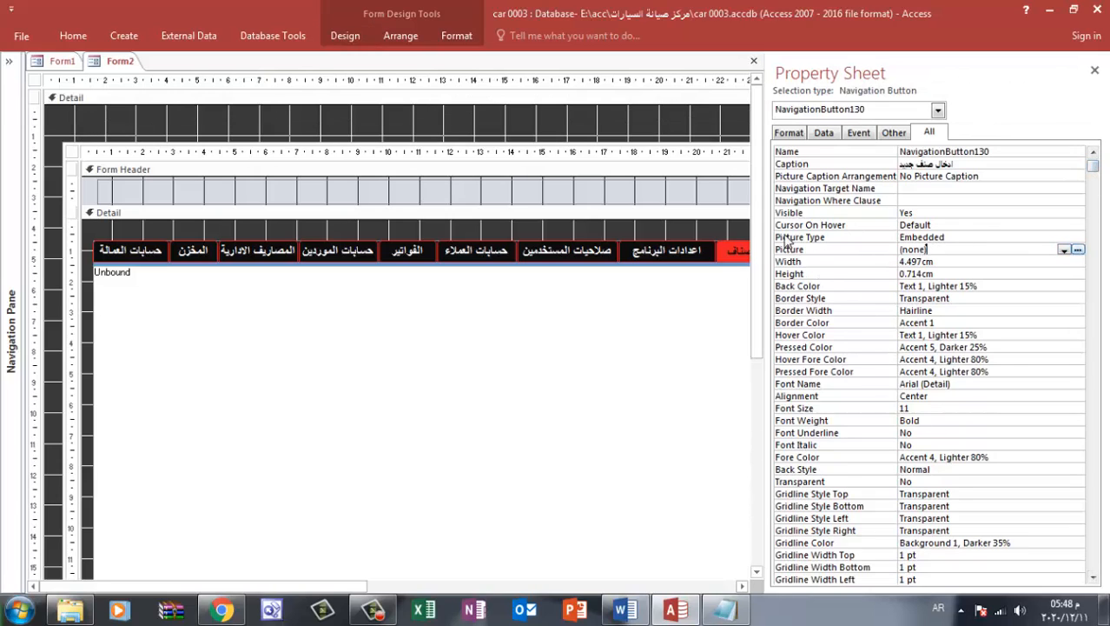
pyautogui.click(1095, 69)
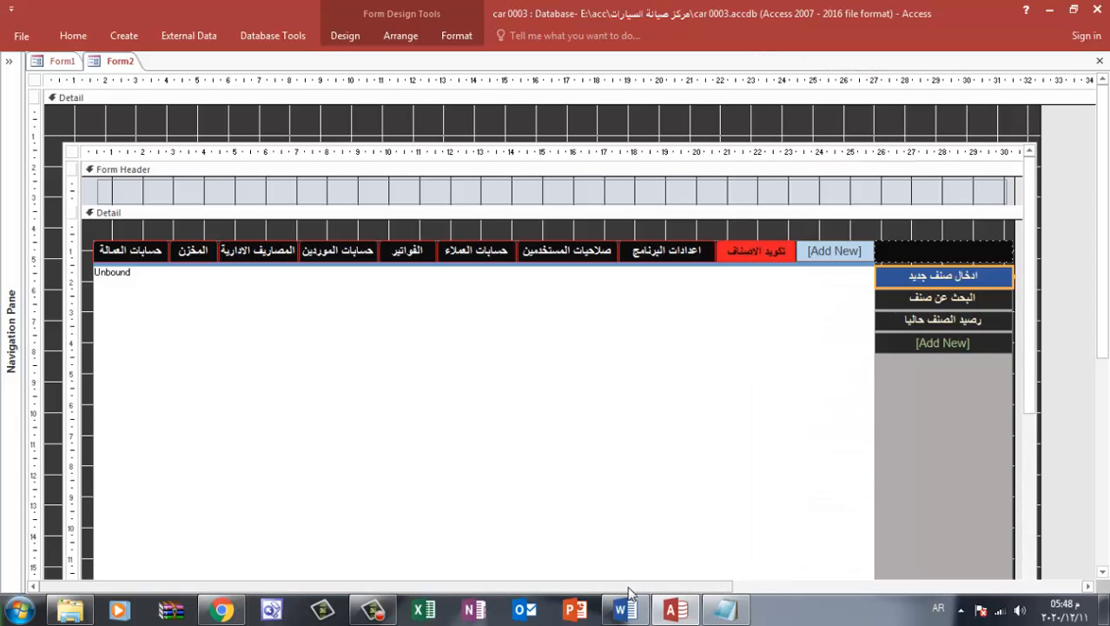
# Assign 03.png from New folder (10) as the form's Picture, with Picture Tiling set to No
pyautogui.moveTo(630, 589); pyautogui.dragTo(995, 580)
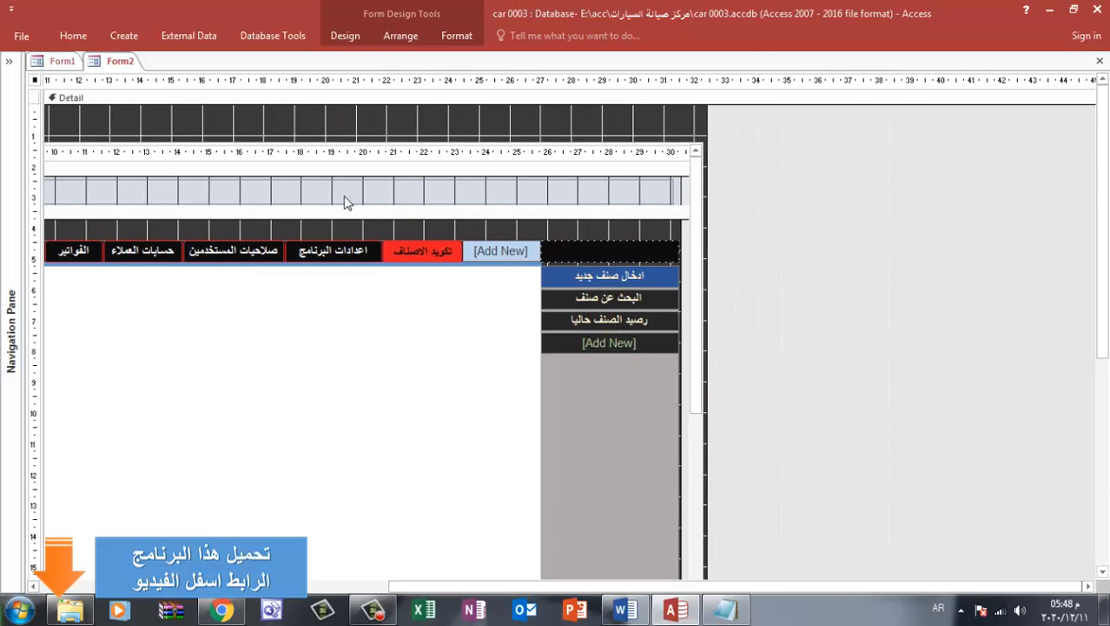
pyautogui.click(344, 36)
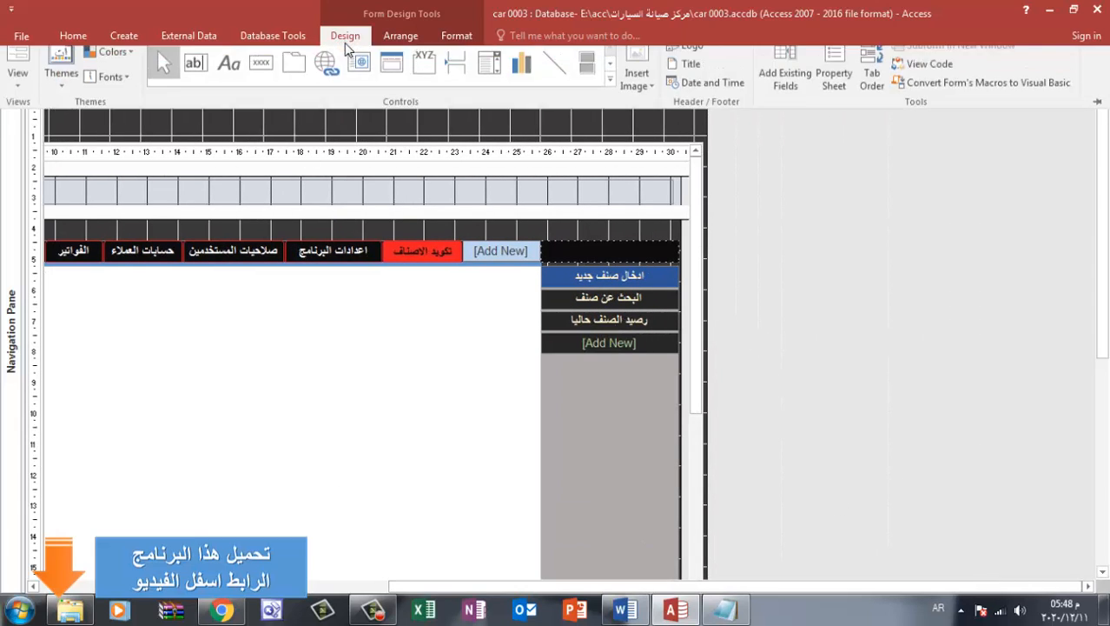
pyautogui.click(834, 85)
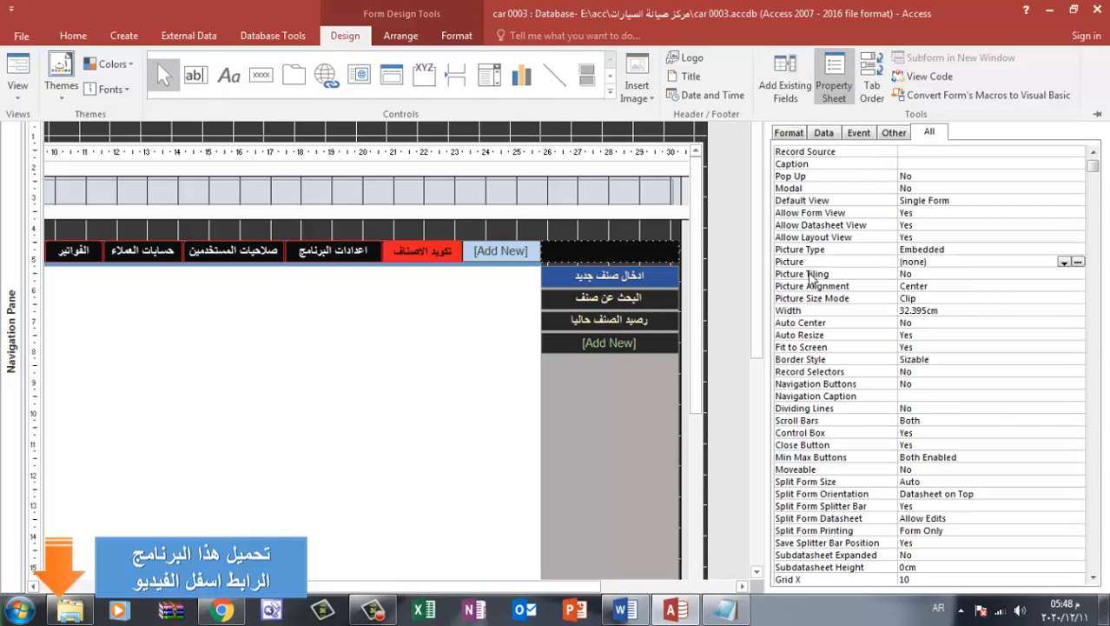
pyautogui.click(955, 274)
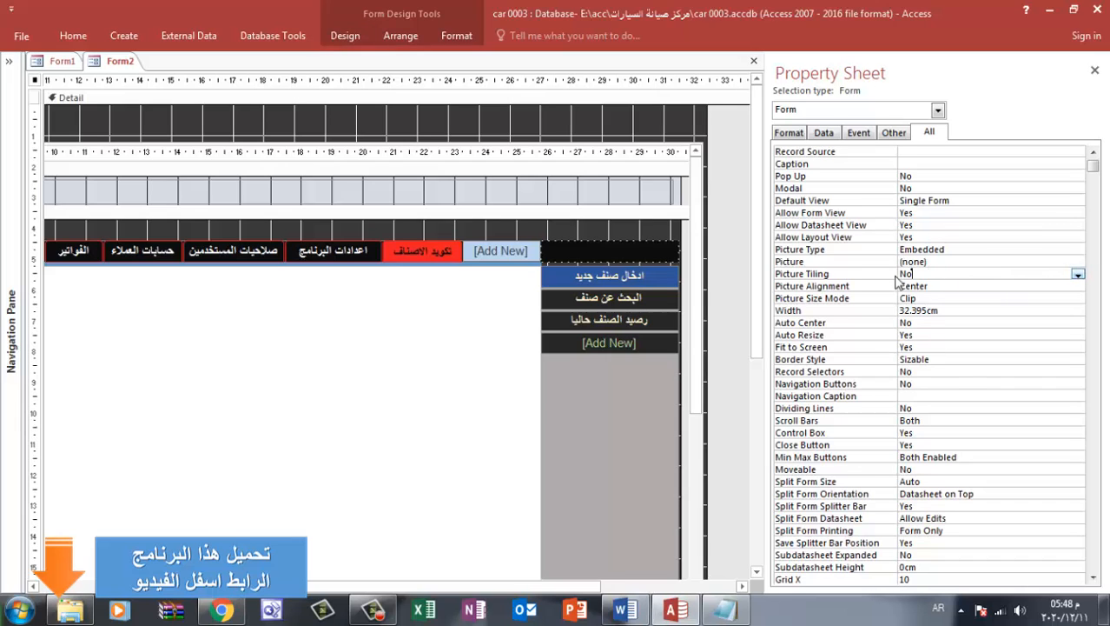
pyautogui.click(947, 261)
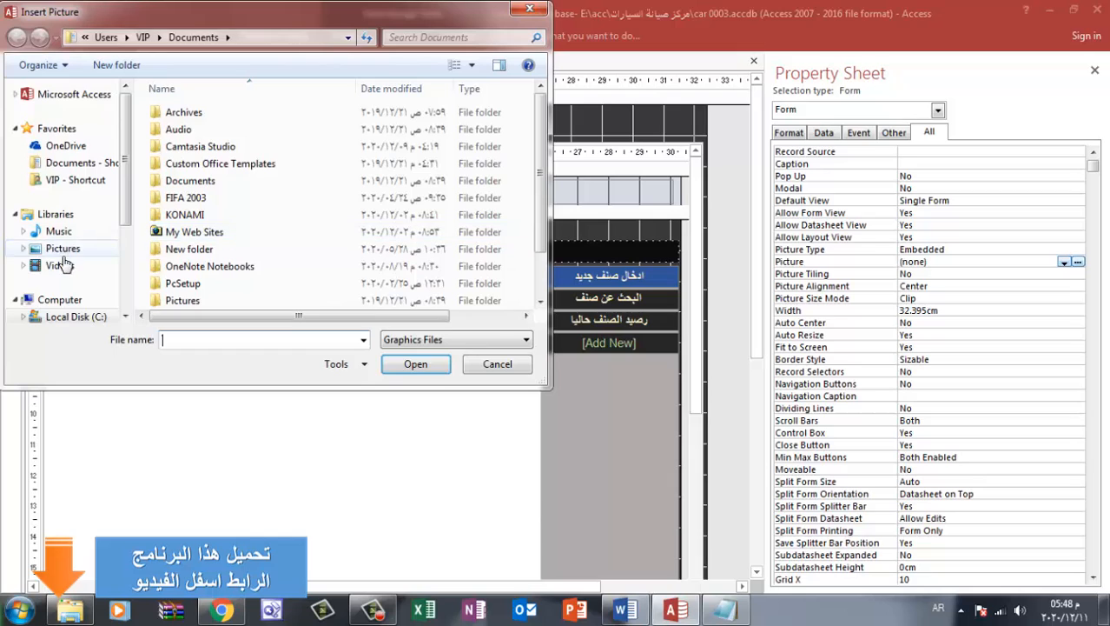
pyautogui.click(63, 250)
pyautogui.doubleClick(183, 227)
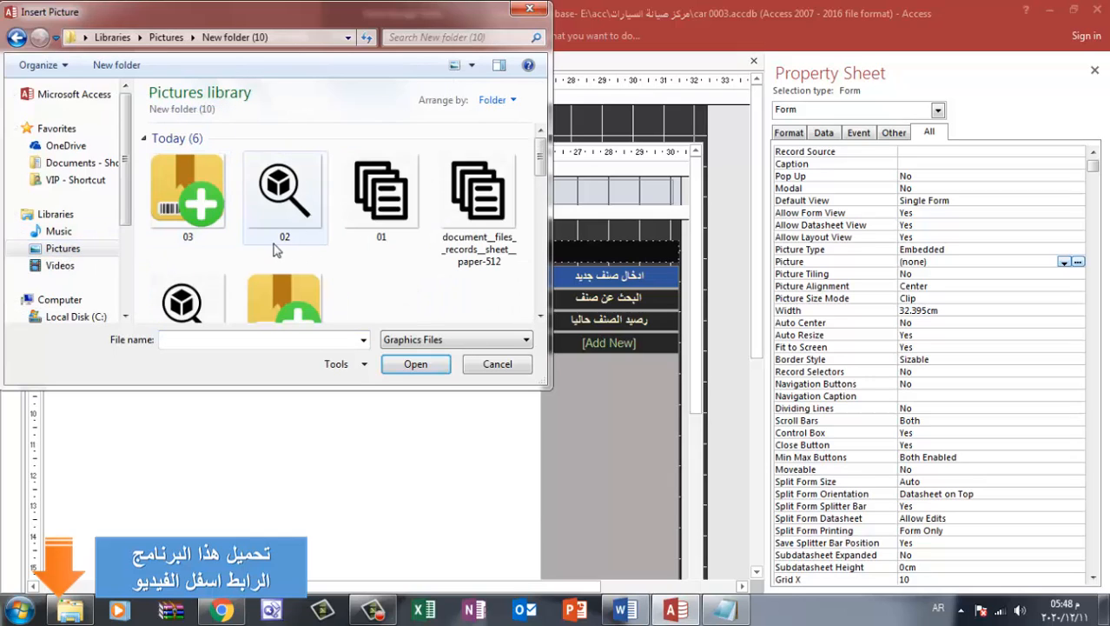
pyautogui.doubleClick(190, 213)
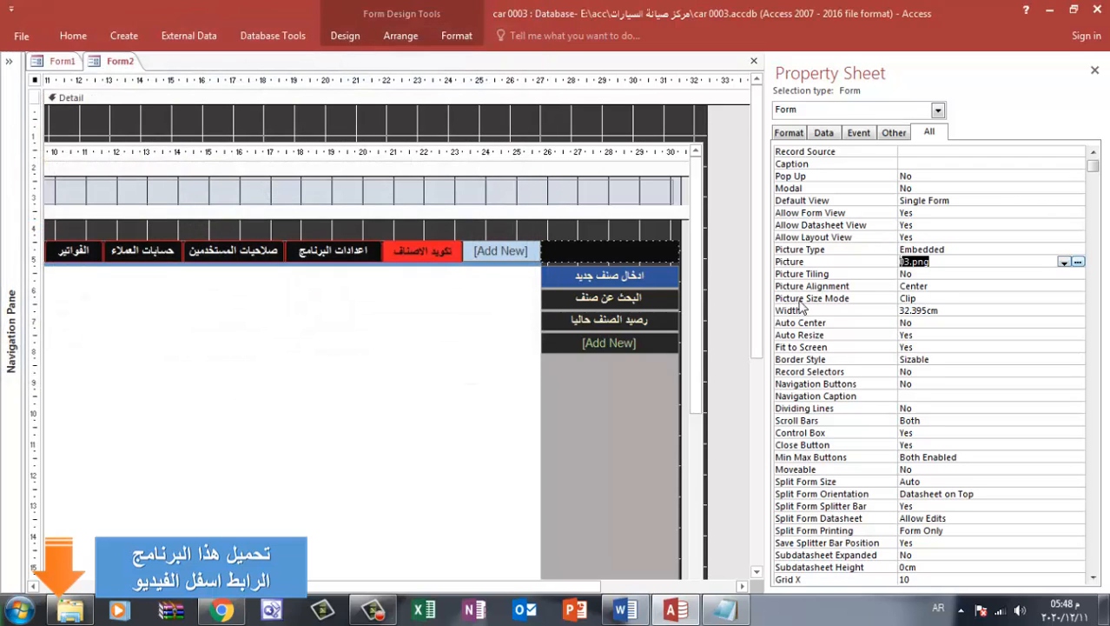
pyautogui.click(950, 288)
pyautogui.doubleClick(946, 275)
pyautogui.doubleClick(945, 275)
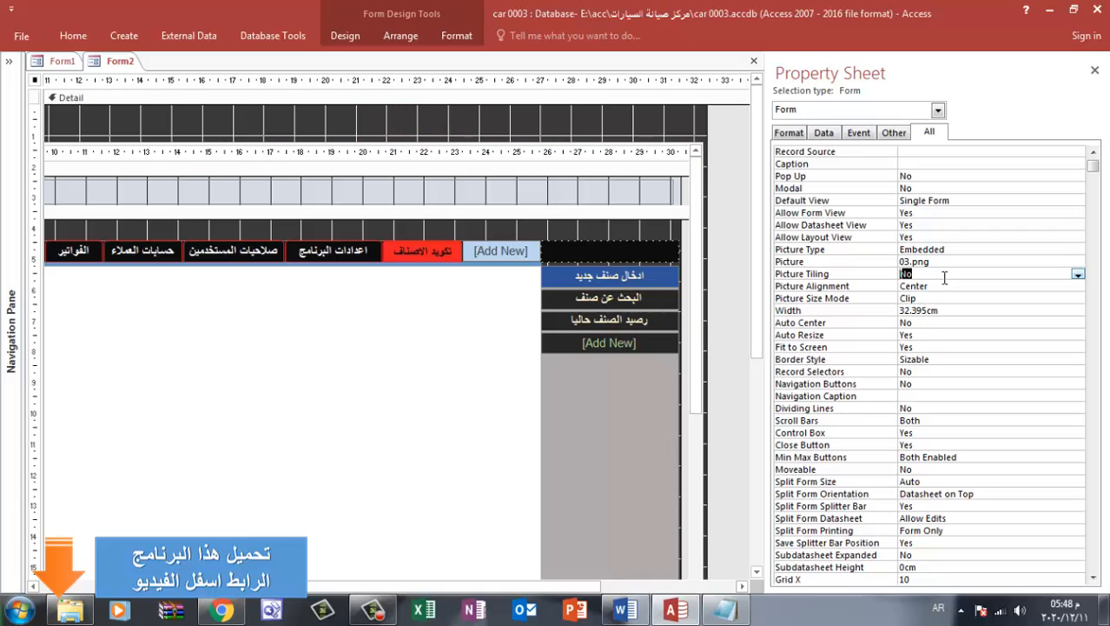
pyautogui.click(898, 261)
# Try loading the package picture from New folder (10) into Picture Builder for the ادخال صنف جديد button, showing all file types, and dismiss the builder
pyautogui.click(636, 305)
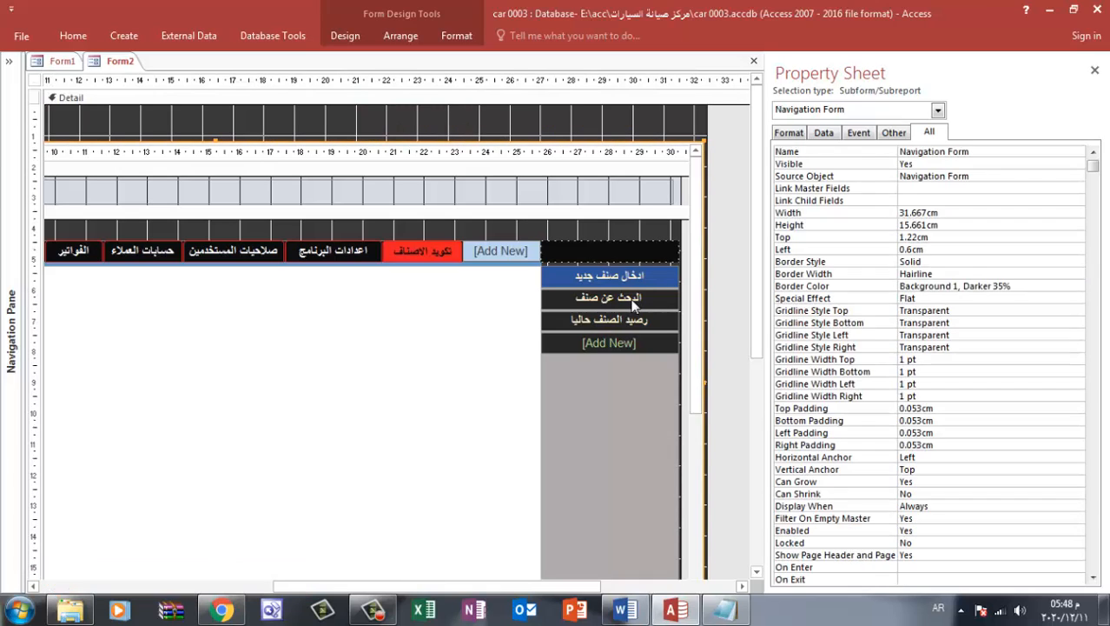
pyautogui.click(622, 292)
pyautogui.click(621, 278)
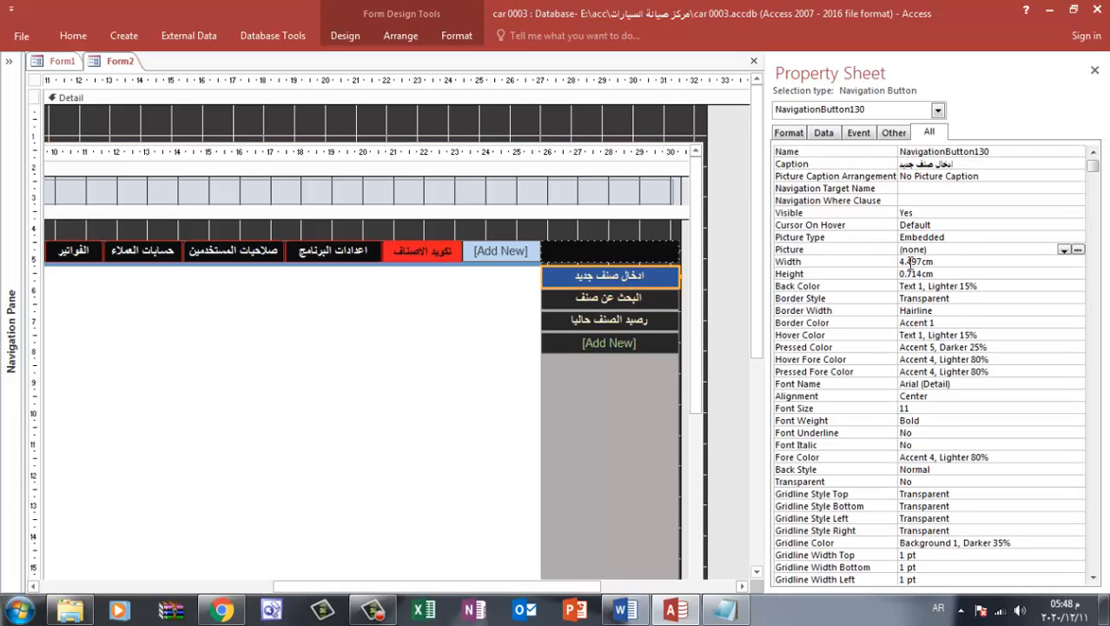
pyautogui.click(1077, 249)
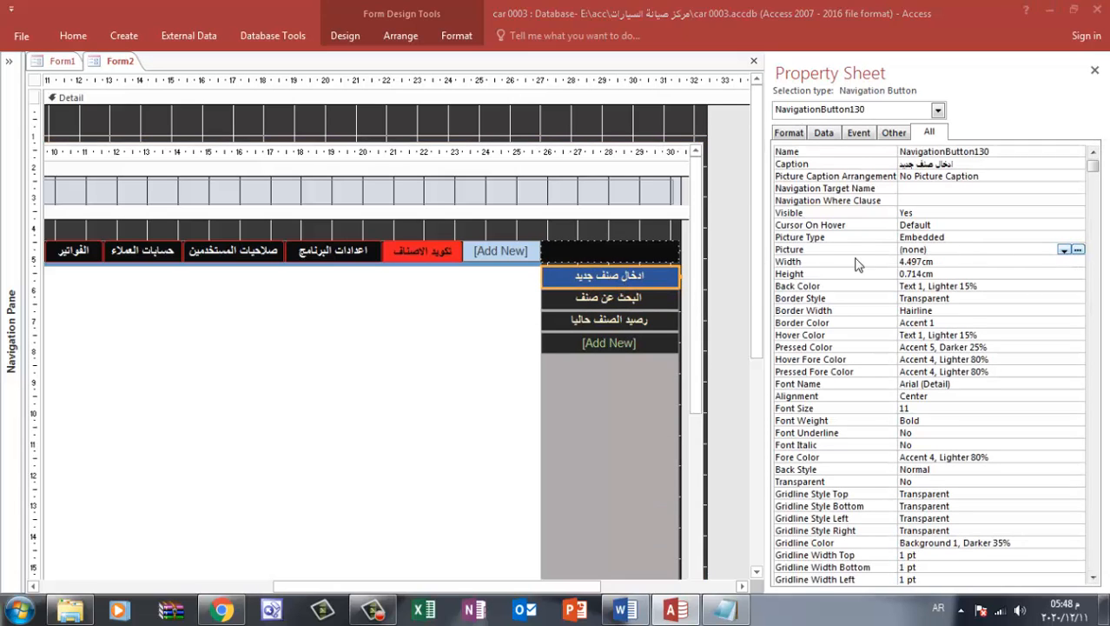
pyautogui.click(728, 228)
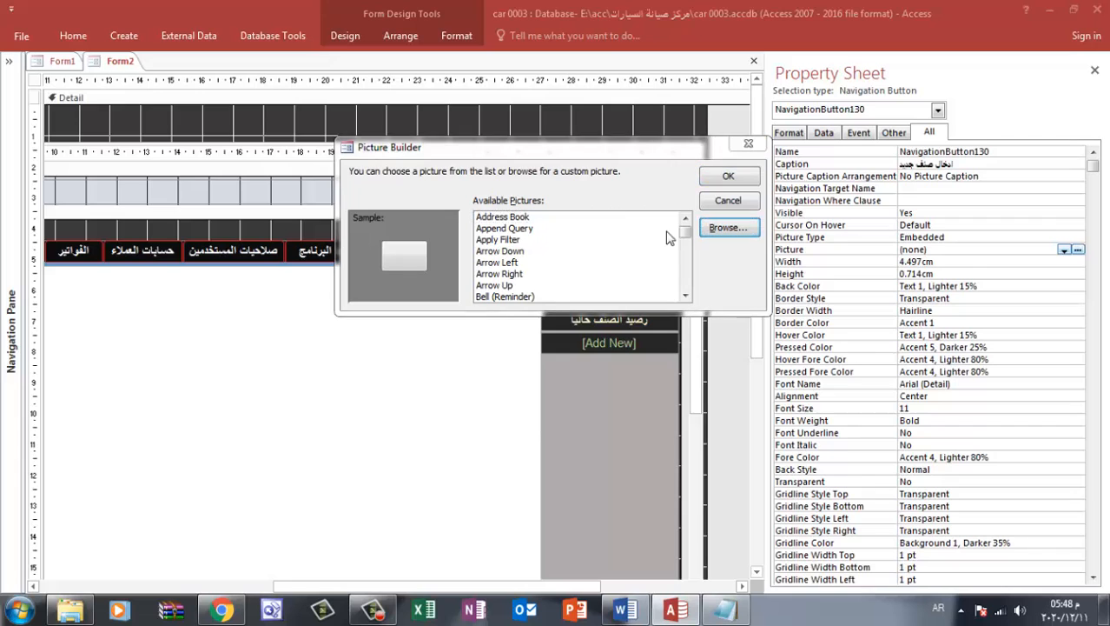
pyautogui.click(154, 280)
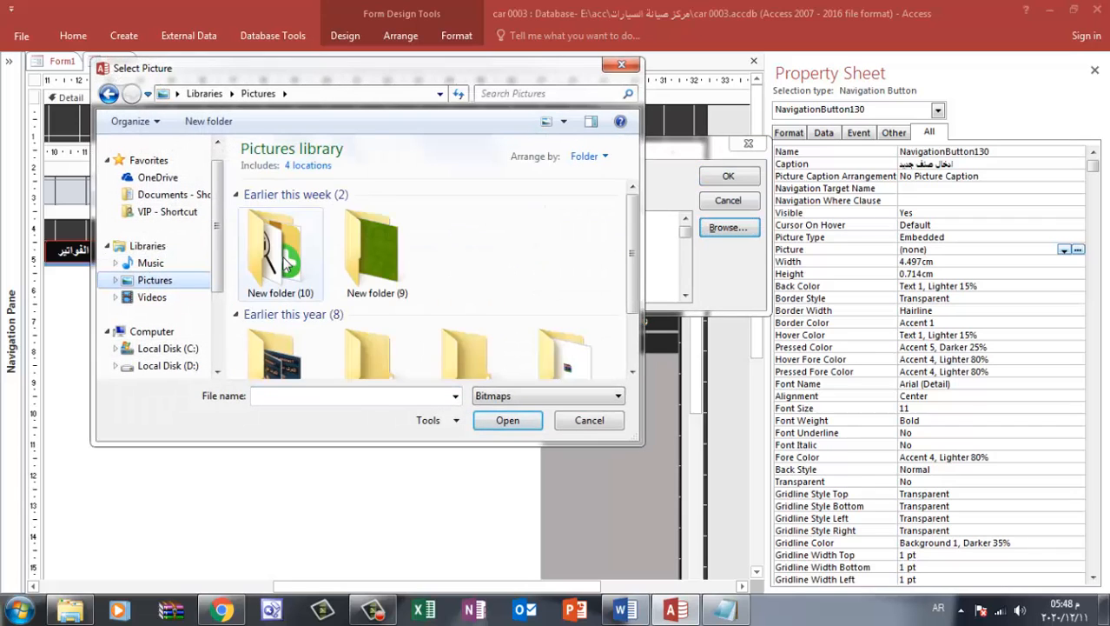
pyautogui.doubleClick(287, 261)
pyautogui.click(526, 396)
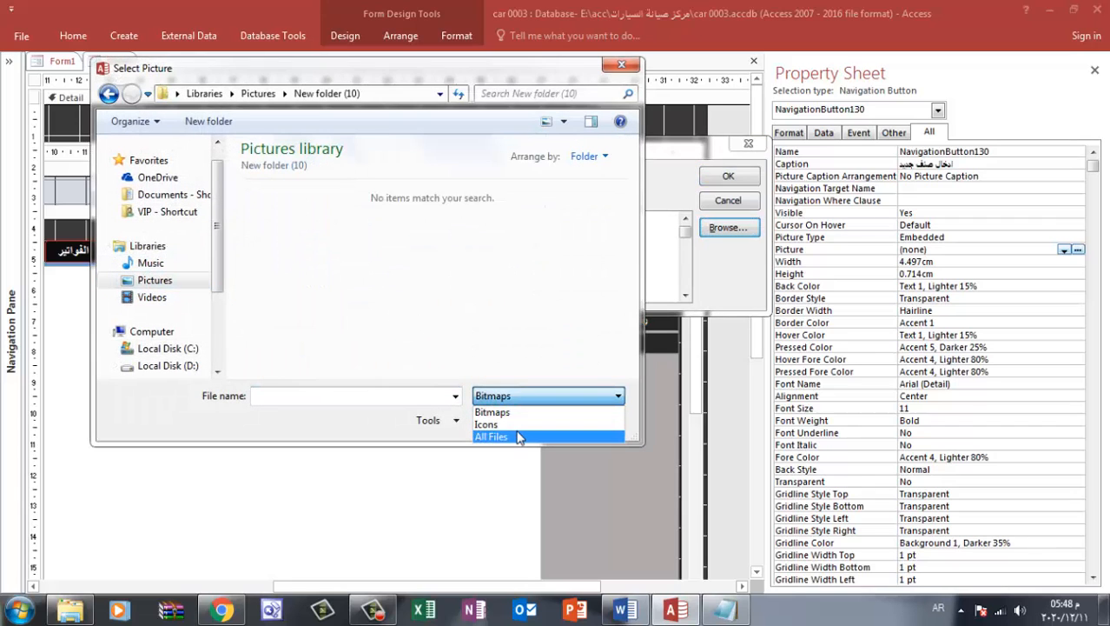
pyautogui.click(497, 433)
pyautogui.doubleClick(282, 261)
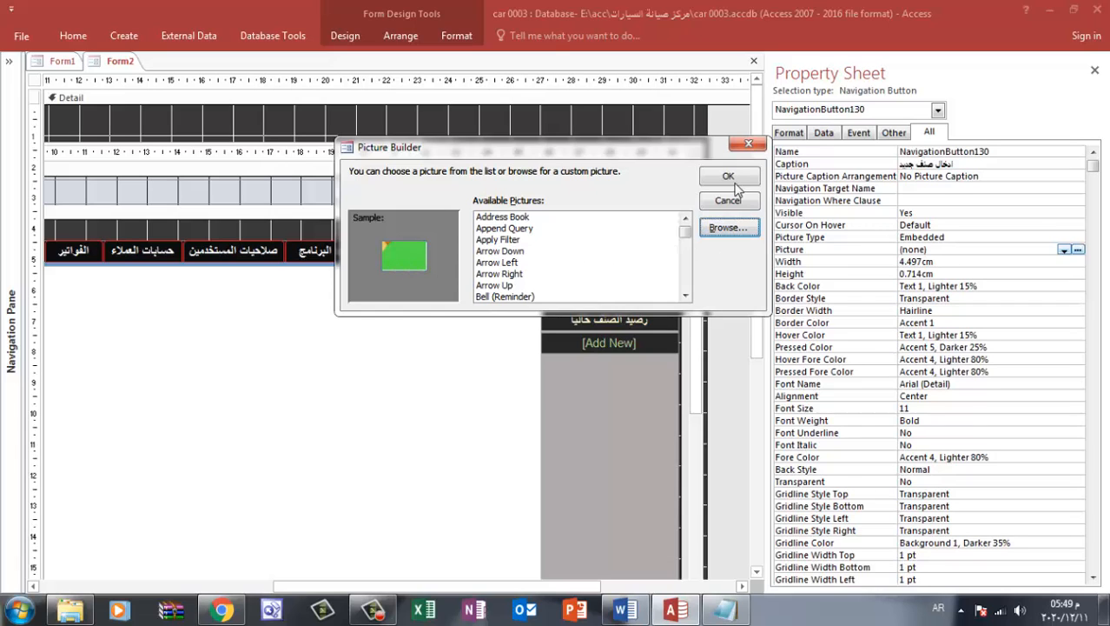
pyautogui.click(748, 143)
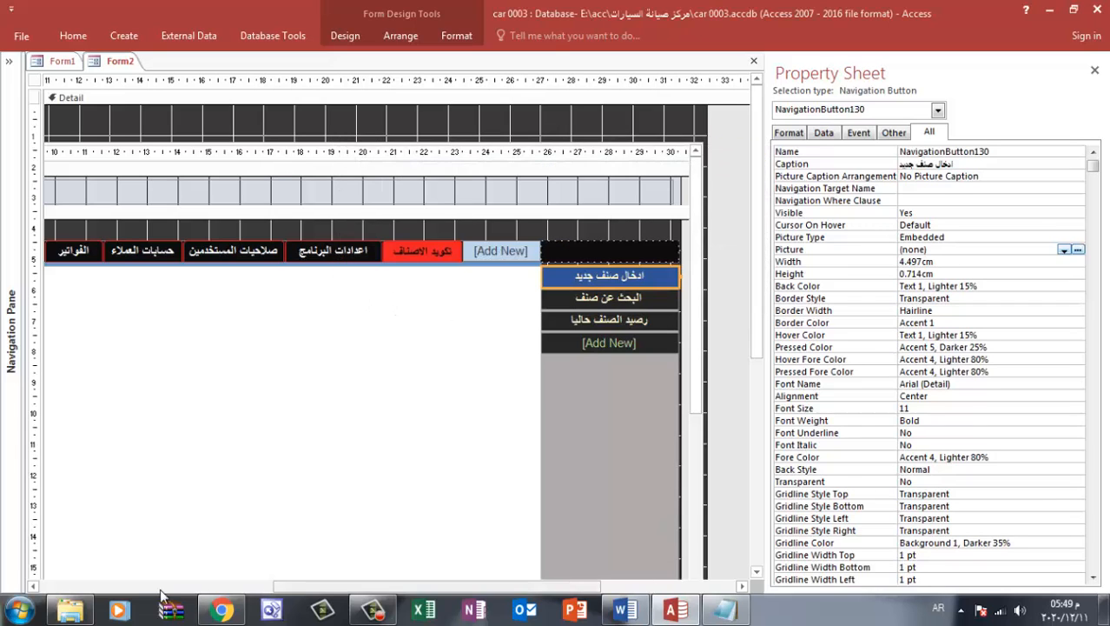
# Switch to Word and enter a new height for the tiny package picture
pyautogui.click(625, 610)
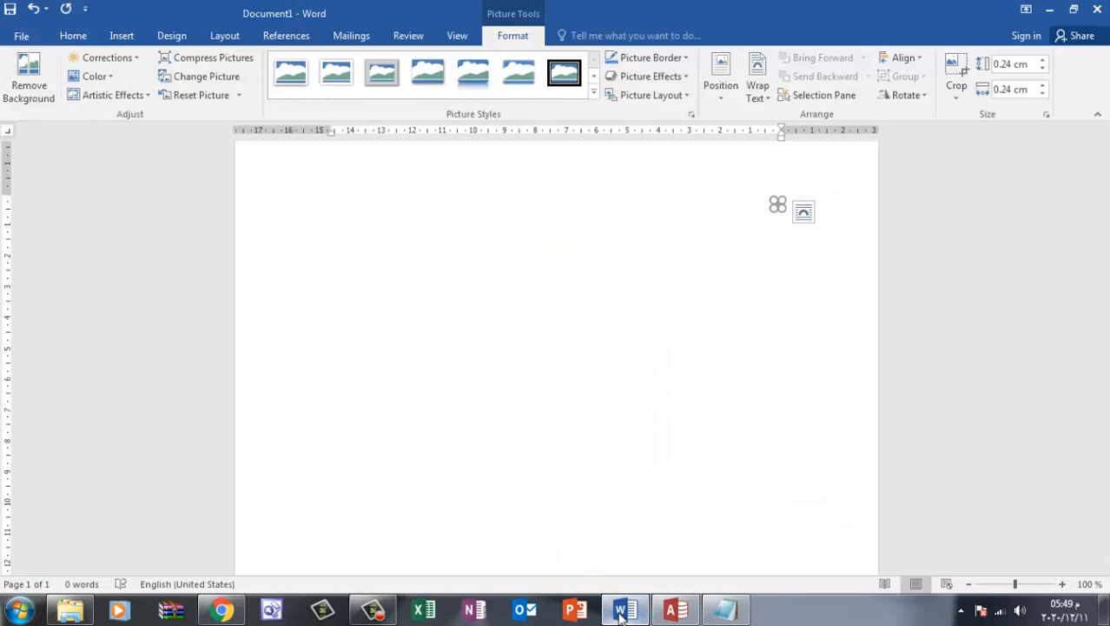
pyautogui.click(721, 382)
pyautogui.click(777, 203)
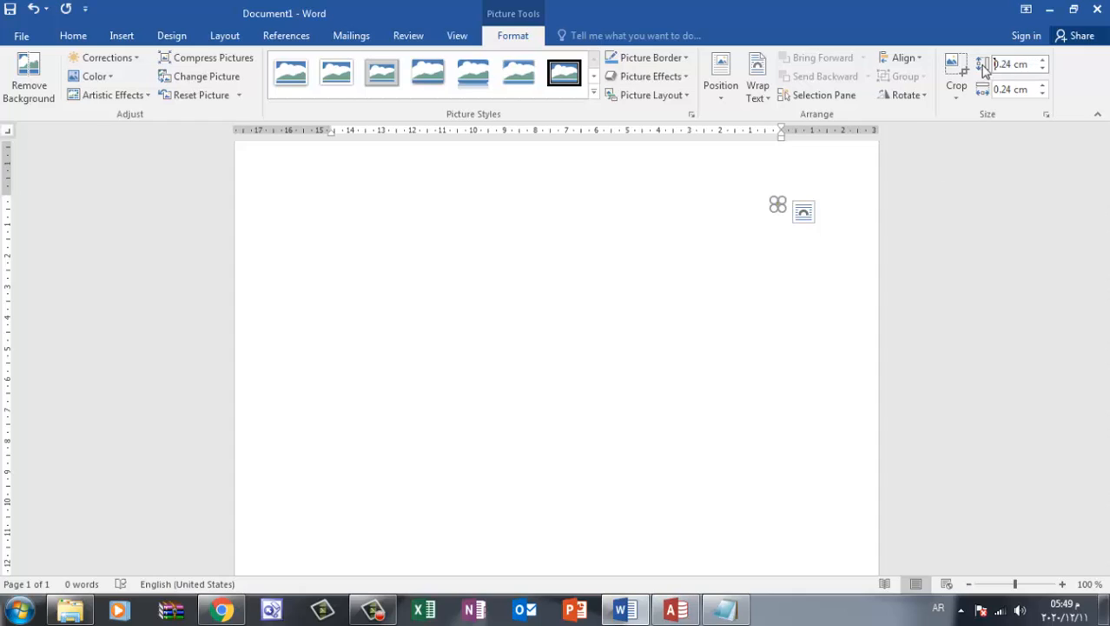
pyautogui.click(1032, 64)
pyautogui.write('1.')
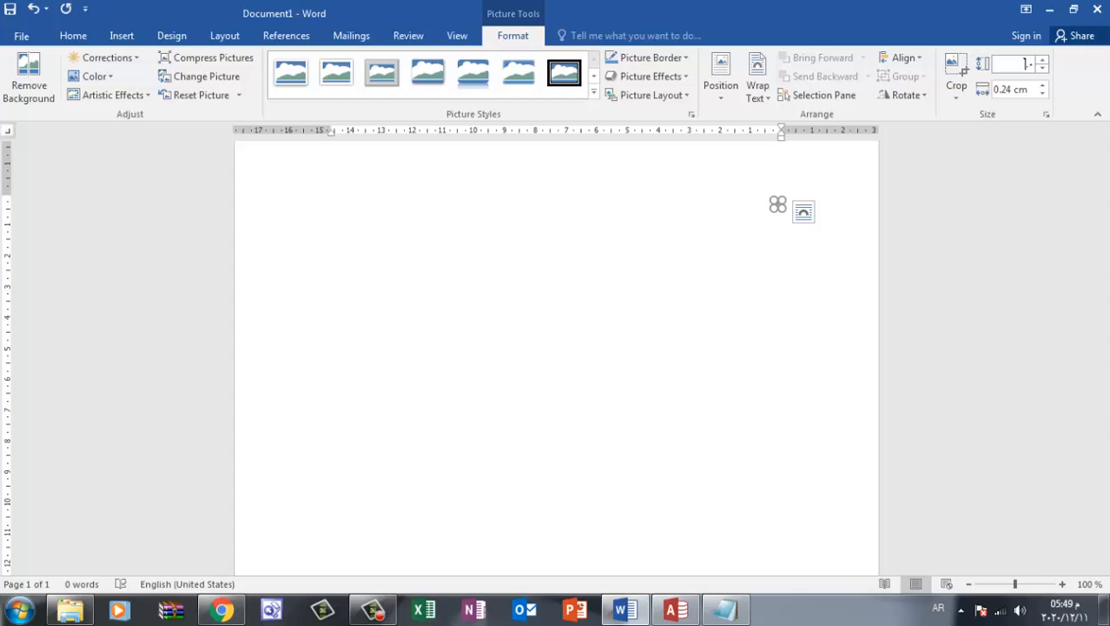
# Set the package picture's height and width to 0.1 cm and deselect it
pyautogui.click(1009, 90)
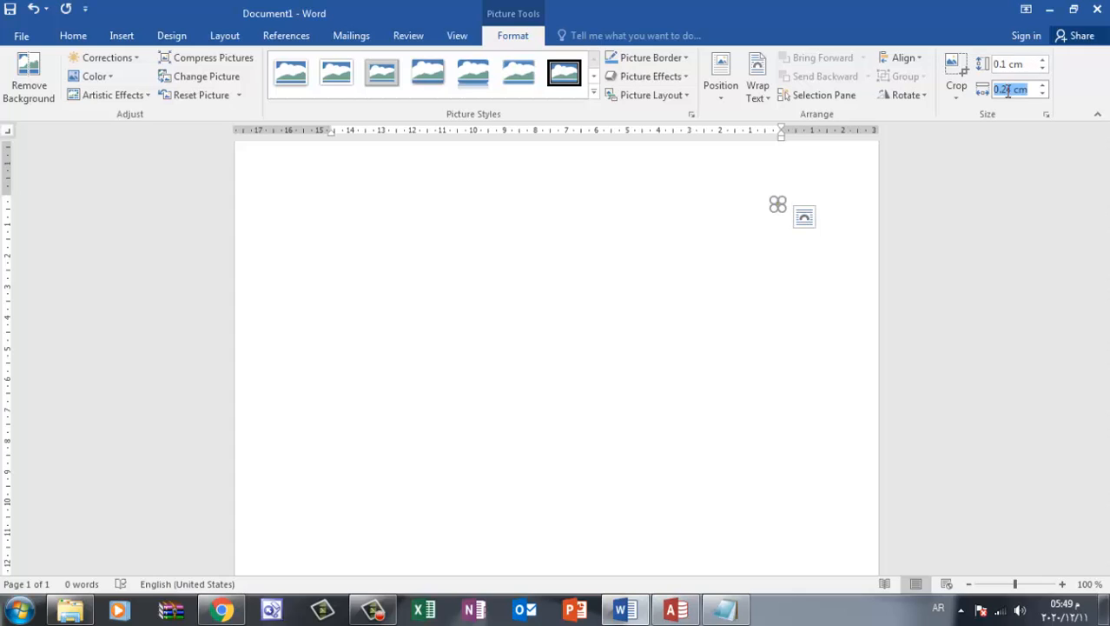
pyautogui.click(1026, 65)
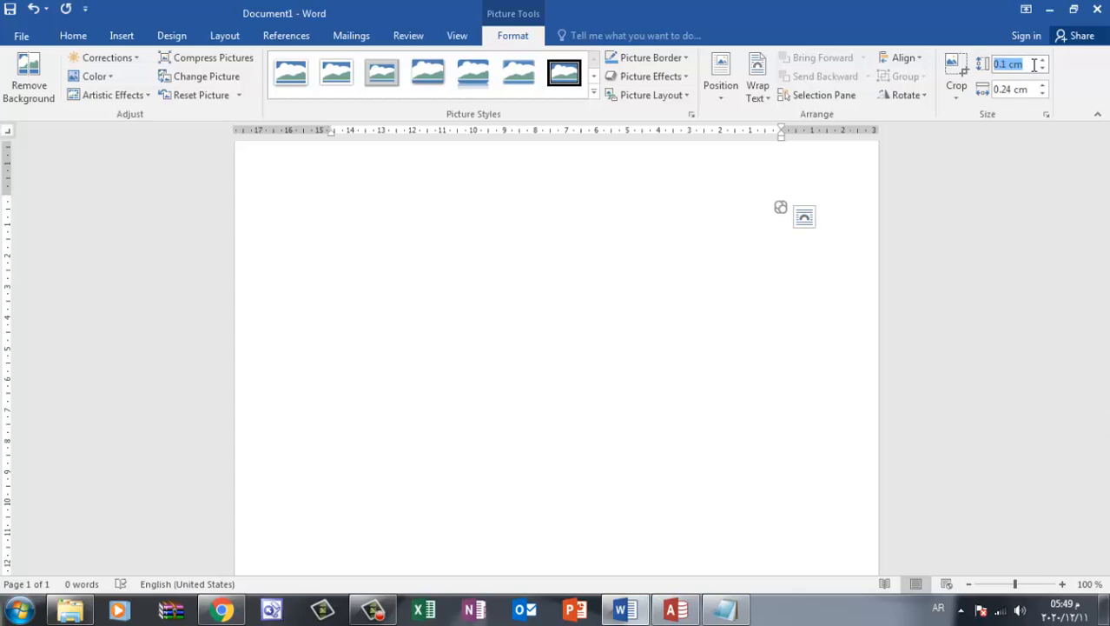
pyautogui.doubleClick(1022, 90)
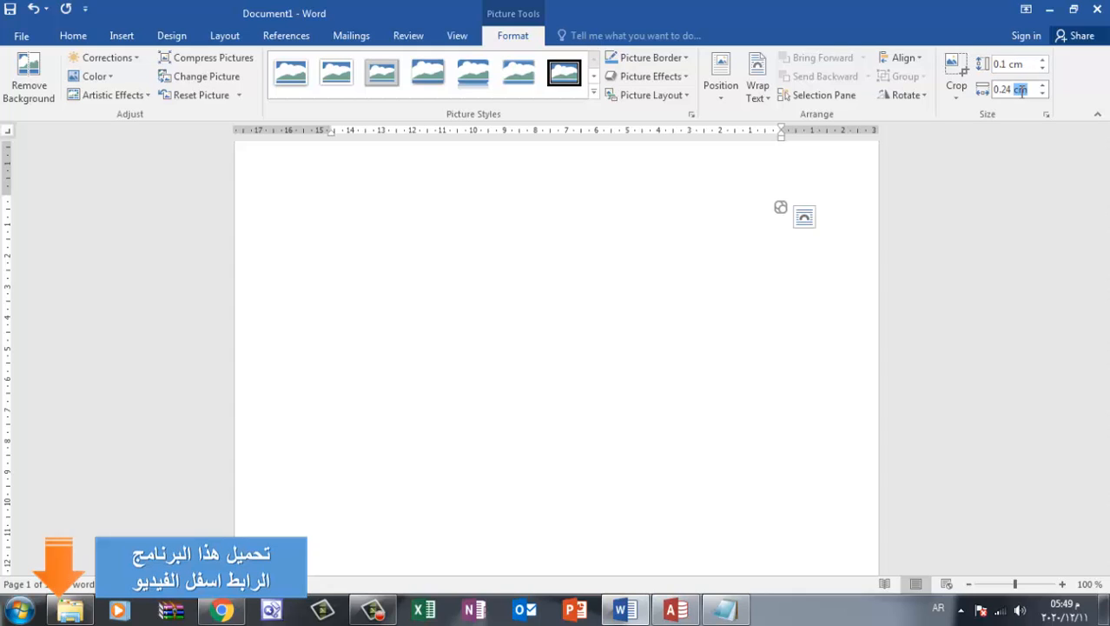
pyautogui.click(729, 334)
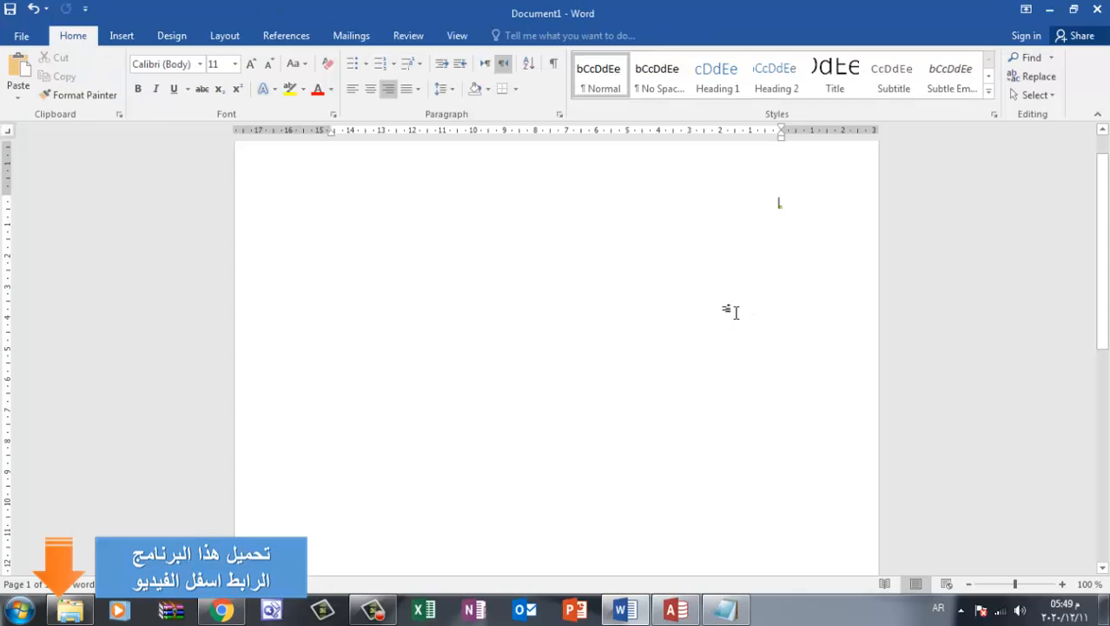
# Save the resized package picture as a PNG named 041 in New folder (10) of the Pictures library
pyautogui.hotkey('ctrl', 'a')
pyautogui.rightClick(781, 210)
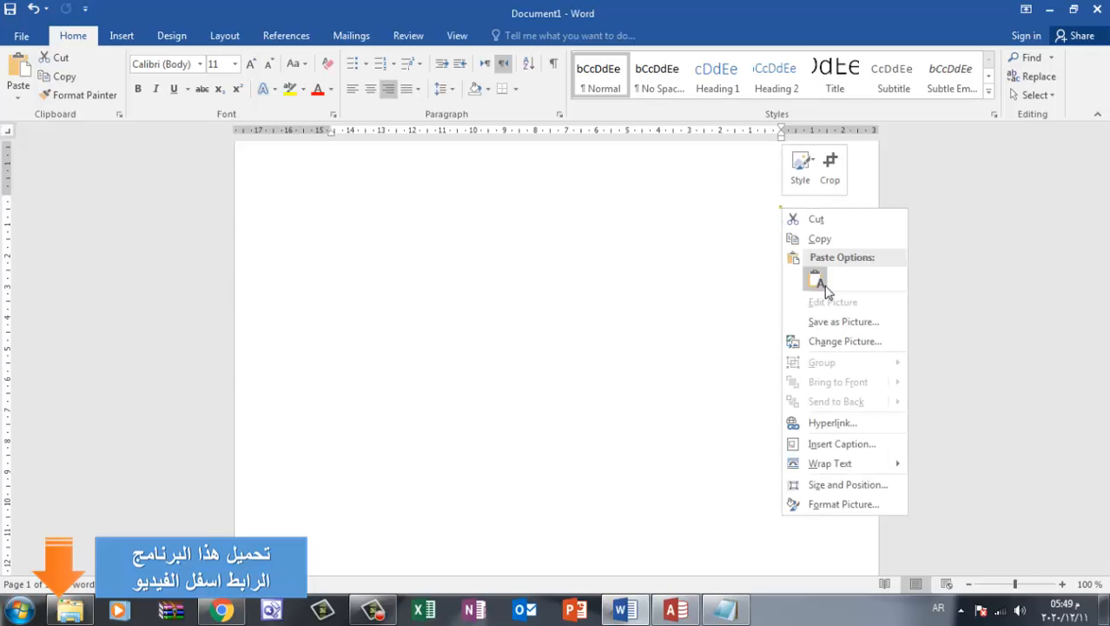
pyautogui.click(850, 322)
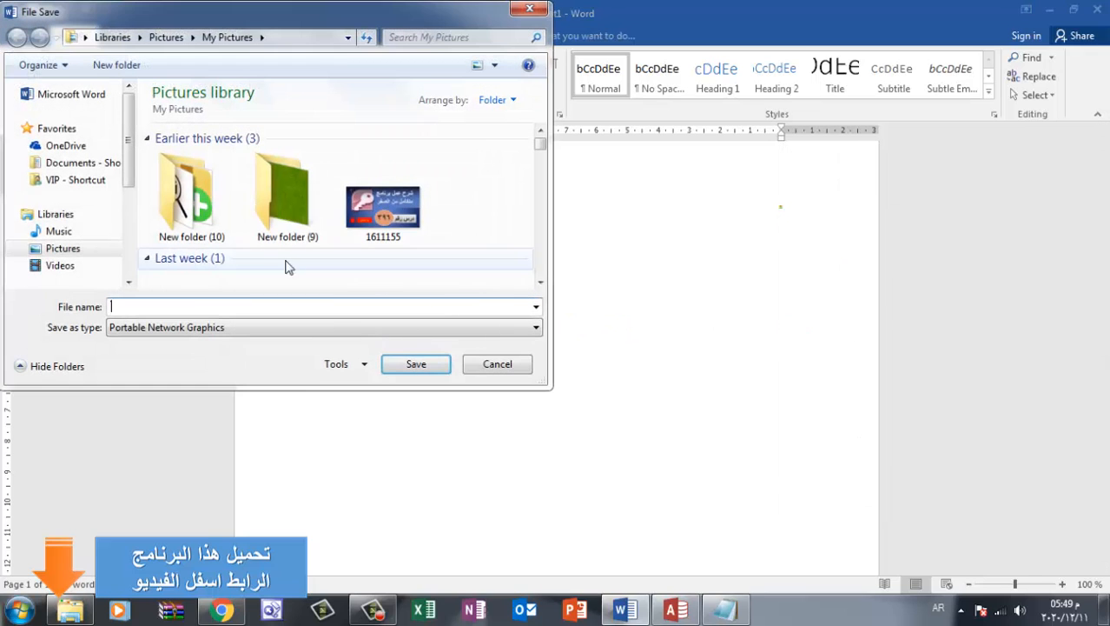
pyautogui.doubleClick(199, 216)
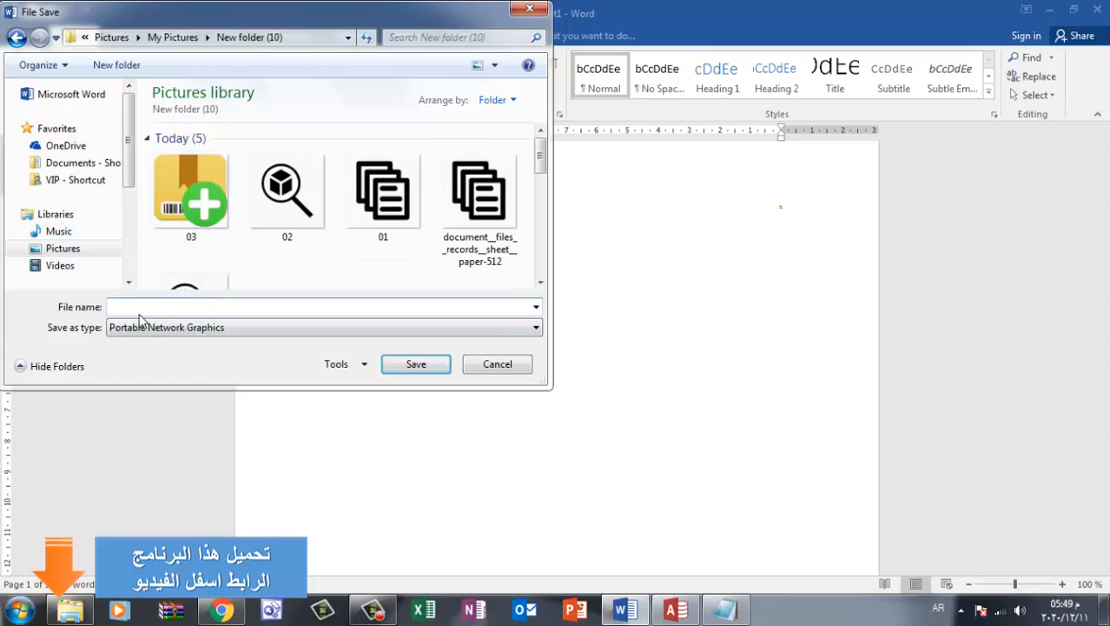
pyautogui.write('041')
pyautogui.click(439, 369)
# Switch to Access, try loading picture 041 into Picture Builder for the ادخال صنف جديد button, showing all file types, and dismiss the builder
pyautogui.click(677, 611)
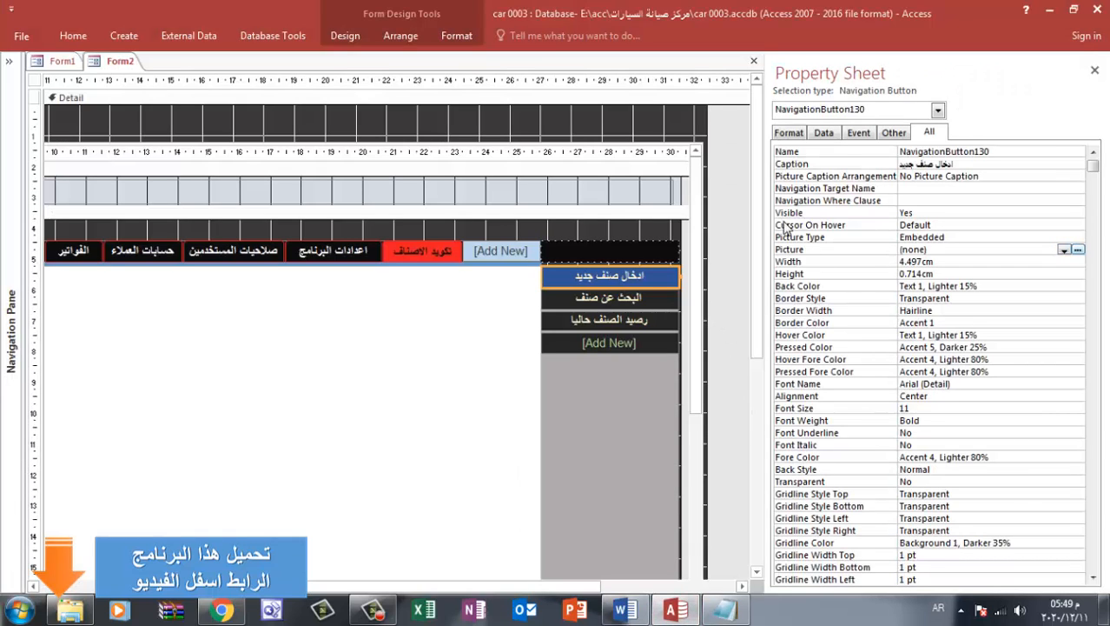
pyautogui.click(1078, 250)
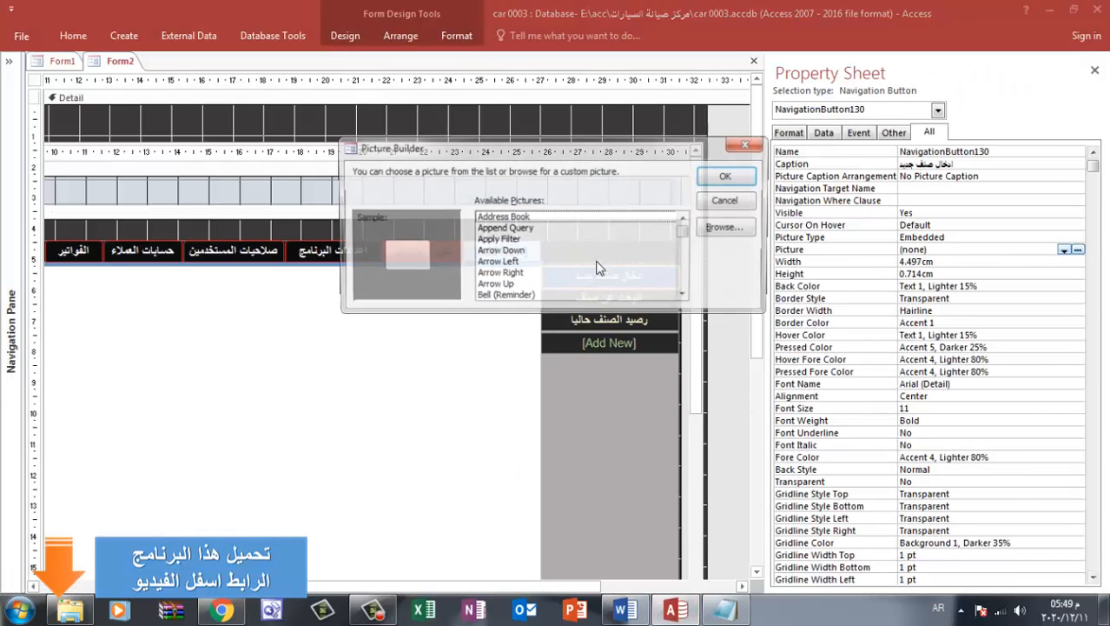
pyautogui.click(723, 230)
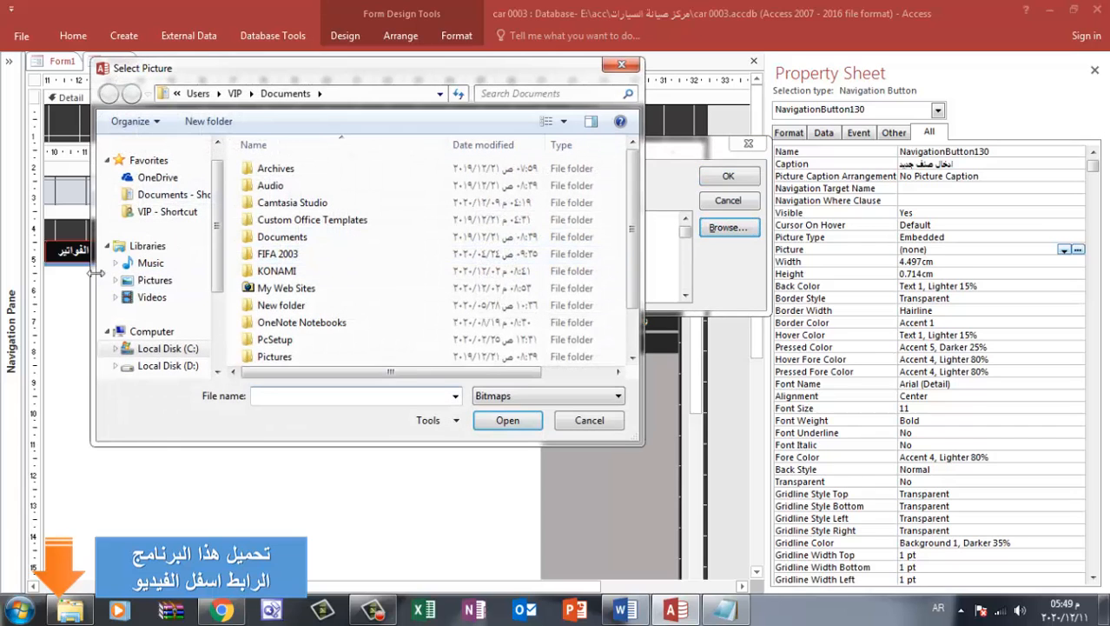
pyautogui.click(152, 283)
pyautogui.doubleClick(278, 252)
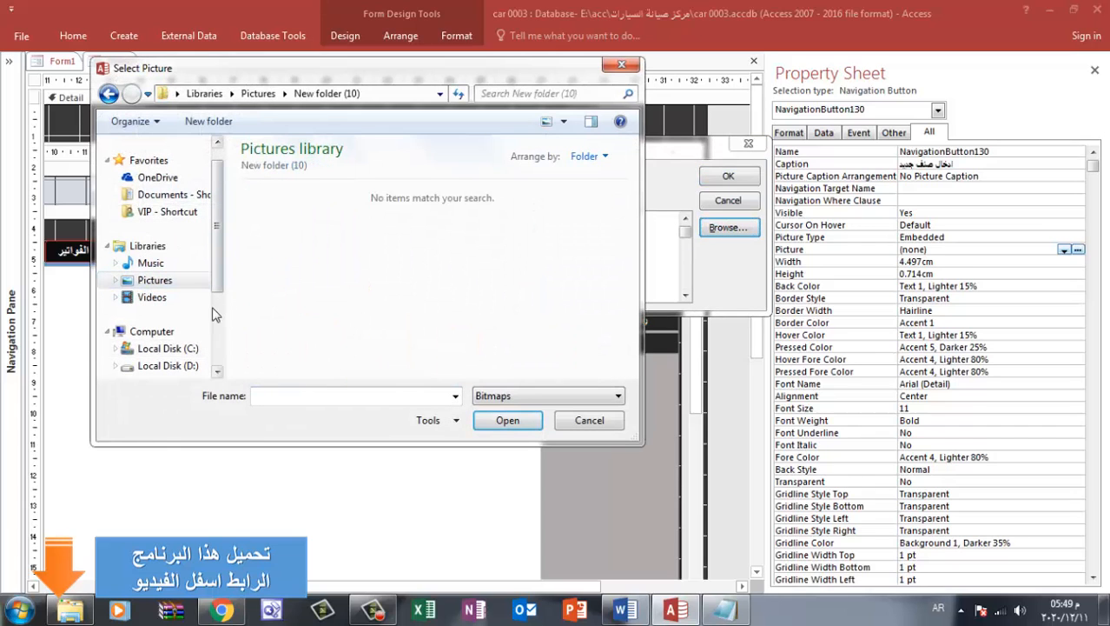
pyautogui.click(531, 398)
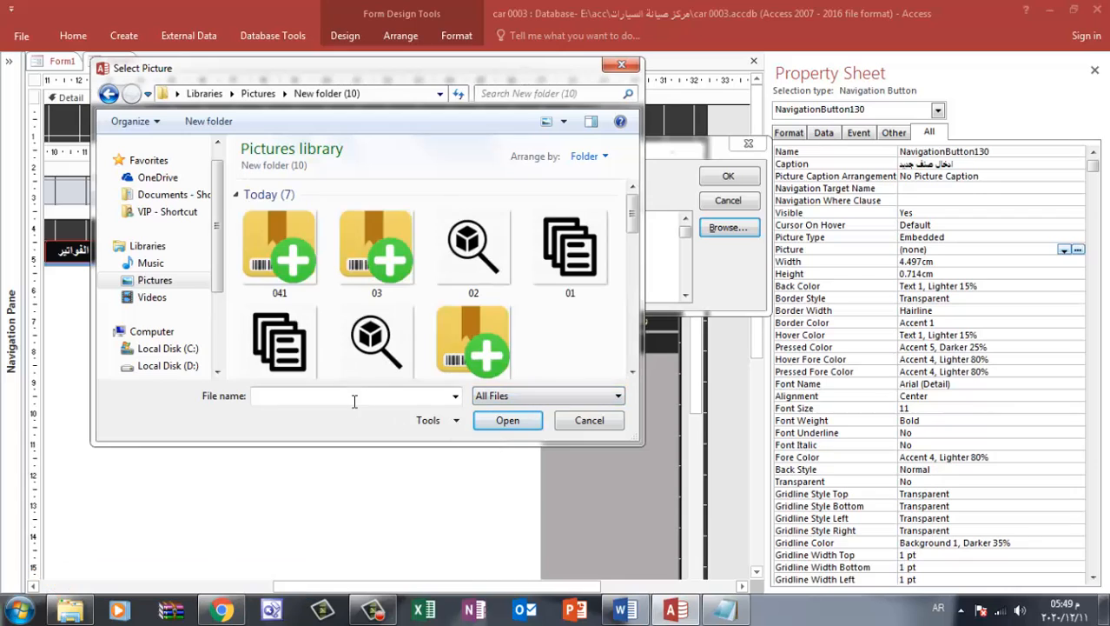
pyautogui.doubleClick(287, 265)
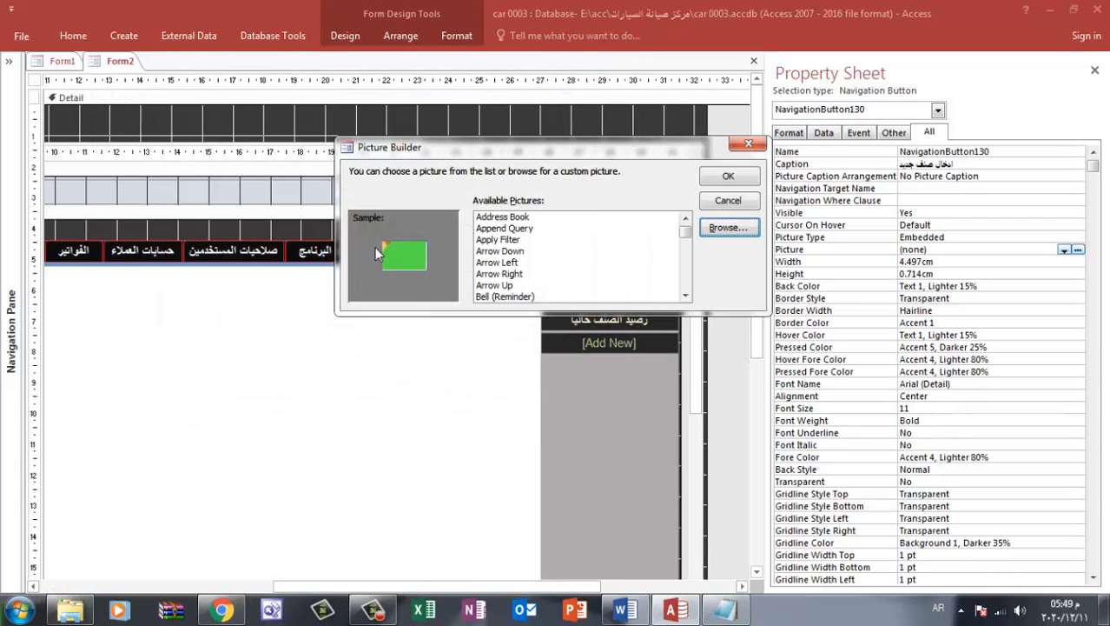
pyautogui.click(752, 146)
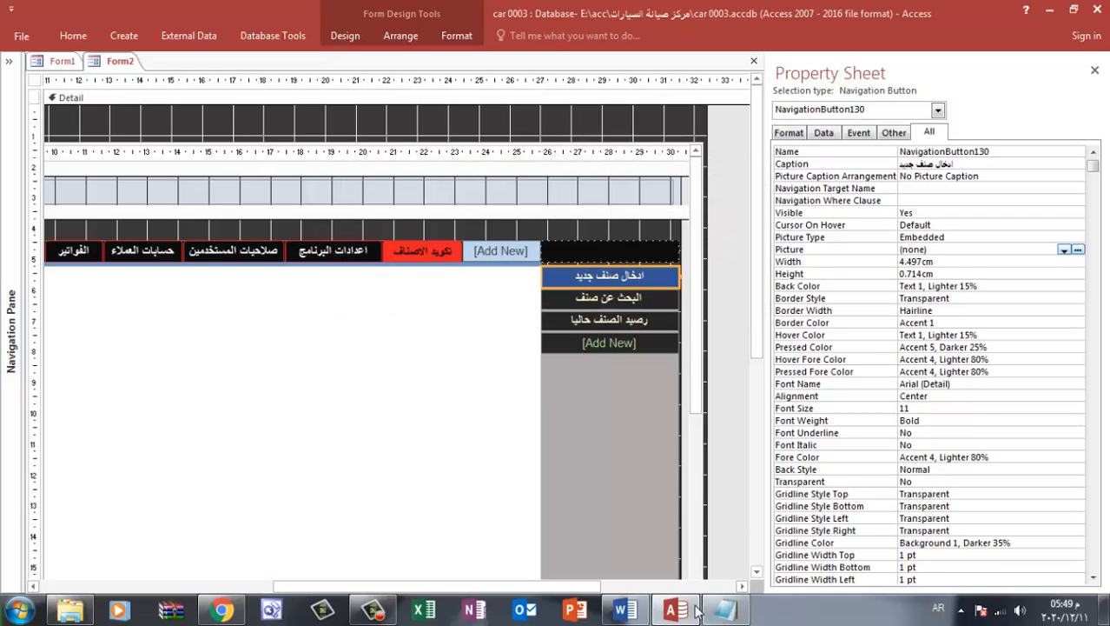
# Switch to Word and magnify the document to 200% around the tiny package picture
pyautogui.click(627, 611)
pyautogui.click(775, 312)
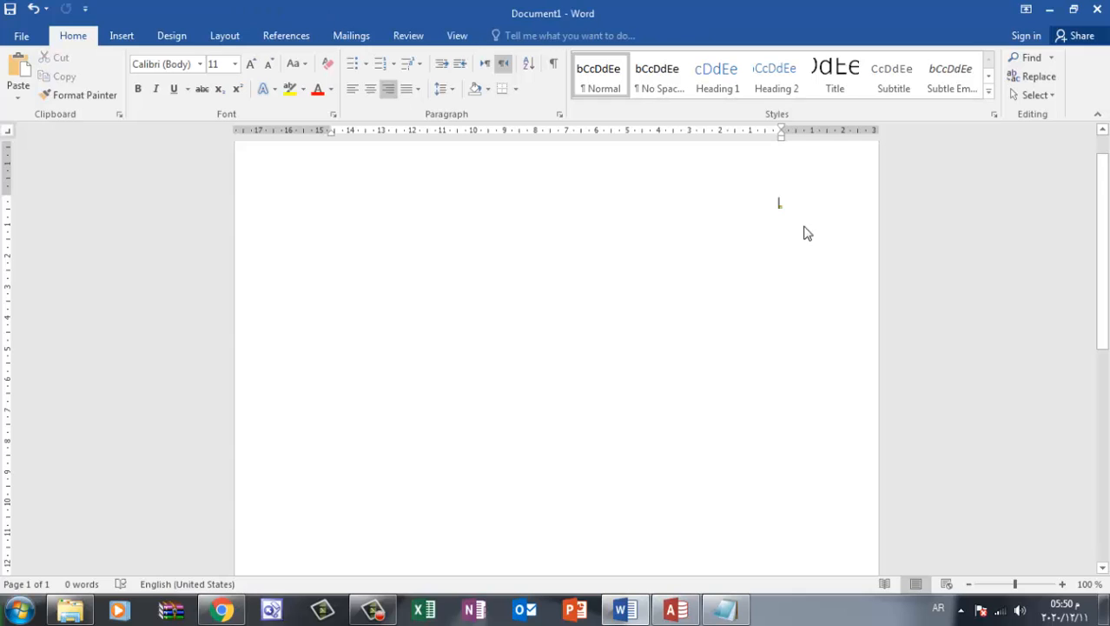
pyautogui.click(782, 207)
pyautogui.click(718, 262)
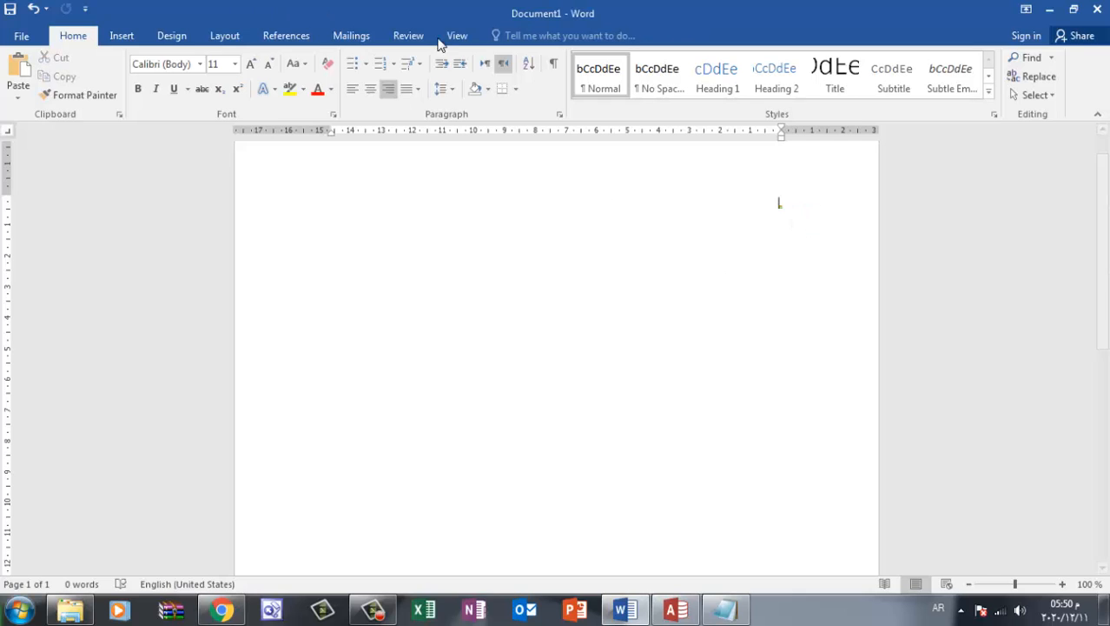
pyautogui.click(457, 39)
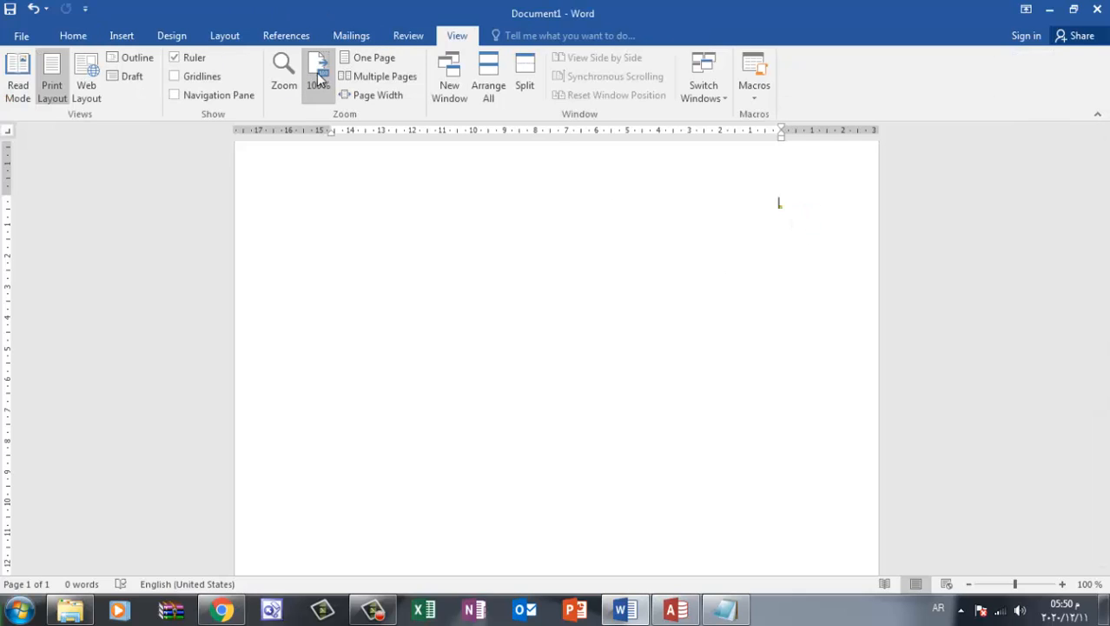
pyautogui.click(287, 72)
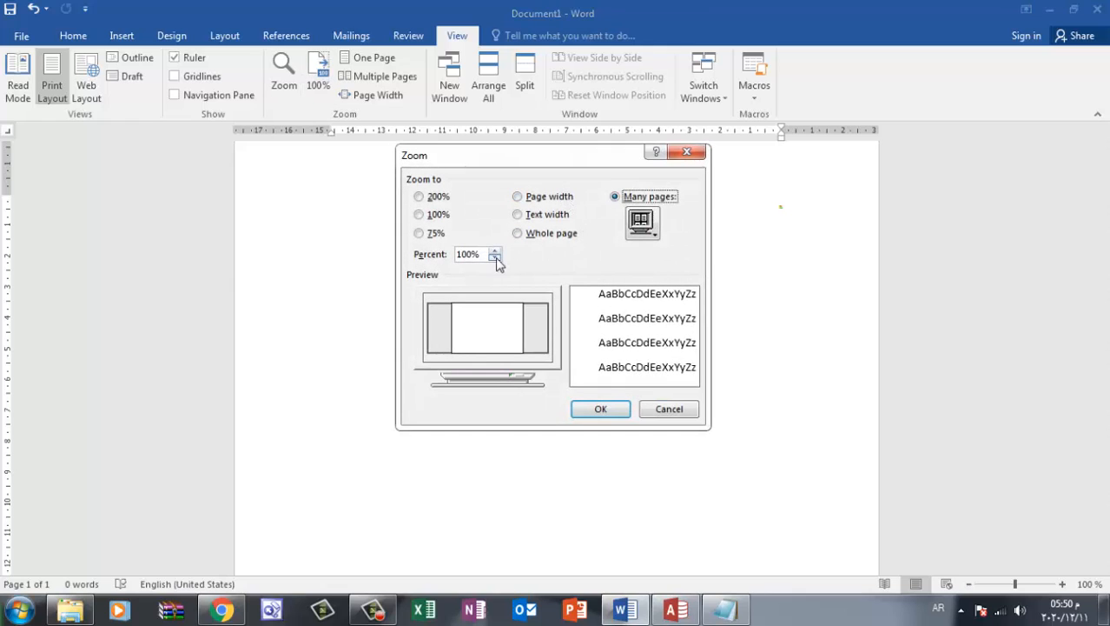
pyautogui.click(494, 250)
pyautogui.click(494, 250)
pyautogui.click(494, 250)
pyautogui.click(493, 250)
pyautogui.click(493, 251)
pyautogui.moveTo(483, 254); pyautogui.dragTo(443, 250)
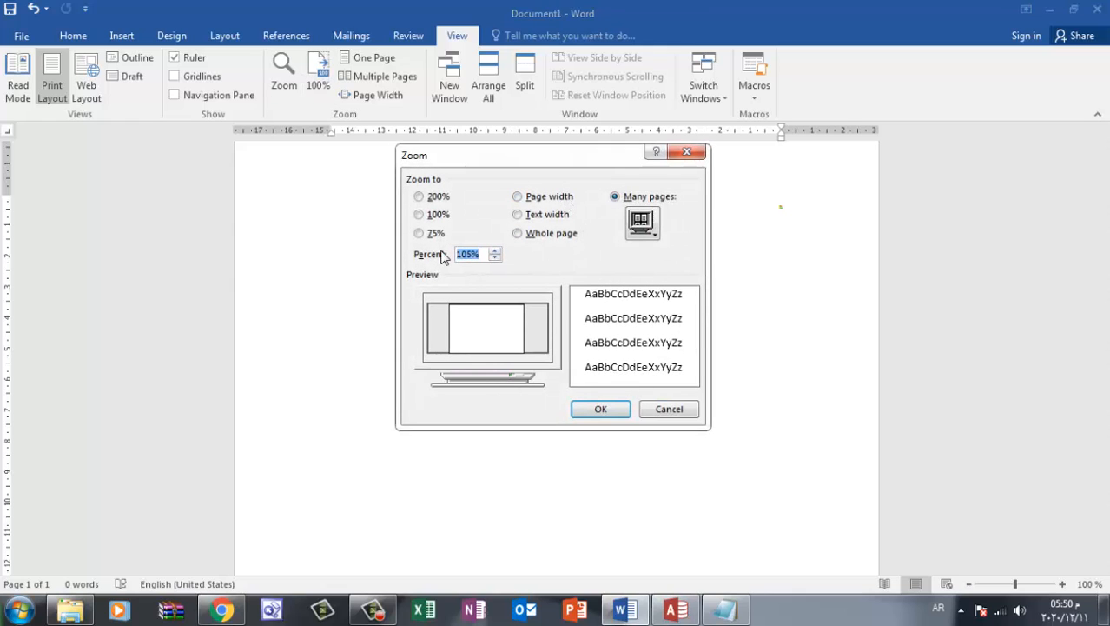
pyautogui.press('BackSpace')
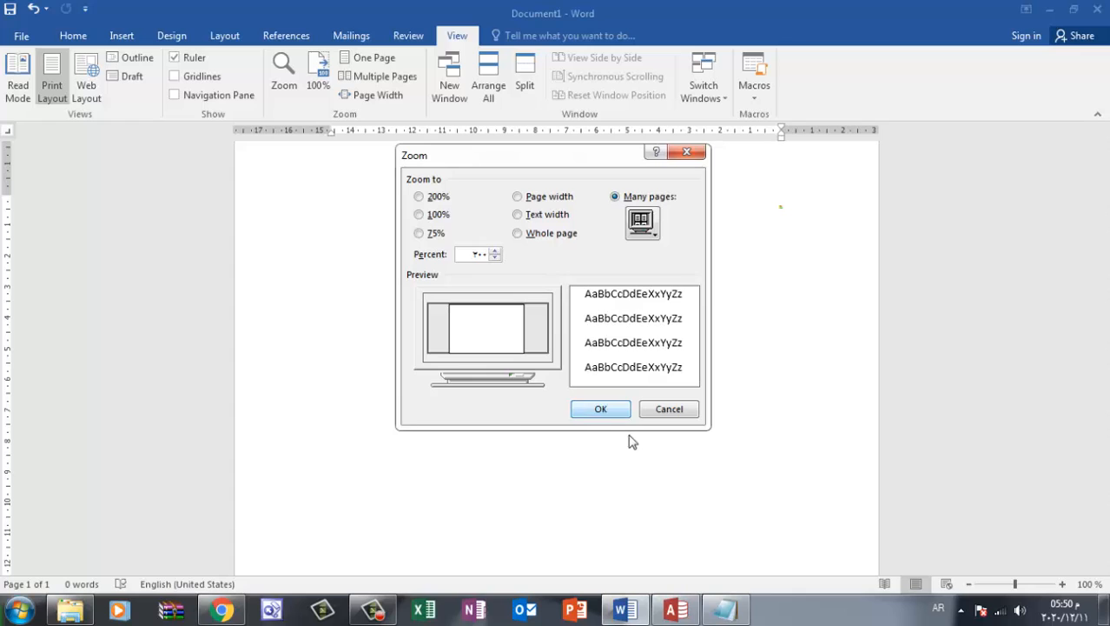
pyautogui.click(601, 409)
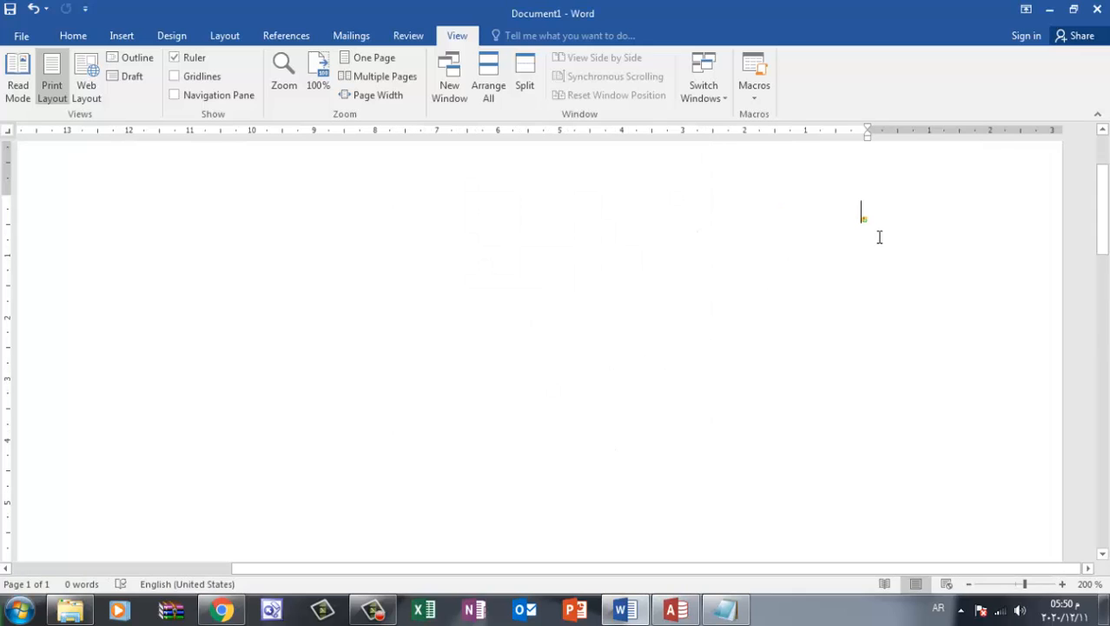
# Set the package picture's height to 0.01 cm, followed by 0 cm for both its height and width
pyautogui.click(861, 218)
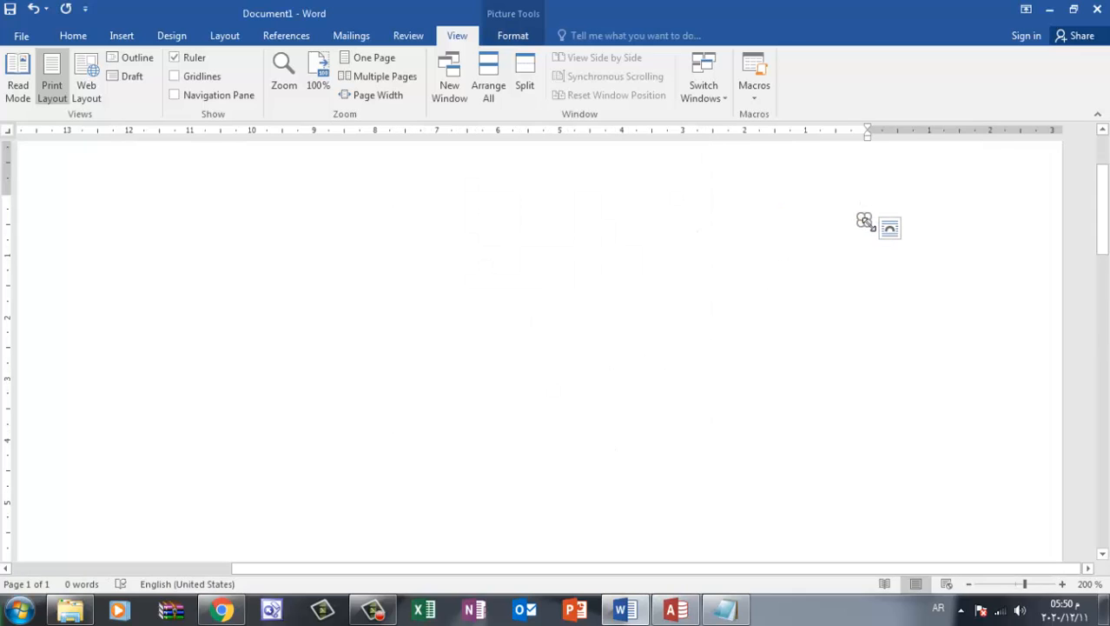
pyautogui.click(495, 42)
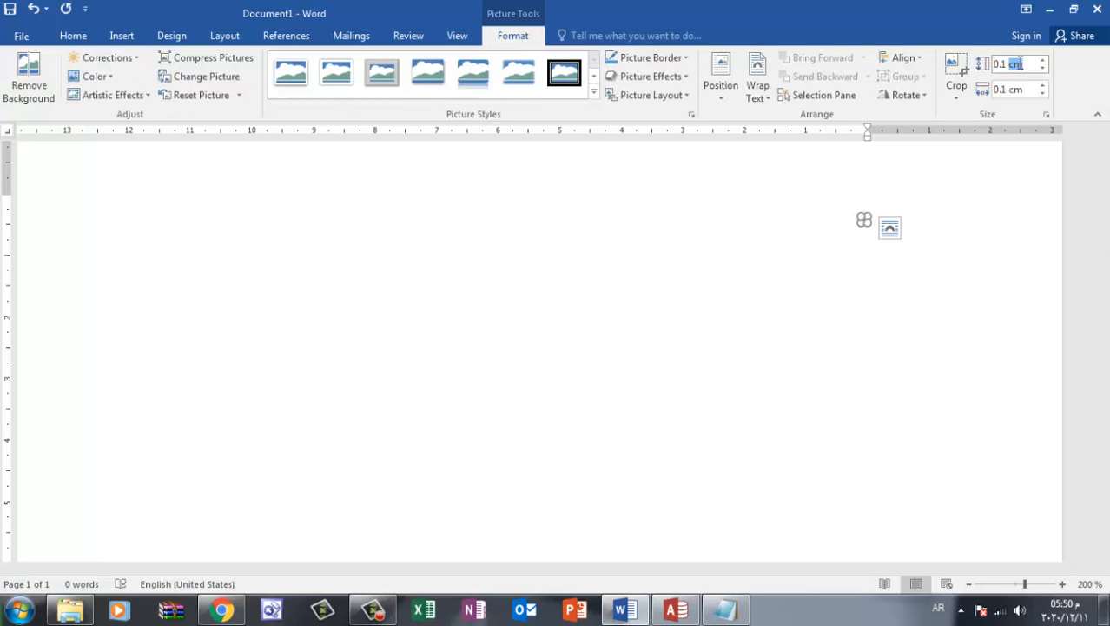
pyautogui.moveTo(1021, 64); pyautogui.dragTo(997, 64)
pyautogui.press('BackSpace')
pyautogui.moveTo(995, 89); pyautogui.dragTo(1006, 84)
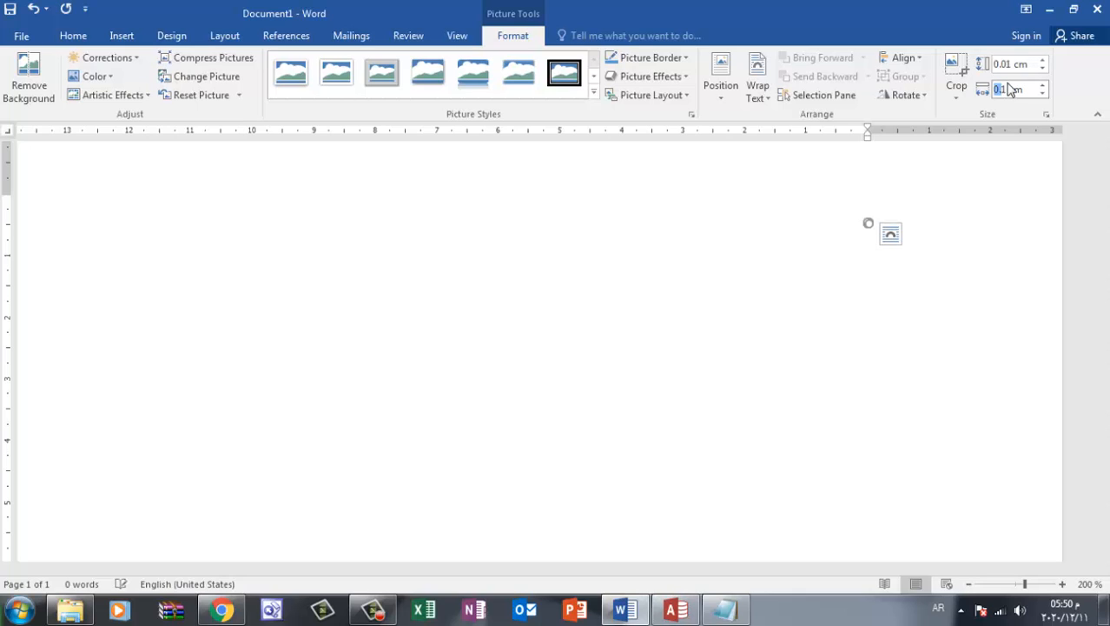
pyautogui.click(1039, 69)
pyautogui.click(1027, 66)
pyautogui.click(1022, 90)
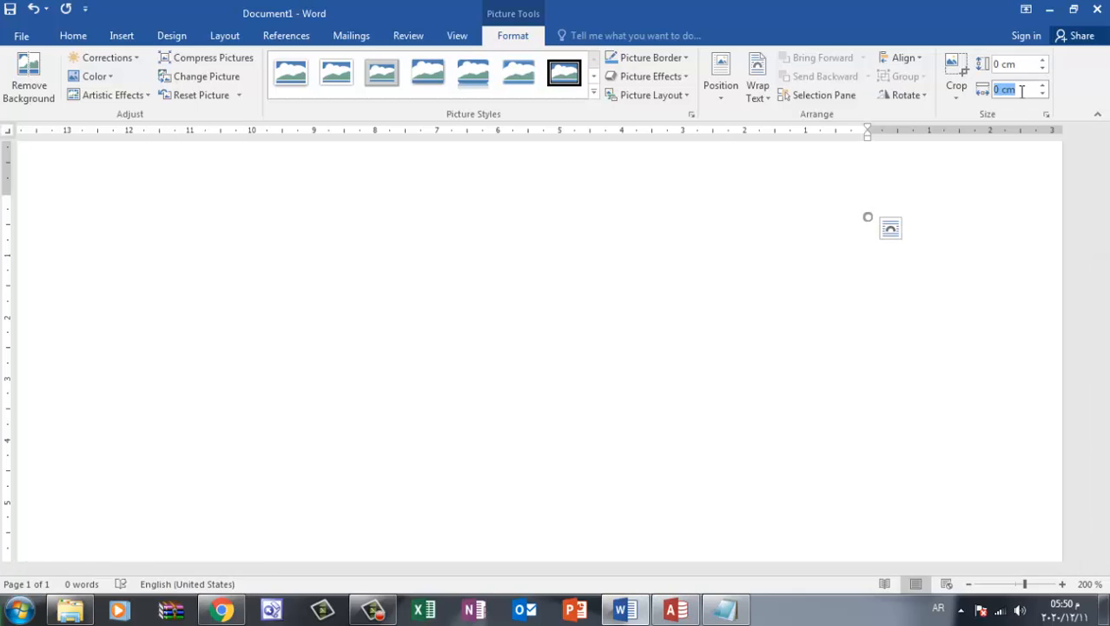
# Deselect the picture and restore the Word document's zoom to 100%
pyautogui.click(932, 213)
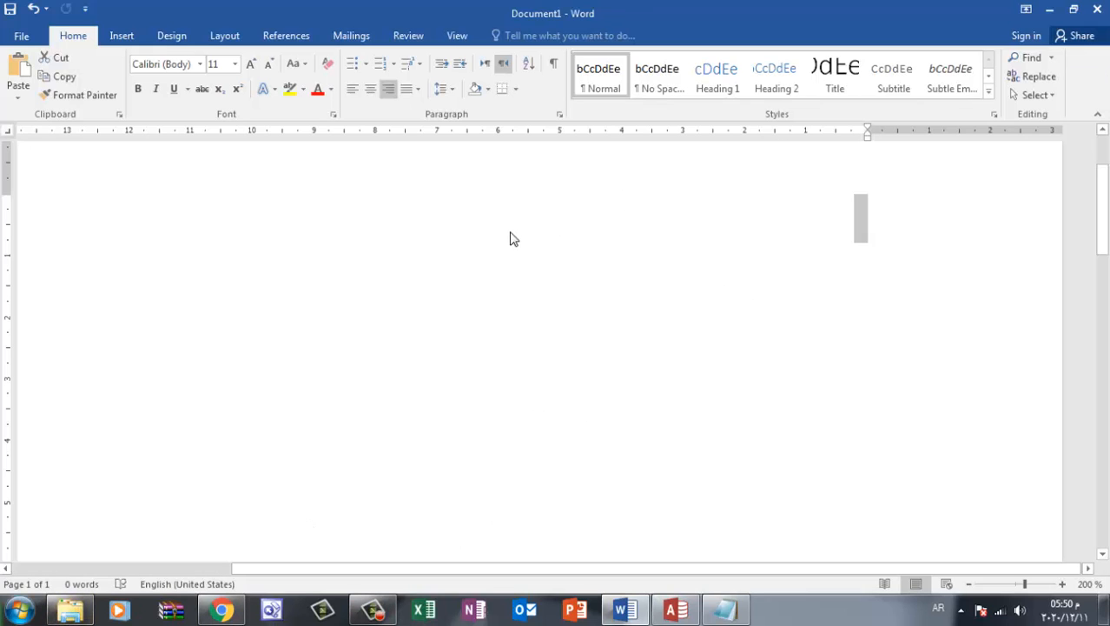
pyautogui.click(129, 42)
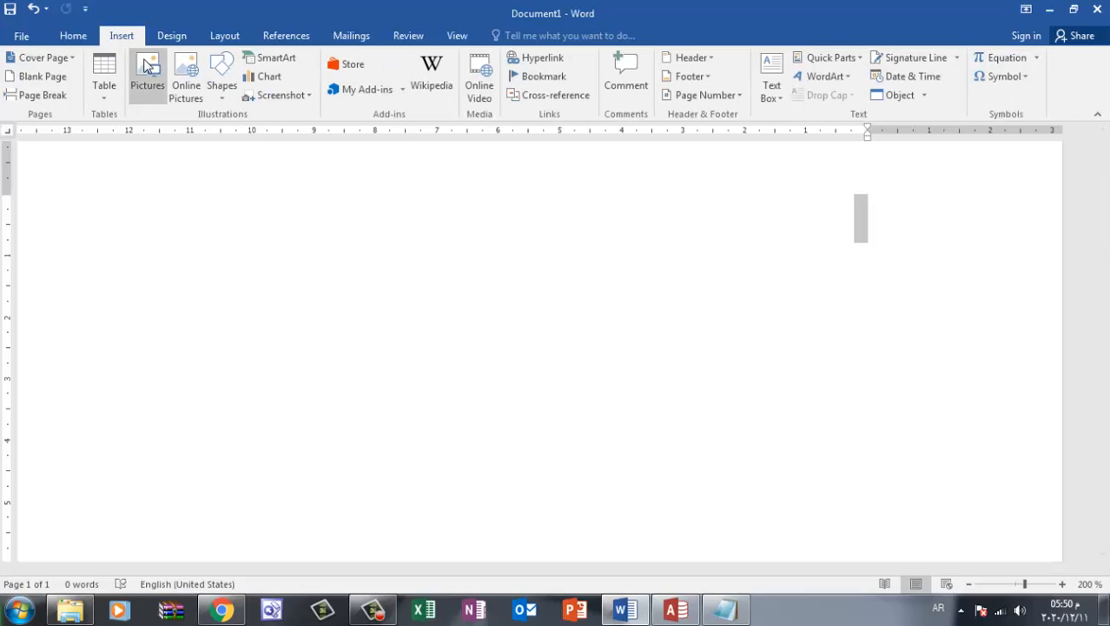
pyautogui.click(177, 38)
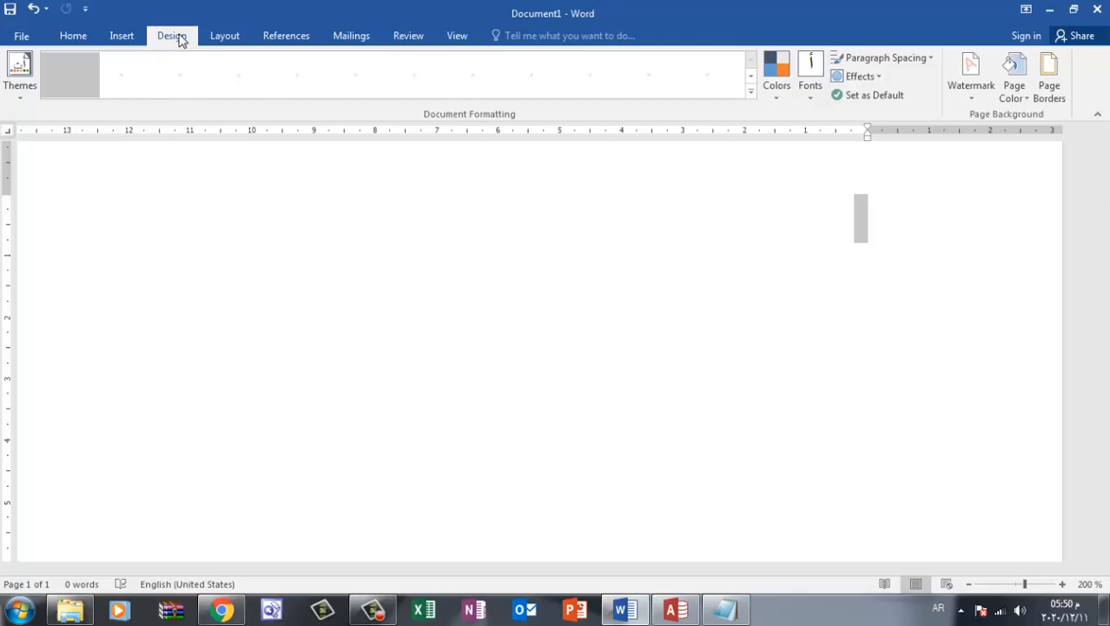
pyautogui.click(126, 37)
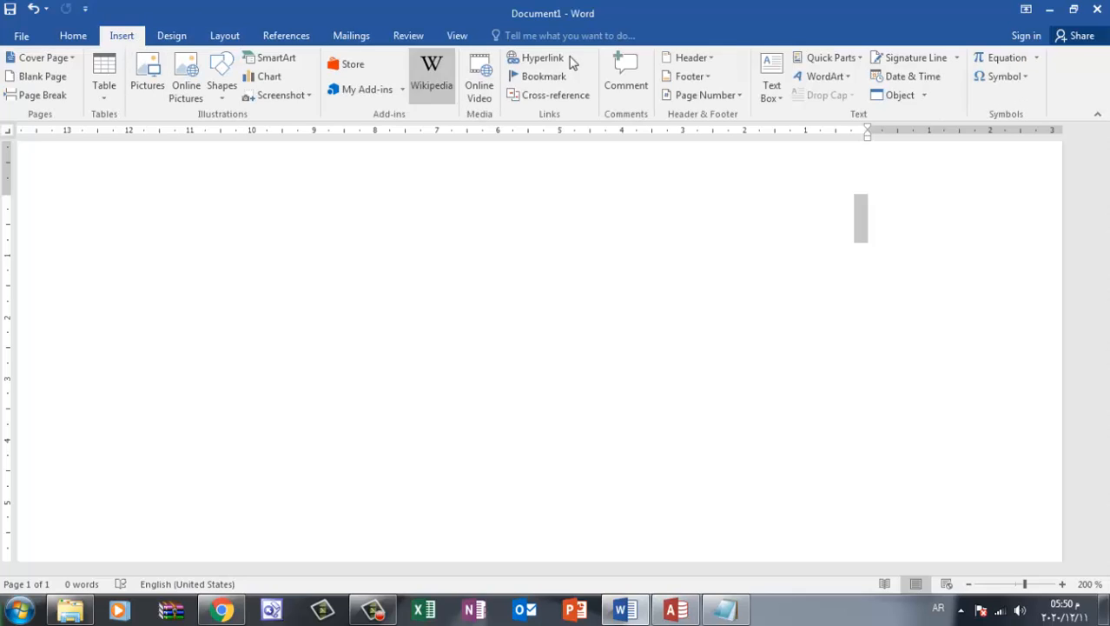
pyautogui.click(457, 36)
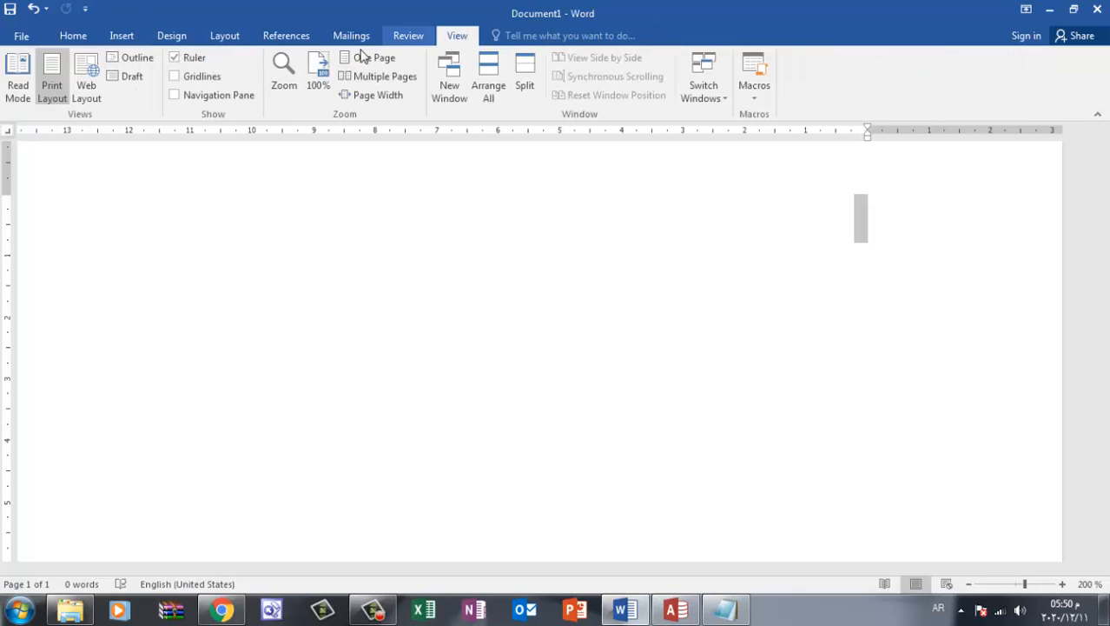
pyautogui.click(316, 87)
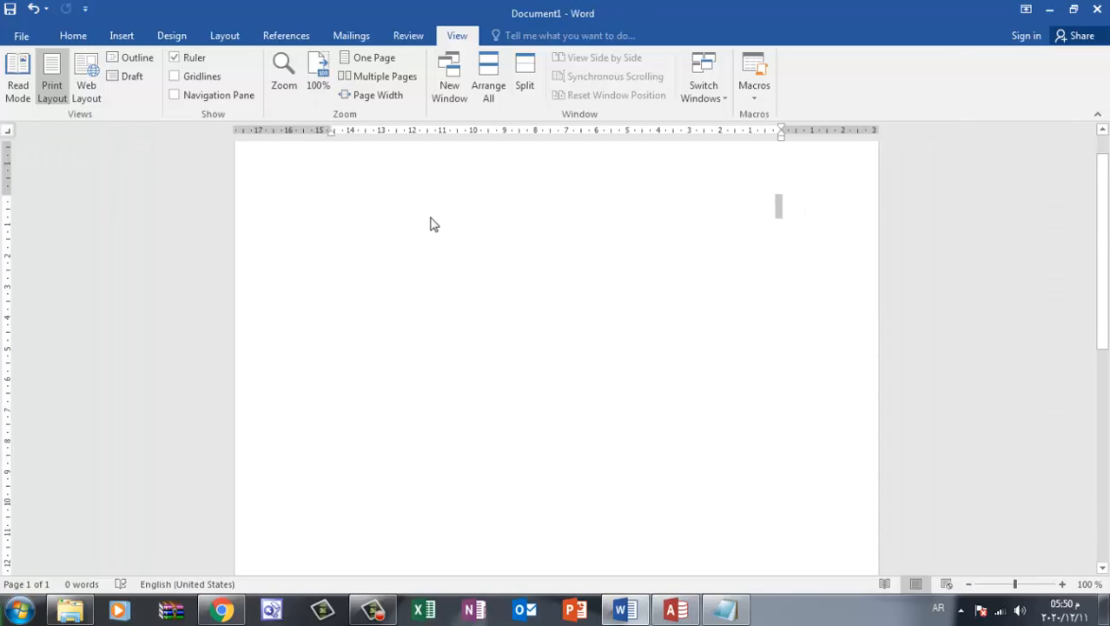
pyautogui.click(689, 218)
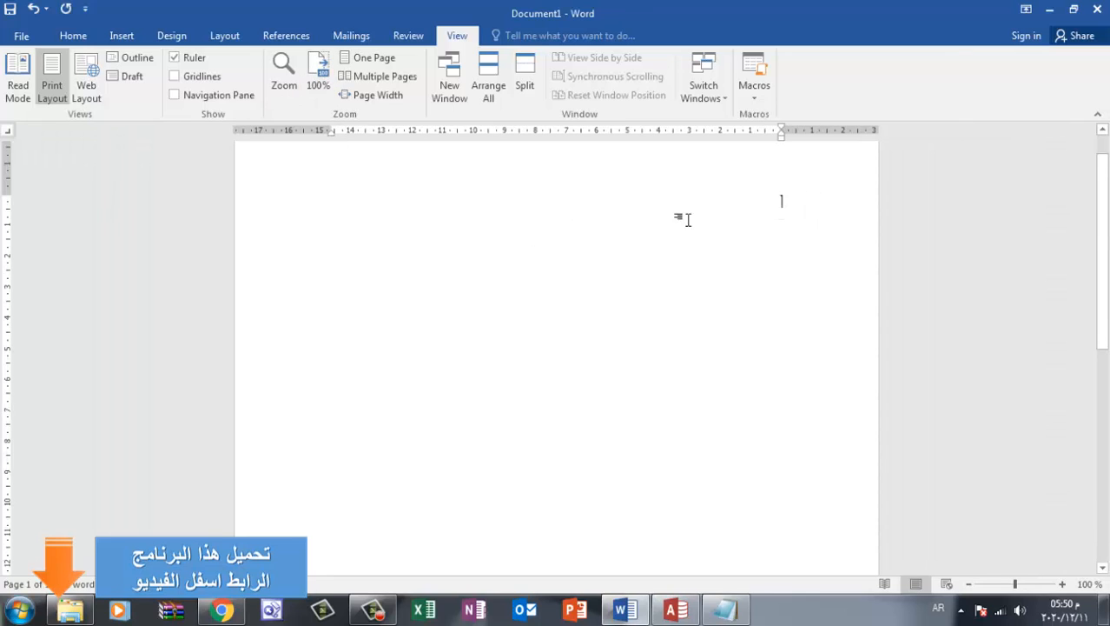
# Switch to Access and assign picture 02 from New folder (10) to the البحث عن صنف button through Picture Builder, showing all file types
pyautogui.click(686, 618)
pyautogui.click(638, 300)
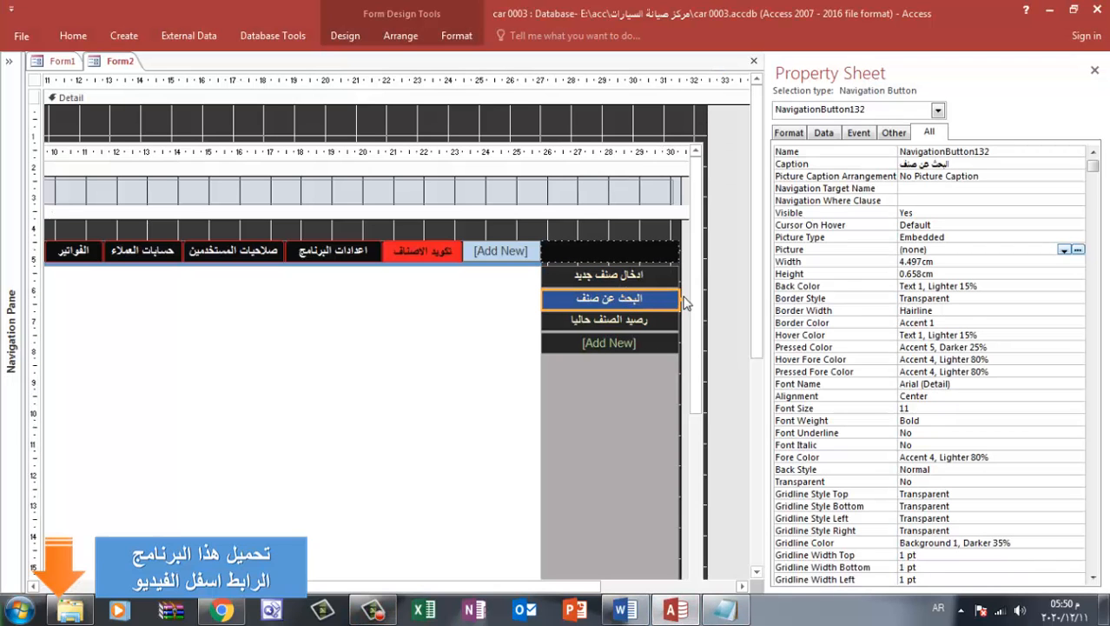
pyautogui.doubleClick(942, 249)
pyautogui.click(947, 249)
pyautogui.click(1078, 249)
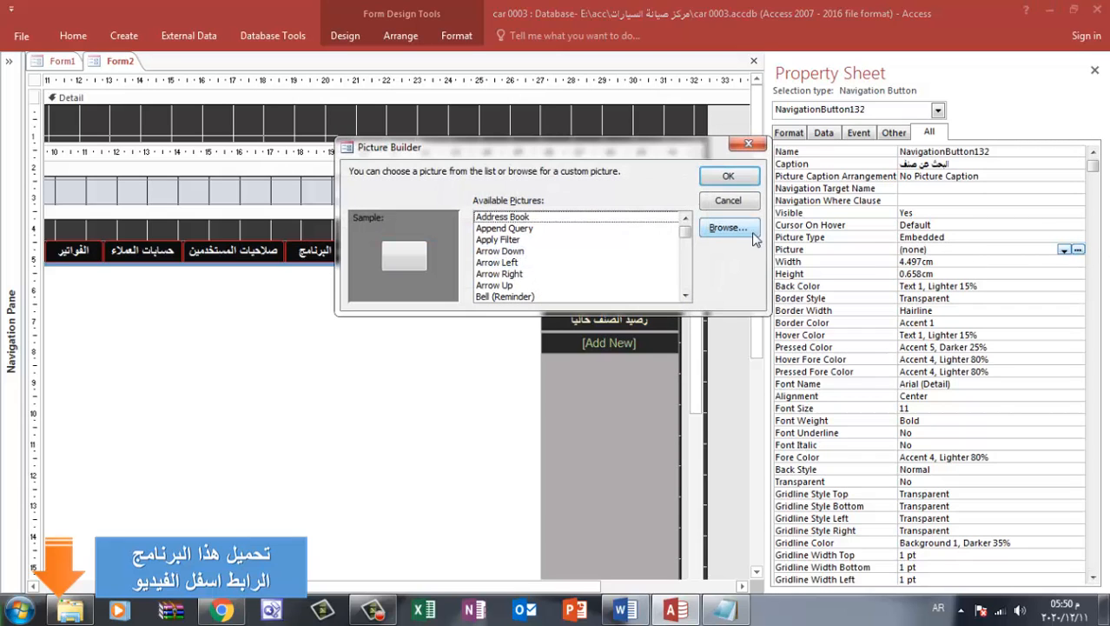
pyautogui.click(754, 233)
pyautogui.click(148, 280)
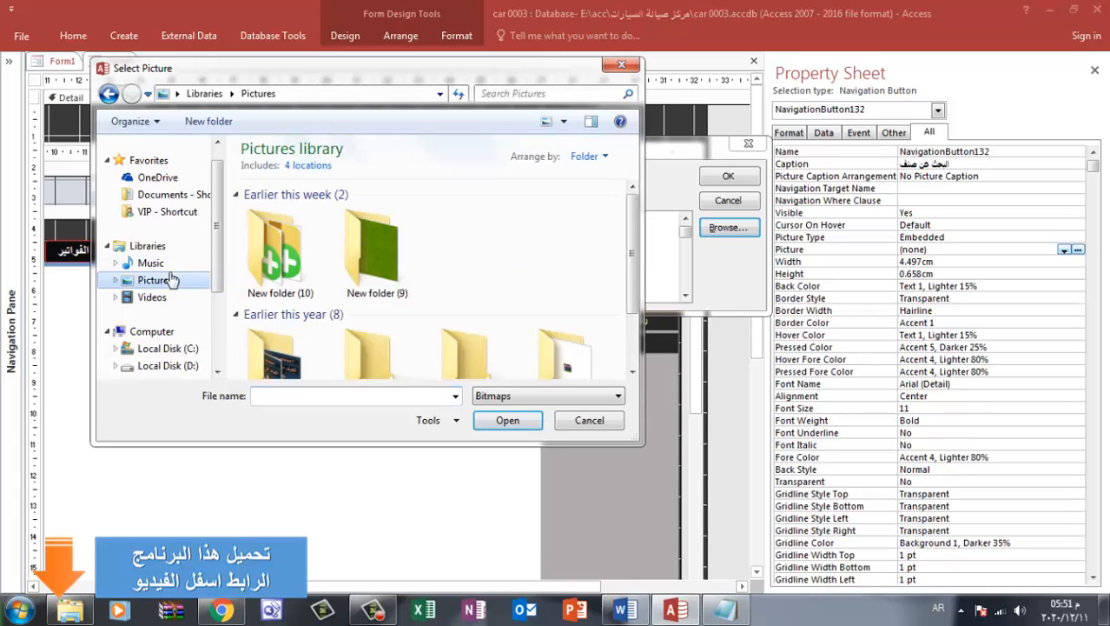
pyautogui.doubleClick(294, 251)
pyautogui.click(497, 398)
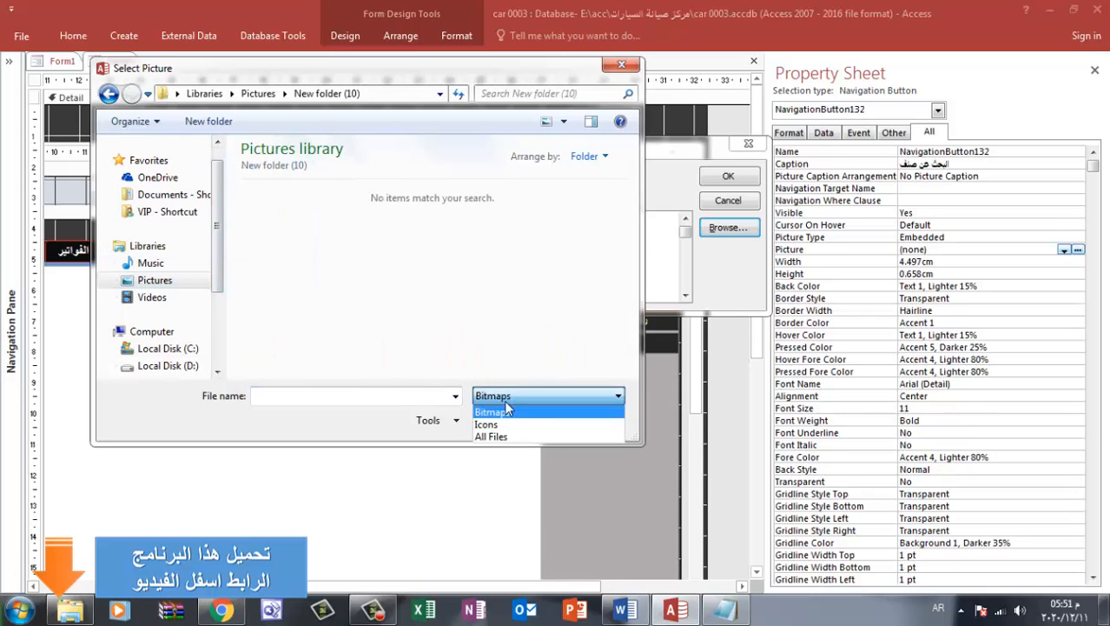
pyautogui.click(504, 438)
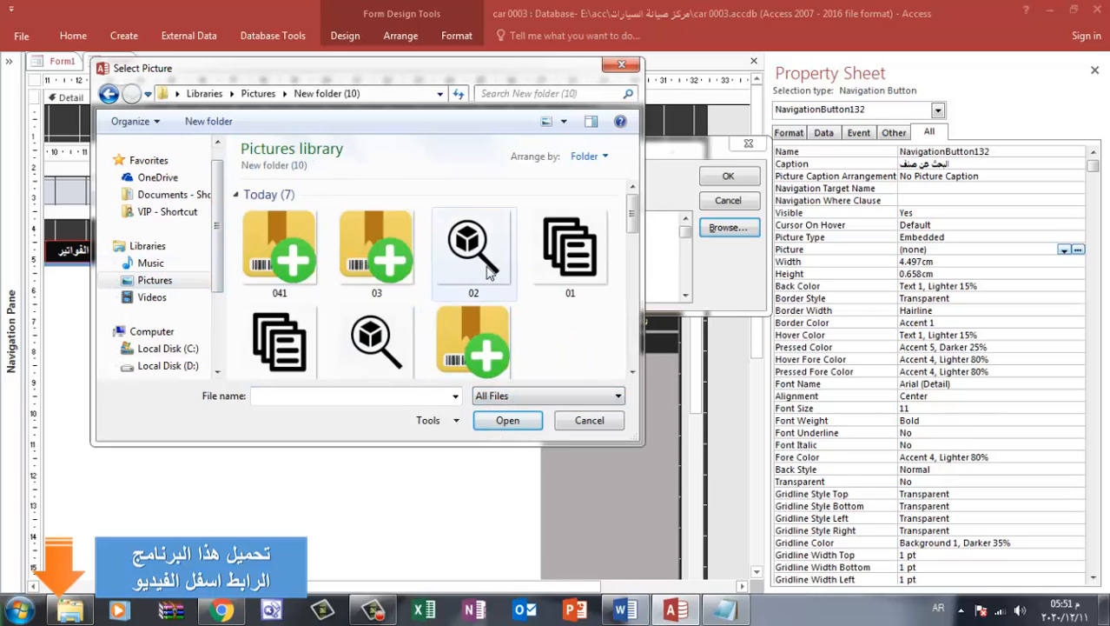
pyautogui.doubleClick(463, 320)
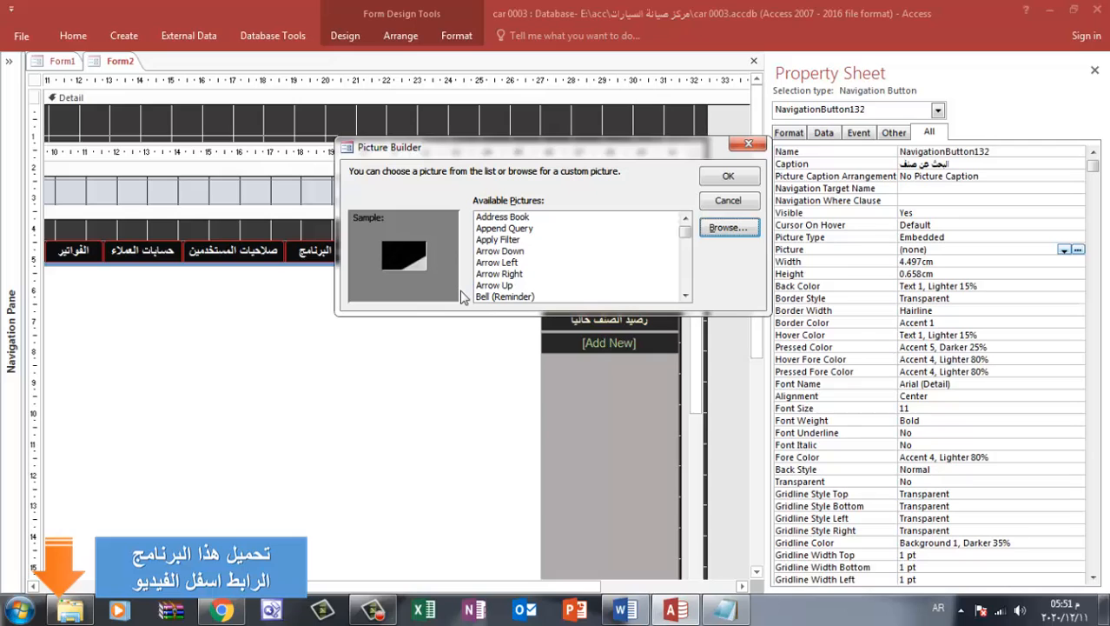
pyautogui.click(728, 176)
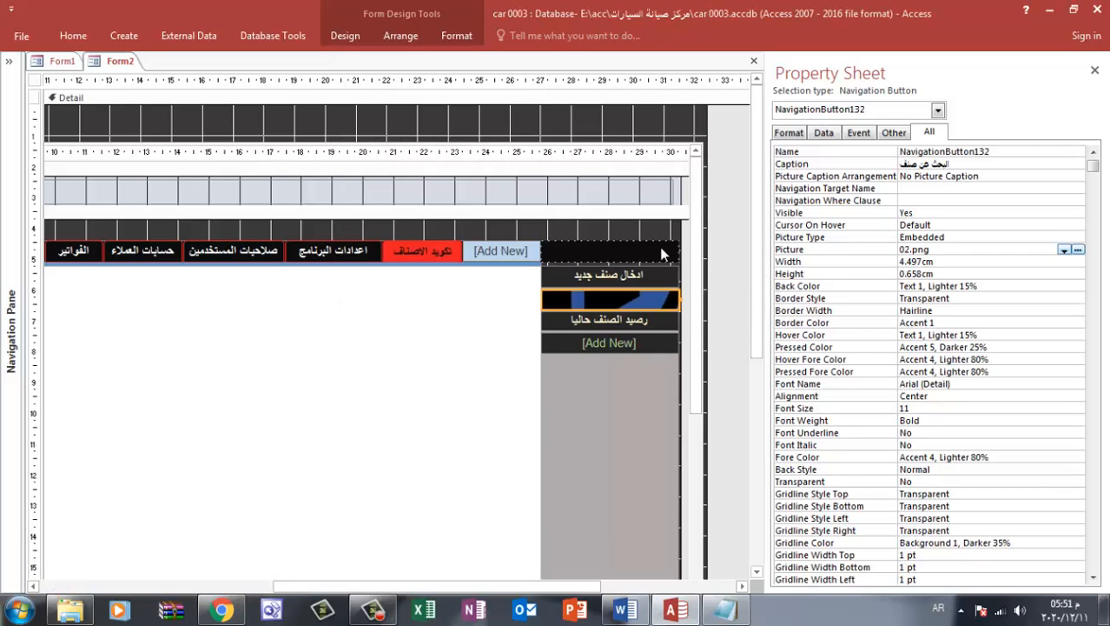
# Remove the 02.png picture from the البحث عن صنف button
pyautogui.moveTo(942, 254); pyautogui.dragTo(892, 254)
pyautogui.press('Delete')
pyautogui.click(938, 266)
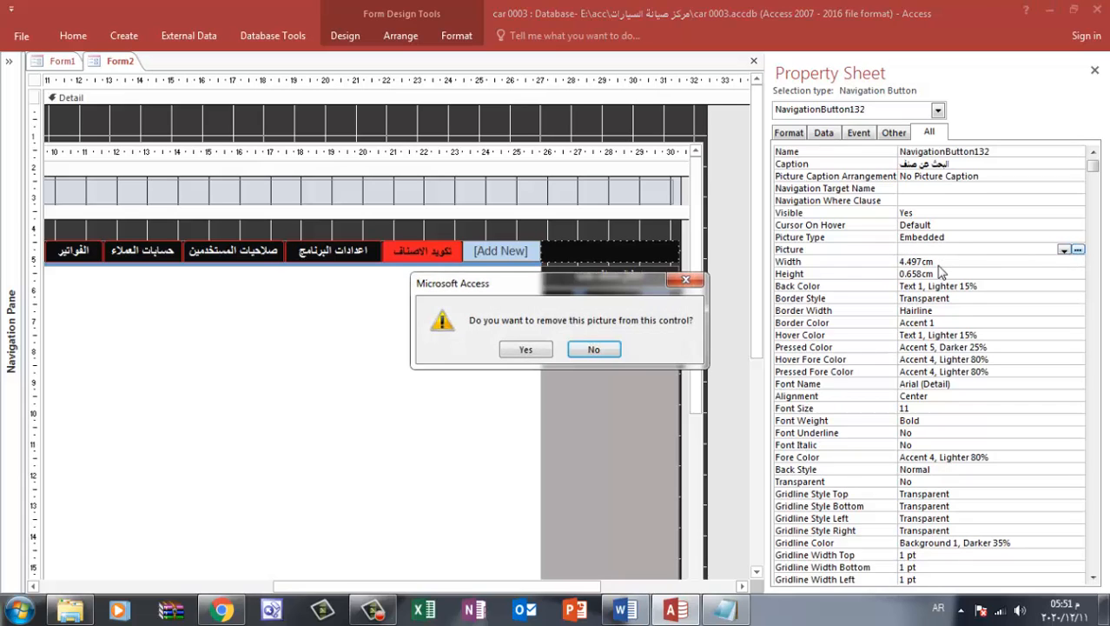
pyautogui.click(527, 349)
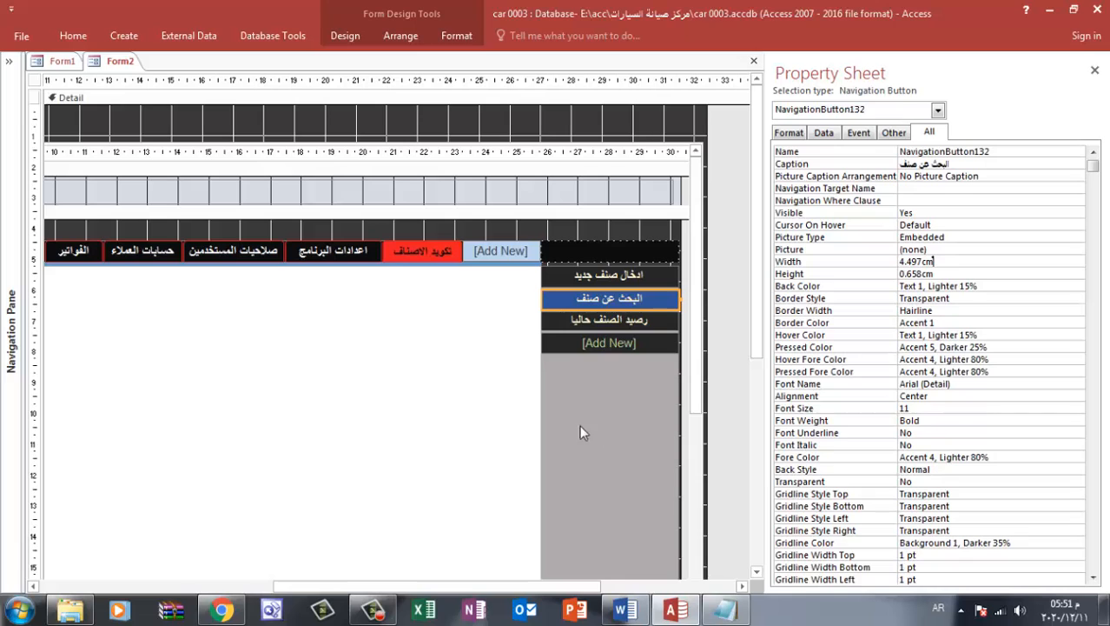
# Switch to Word, insert picture 02 from New folder (10), and delete it from the document
pyautogui.moveTo(639, 613)
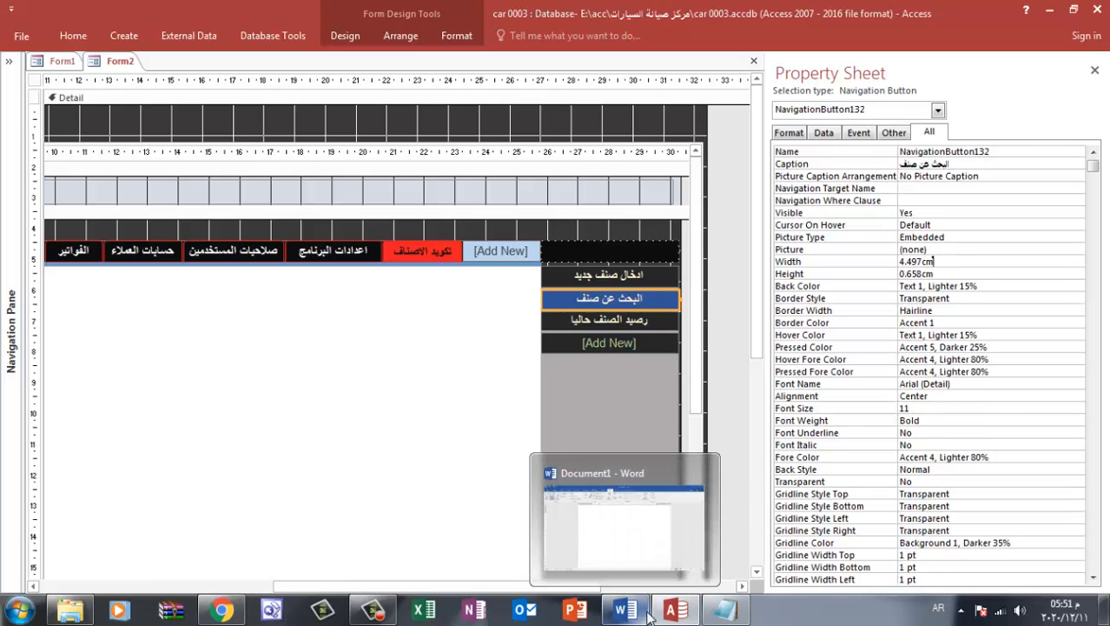
pyautogui.click(622, 612)
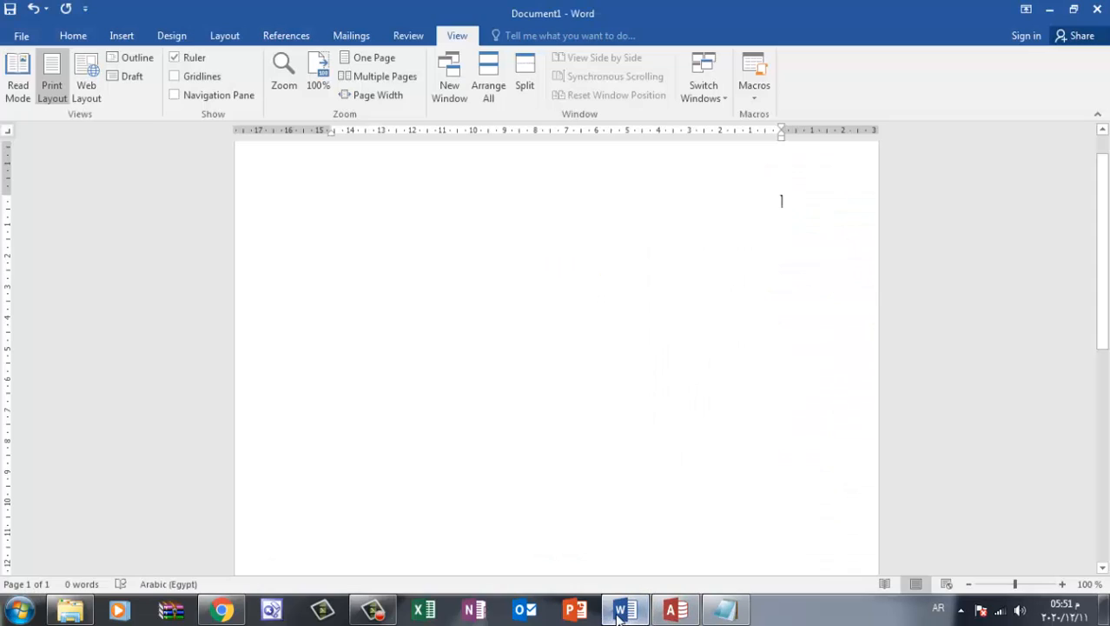
pyautogui.click(73, 40)
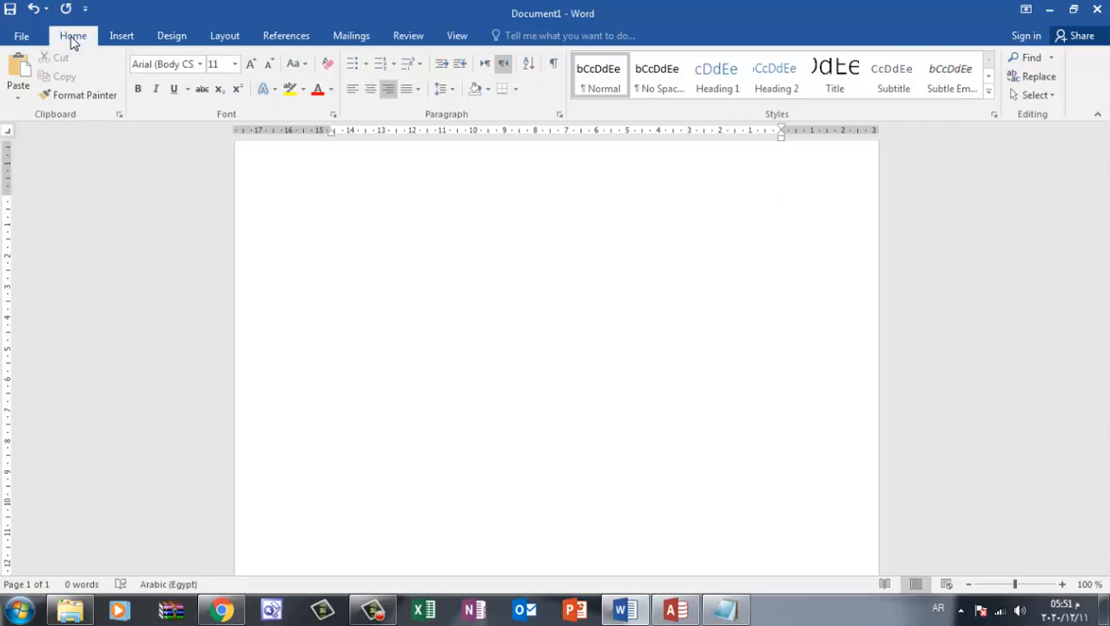
pyautogui.click(122, 37)
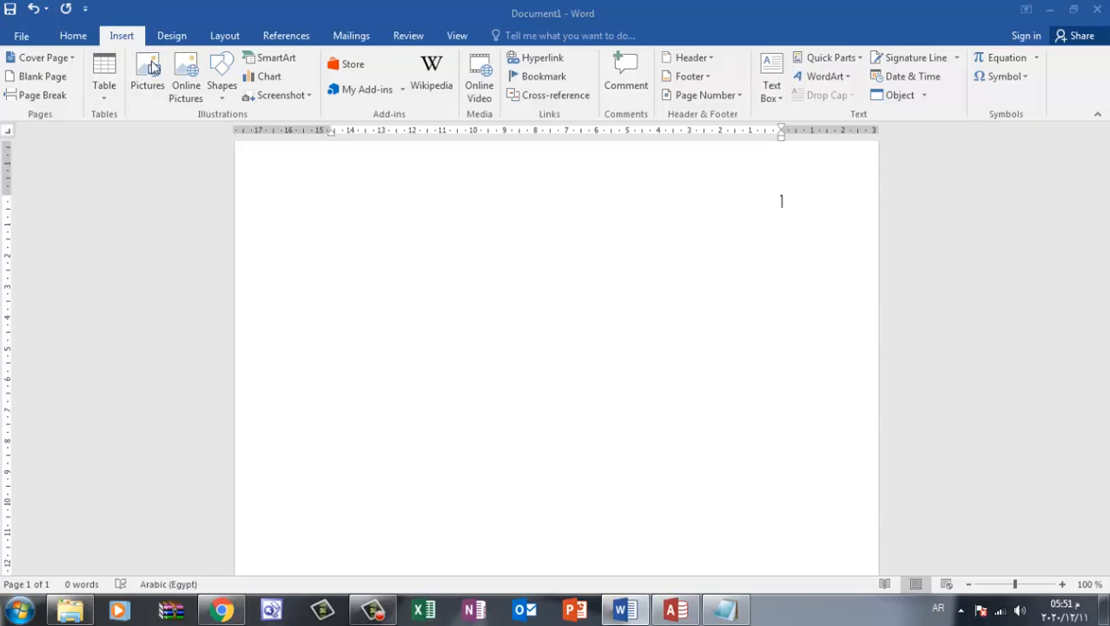
pyautogui.click(150, 67)
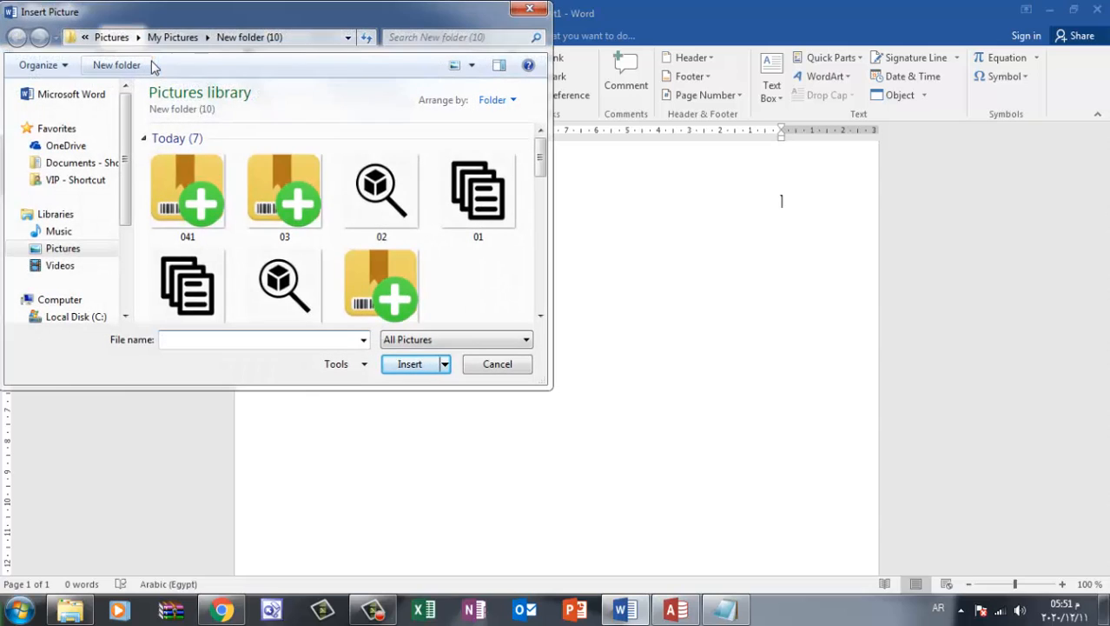
pyautogui.doubleClick(396, 215)
pyautogui.scroll(-3, 666, 253)
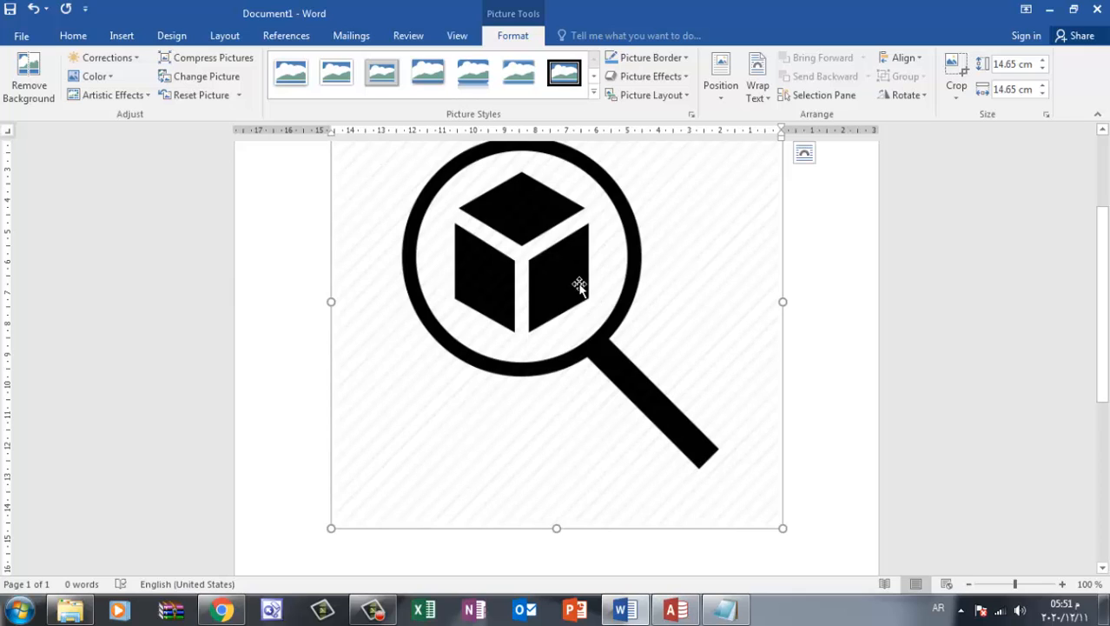
pyautogui.press('Delete')
# Insert the track_order_delivery_search-512 picture from New folder (10) into the document
pyautogui.click(121, 36)
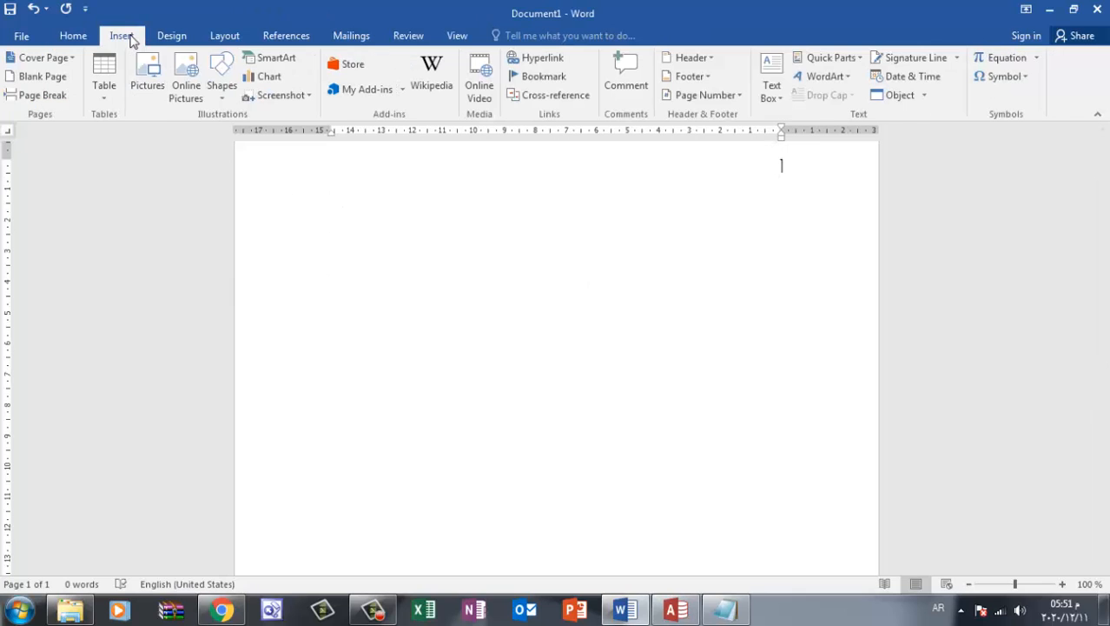
pyautogui.click(143, 73)
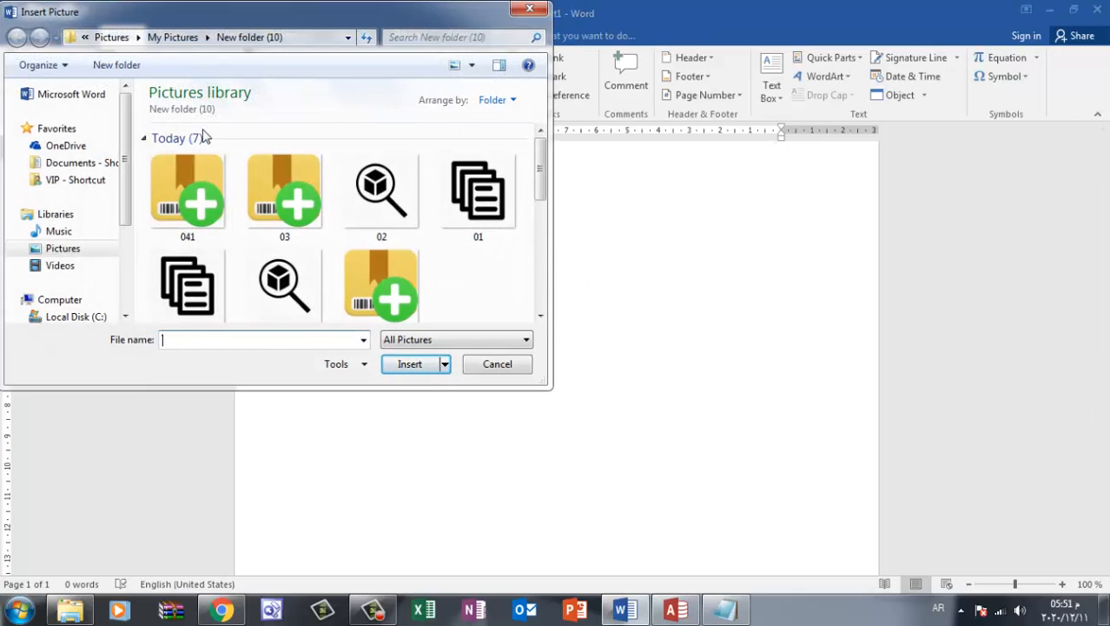
pyautogui.scroll(-2, 383, 183)
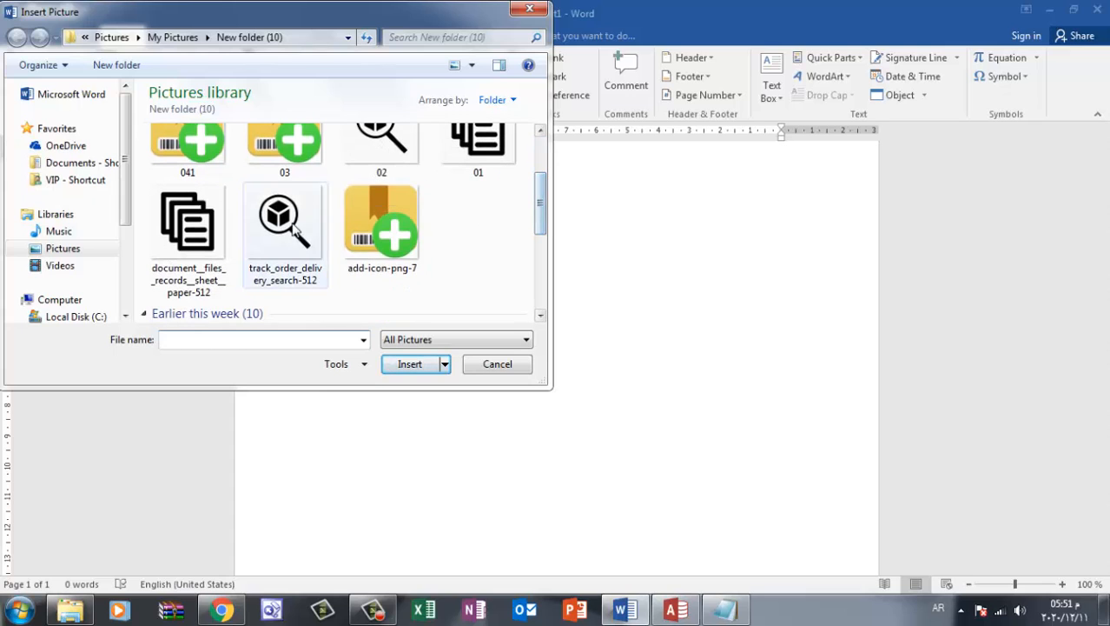
pyautogui.doubleClick(289, 217)
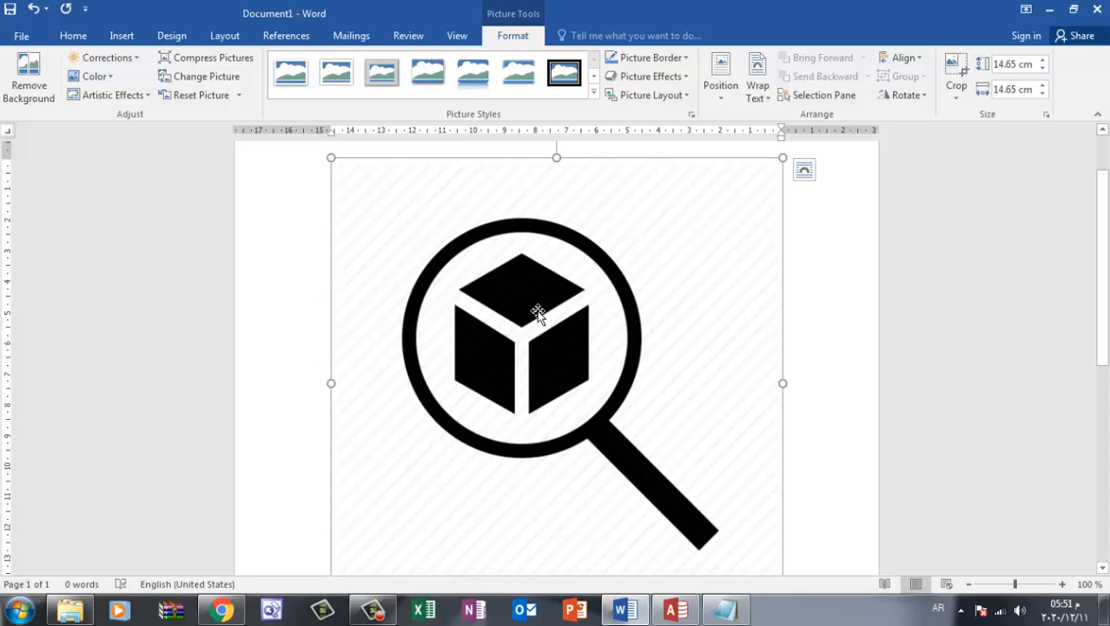
# Set the magnifier picture's height and width to 1.65 cm
pyautogui.click(1011, 63)
pyautogui.moveTo(1005, 65); pyautogui.dragTo(994, 67)
pyautogui.write('1')
pyautogui.press('Tab')
pyautogui.click(999, 89)
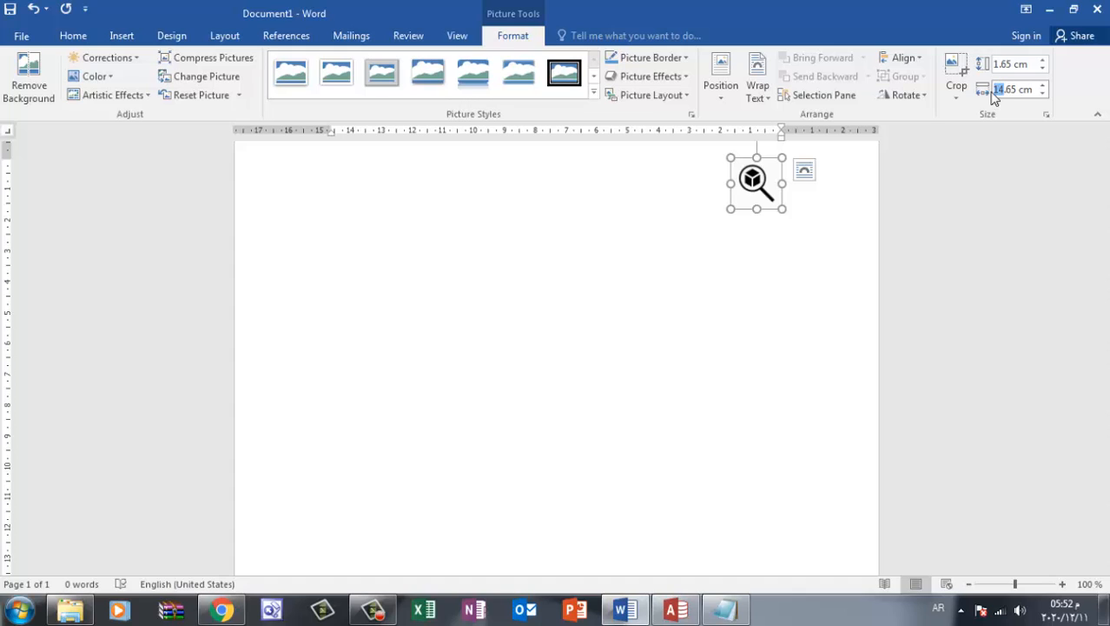
pyautogui.write('1')
pyautogui.click(1026, 67)
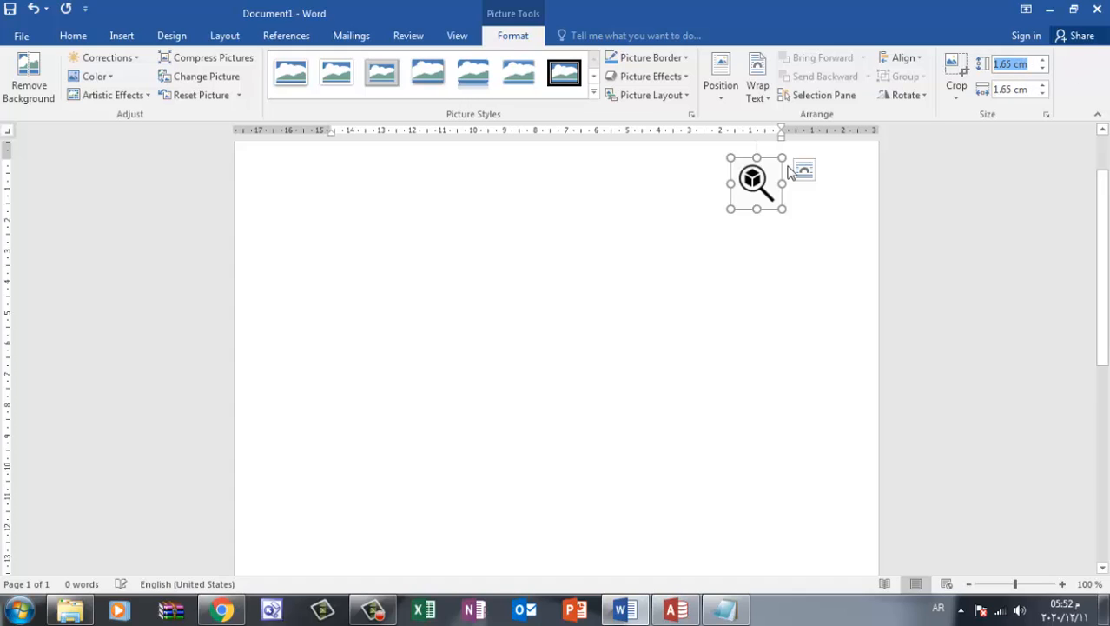
# Reselect the magnifier picture and reduce its height to 0.65 cm
pyautogui.click(757, 241)
pyautogui.click(685, 202)
pyautogui.click(747, 196)
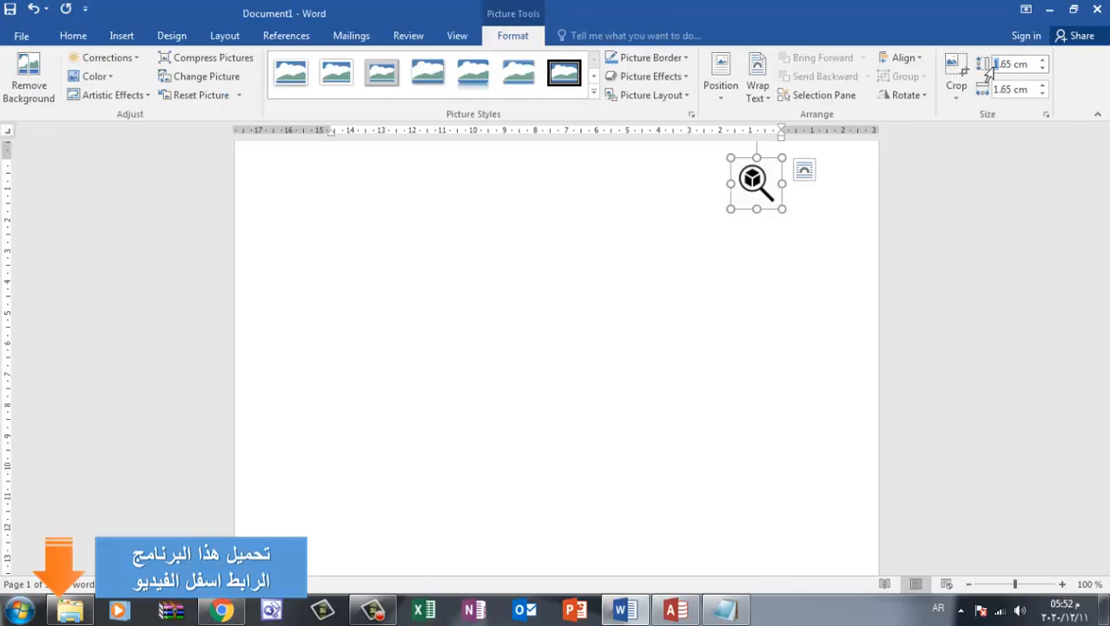
pyautogui.press('Return')
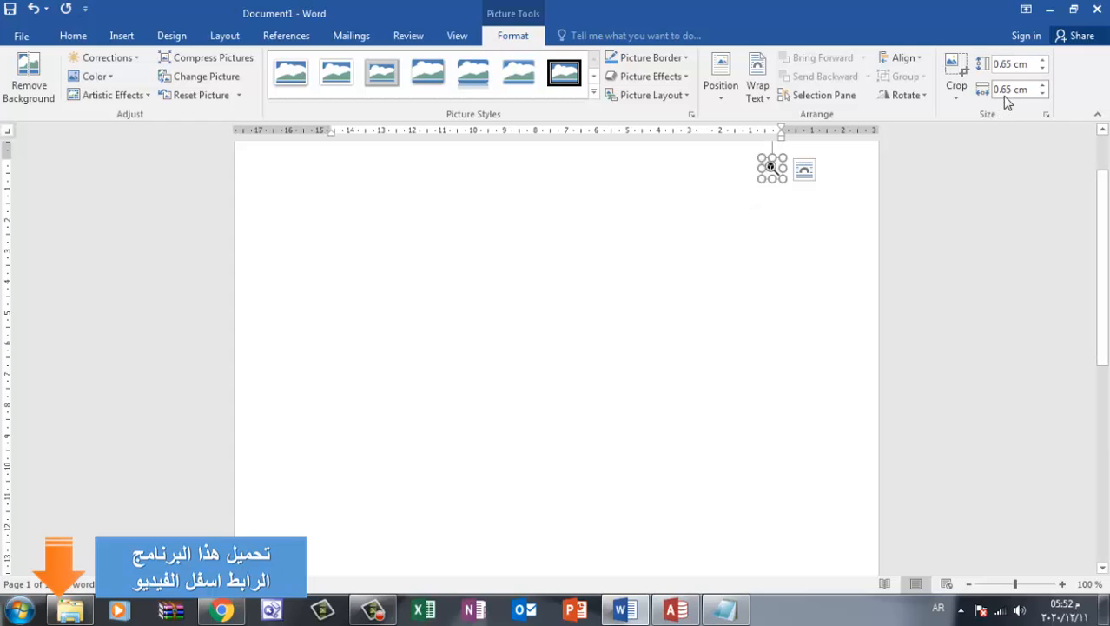
# Set the magnifier picture's height to 0.2 cm
pyautogui.doubleClick(1008, 63)
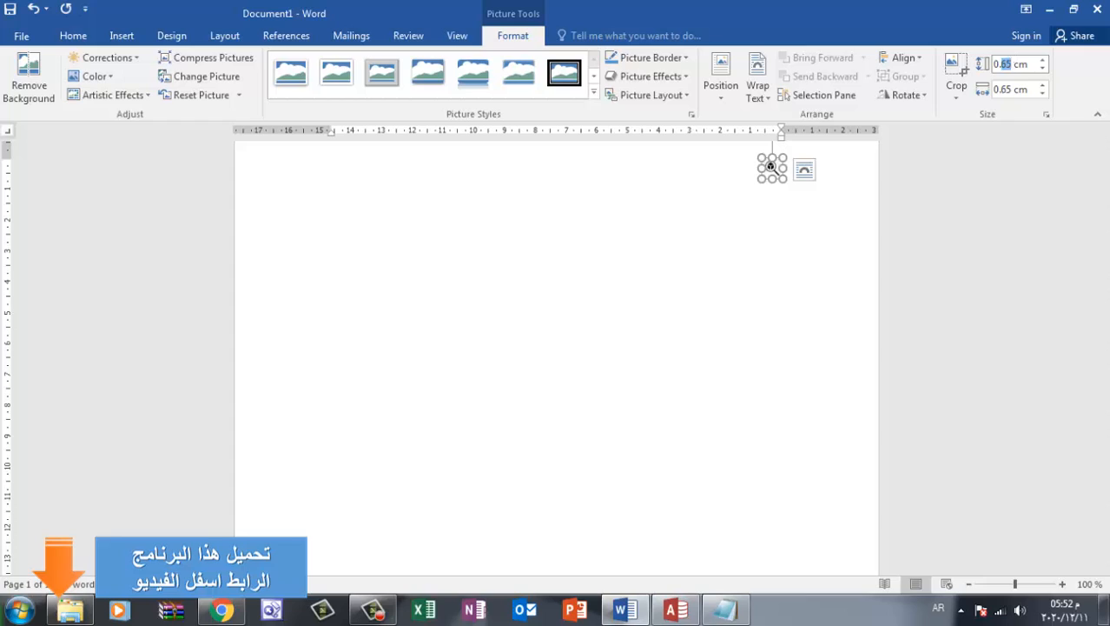
pyautogui.write('0.20')
pyautogui.press('Tab')
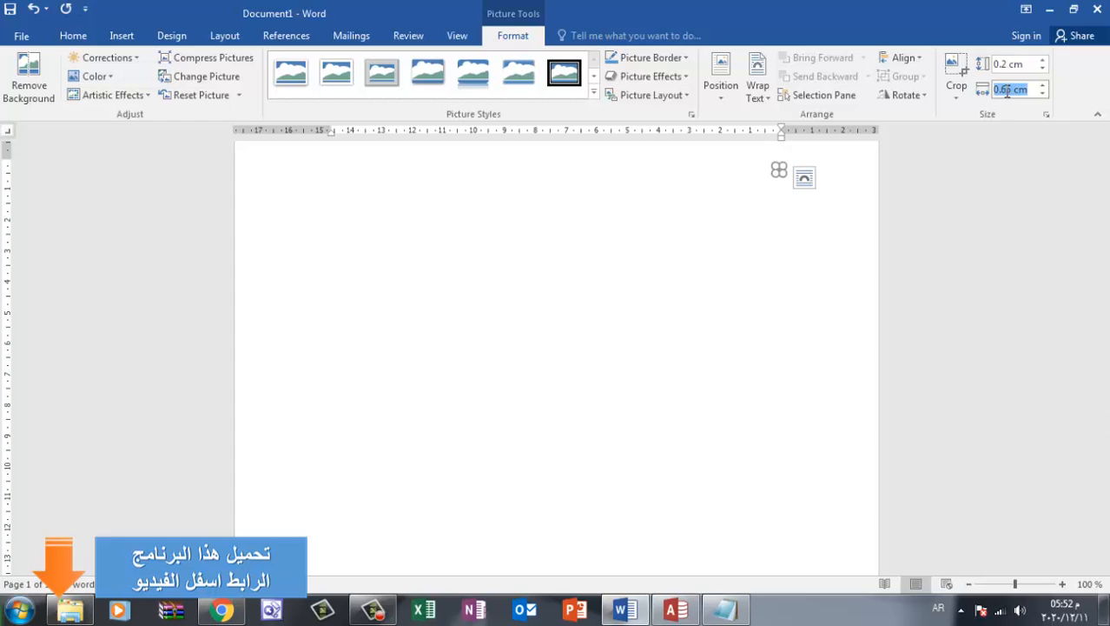
pyautogui.click(1005, 89)
# Set the magnifier picture's height to 0.4 cm and deselect it
pyautogui.doubleClick(1004, 63)
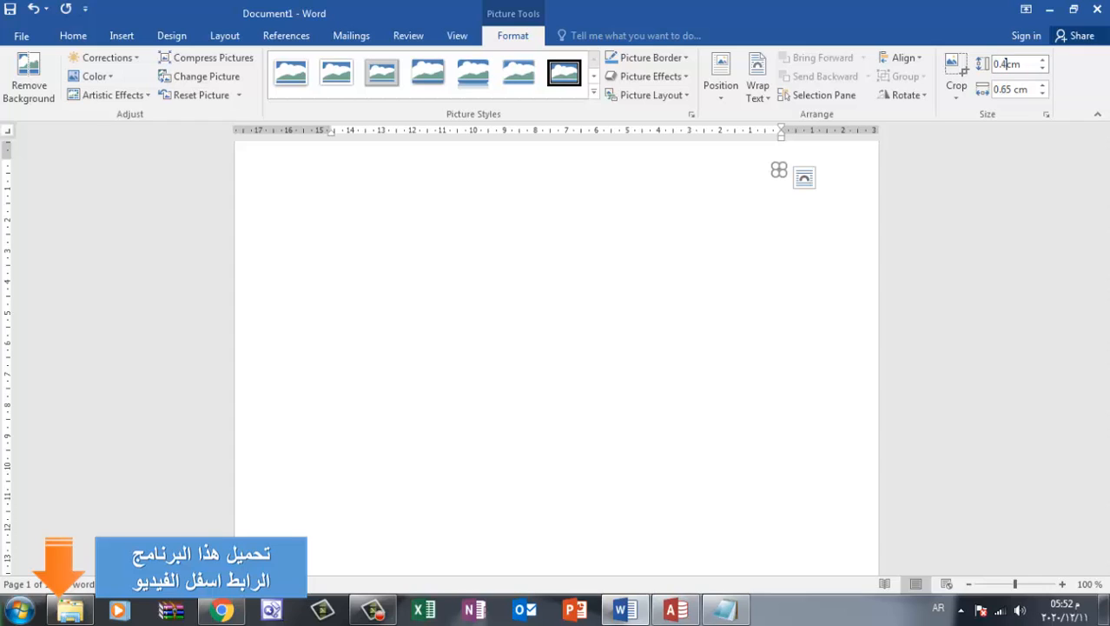
pyautogui.press('Return')
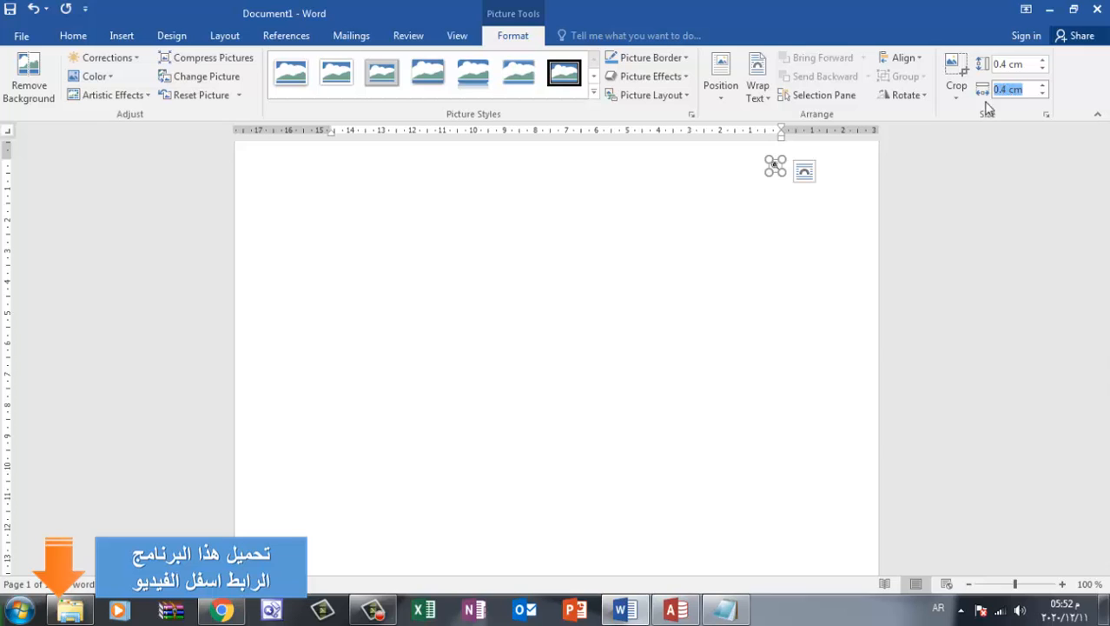
pyautogui.click(773, 224)
# Save the magnifier picture as a Portable Network Graphics file named 001 in the Pictures library's New folder (10)
pyautogui.click(776, 170)
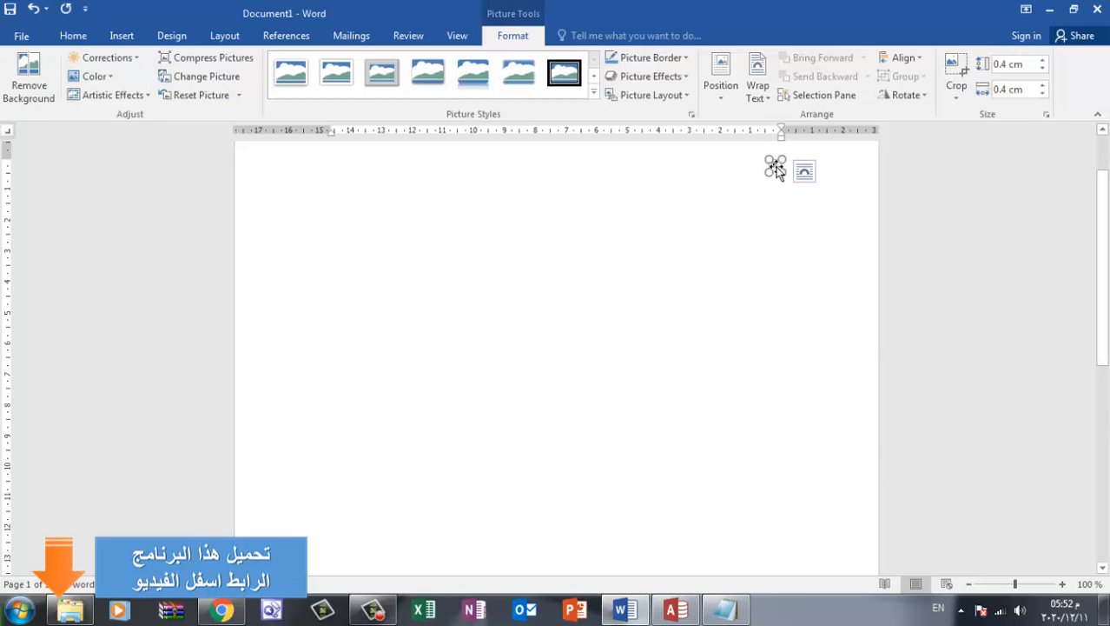
pyautogui.rightClick(776, 169)
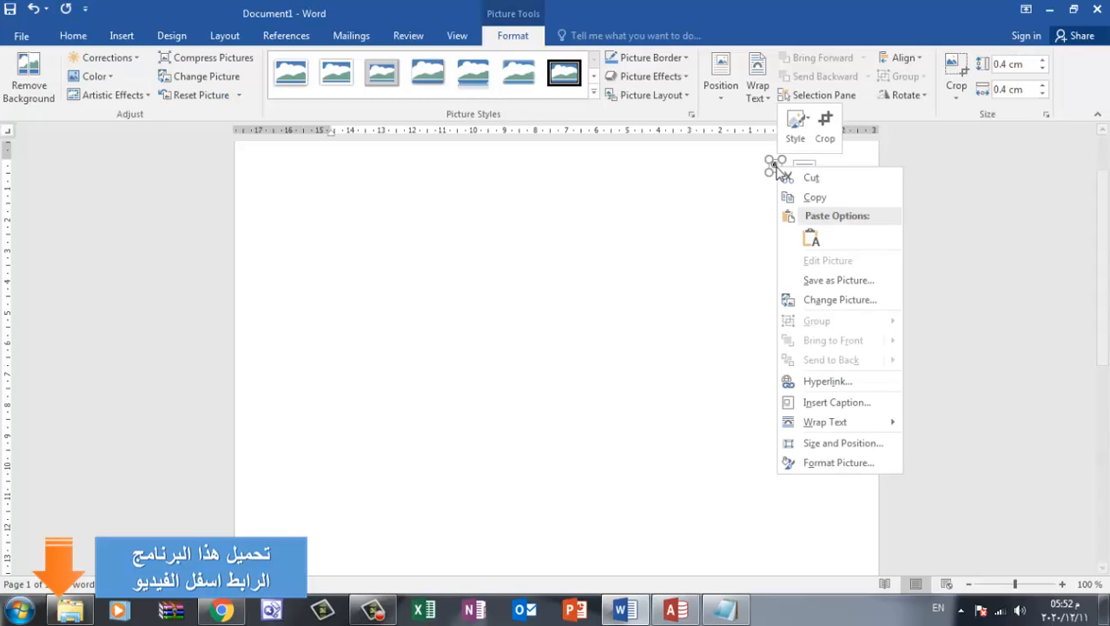
pyautogui.click(838, 280)
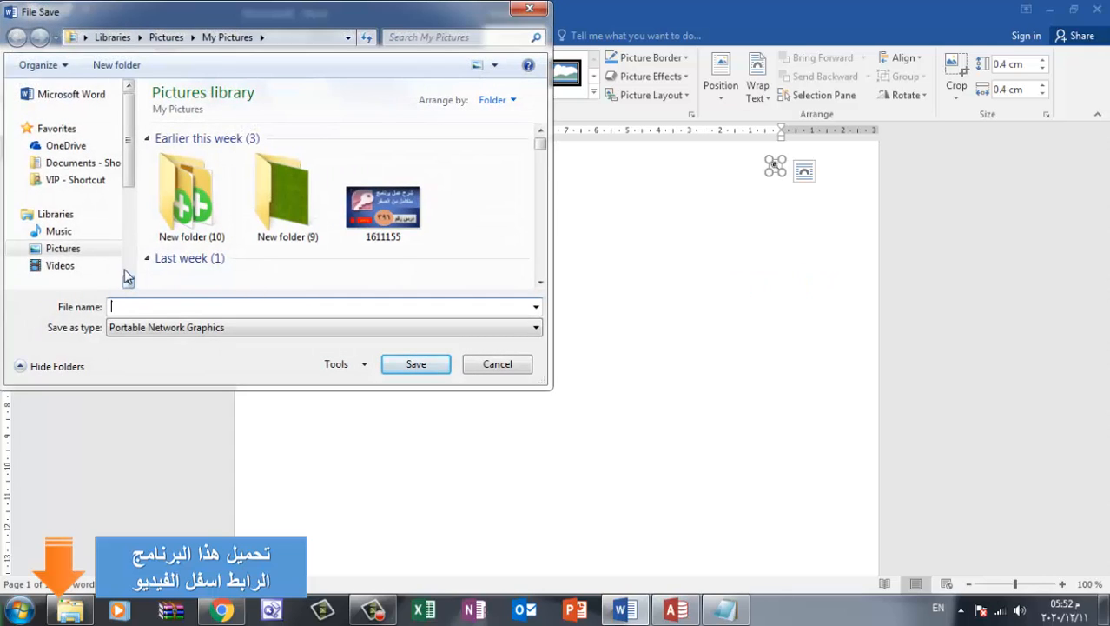
pyautogui.click(90, 250)
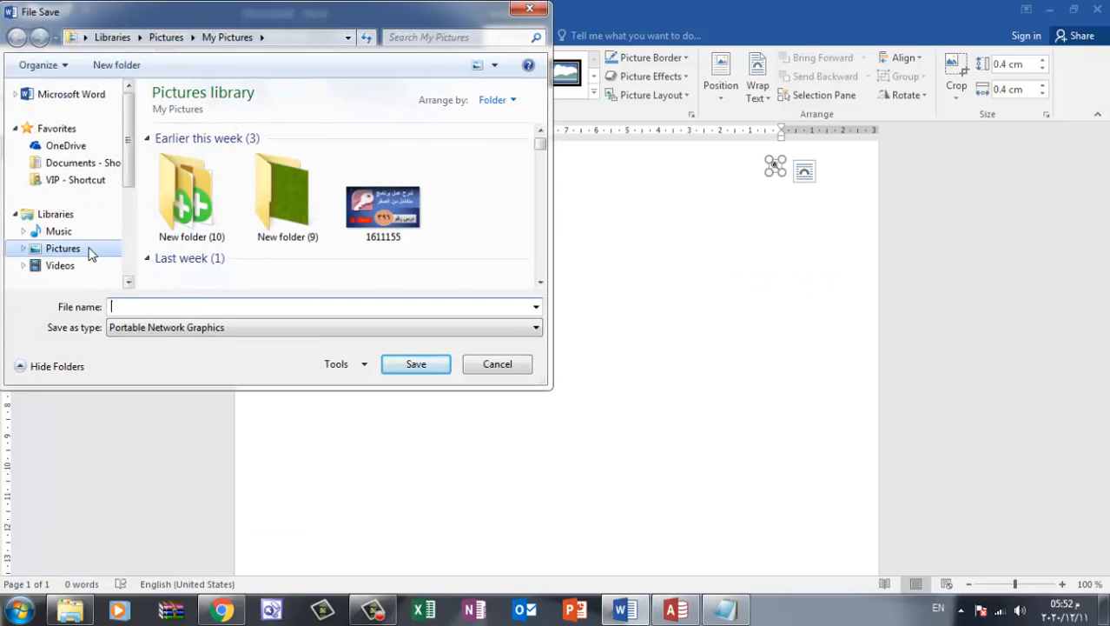
pyautogui.doubleClick(178, 222)
pyautogui.click(187, 305)
pyautogui.write('001')
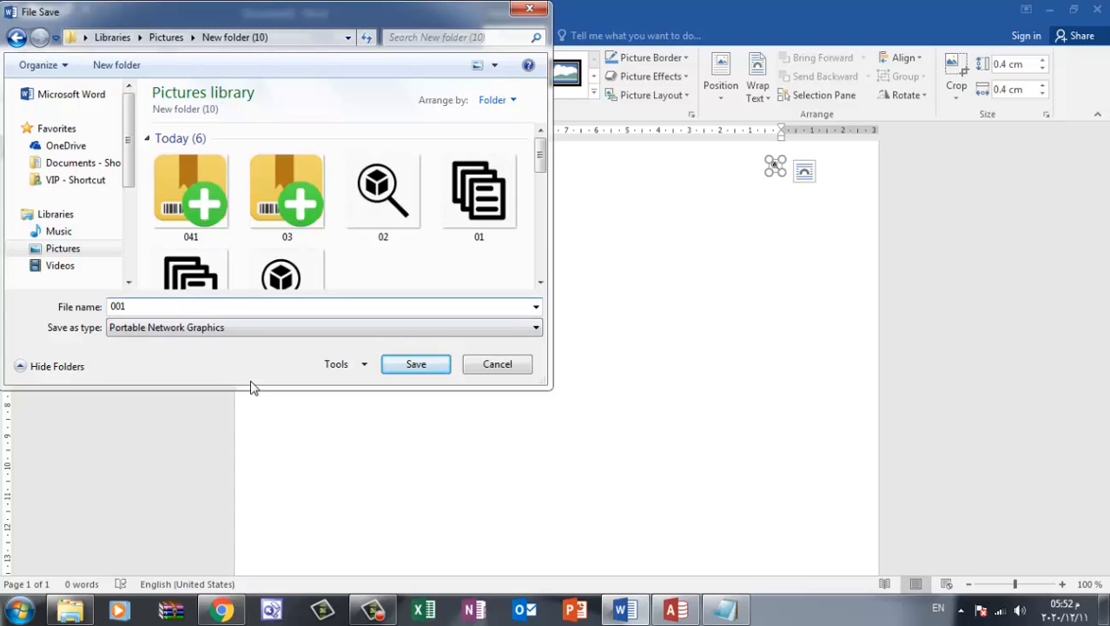
pyautogui.click(405, 372)
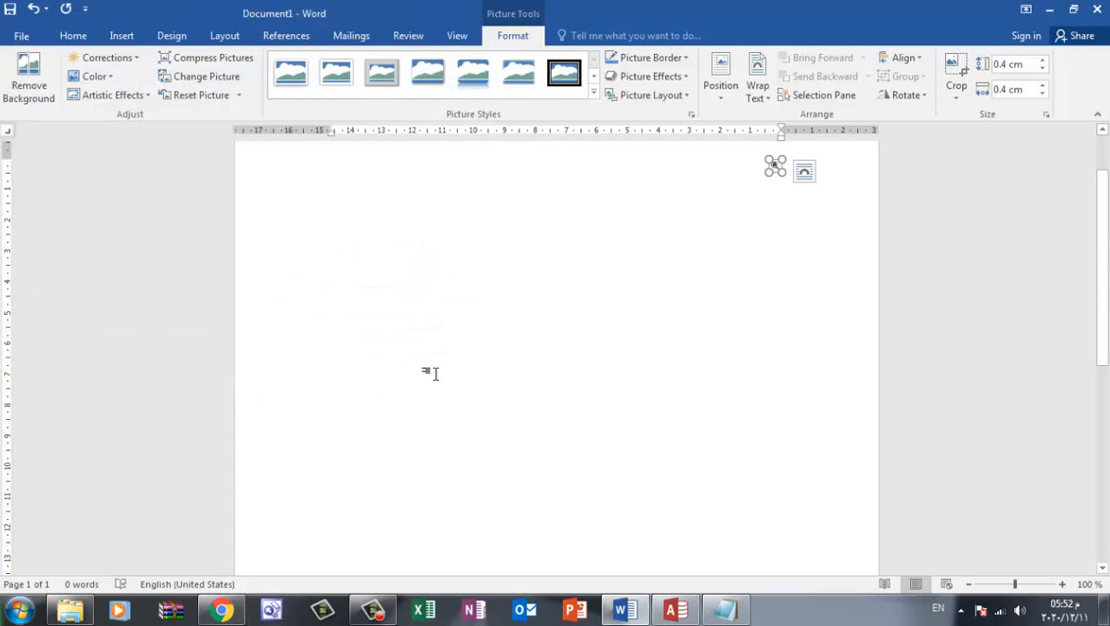
# Switch to Access and load picture 001 from the Pictures library's New folder (10) into the Picture Builder for the البحث عن صنف button
pyautogui.click(676, 610)
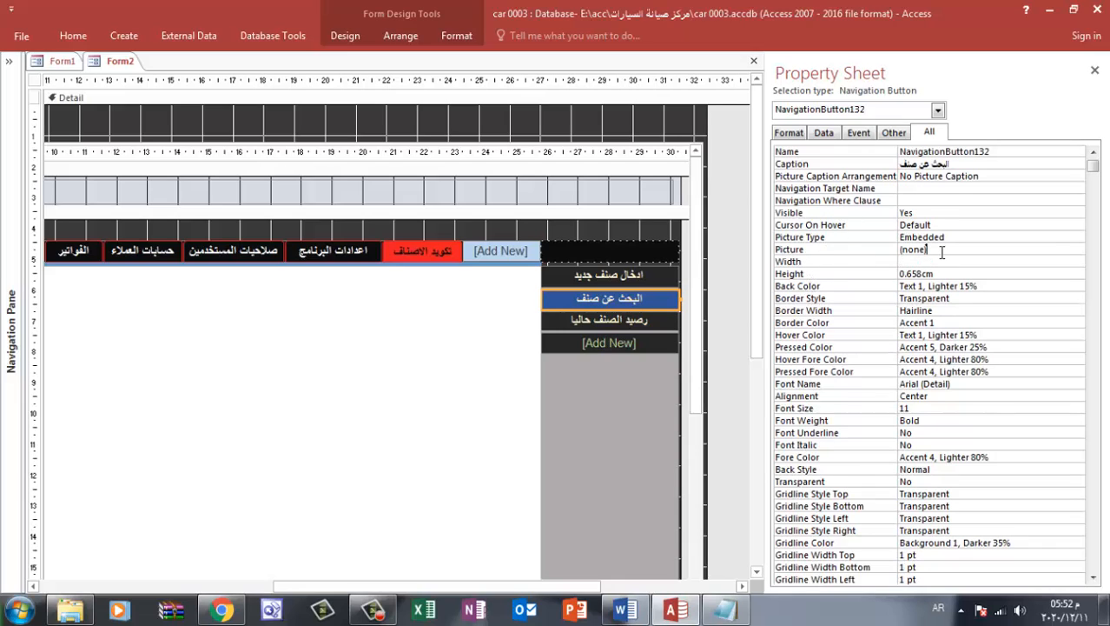
pyautogui.click(1004, 252)
pyautogui.click(1078, 250)
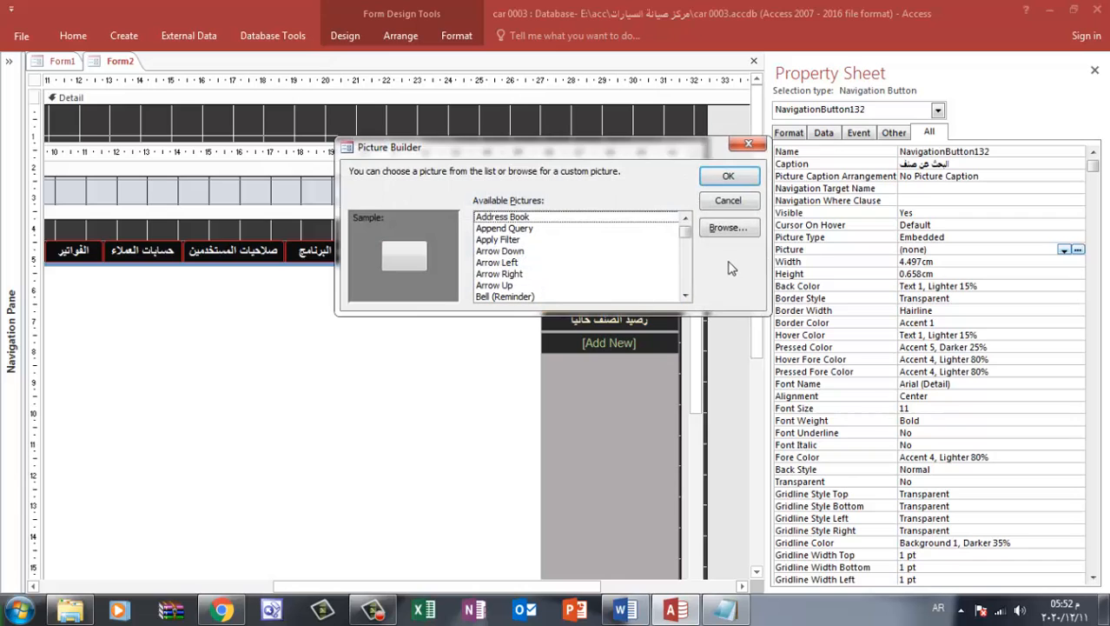
pyautogui.click(721, 228)
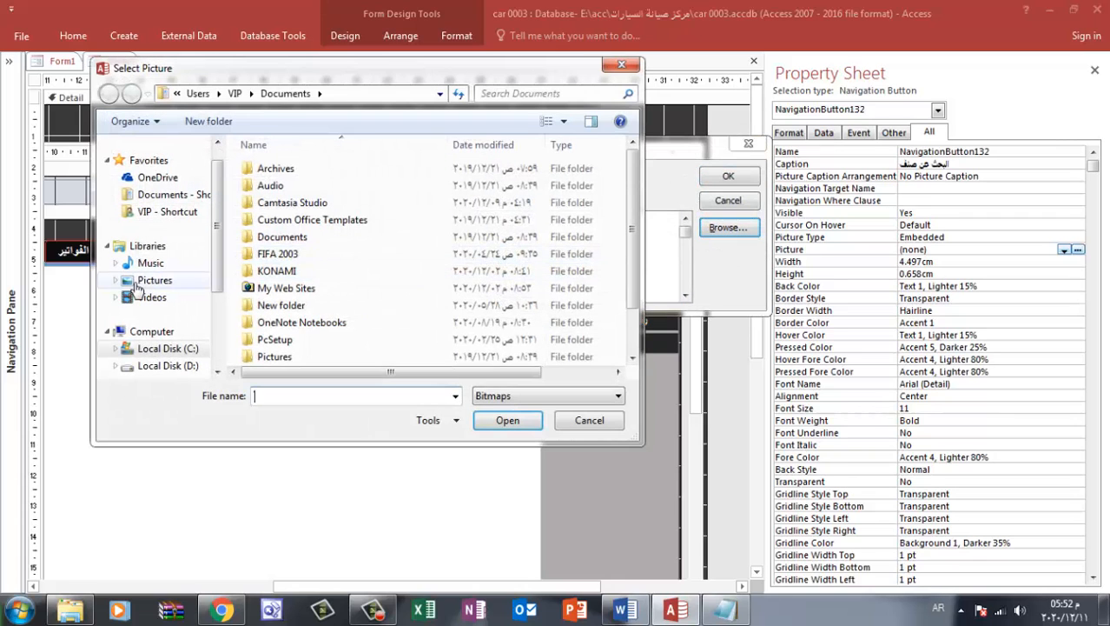
pyautogui.click(143, 280)
pyautogui.doubleClick(263, 287)
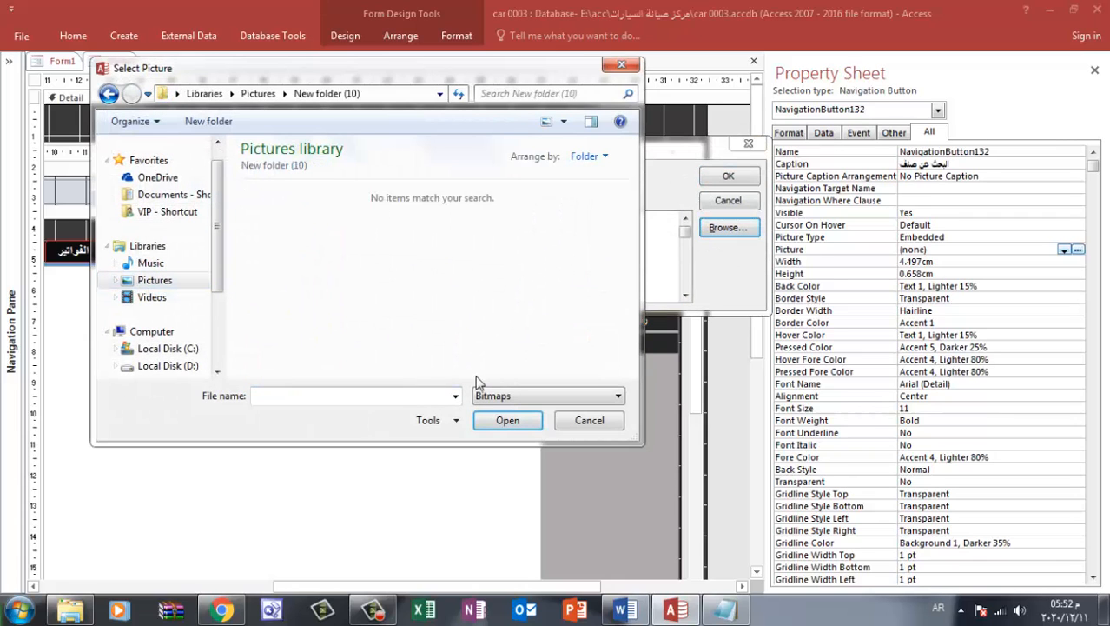
pyautogui.click(529, 395)
pyautogui.click(515, 437)
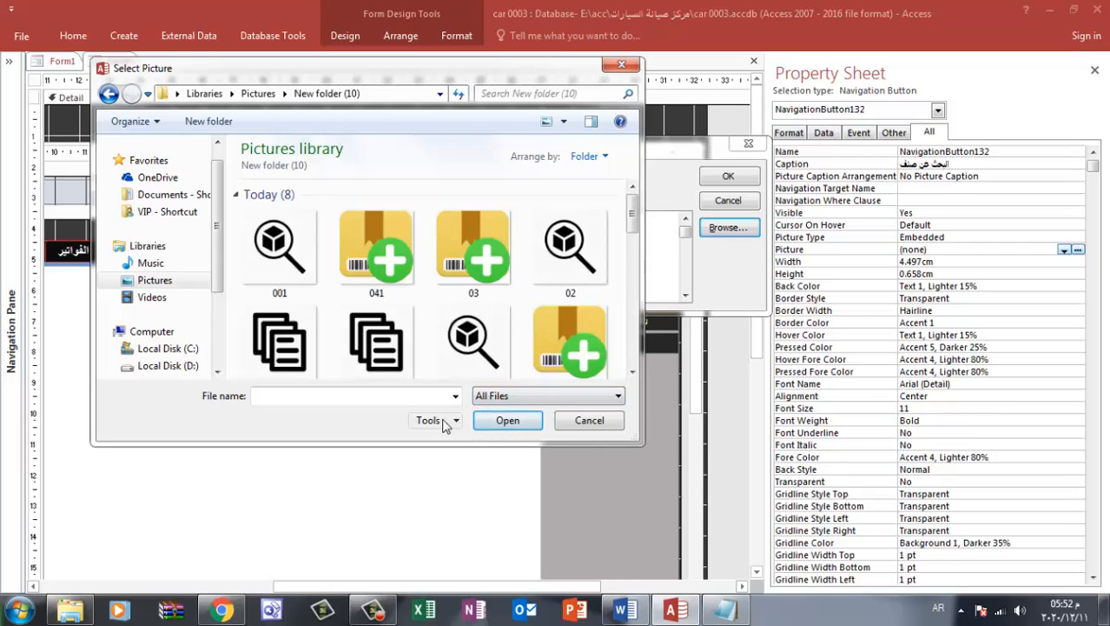
pyautogui.doubleClick(293, 277)
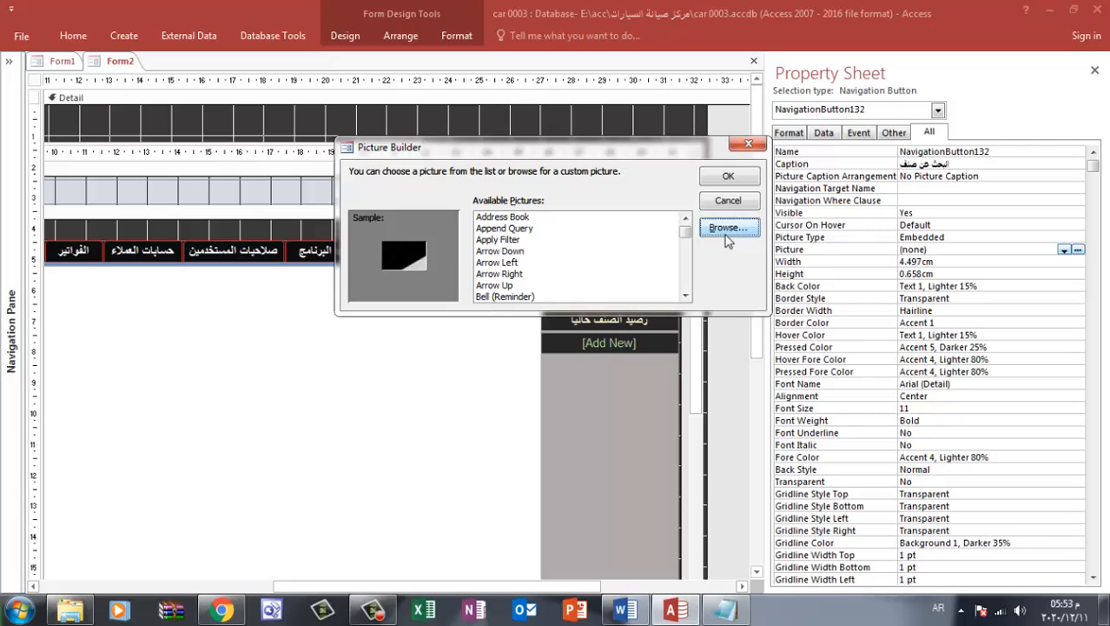
# Switch to Word, insert the full-size magnifier picture again, and delete both magnifier pictures from the page
pyautogui.click(635, 609)
pyautogui.click(488, 371)
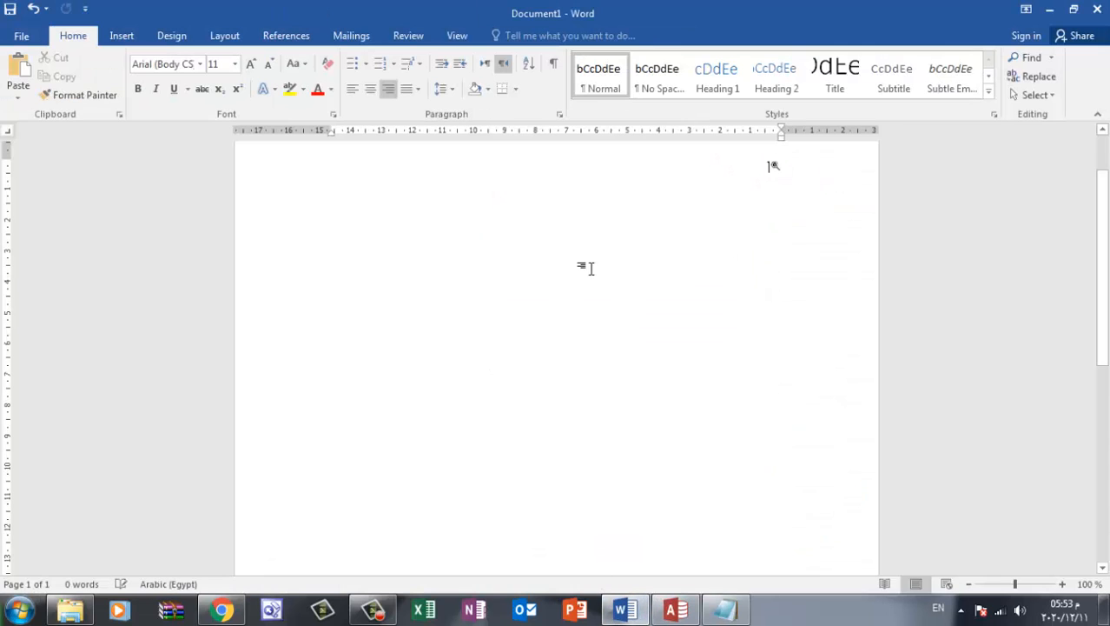
pyautogui.click(121, 35)
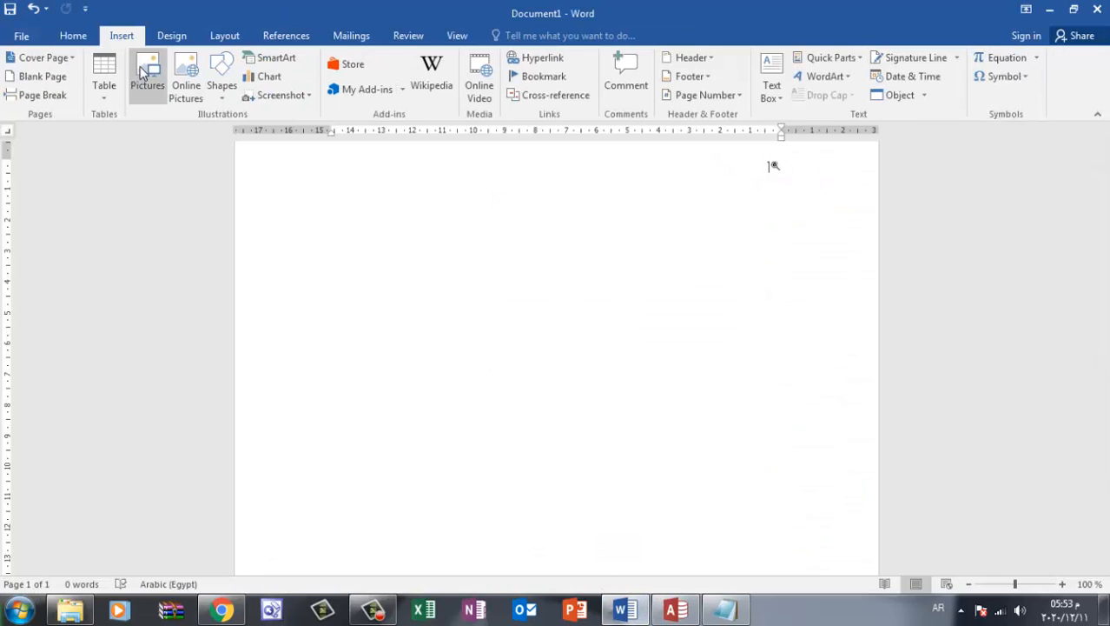
pyautogui.click(144, 74)
pyautogui.doubleClick(174, 186)
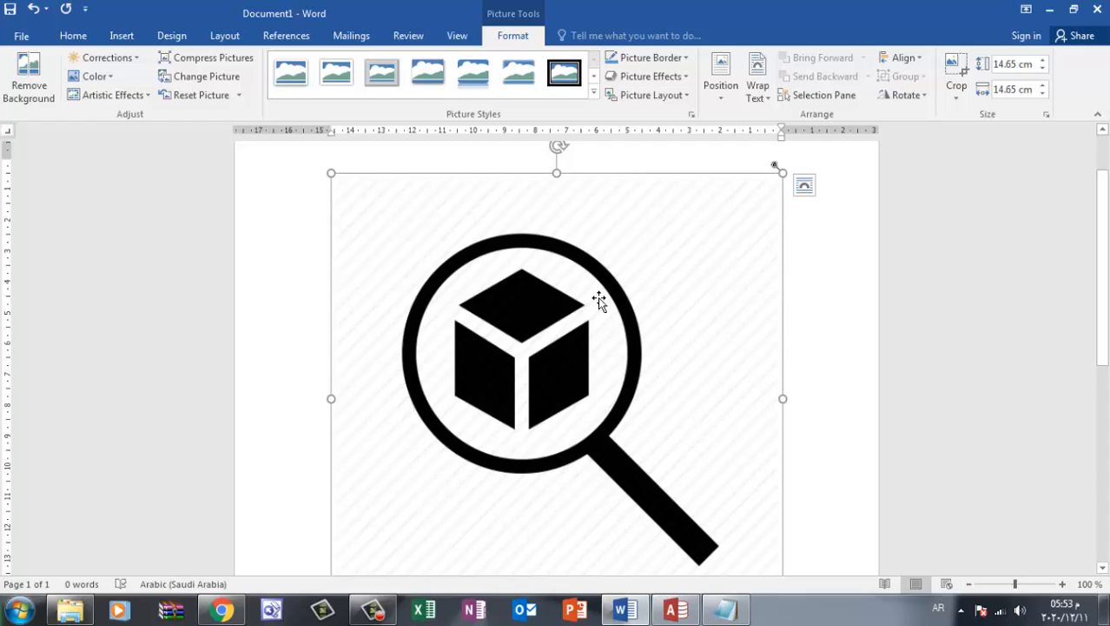
pyautogui.press('Delete')
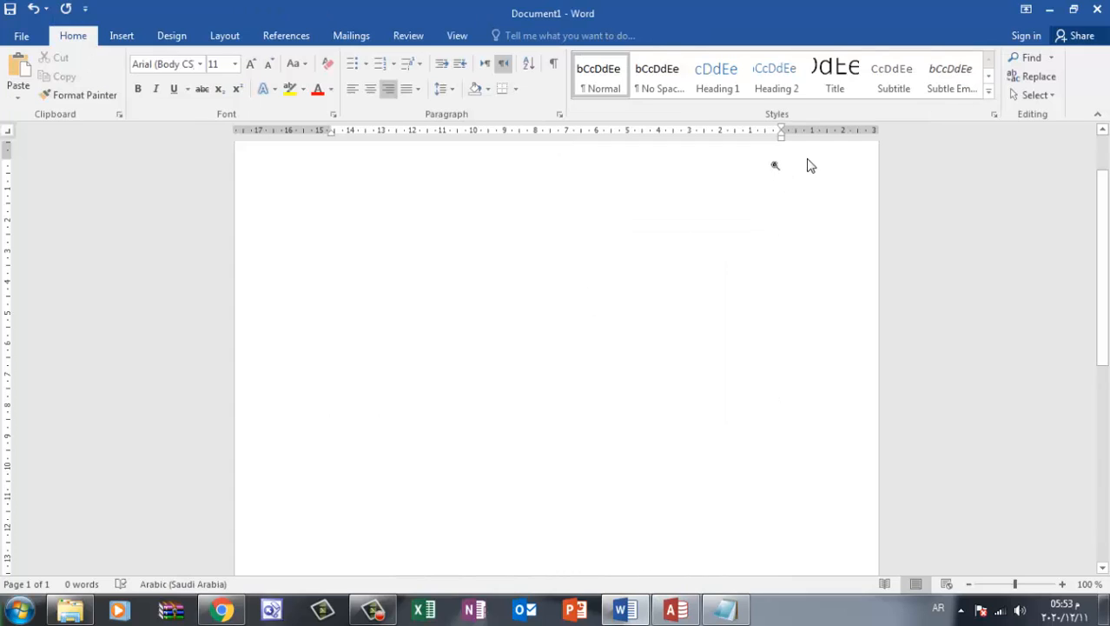
# Draw a rectangle about 1.85 cm wide on the upper middle of the empty page
pyautogui.click(122, 36)
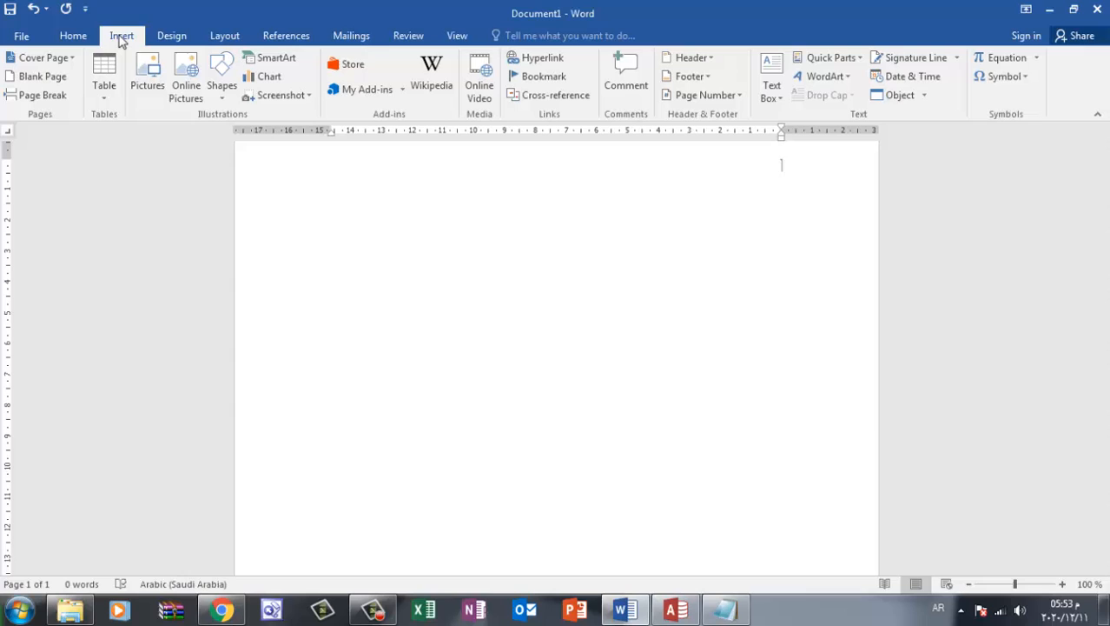
pyautogui.click(217, 87)
pyautogui.click(268, 152)
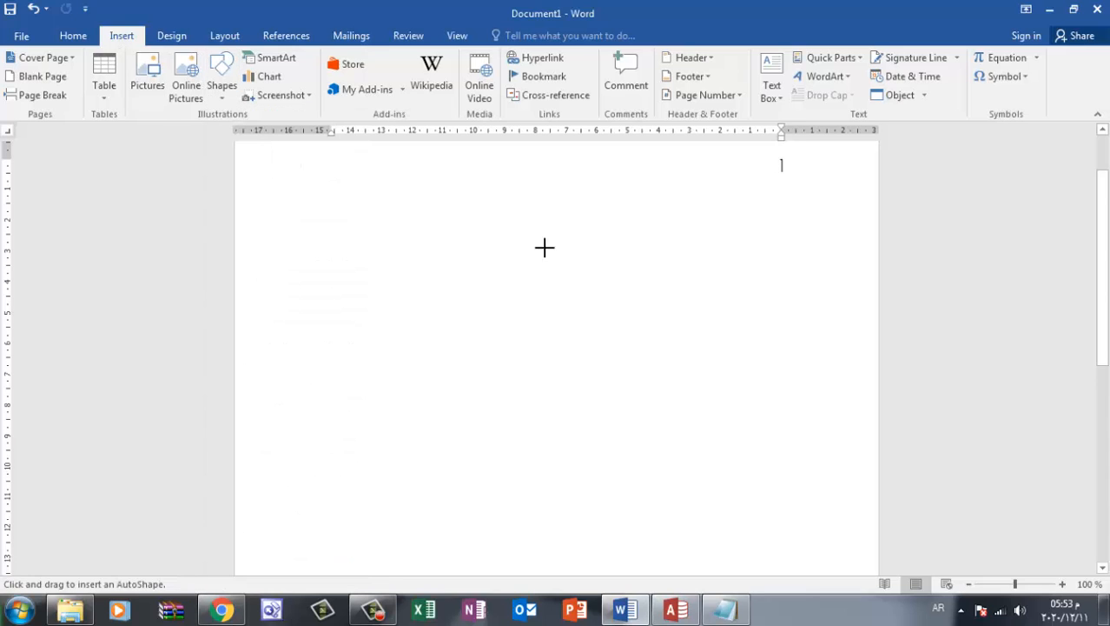
pyautogui.moveTo(522, 224); pyautogui.dragTo(582, 268)
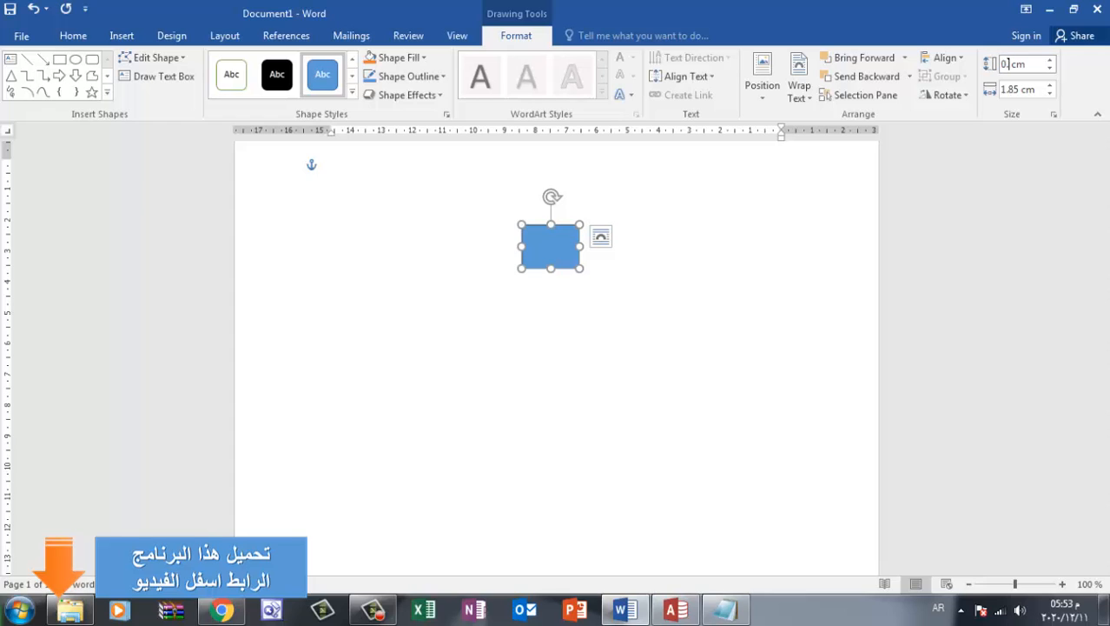
# Set the rectangle's height and width to 0.5 cm and deselect it
pyautogui.click(1019, 86)
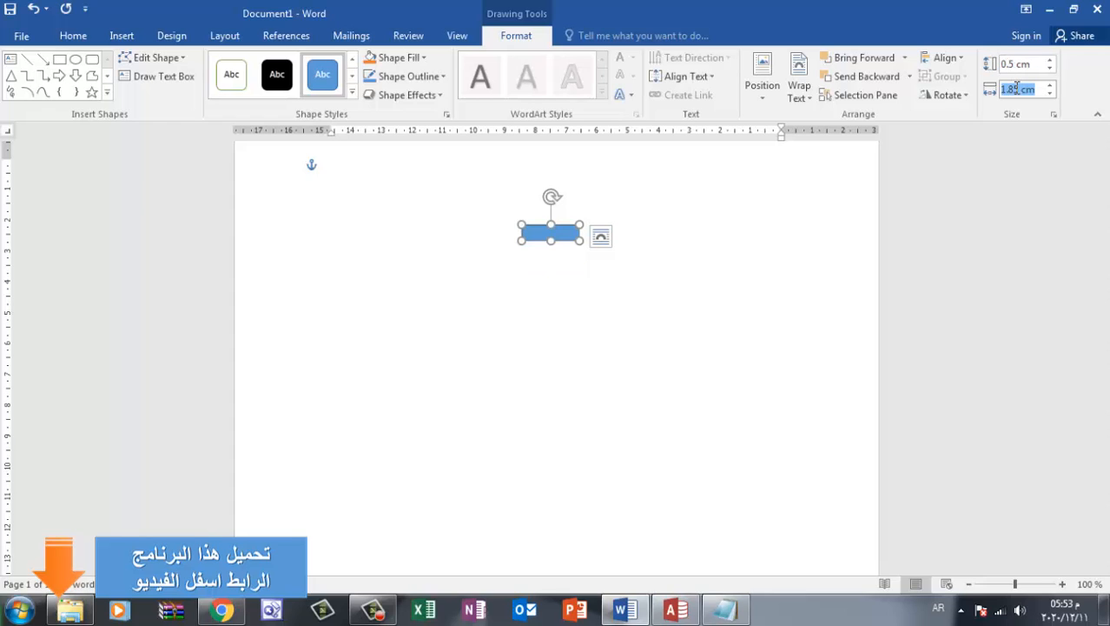
pyautogui.moveTo(1003, 65); pyautogui.dragTo(1036, 66)
pyautogui.hotkey('ctrl', 'c')
pyautogui.click(1034, 89)
pyautogui.hotkey('ctrl', 'v')
pyautogui.click(754, 267)
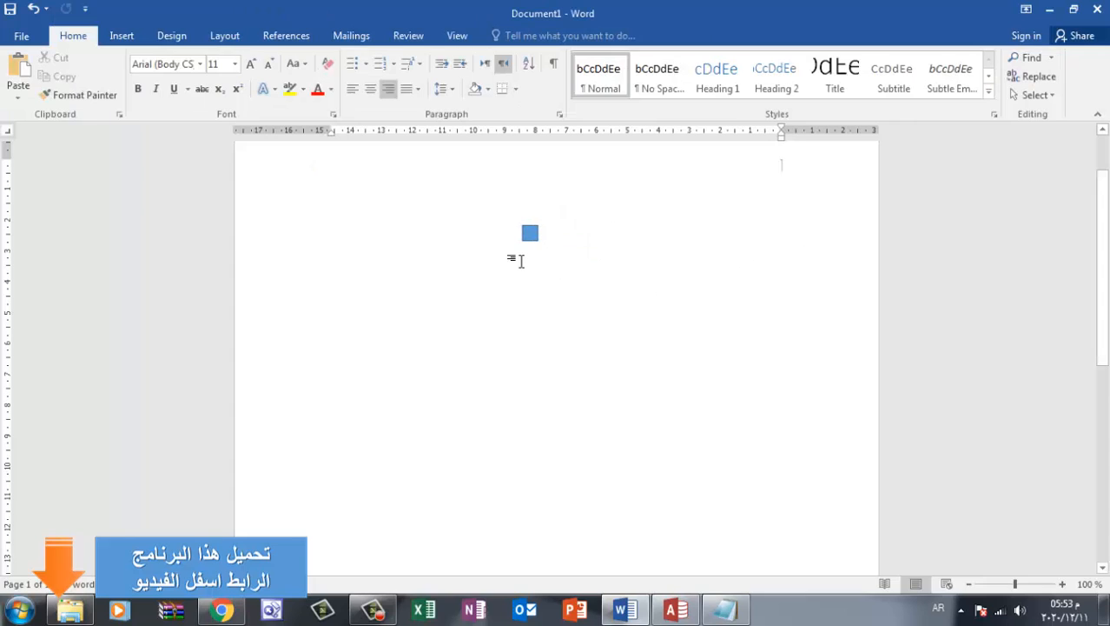
pyautogui.click(530, 234)
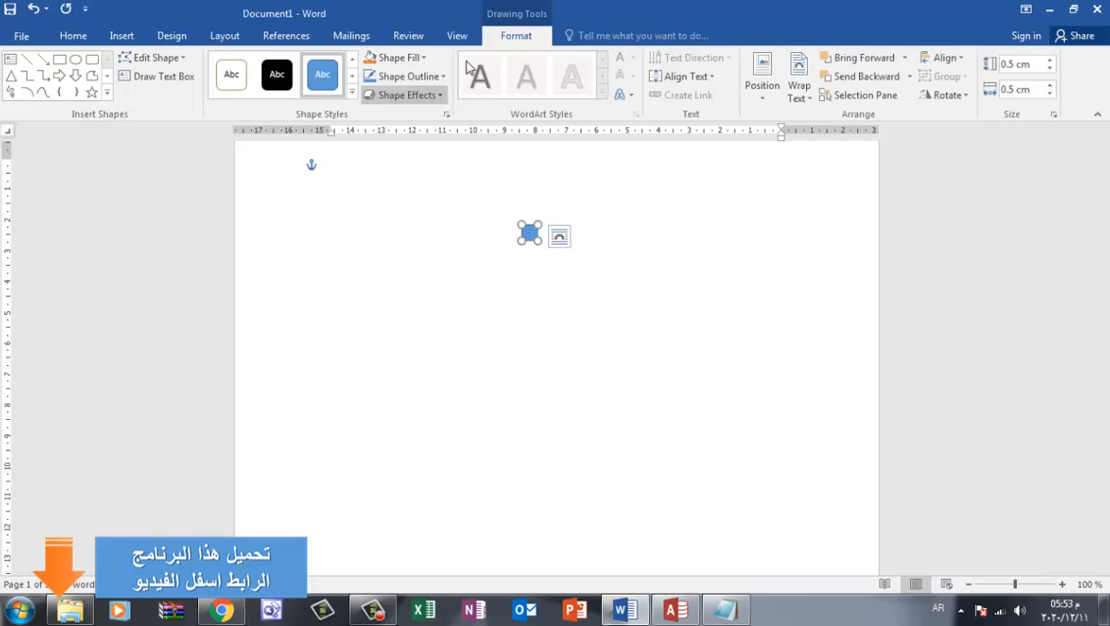
pyautogui.click(417, 76)
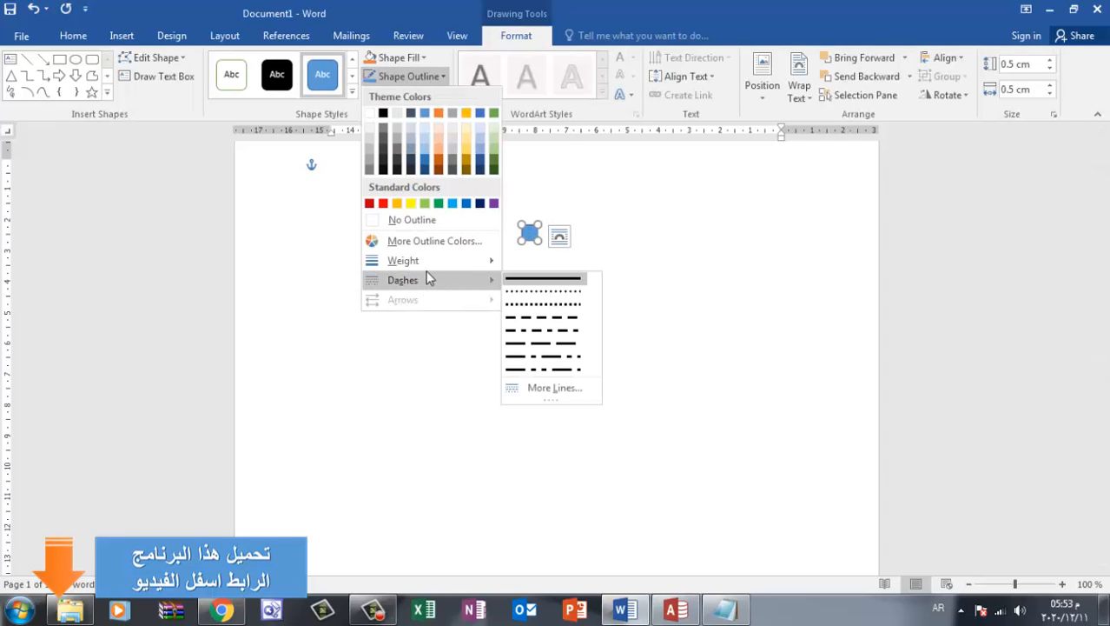
pyautogui.moveTo(447, 264)
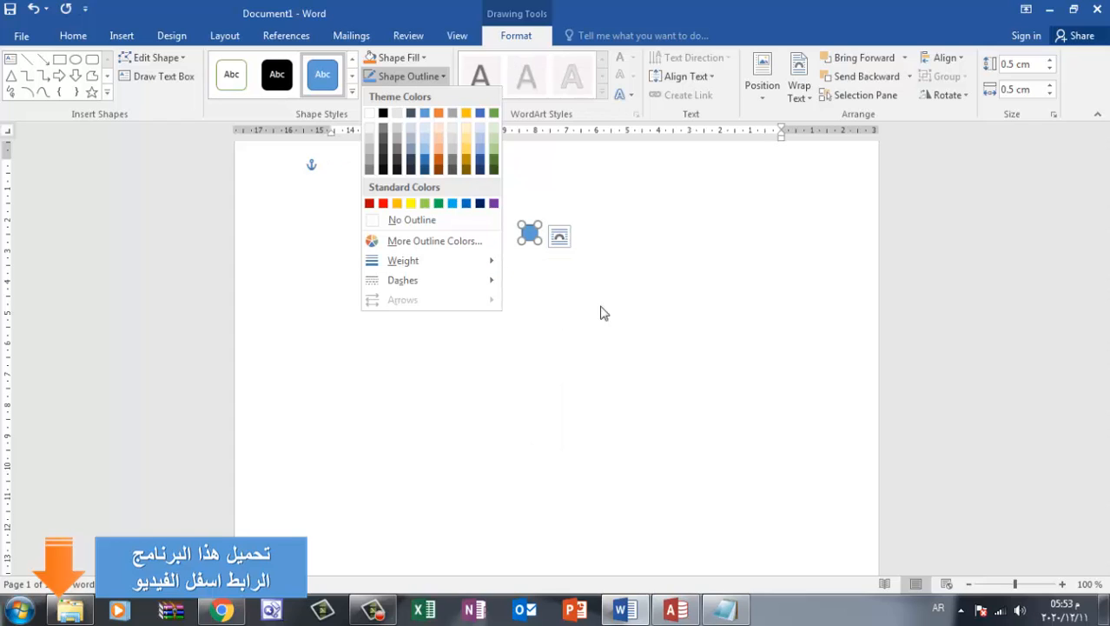
pyautogui.click(551, 259)
pyautogui.click(409, 235)
# Remove the outline from the small blue square and deselect it
pyautogui.click(529, 233)
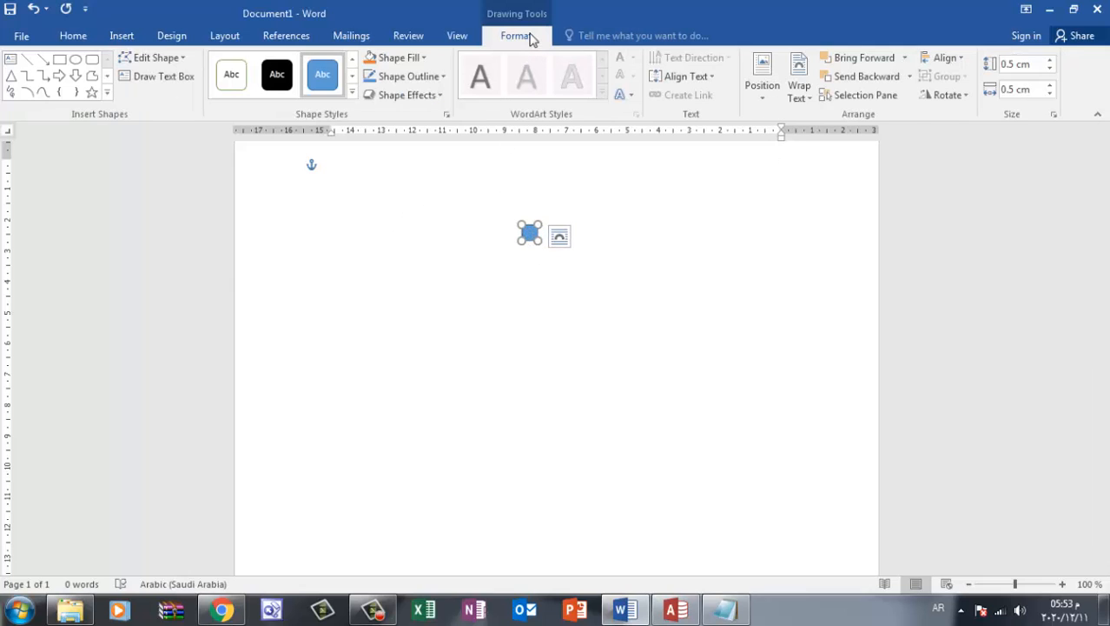
pyautogui.click(404, 95)
pyautogui.click(437, 77)
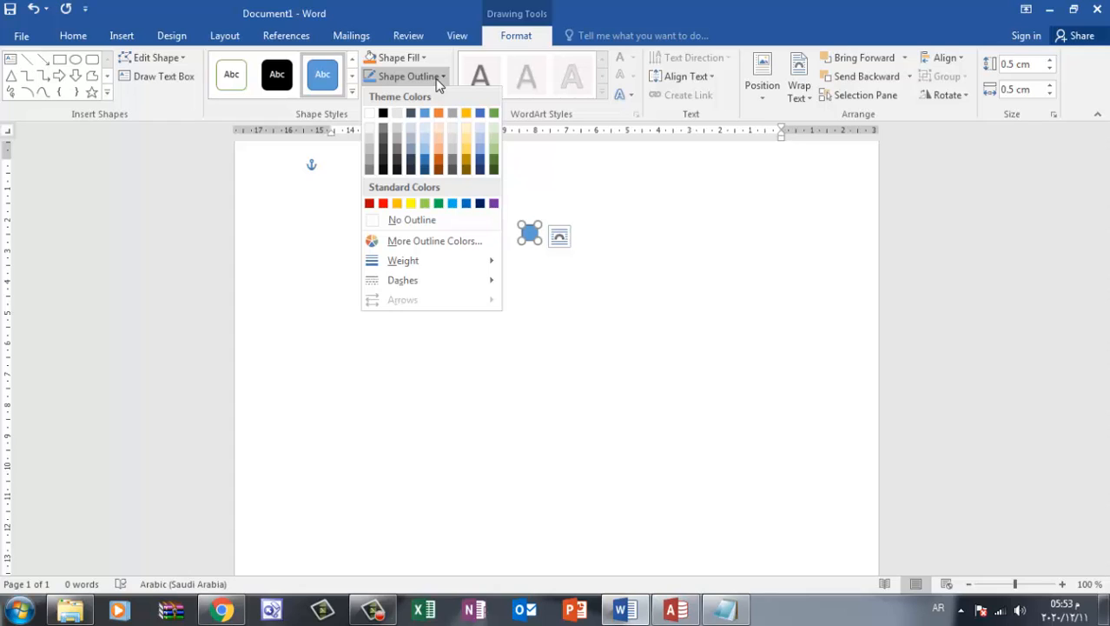
pyautogui.click(379, 218)
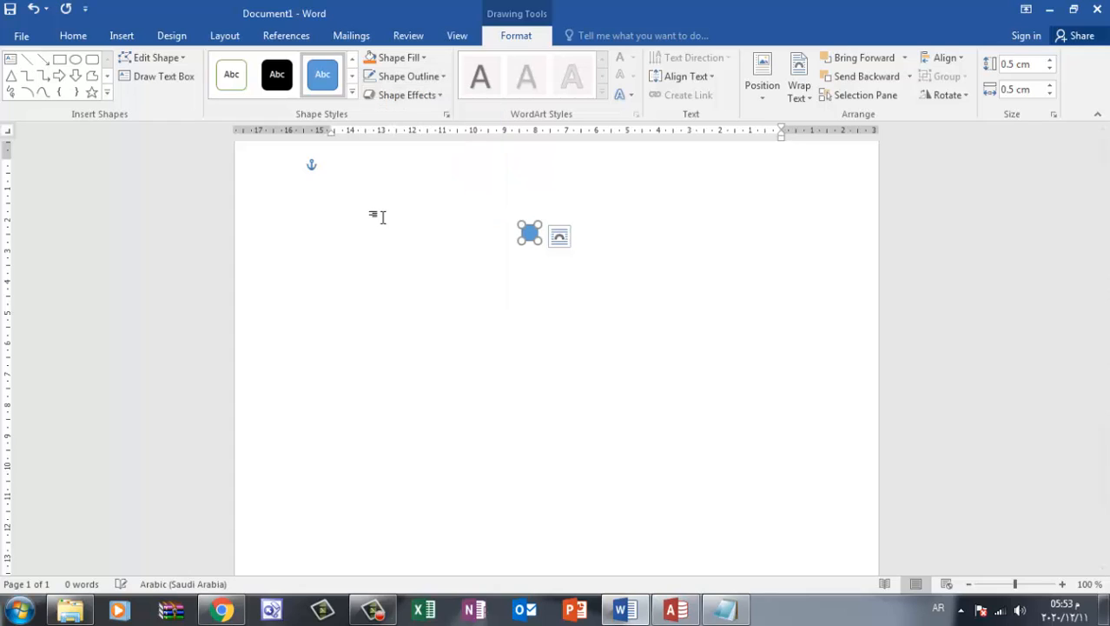
pyautogui.click(446, 255)
# Fill the small blue square with the magnifier picture from a file and deselect it
pyautogui.click(531, 234)
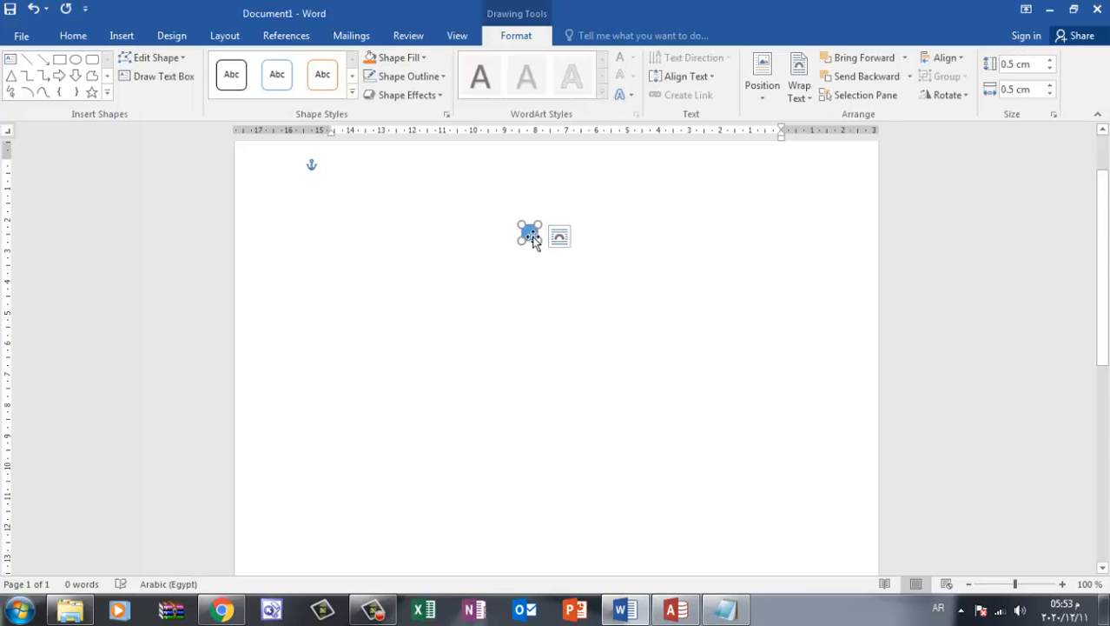
pyautogui.rightClick(532, 235)
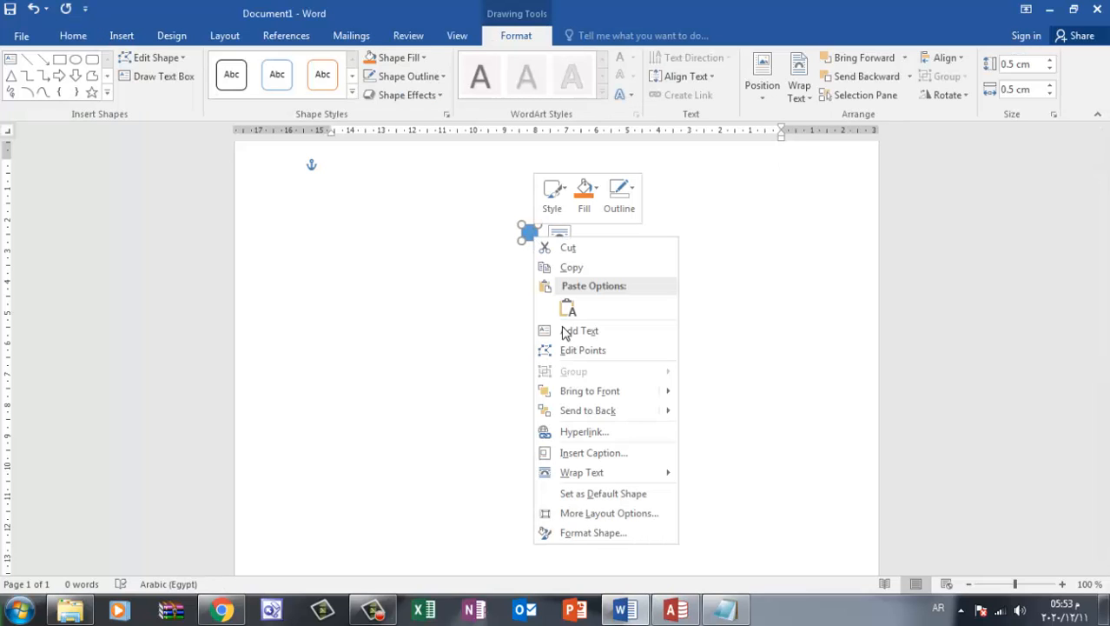
pyautogui.click(599, 532)
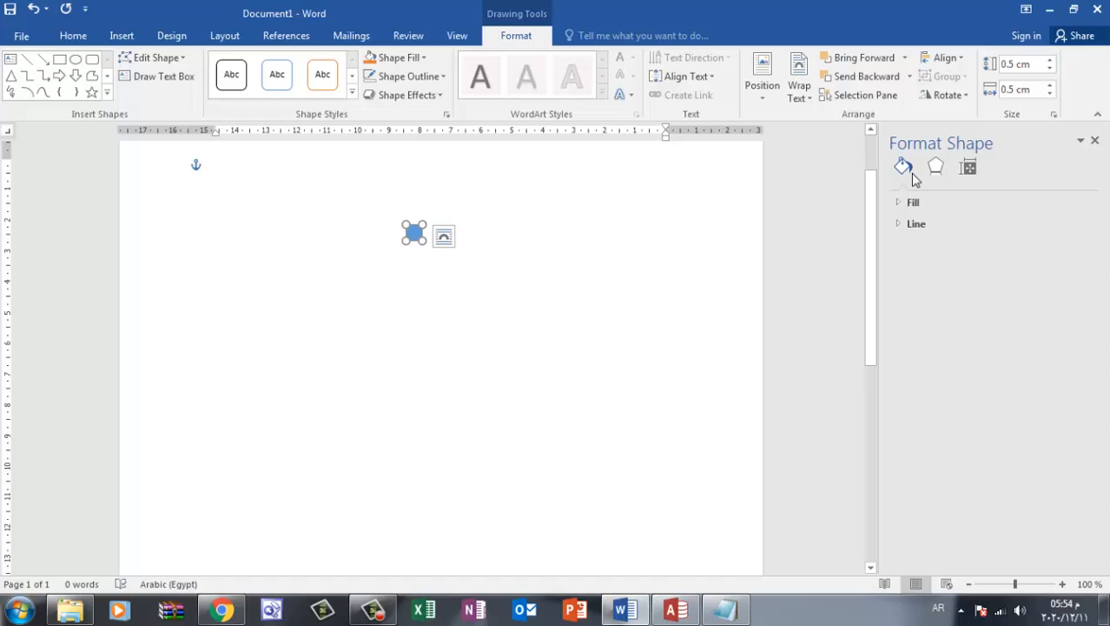
pyautogui.click(907, 201)
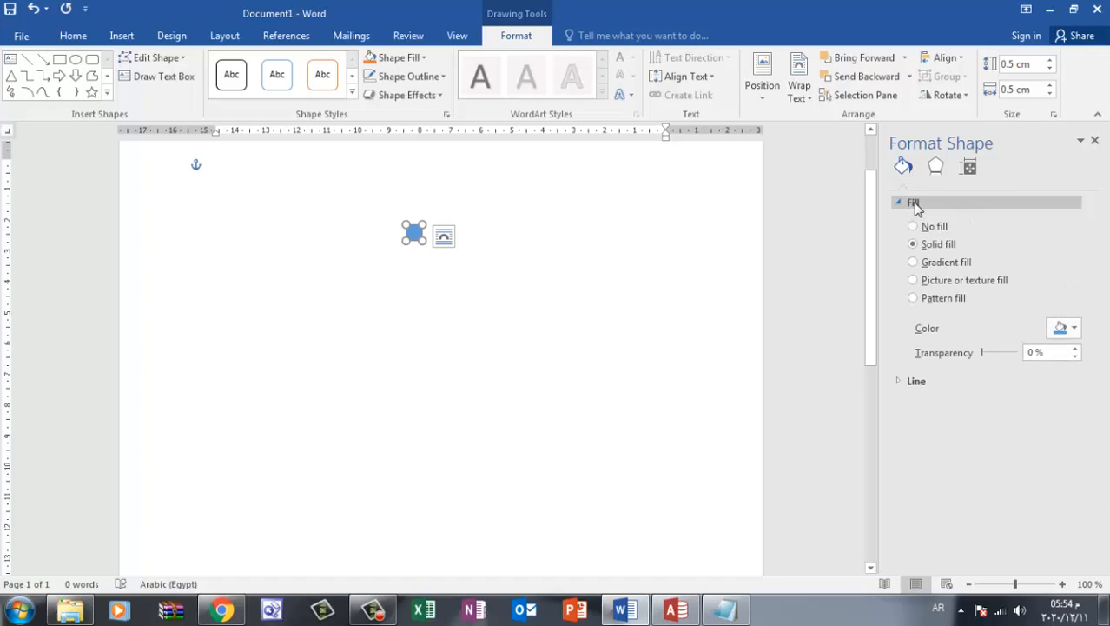
pyautogui.click(923, 285)
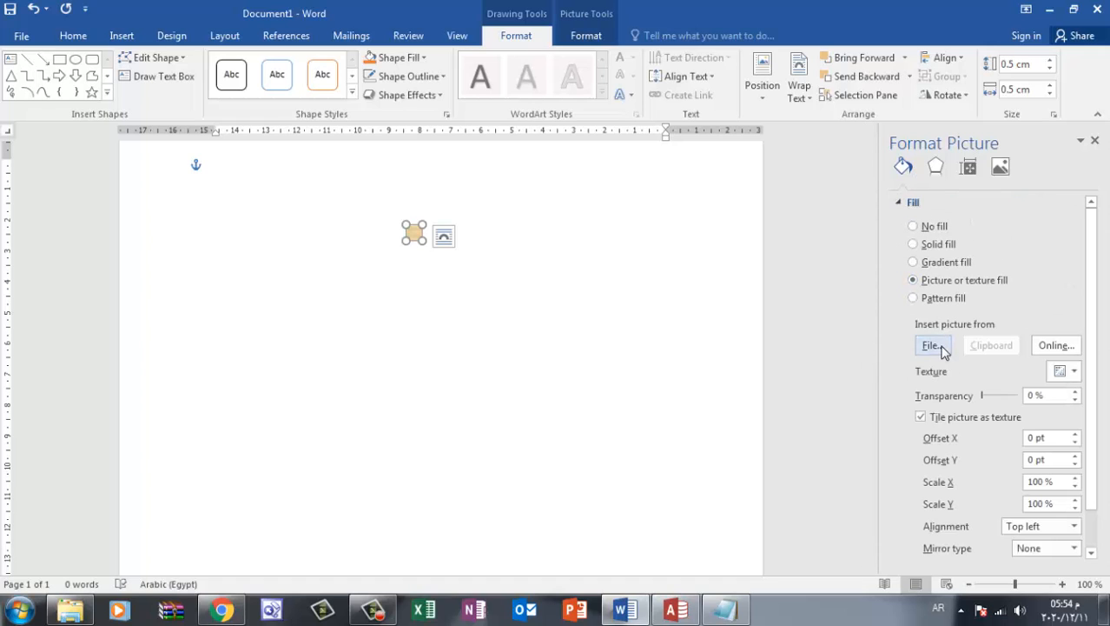
pyautogui.click(933, 345)
pyautogui.doubleClick(191, 196)
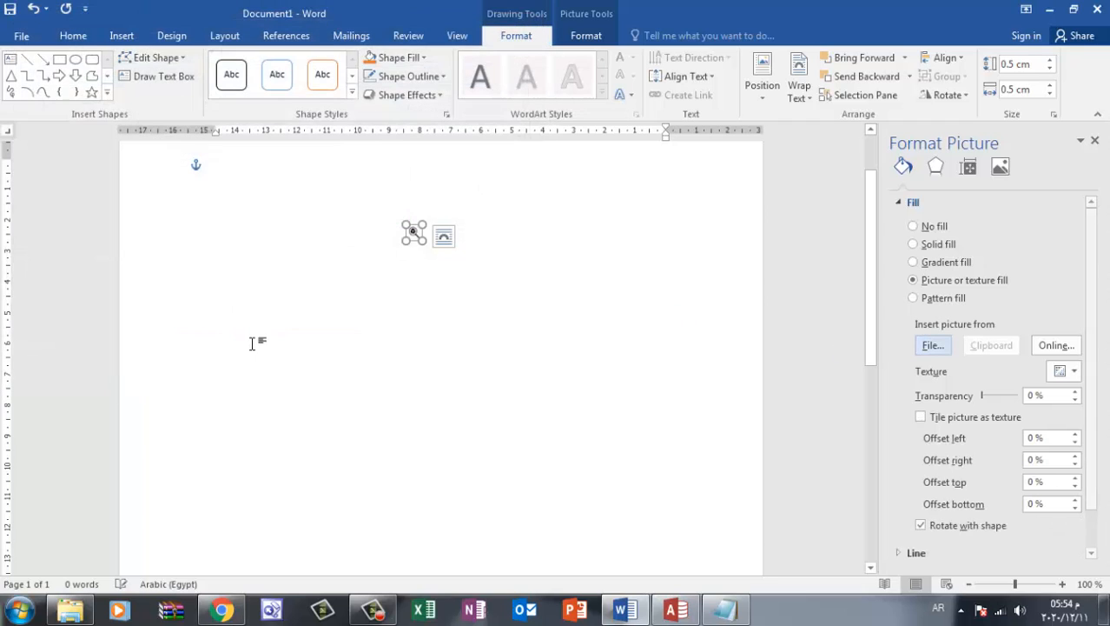
pyautogui.click(392, 349)
# Examine the commands available for the magnifier-filled square
pyautogui.click(414, 233)
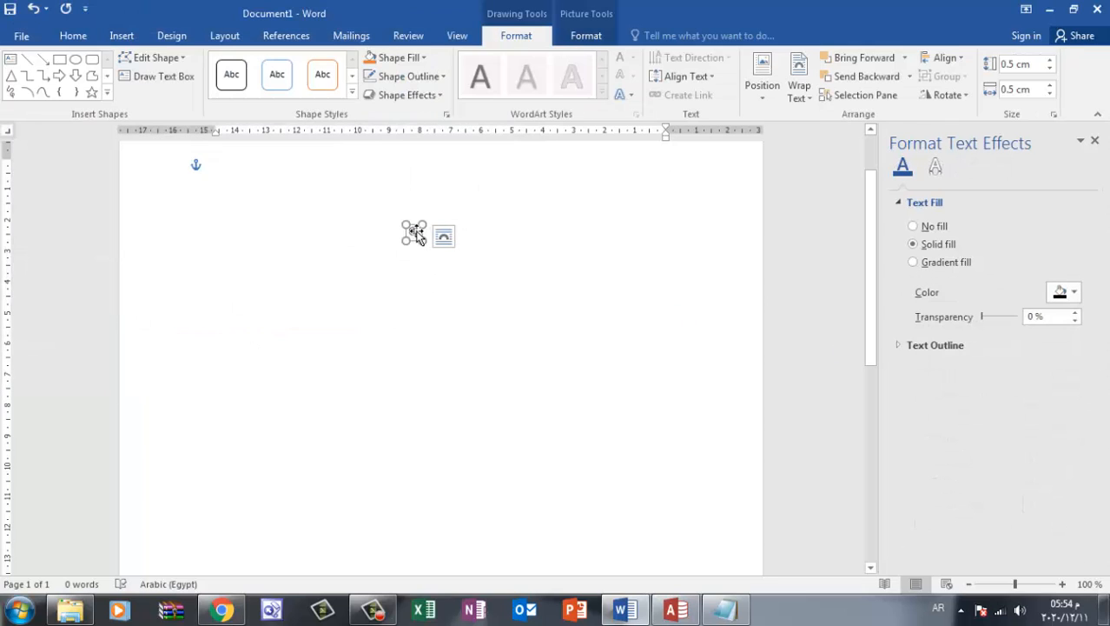
pyautogui.rightClick(414, 233)
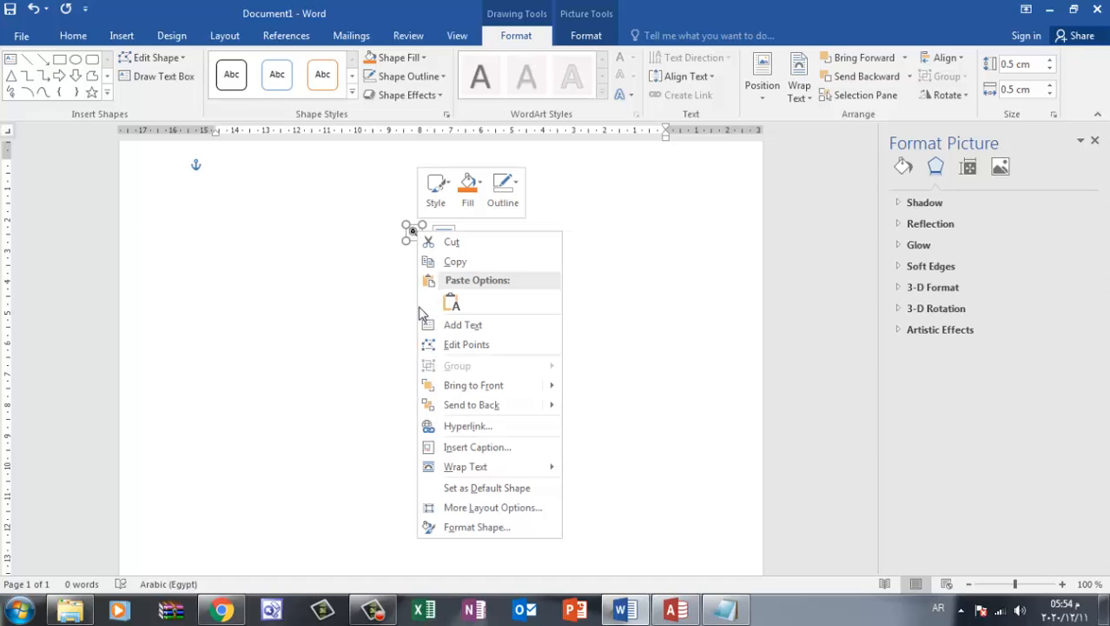
pyautogui.click(366, 327)
pyautogui.click(388, 287)
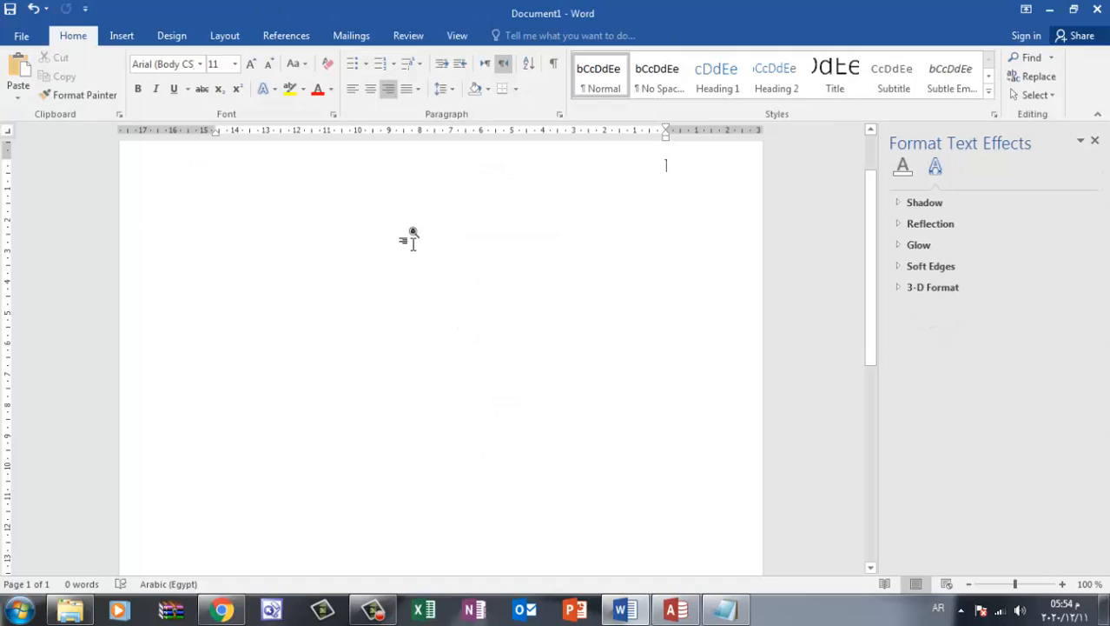
pyautogui.click(414, 235)
pyautogui.rightClick(415, 236)
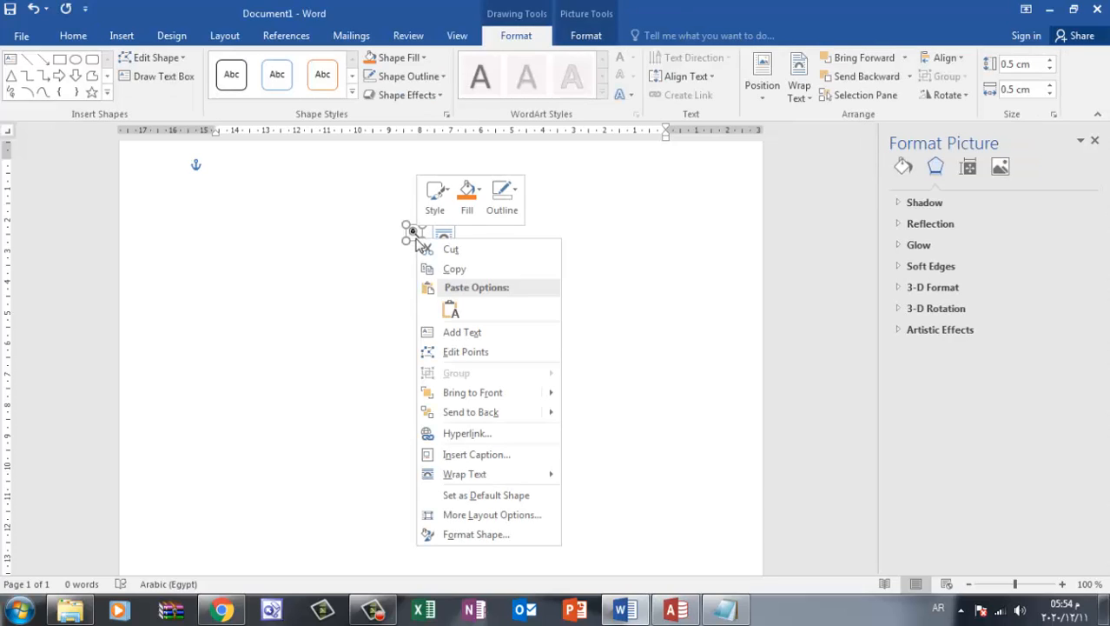
pyautogui.click(366, 310)
pyautogui.click(460, 189)
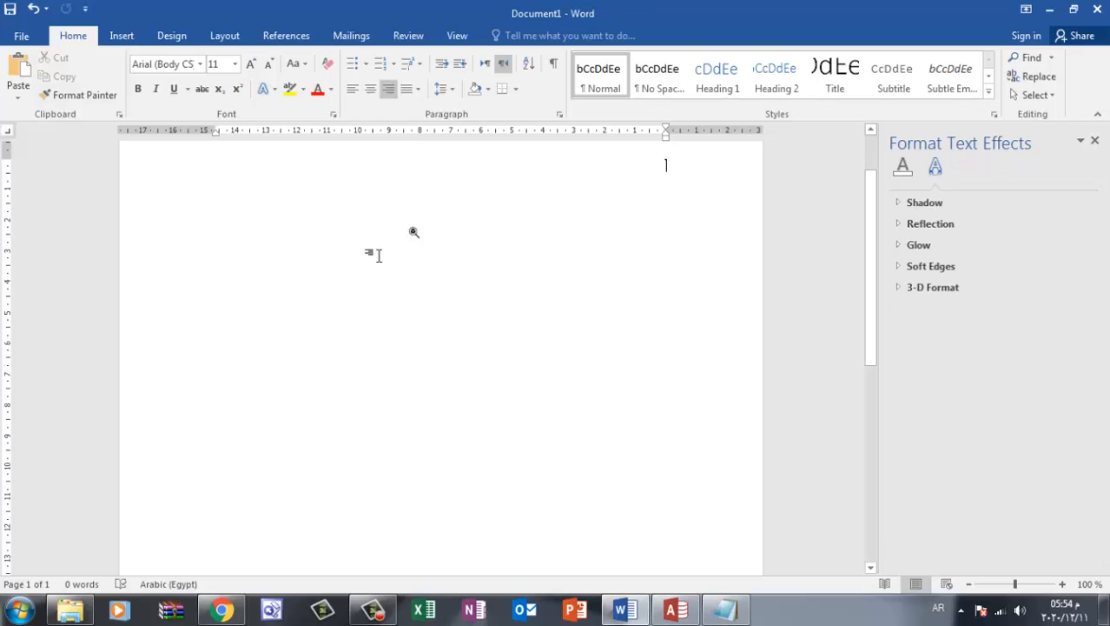
pyautogui.click(411, 237)
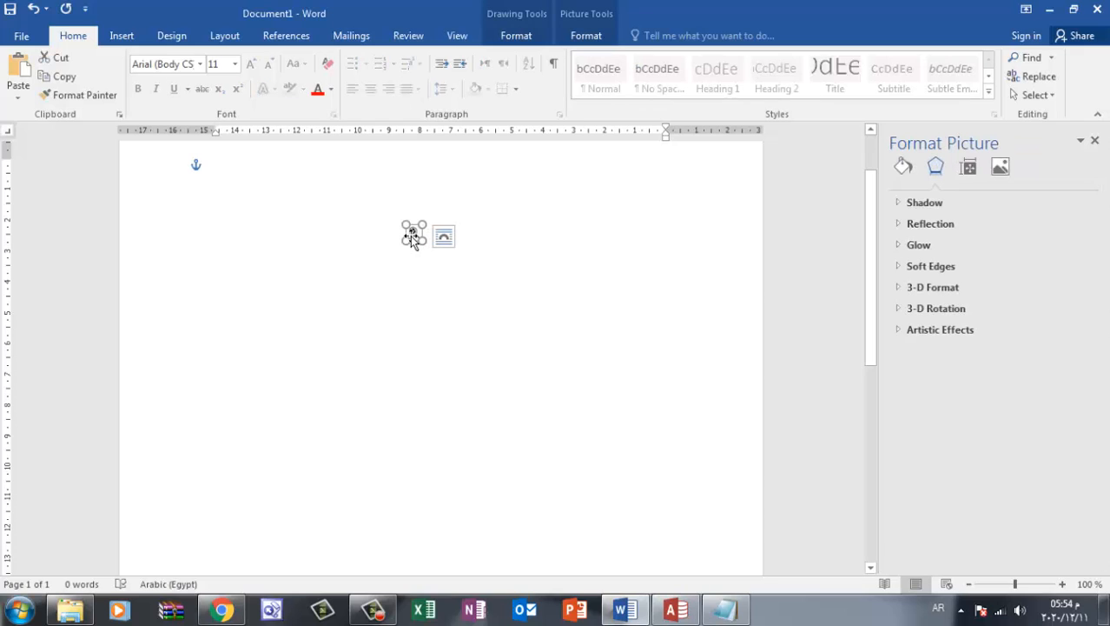
pyautogui.rightClick(412, 240)
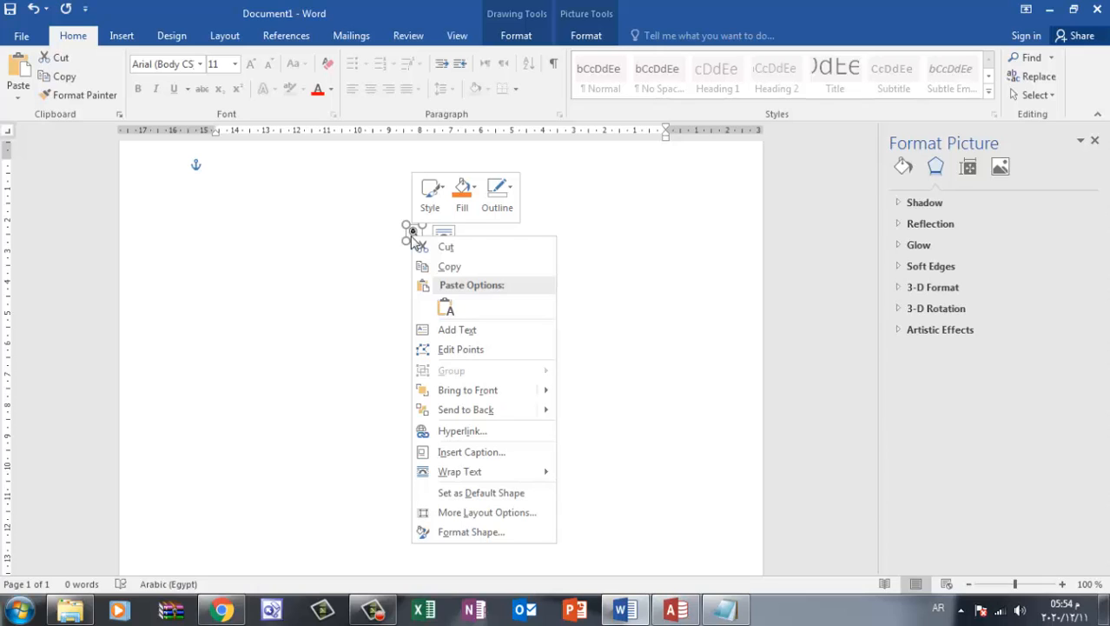
pyautogui.click(384, 258)
pyautogui.click(396, 252)
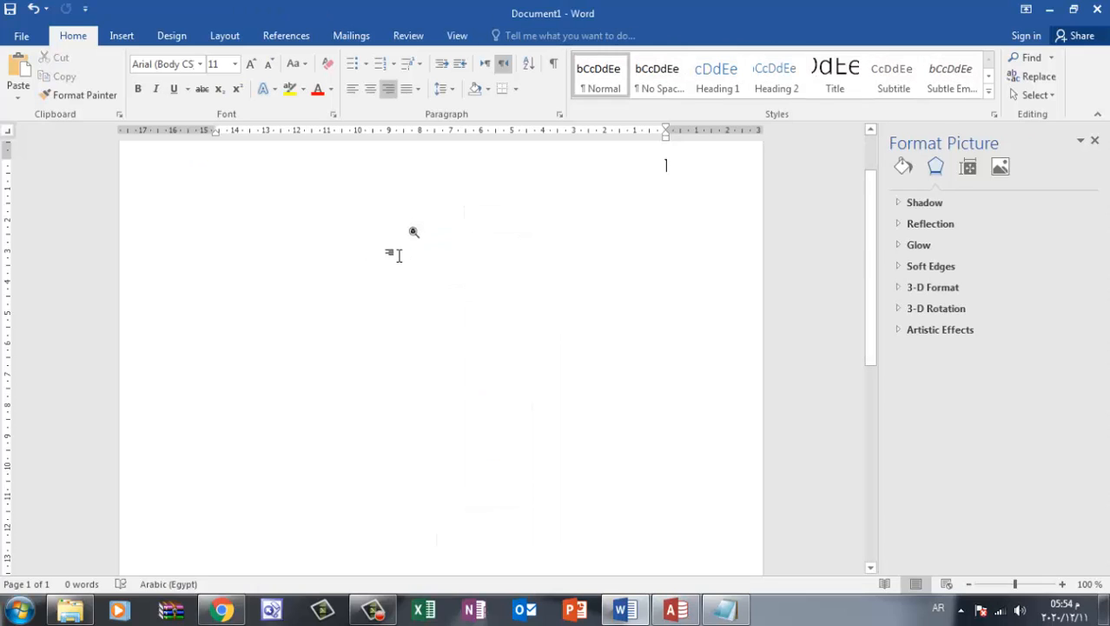
# Copy the magnifier-filled square and paste a duplicate of it into the document
pyautogui.click(412, 236)
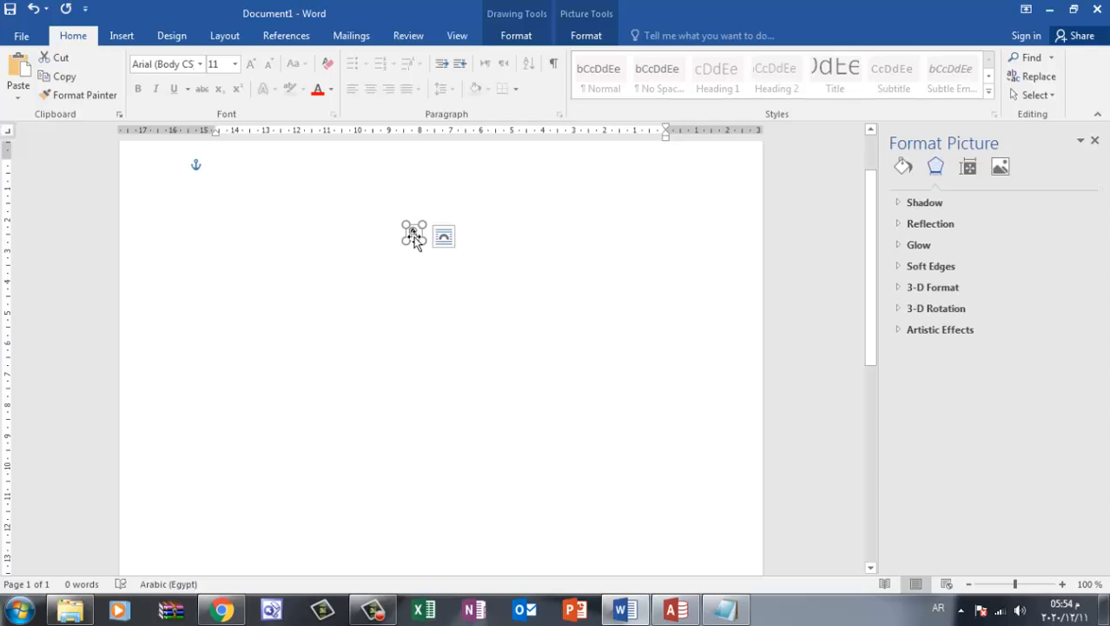
pyautogui.click(397, 288)
pyautogui.hotkey('ctrl', 'v')
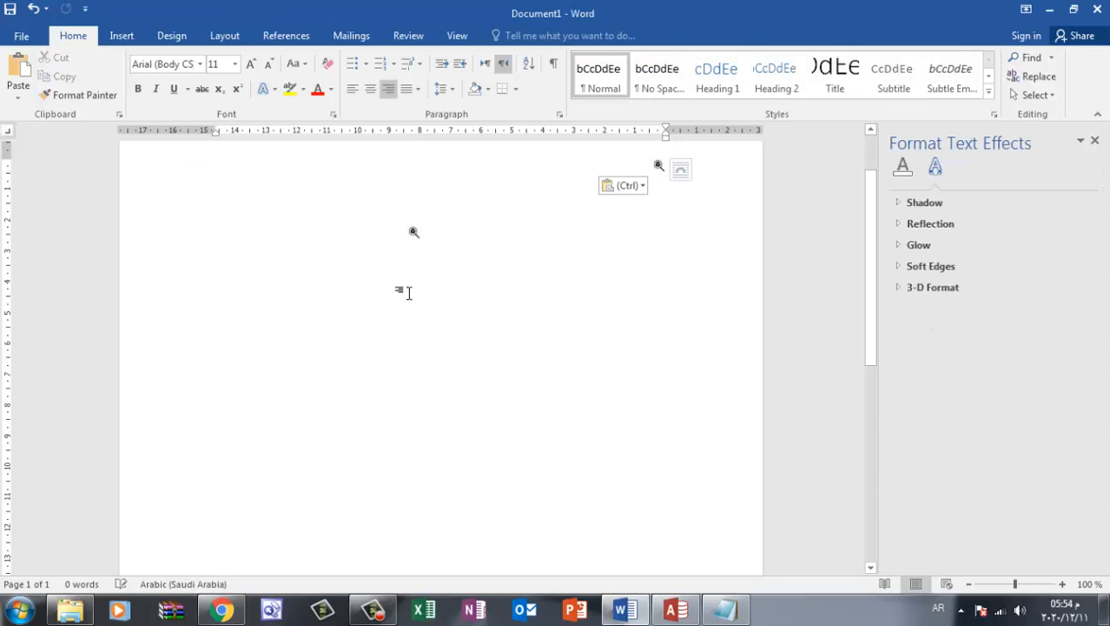
pyautogui.rightClick(657, 167)
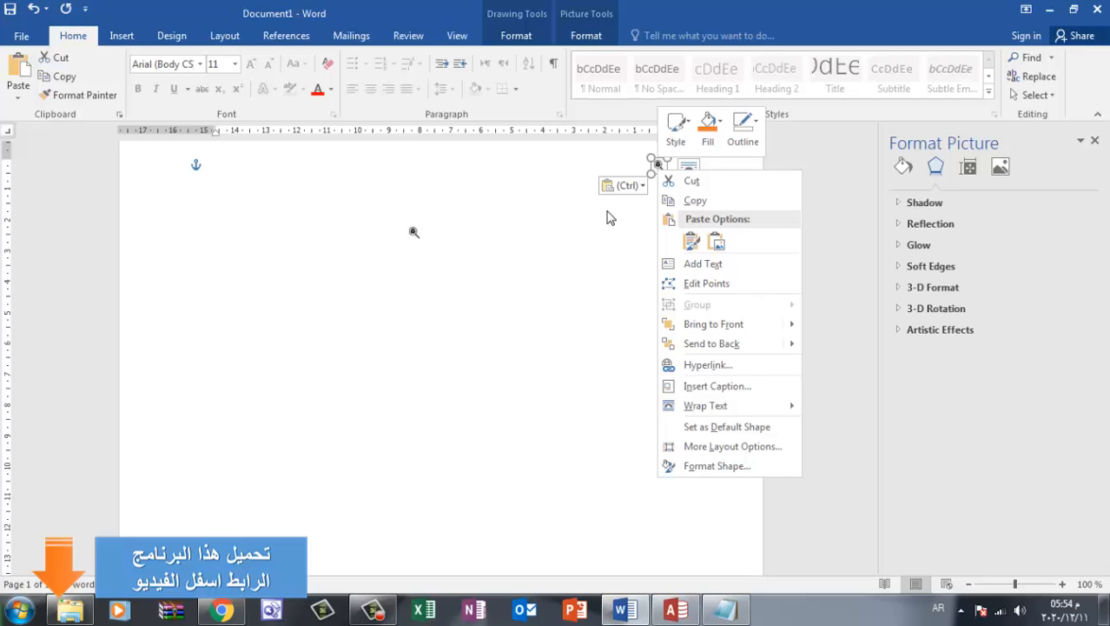
# Switch to PowerPoint, start a blank presentation and dismiss the Camtasia Studio add-in welcome message
pyautogui.click(573, 609)
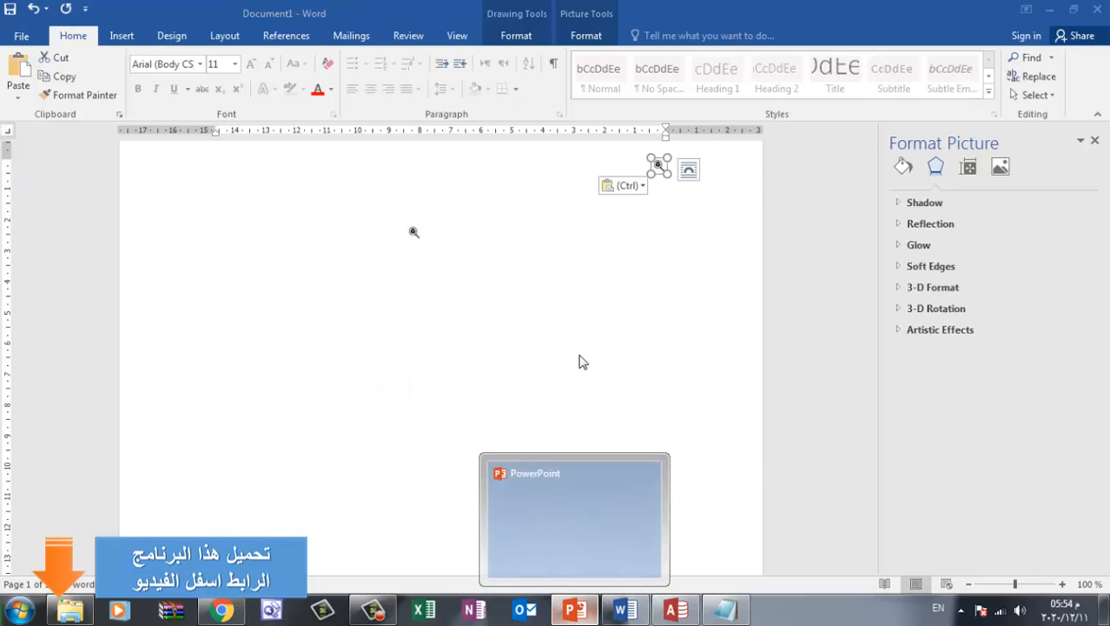
pyautogui.click(576, 616)
pyautogui.click(576, 618)
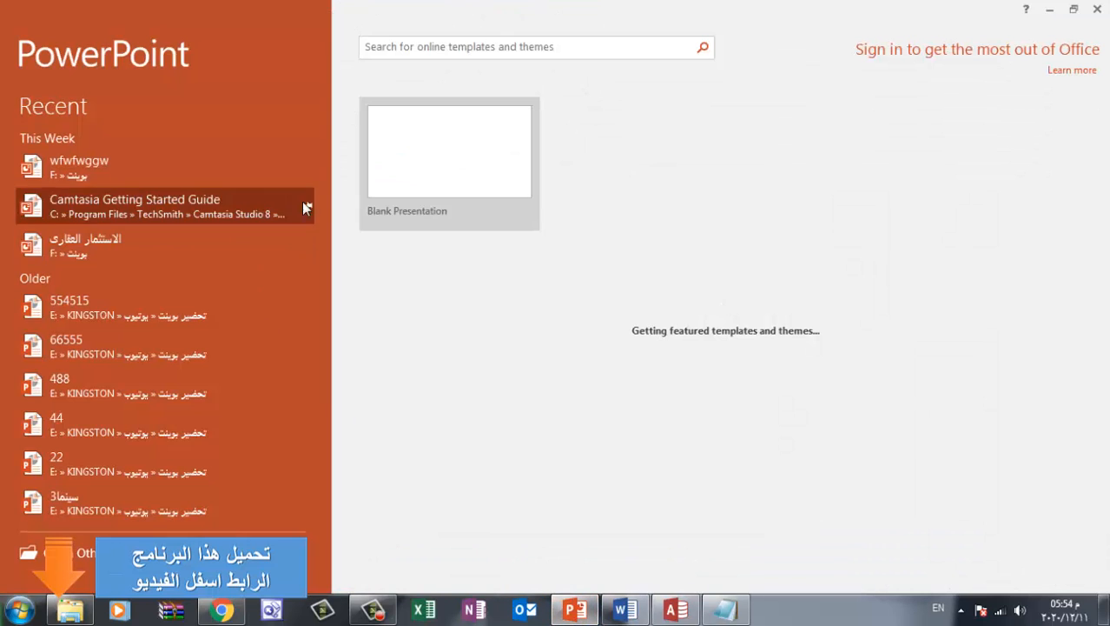
pyautogui.click(398, 154)
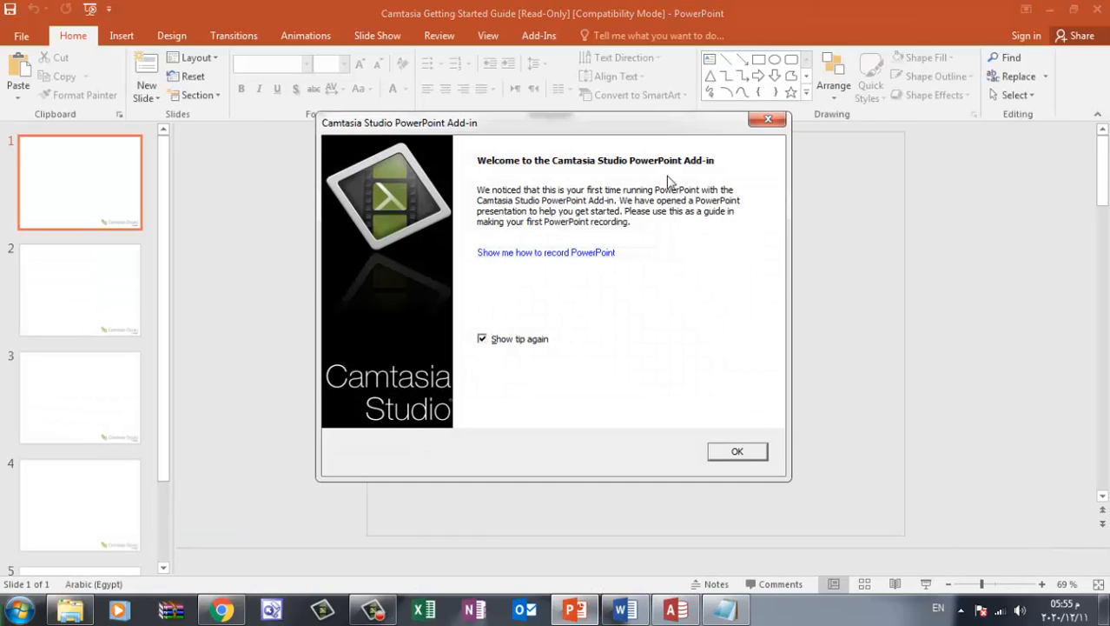
pyautogui.click(758, 127)
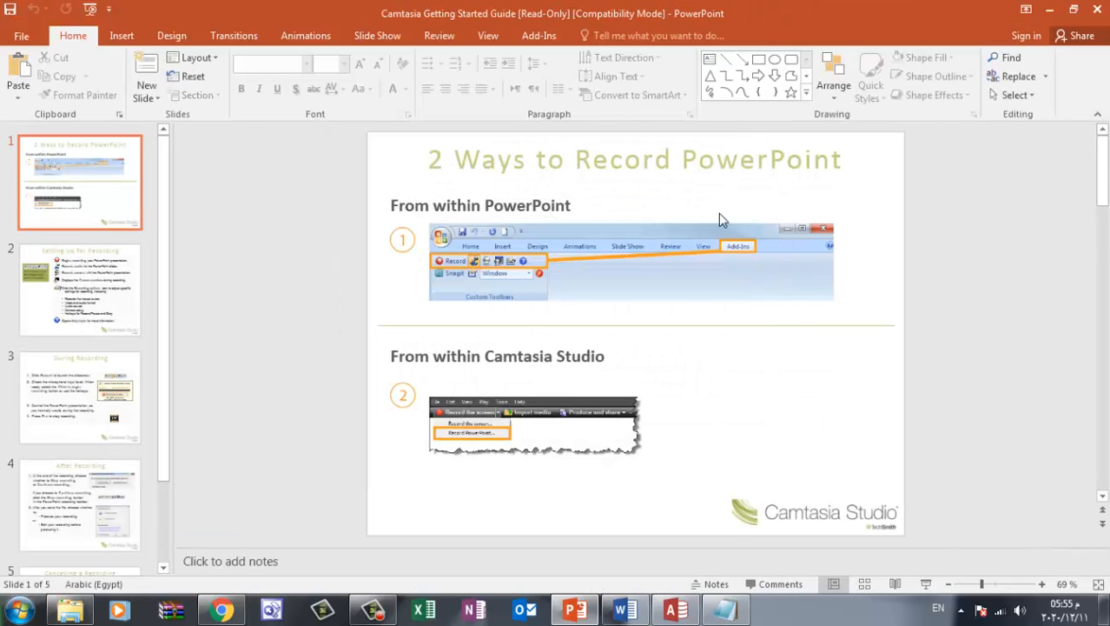
# Clear all content from the first slide and paste the magnifier icon onto it
pyautogui.hotkey('ctrl', 'a')
pyautogui.hotkey('ctrl', 'x')
pyautogui.hotkey('ctrl', 'v')
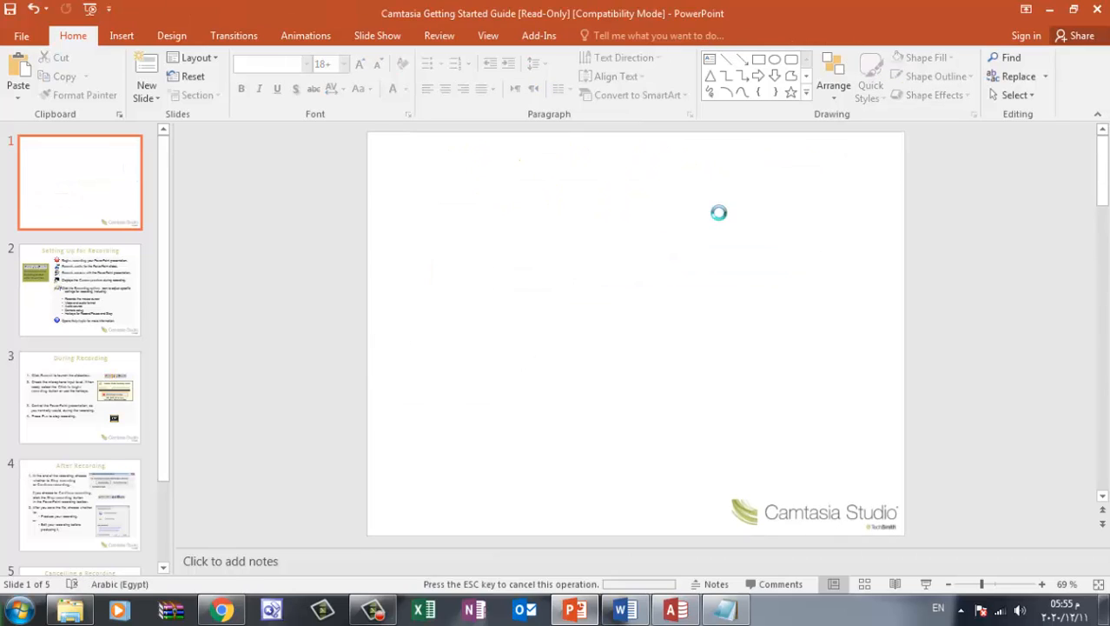
# Save the pasted magnifier icon as a PNG picture named 002 in New folder (10) of the Pictures library
pyautogui.rightClick(635, 334)
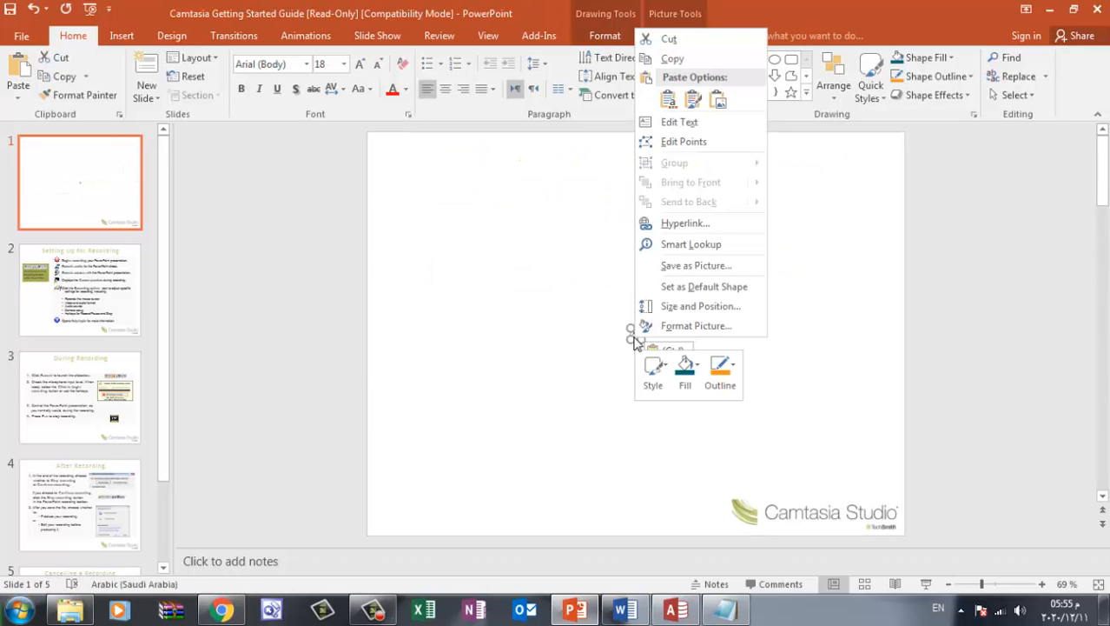
pyautogui.click(678, 271)
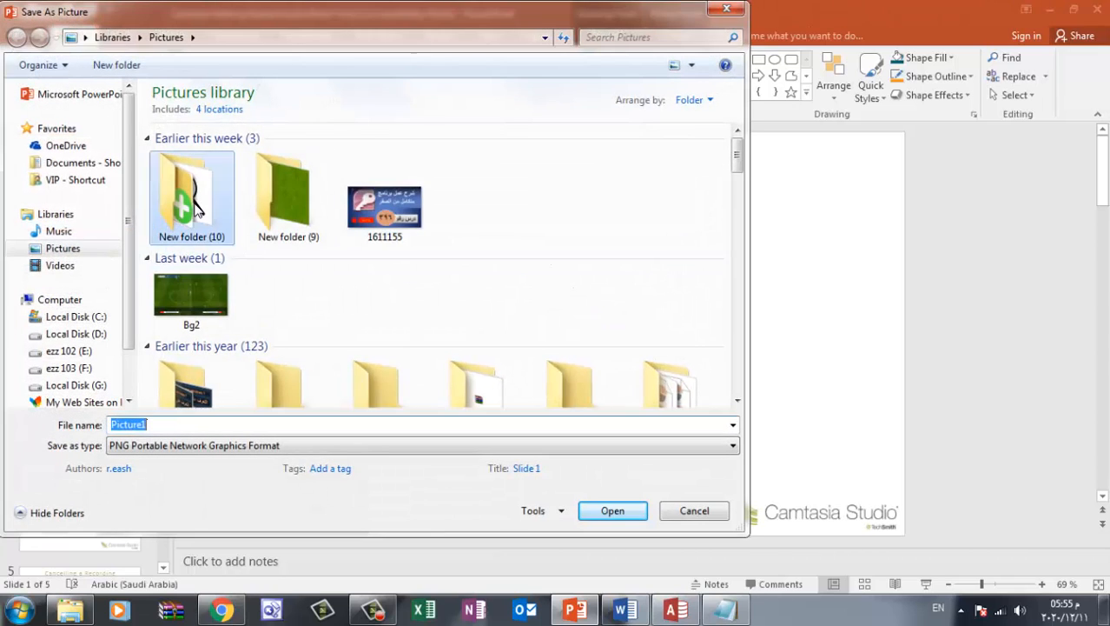
pyautogui.doubleClick(185, 236)
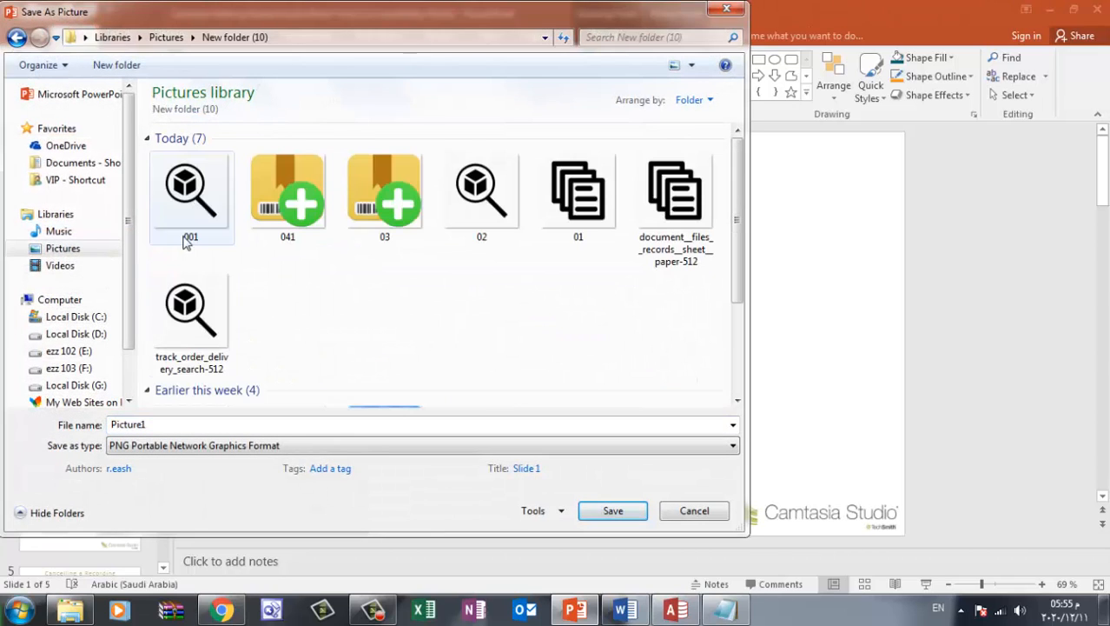
pyautogui.doubleClick(139, 424)
pyautogui.write('00')
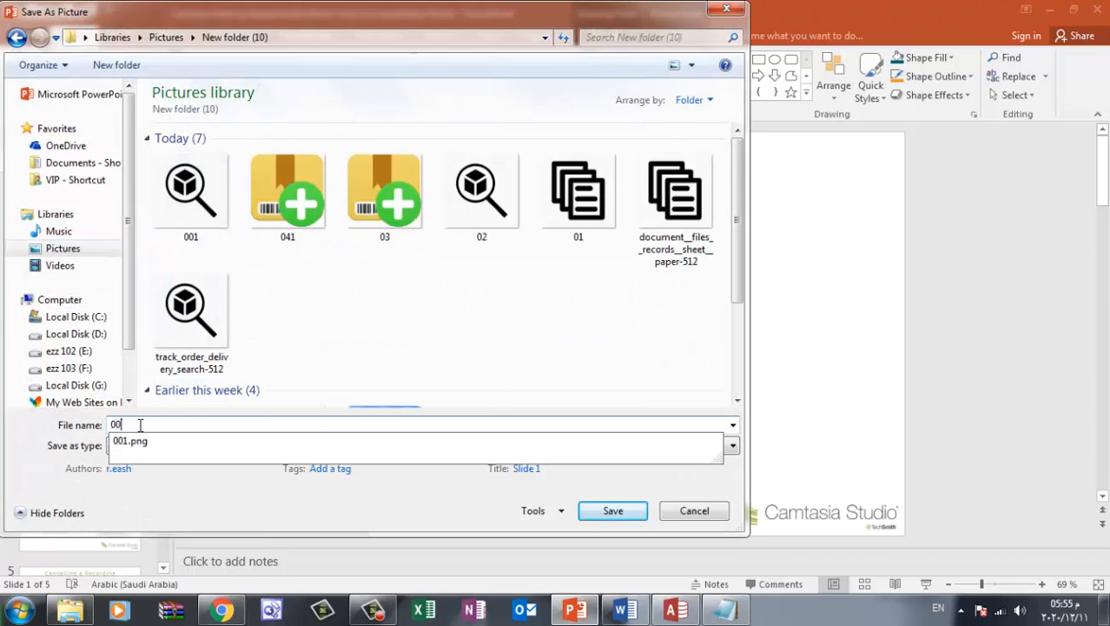
pyautogui.write('2')
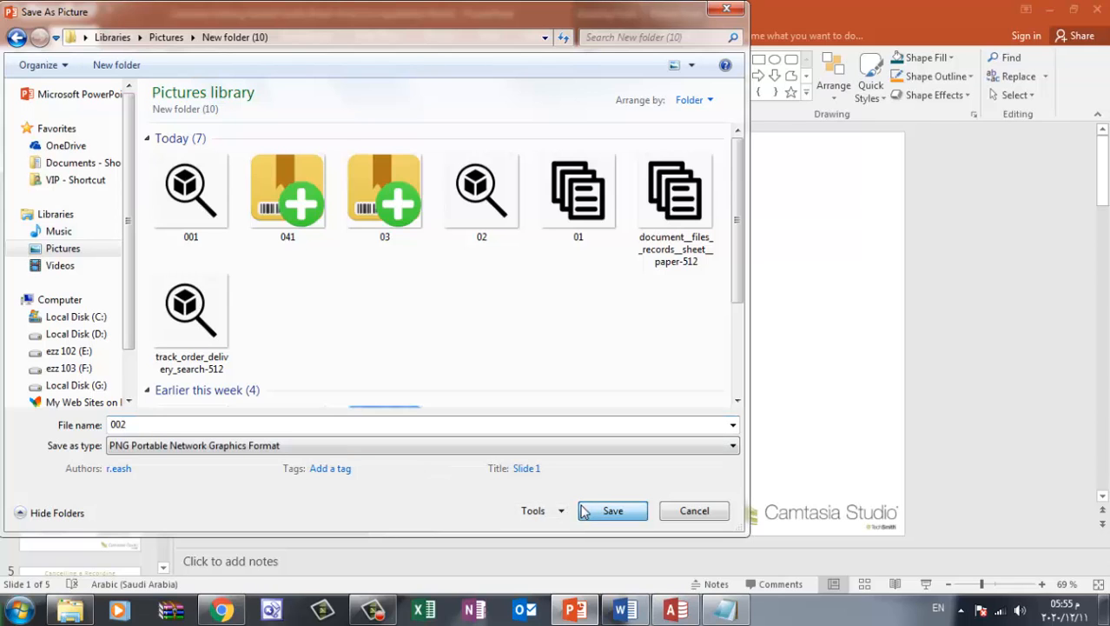
pyautogui.click(607, 510)
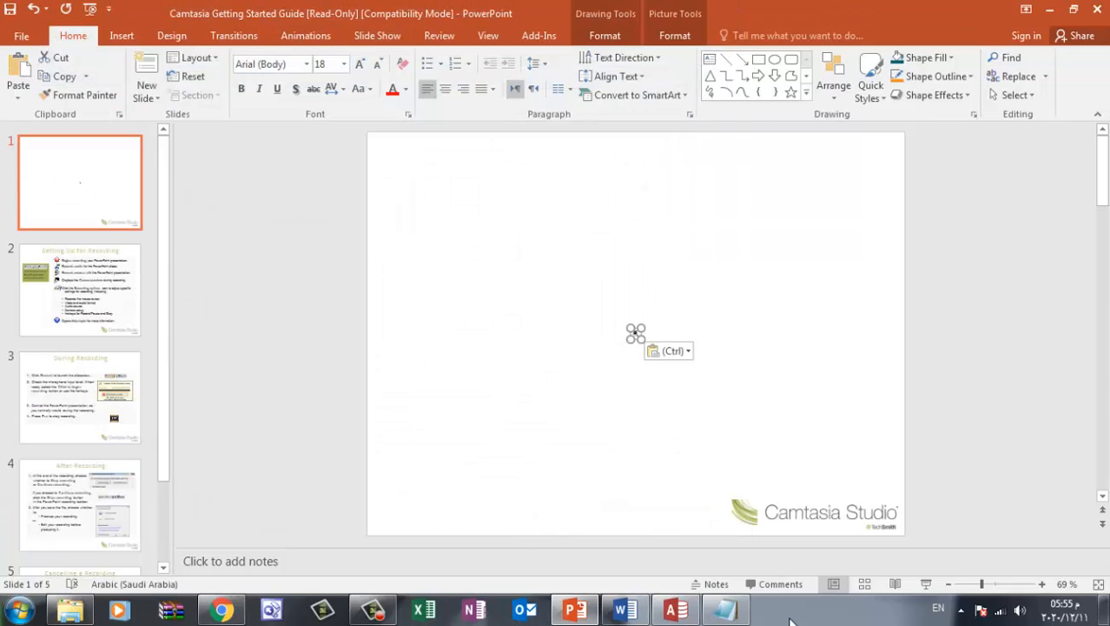
# Switch to Access and assign the 002 picture from New folder (10) to the "ابحث عن صنف" navigation button
pyautogui.click(676, 609)
pyautogui.click(727, 228)
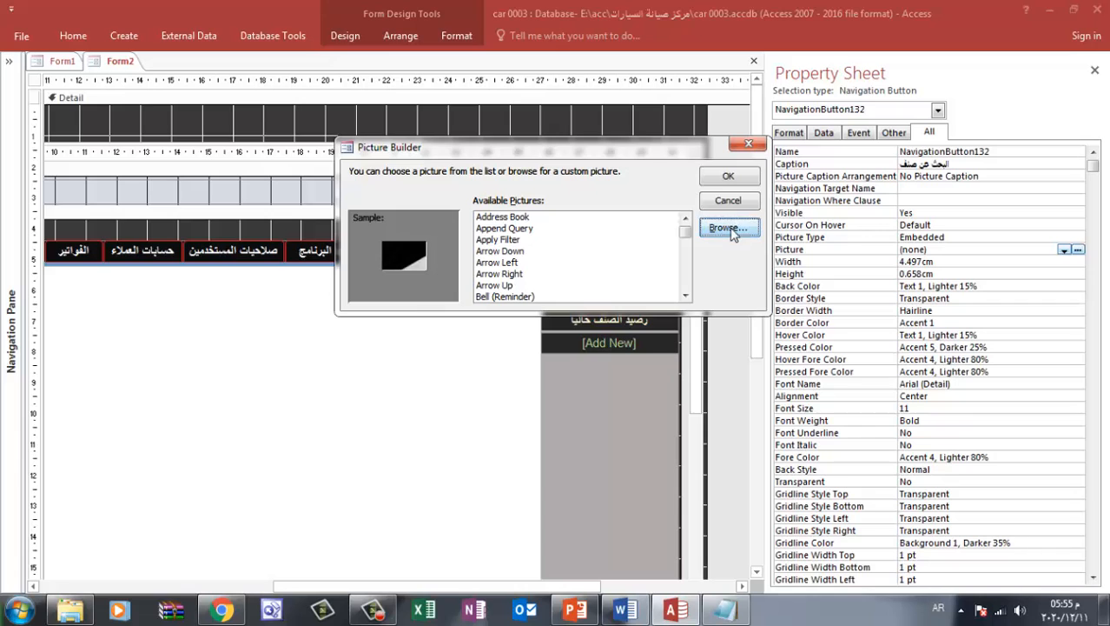
pyautogui.click(178, 282)
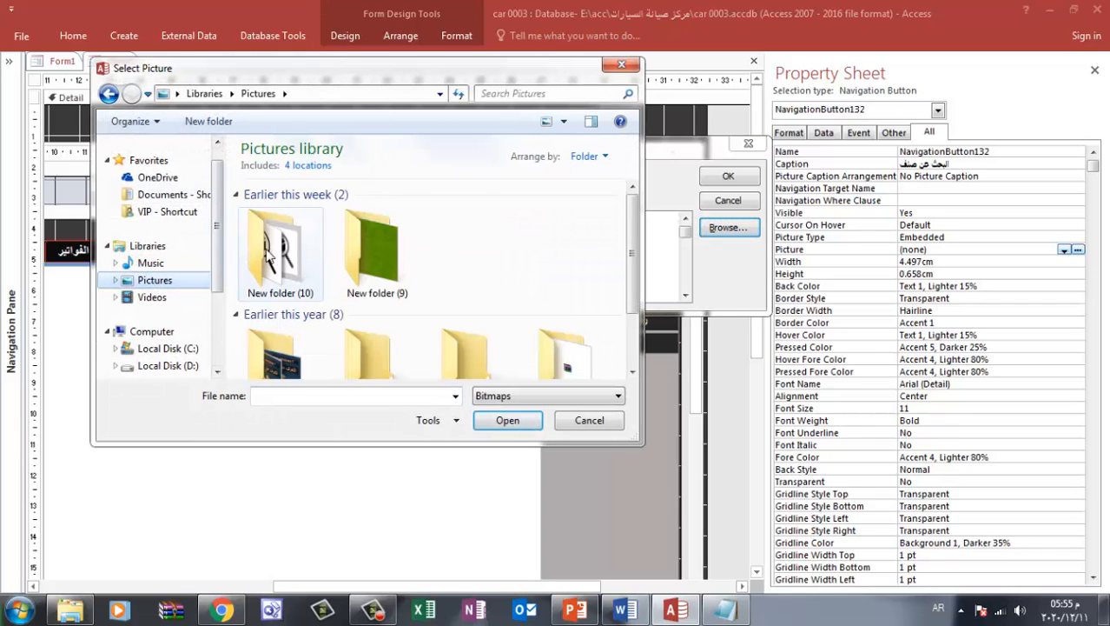
pyautogui.doubleClick(270, 271)
pyautogui.click(483, 398)
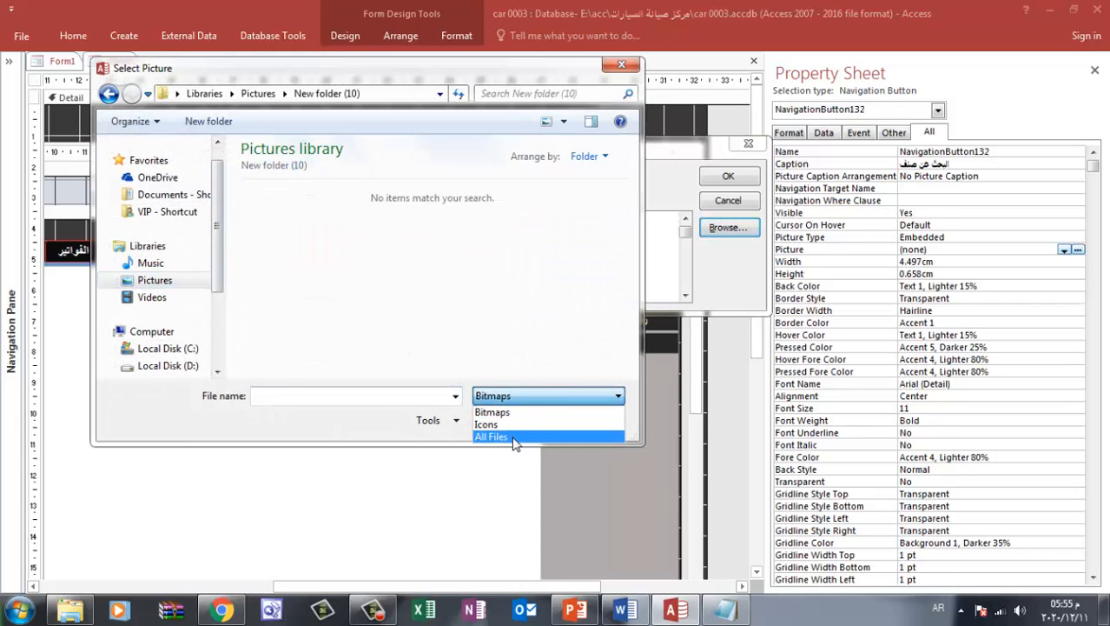
pyautogui.click(491, 439)
pyautogui.doubleClick(288, 269)
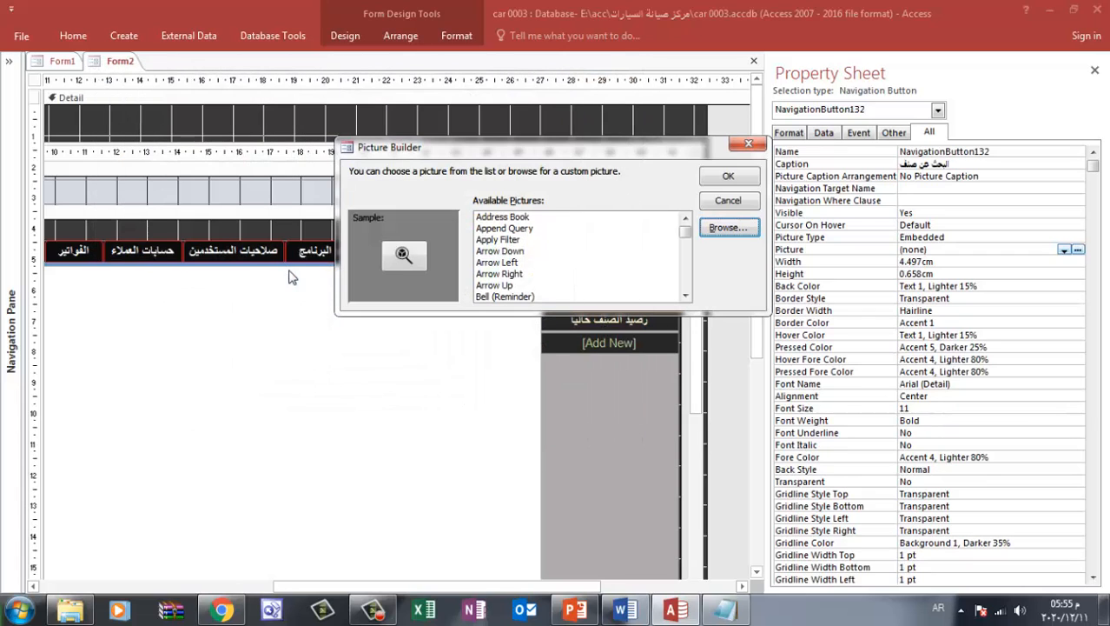
pyautogui.click(721, 179)
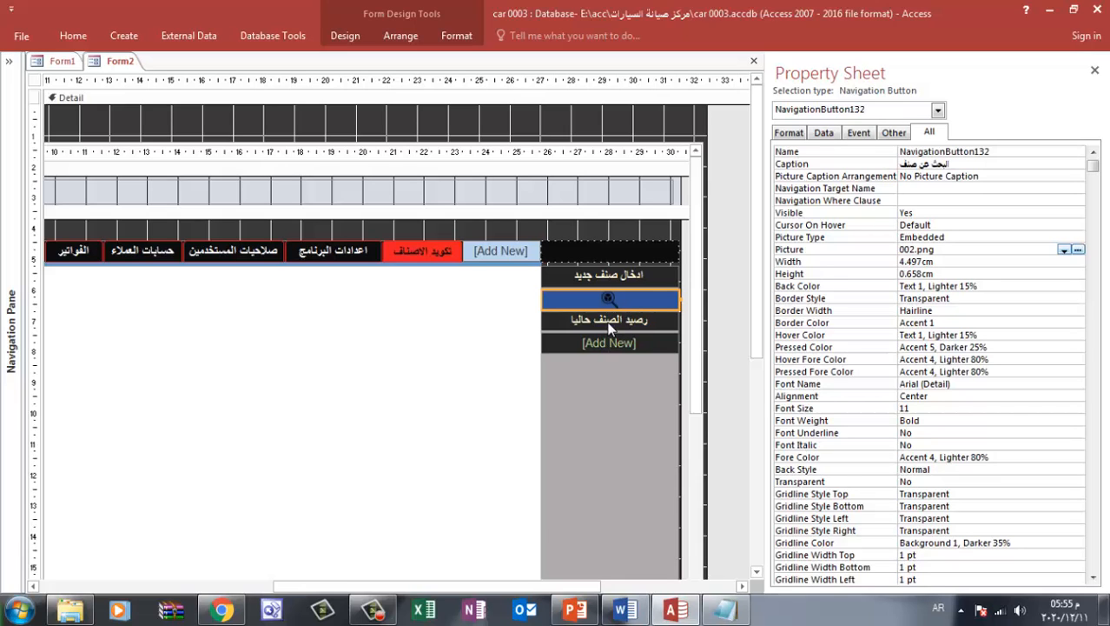
# Return to PowerPoint and recolor the magnifier icon on the slide with the pale washout variation
pyautogui.click(575, 610)
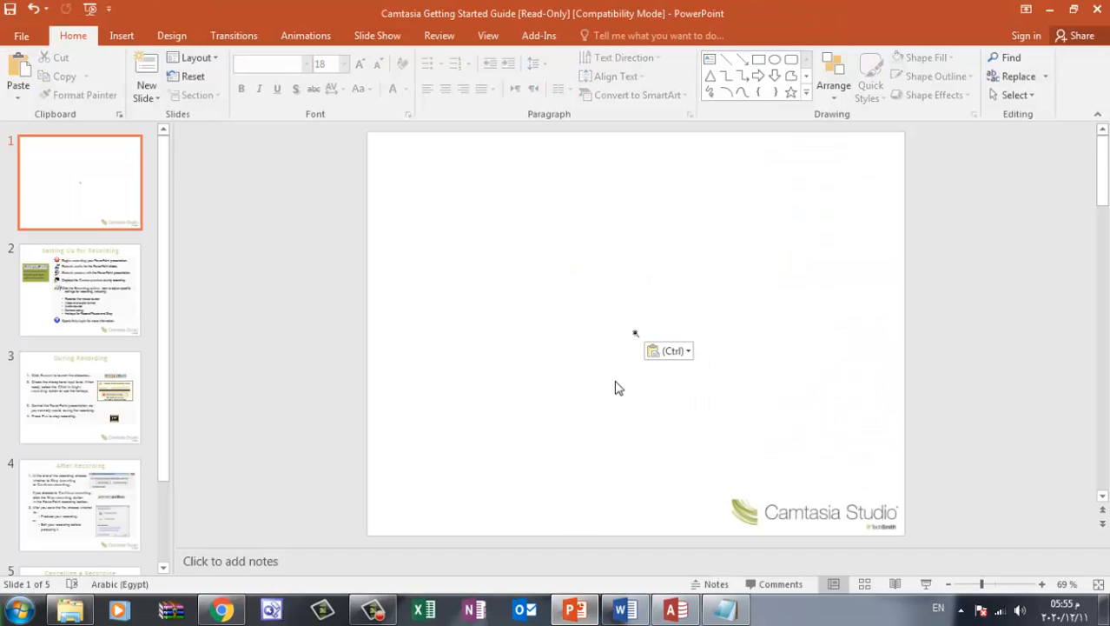
pyautogui.click(635, 334)
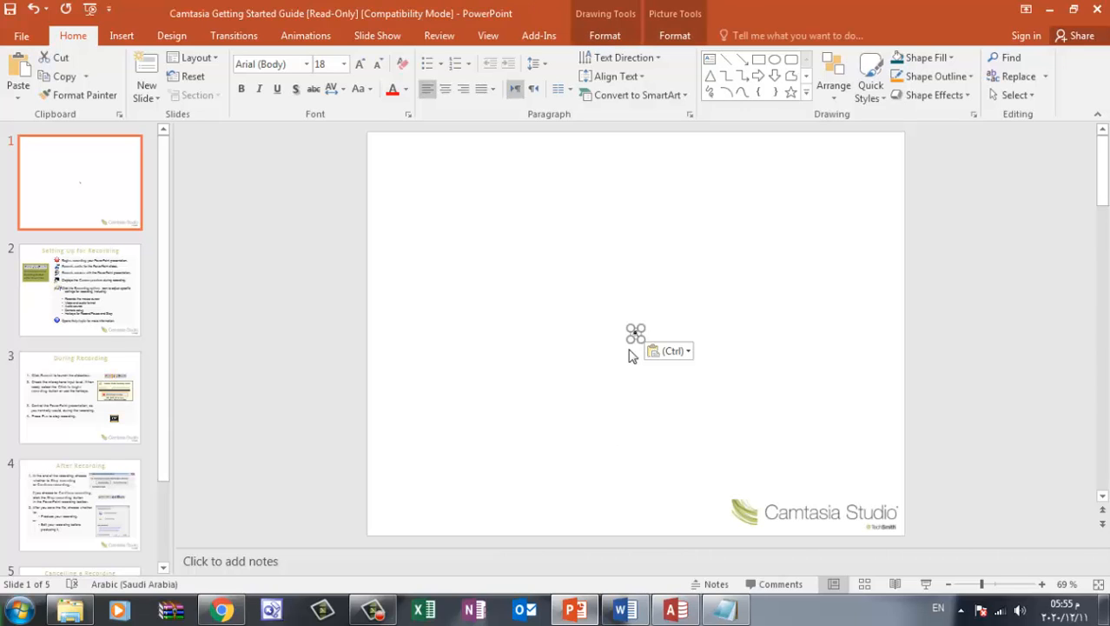
pyautogui.click(587, 38)
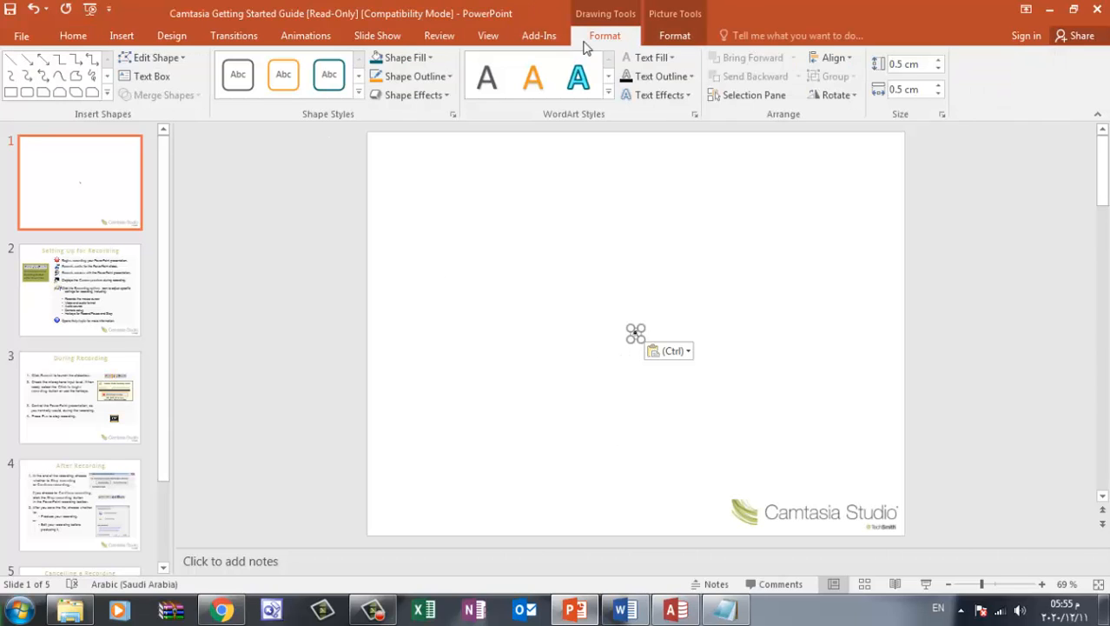
pyautogui.click(686, 38)
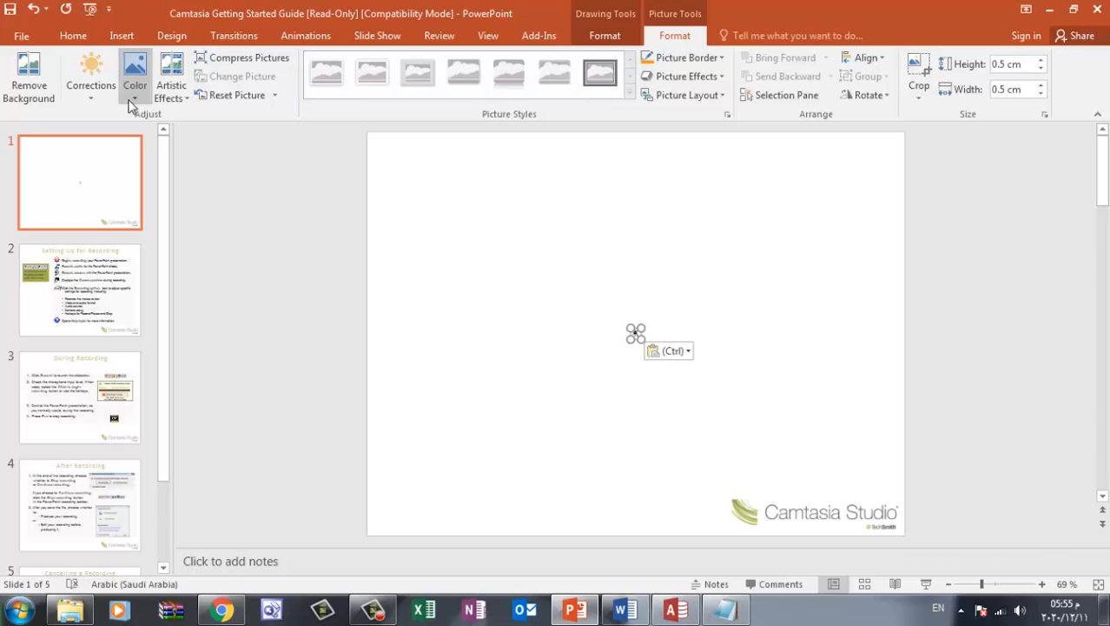
pyautogui.click(84, 95)
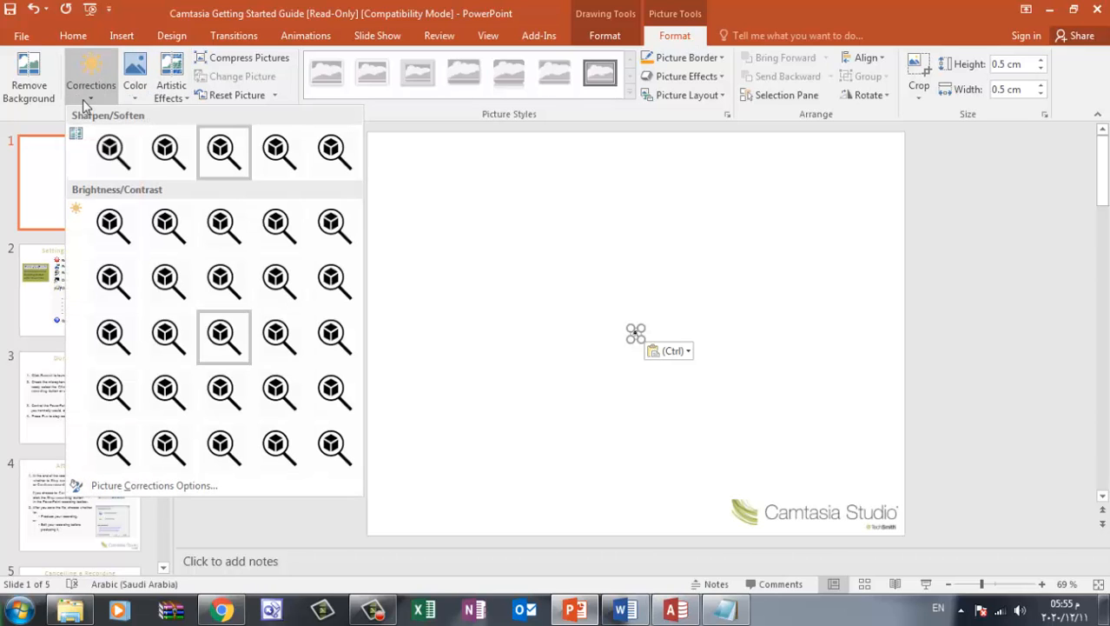
pyautogui.click(127, 100)
pyautogui.click(127, 100)
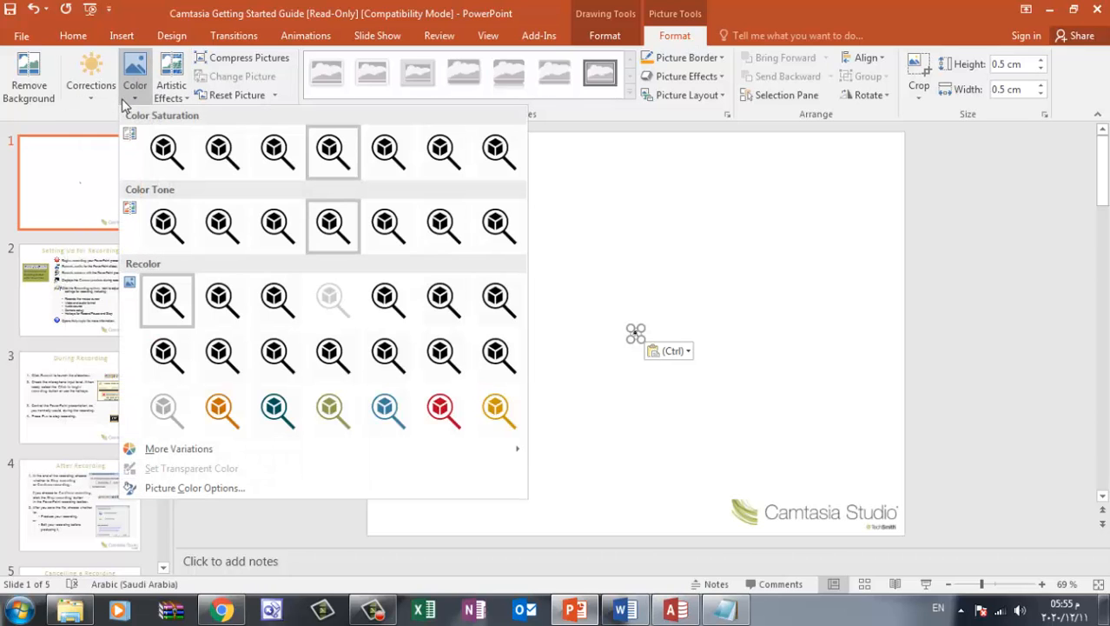
pyautogui.click(331, 298)
pyautogui.click(522, 303)
pyautogui.click(636, 341)
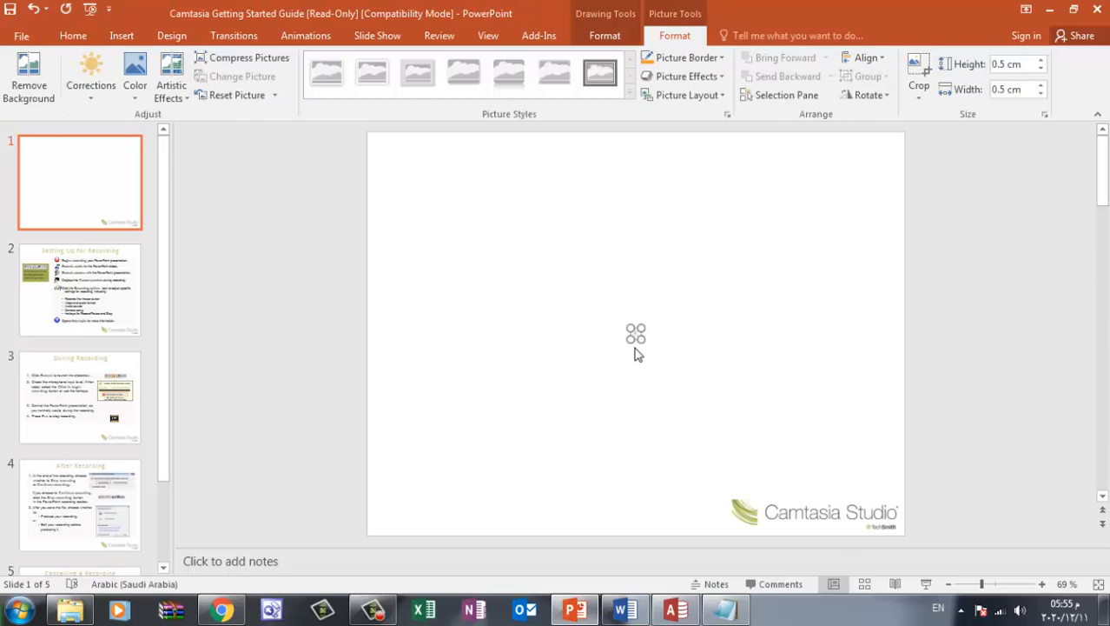
# Save the recolored magnifier icon as a PNG picture named 003 in New folder (10)
pyautogui.rightClick(628, 345)
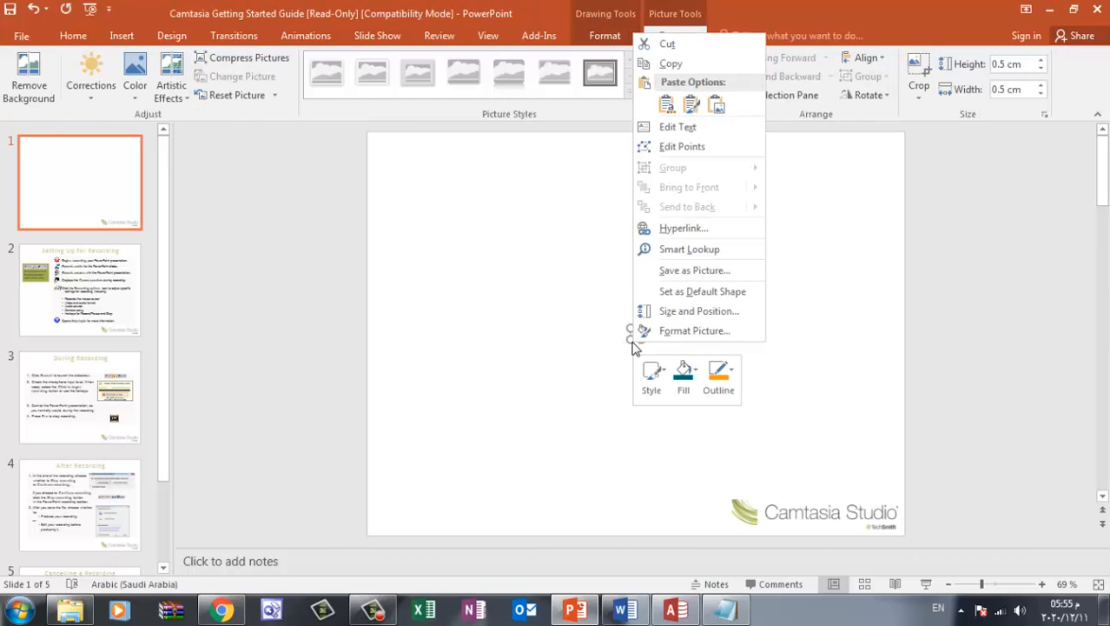
pyautogui.click(677, 278)
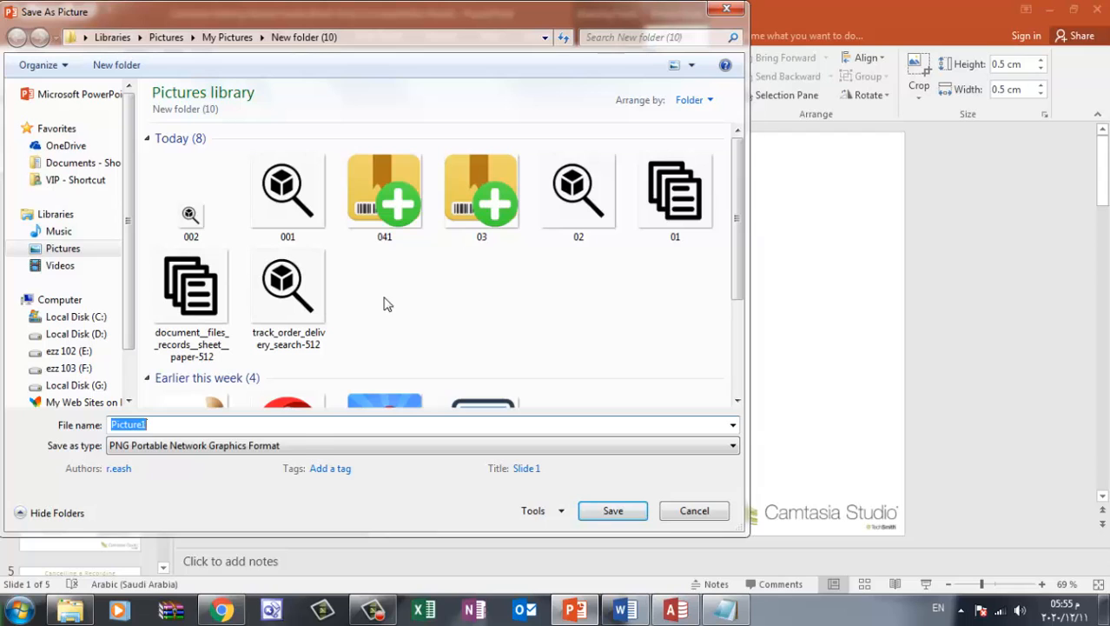
pyautogui.write('003')
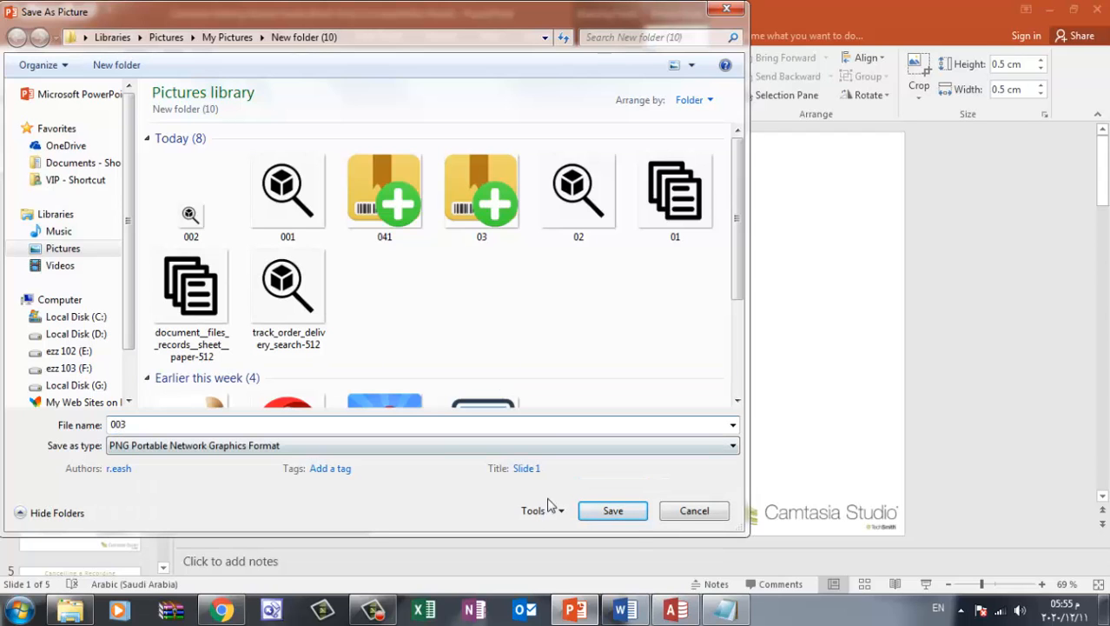
pyautogui.click(628, 513)
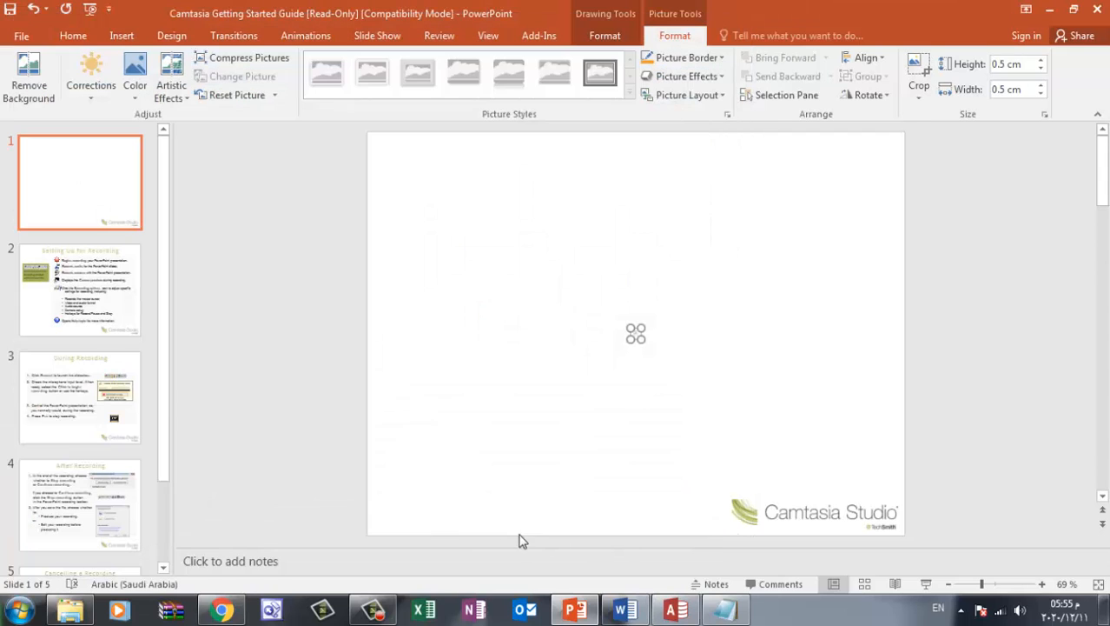
# Switch to Access and assign the 003 picture from New folder (10) of the Pictures library to the "البحث عن صنف" navigation button
pyautogui.click(676, 610)
pyautogui.click(1078, 249)
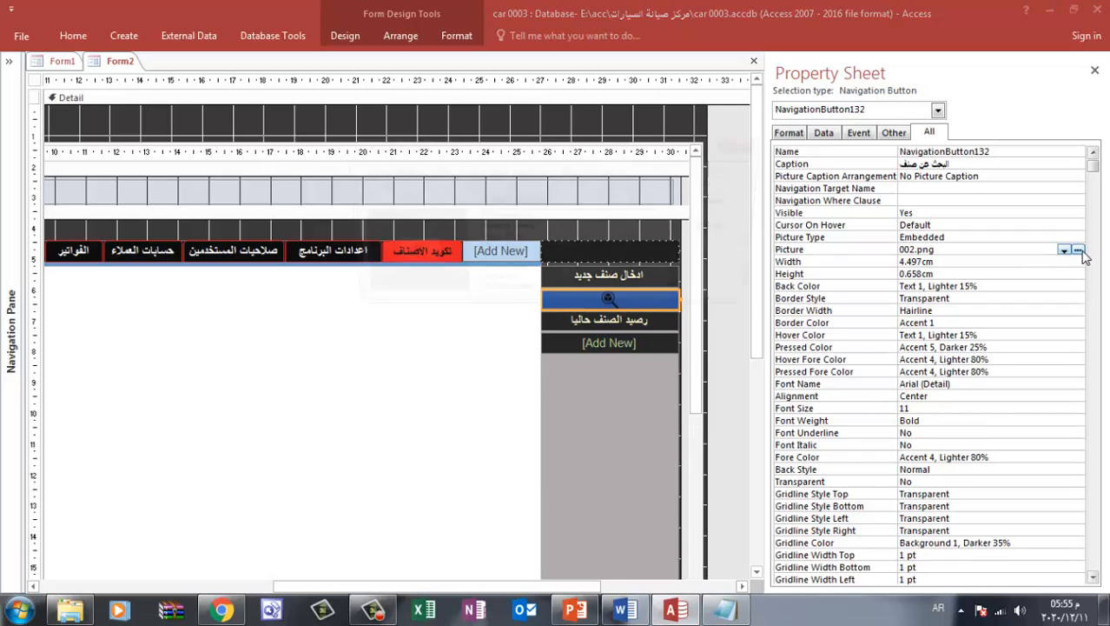
pyautogui.click(729, 227)
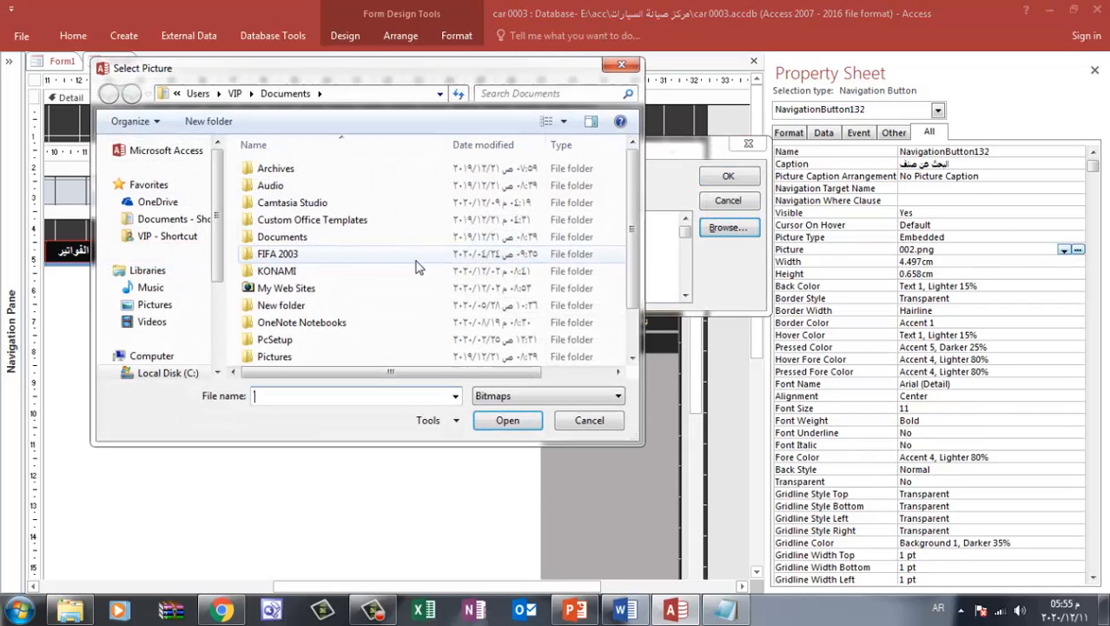
pyautogui.click(155, 305)
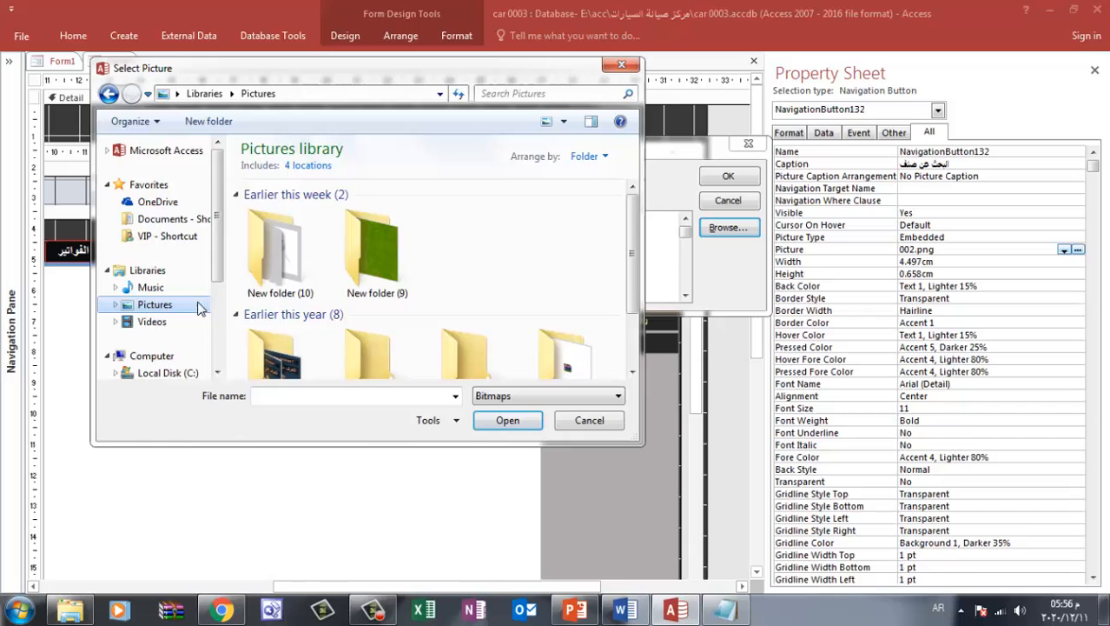
pyautogui.doubleClick(274, 265)
pyautogui.click(547, 395)
pyautogui.click(491, 434)
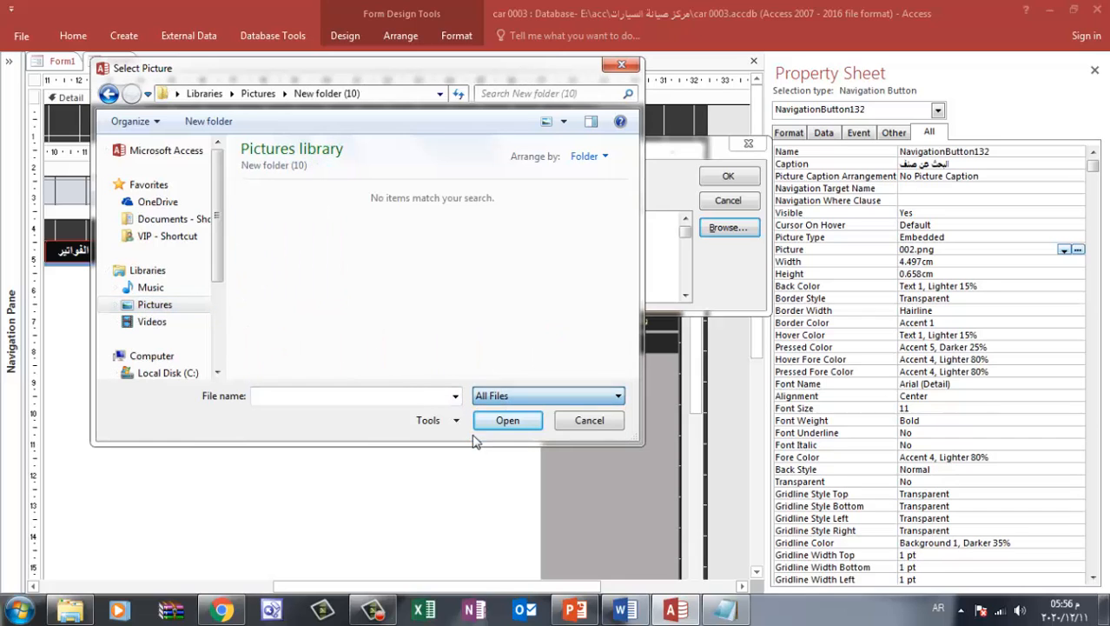
pyautogui.click(278, 274)
pyautogui.doubleClick(278, 275)
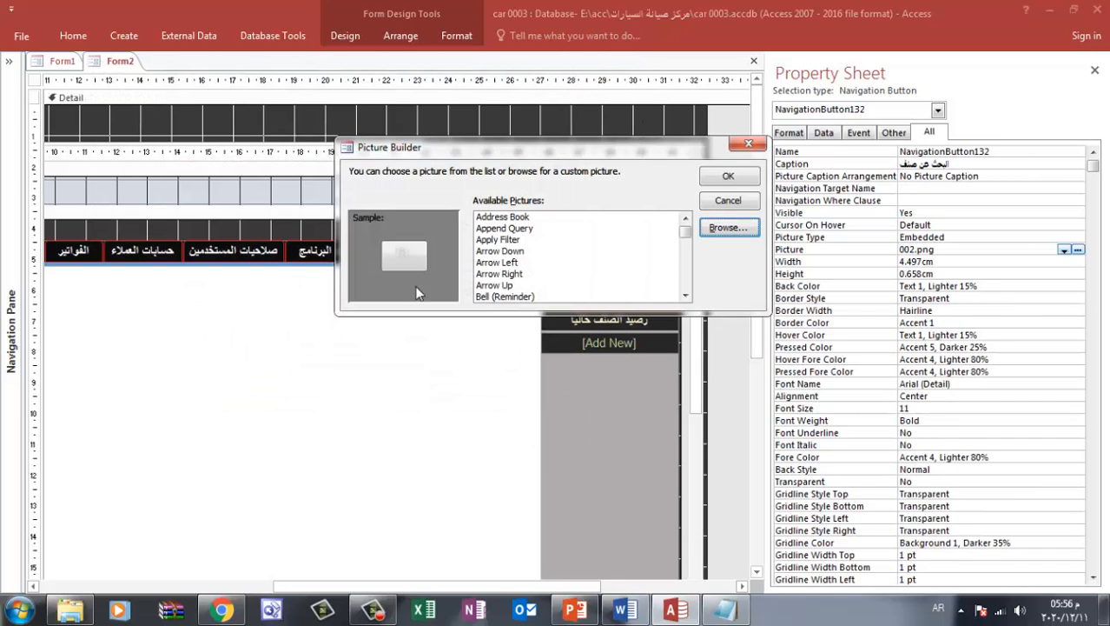
pyautogui.click(728, 176)
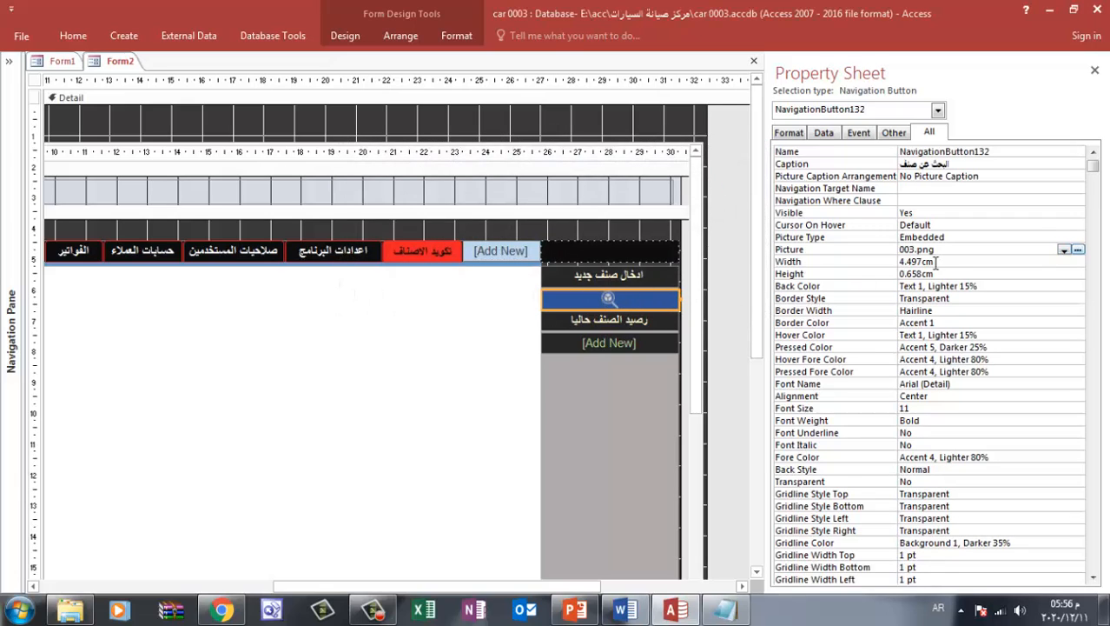
pyautogui.click(1023, 240)
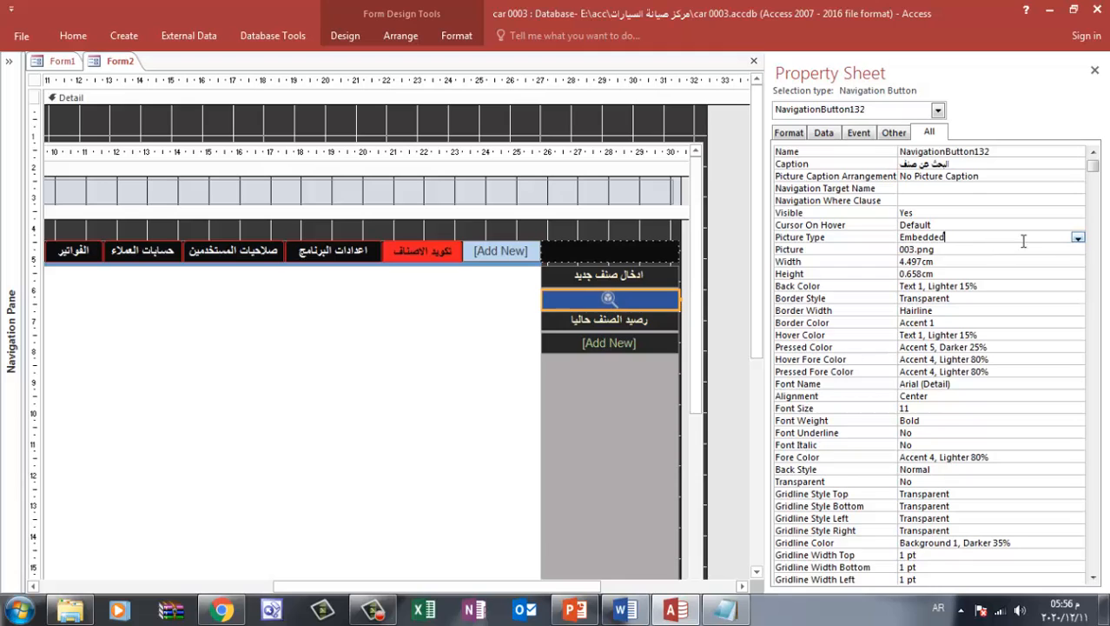
pyautogui.click(1078, 238)
pyautogui.click(1021, 273)
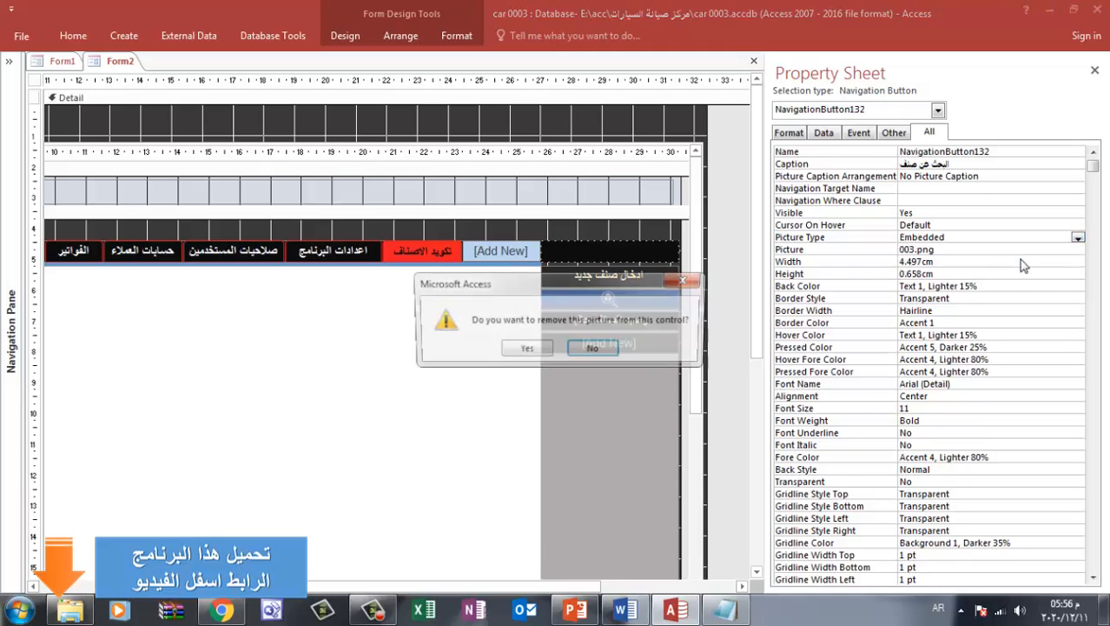
pyautogui.click(685, 279)
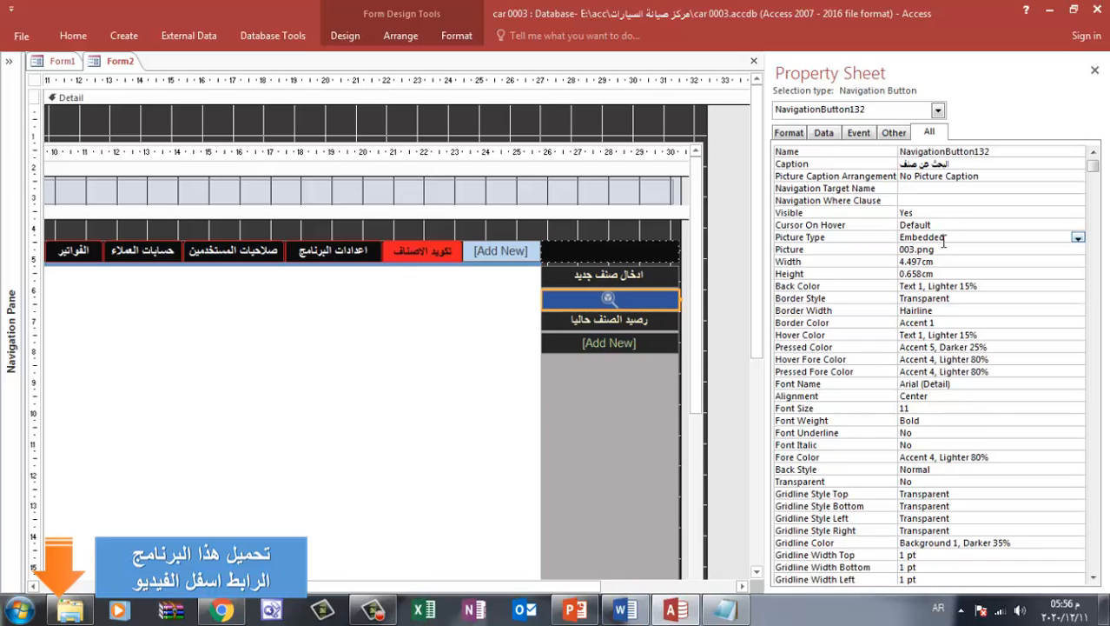
pyautogui.click(1078, 237)
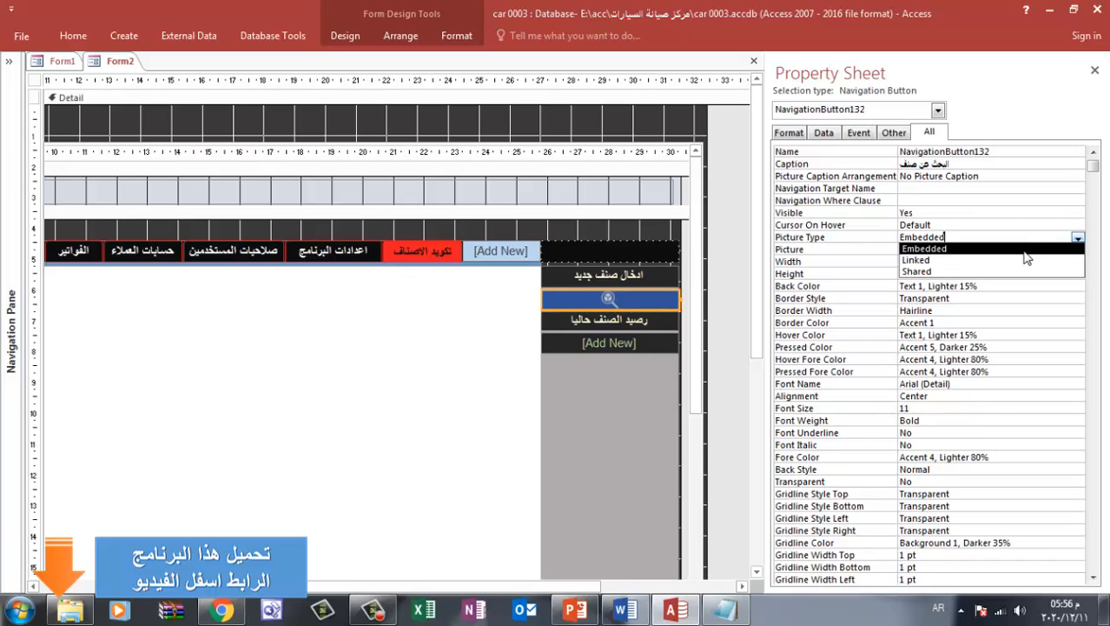
pyautogui.click(991, 224)
pyautogui.click(1077, 225)
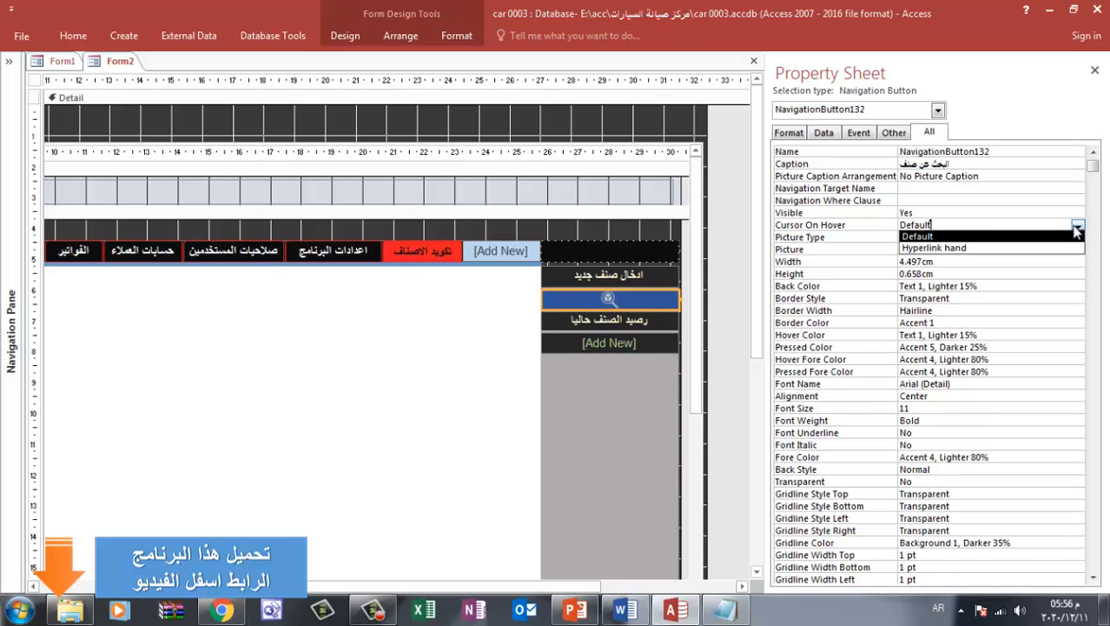
pyautogui.click(1077, 226)
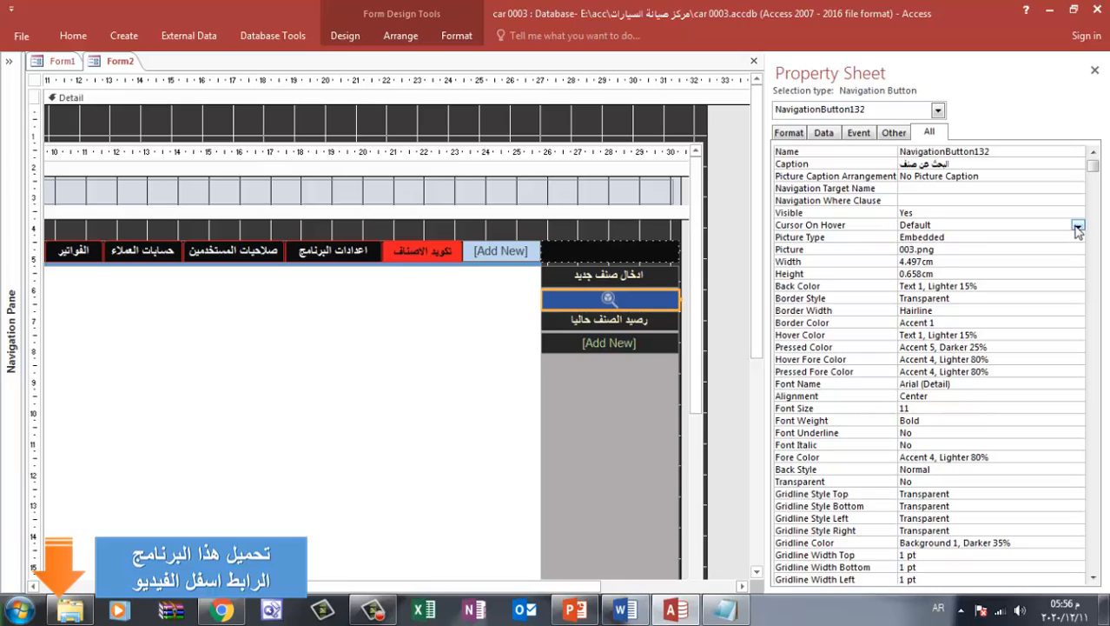
# Set the "البحث عن صنف" button's picture caption arrangement to General, and select the "ادخال صنف جديد" button
pyautogui.click(954, 253)
pyautogui.click(1006, 176)
pyautogui.click(1078, 178)
pyautogui.click(1025, 201)
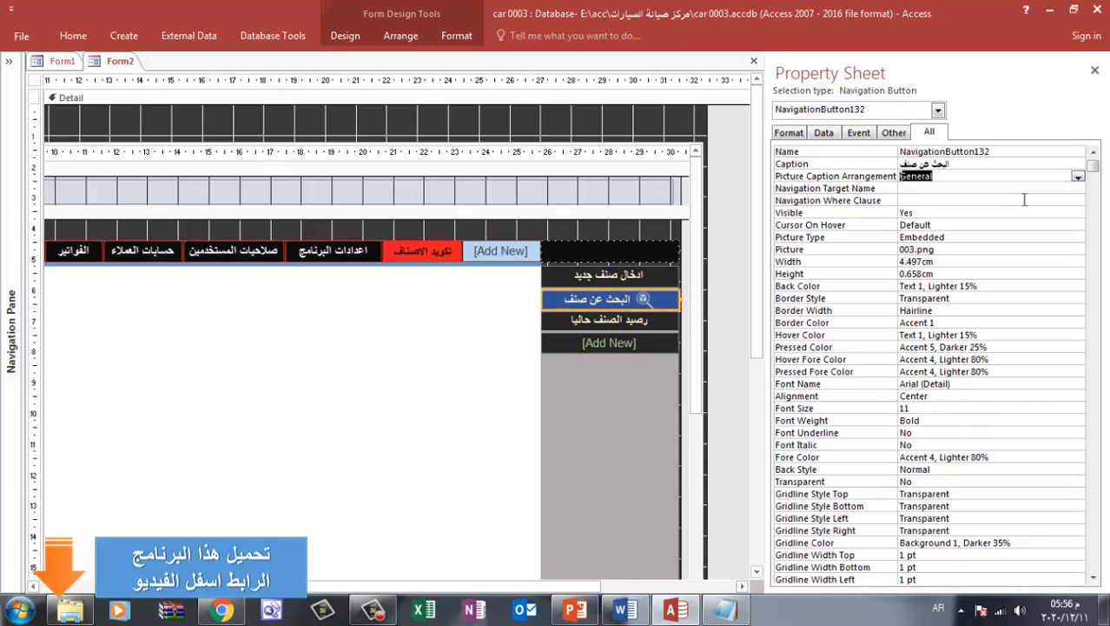
pyautogui.click(604, 412)
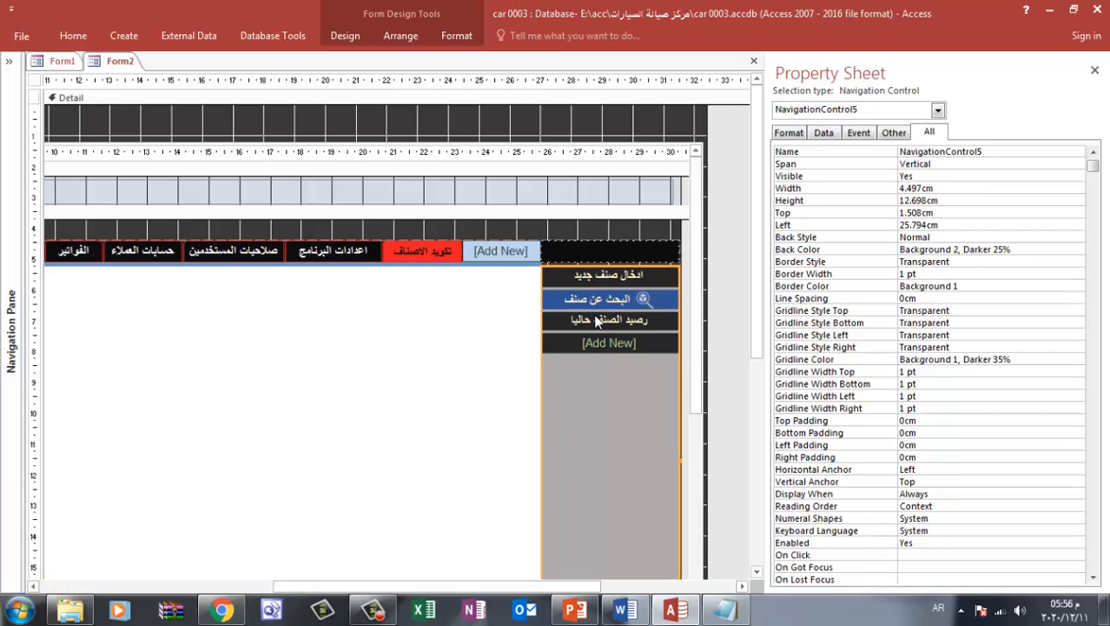
pyautogui.click(630, 277)
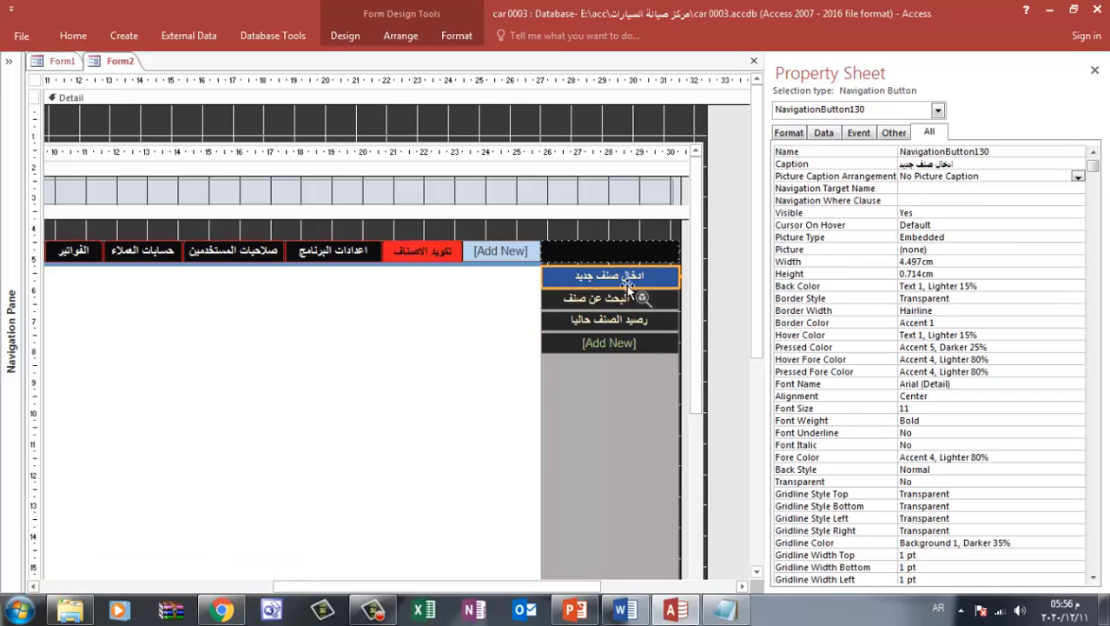
# Switch to Word and close Document1 without saving it, keeping the last copied item
pyautogui.click(633, 611)
pyautogui.click(1100, 13)
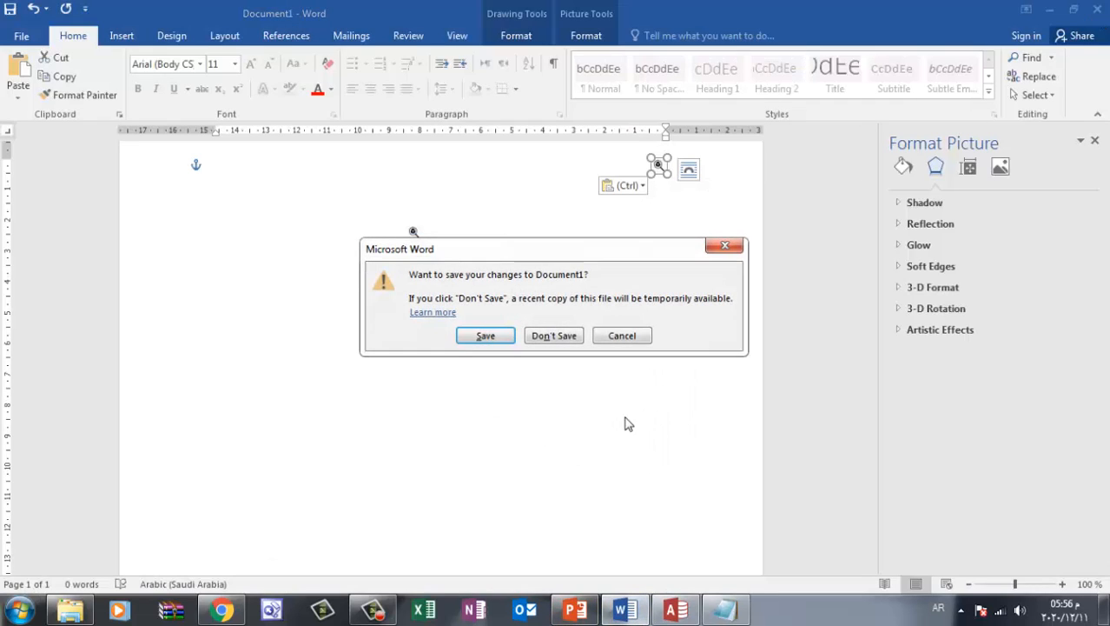
pyautogui.click(560, 339)
pyautogui.click(546, 351)
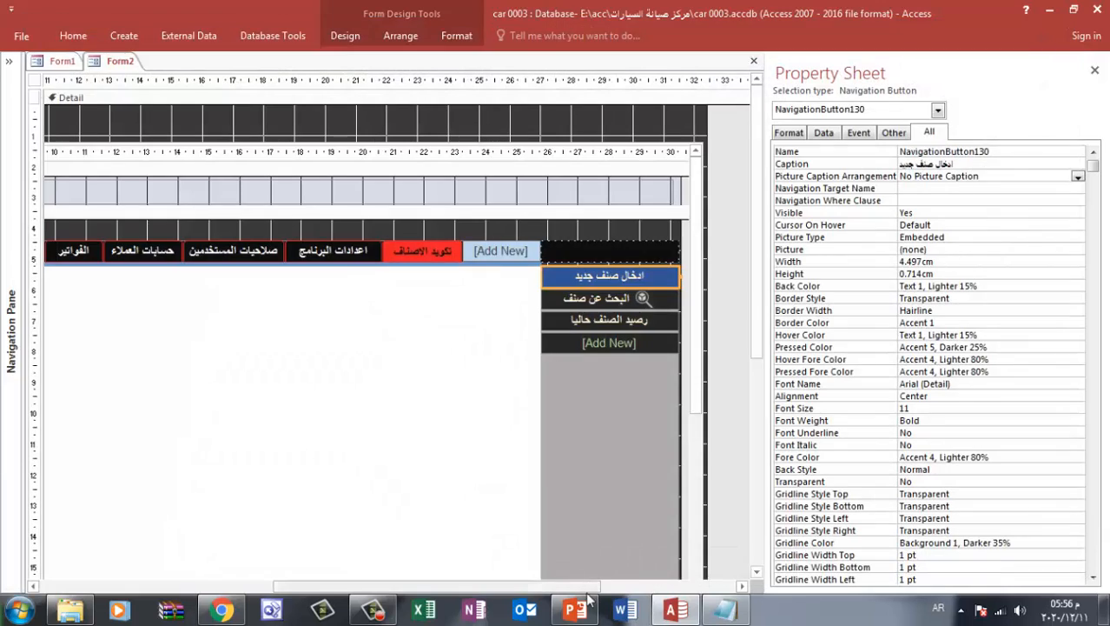
# Switch to PowerPoint and delete the pale magnifier icon from the first slide
pyautogui.click(588, 601)
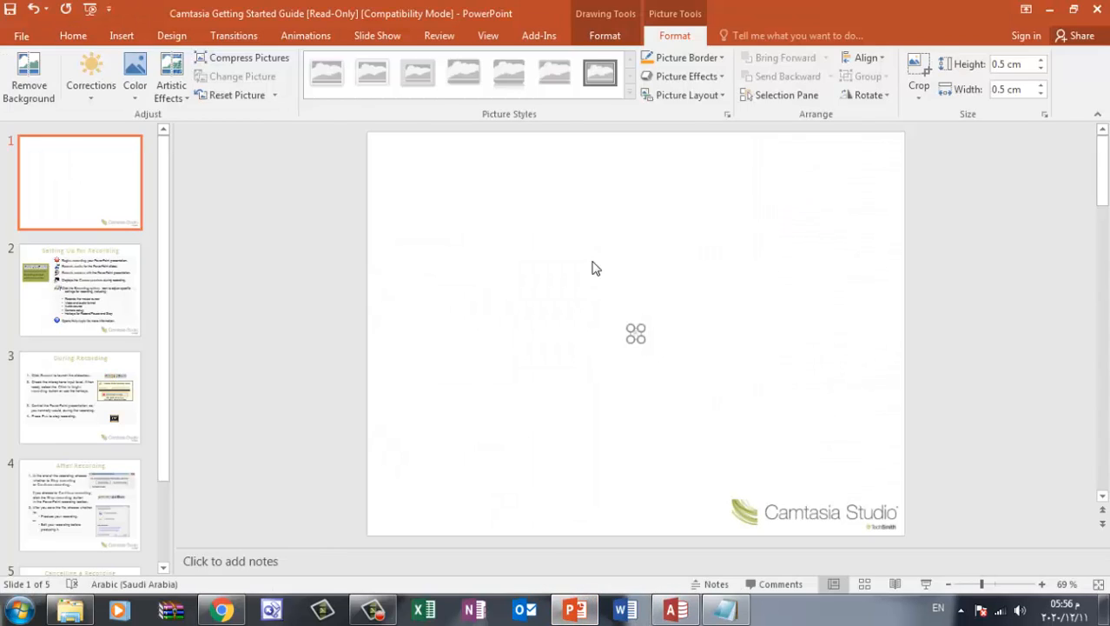
pyautogui.click(656, 327)
pyautogui.moveTo(692, 298); pyautogui.dragTo(612, 353)
pyautogui.press('Delete')
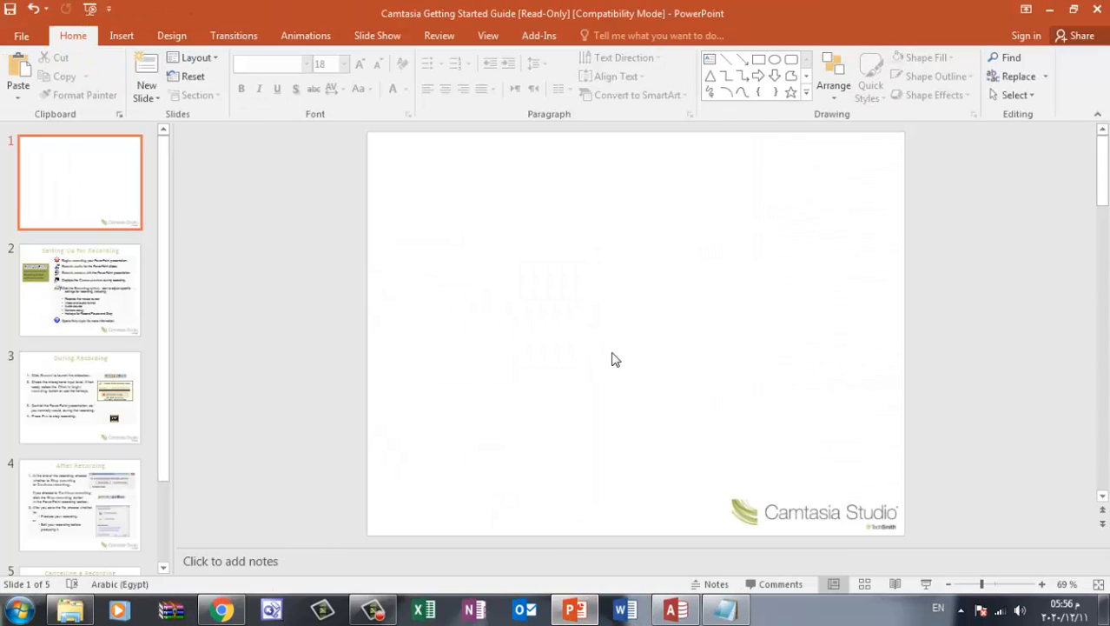
# Insert the 03 box-with-plus picture from New folder (10) onto the empty first slide
pyautogui.click(119, 38)
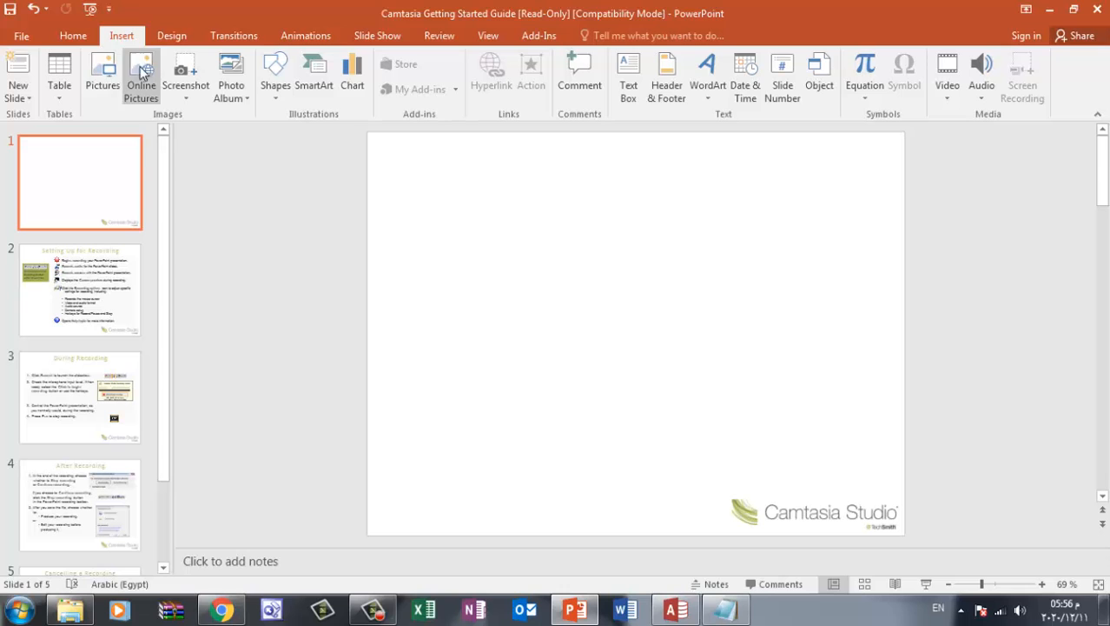
pyautogui.click(105, 70)
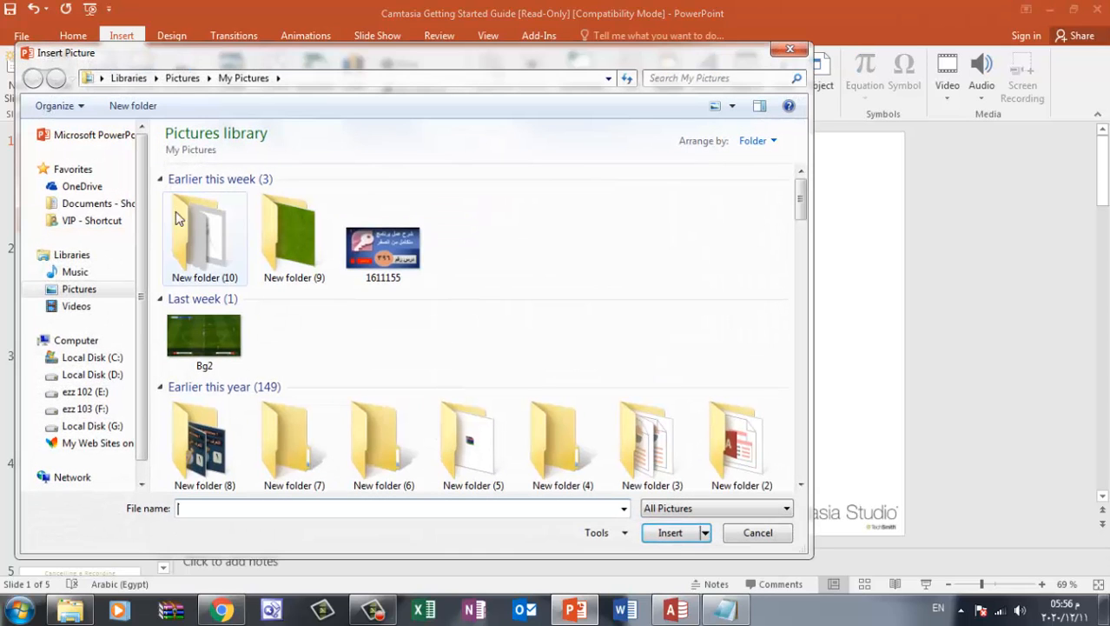
pyautogui.doubleClick(215, 233)
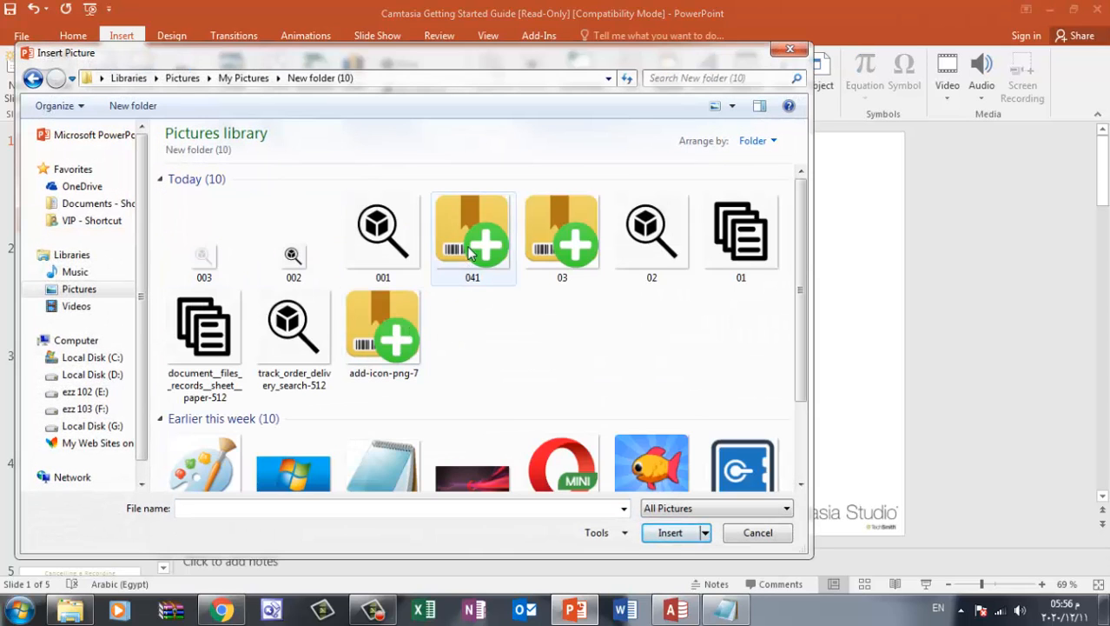
pyautogui.doubleClick(534, 262)
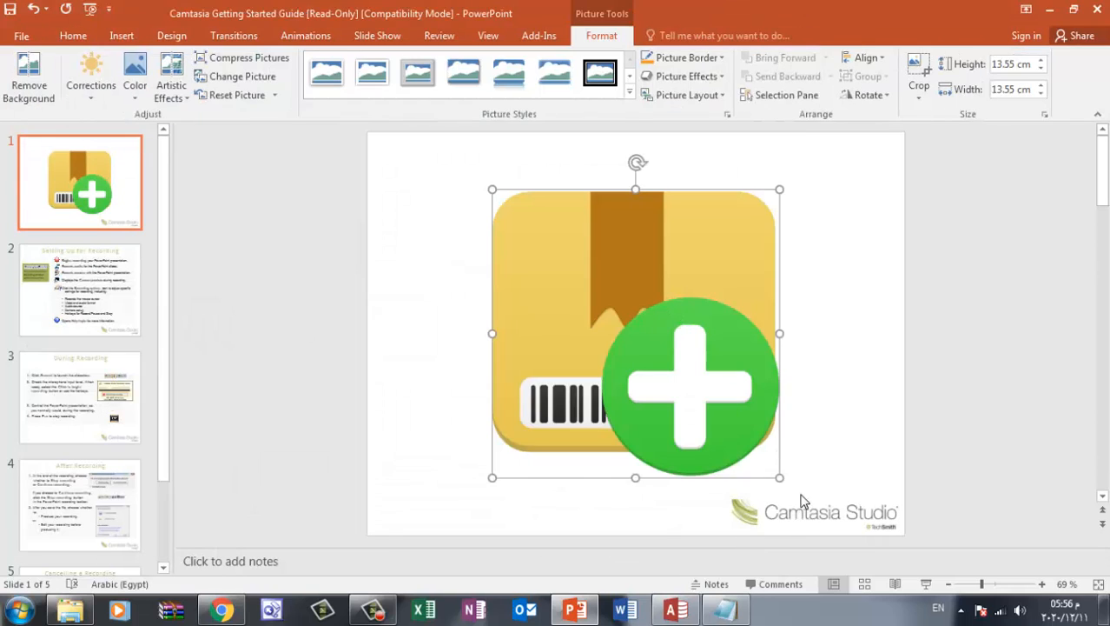
# Set the box-with-plus picture's height and width to 0.5 cm each
pyautogui.click(1004, 63)
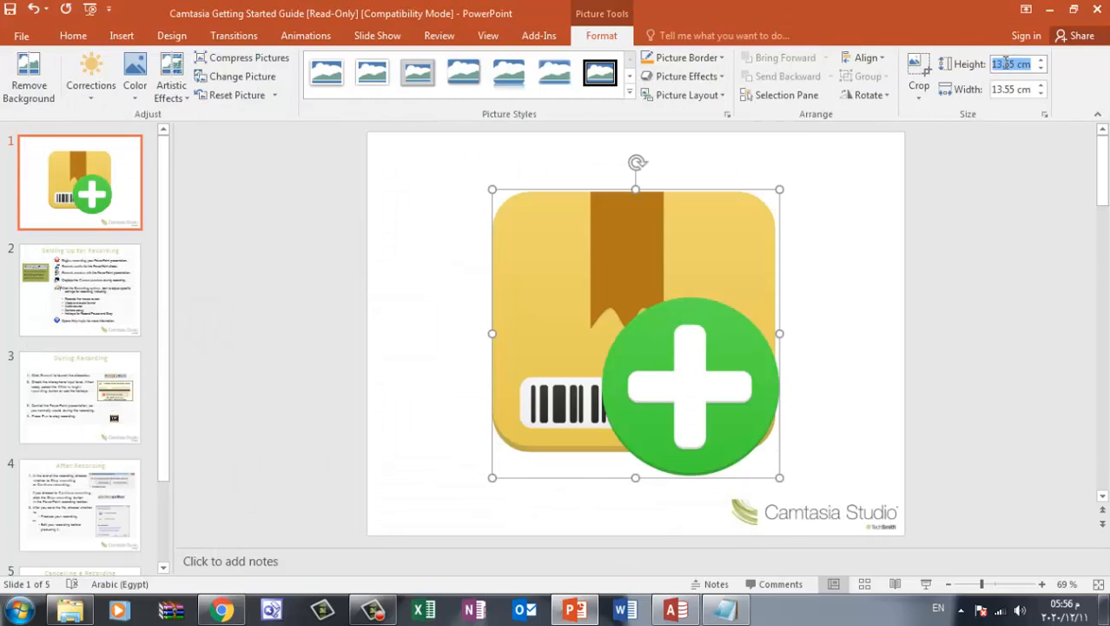
pyautogui.write('0.5')
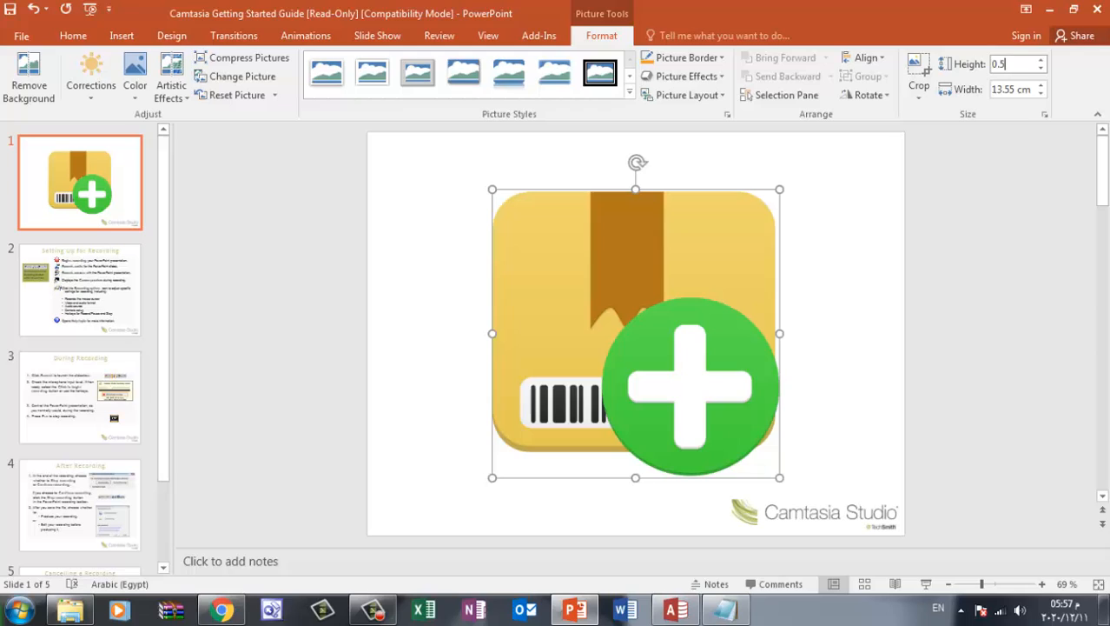
pyautogui.click(1021, 91)
pyautogui.doubleClick(1022, 90)
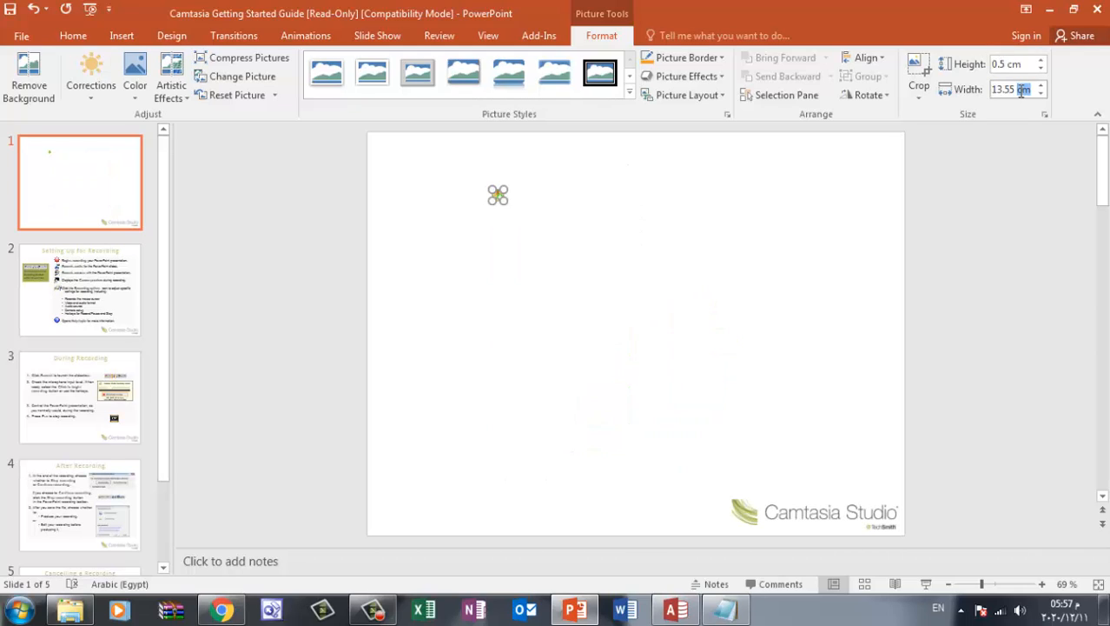
pyautogui.tripleClick(996, 89)
pyautogui.write('0.5')
pyautogui.click(1015, 66)
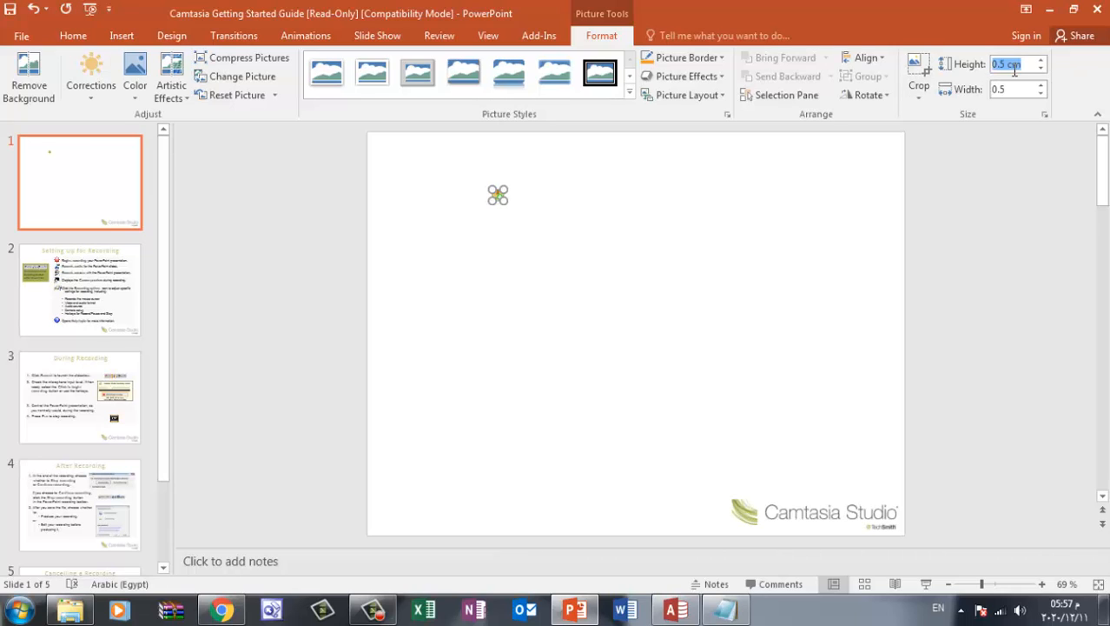
# Save the small box-with-plus icon as a PNG picture named 001654 in New folder (10)
pyautogui.rightClick(497, 197)
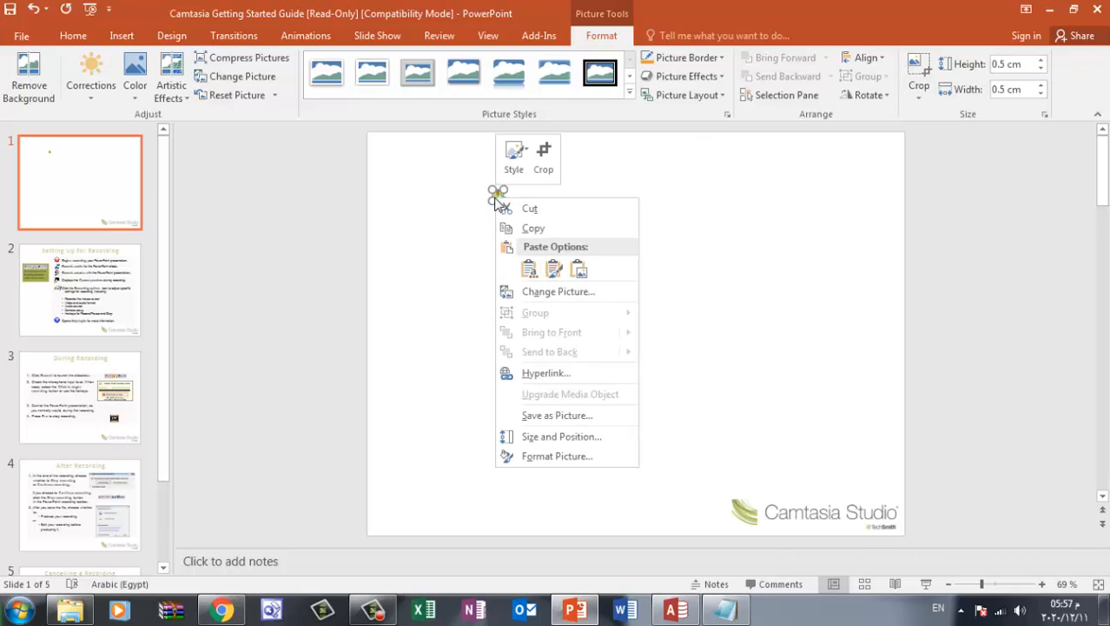
pyautogui.click(542, 416)
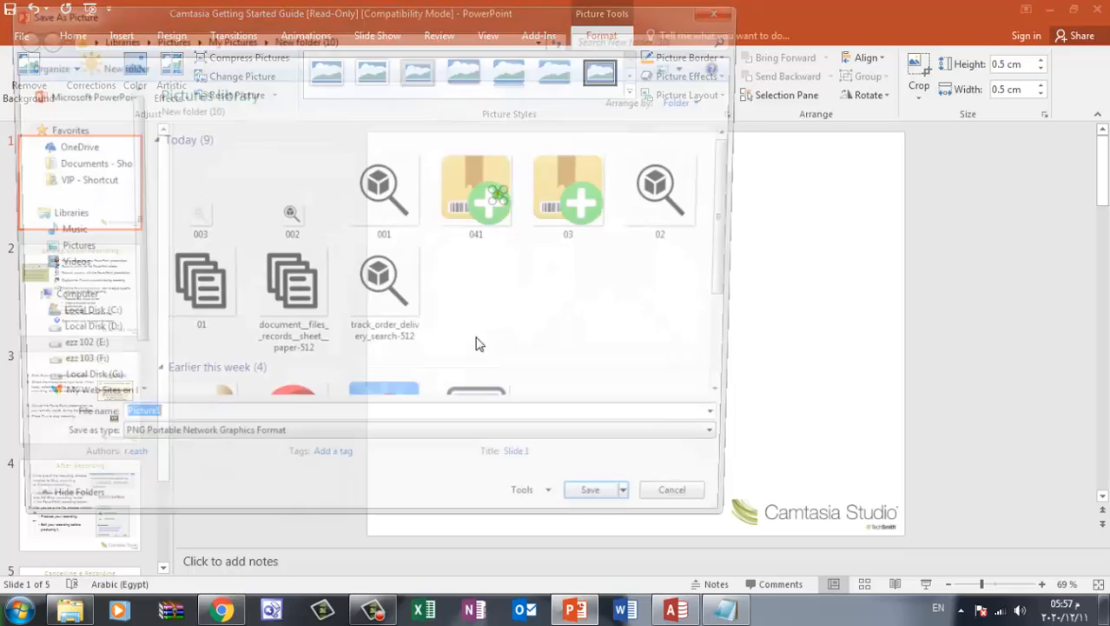
pyautogui.write('00')
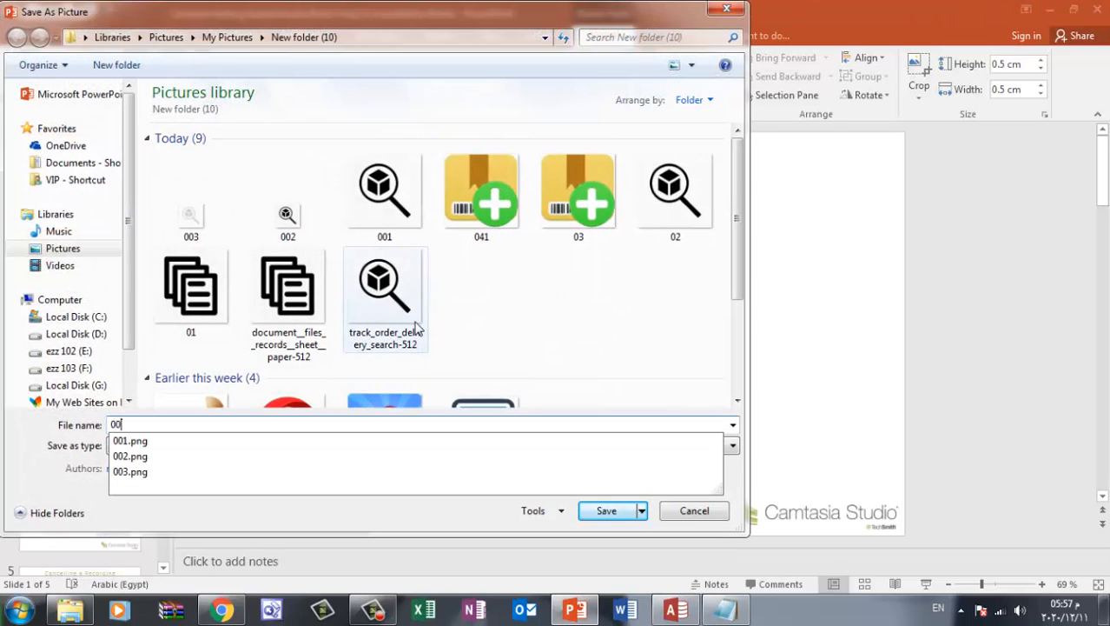
pyautogui.write('1654')
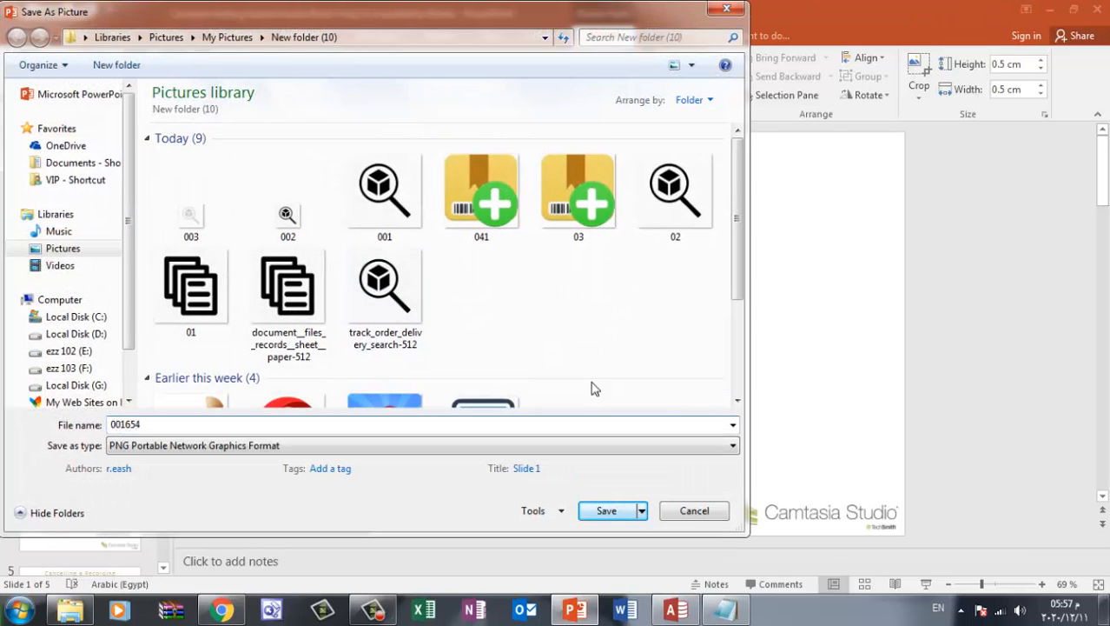
pyautogui.click(620, 516)
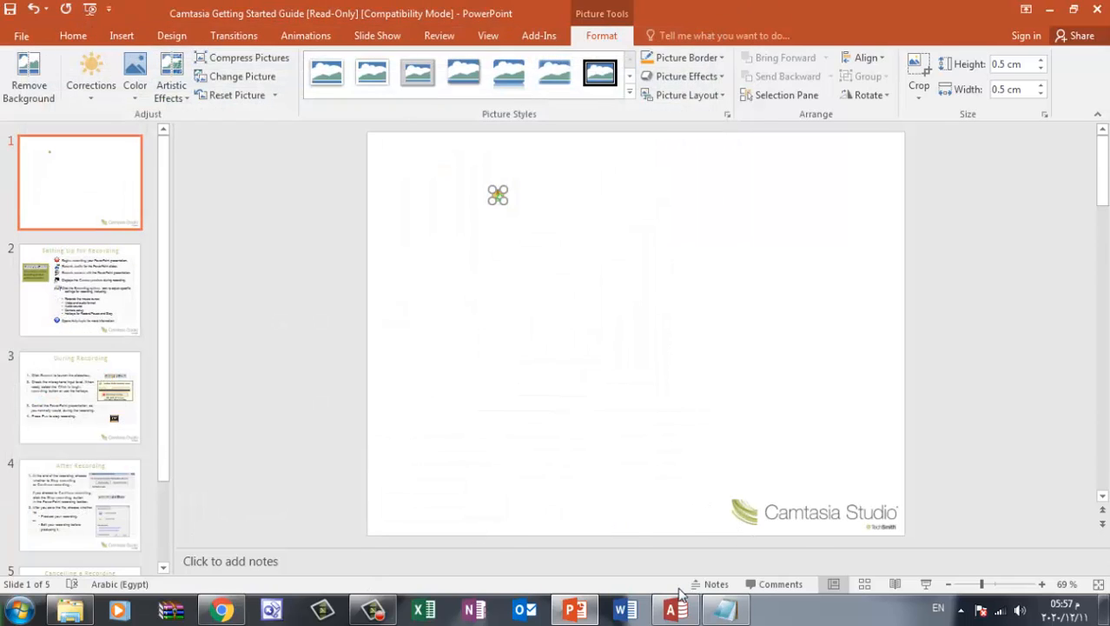
# Switch to Access and assign 001654.png from New folder (10) as the picture of the ادخال صنف جديد navigation button
pyautogui.click(676, 608)
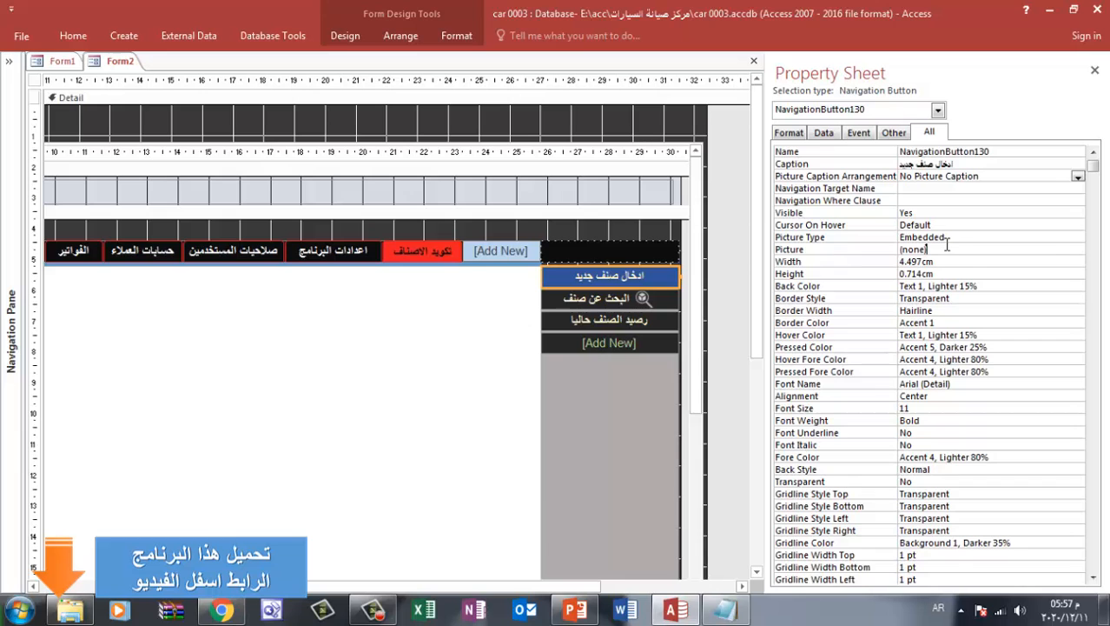
pyautogui.click(973, 249)
pyautogui.click(1078, 250)
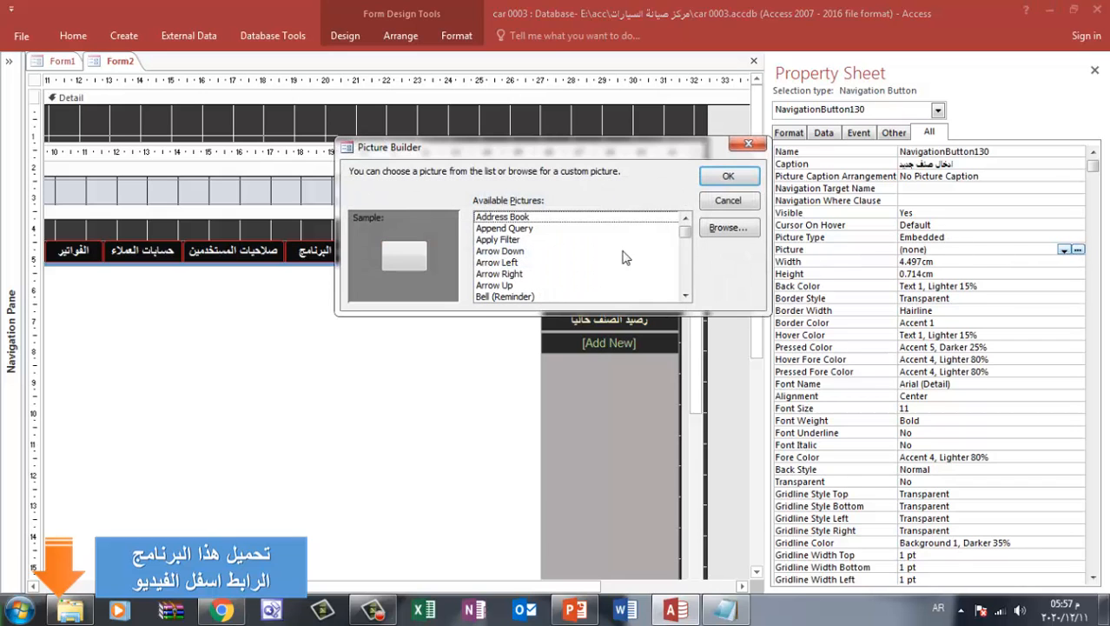
pyautogui.click(730, 228)
pyautogui.click(149, 280)
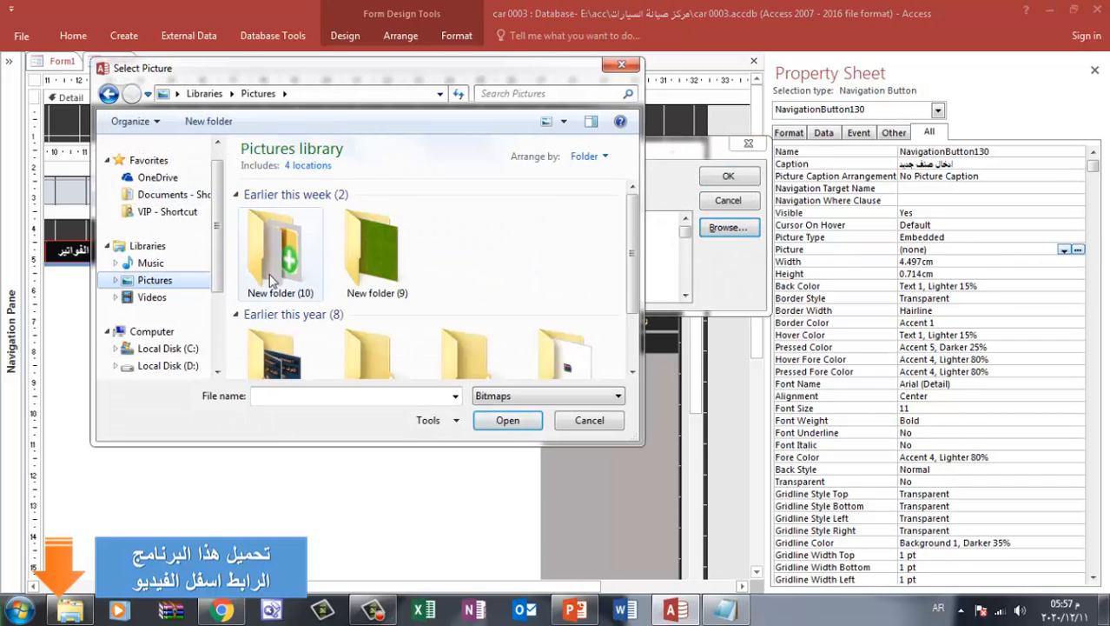
pyautogui.doubleClick(271, 280)
pyautogui.click(552, 395)
pyautogui.click(495, 441)
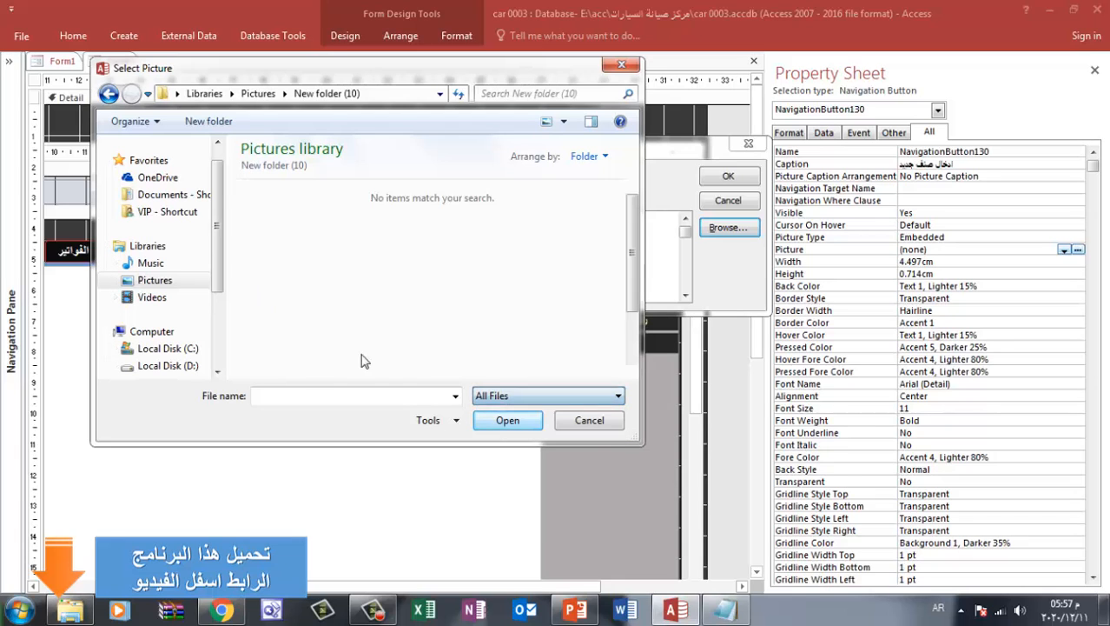
pyautogui.doubleClick(288, 277)
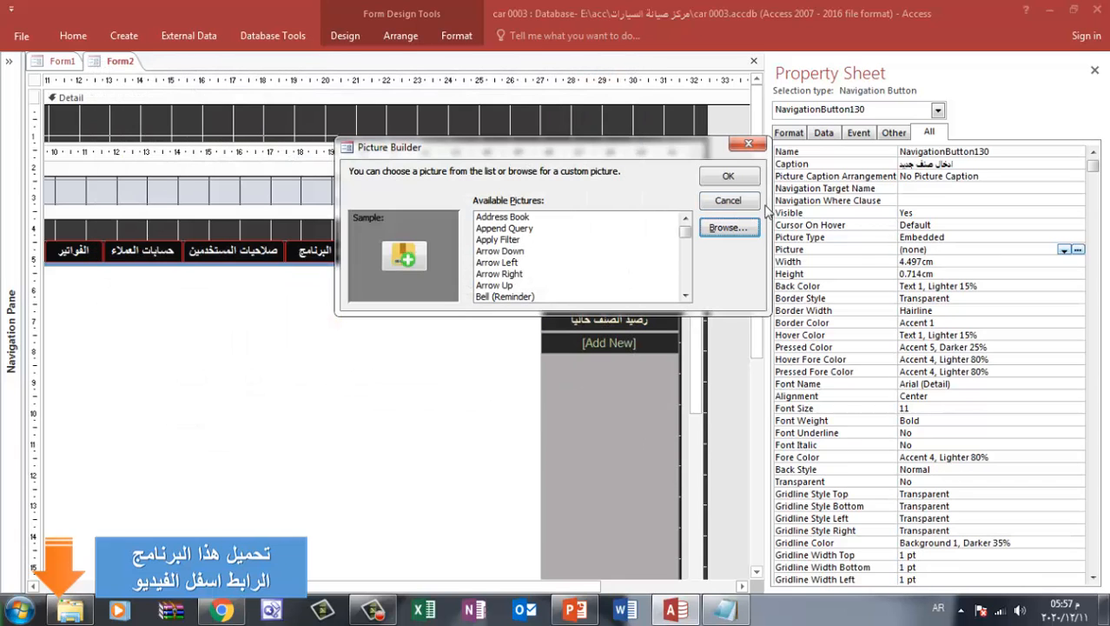
pyautogui.click(728, 178)
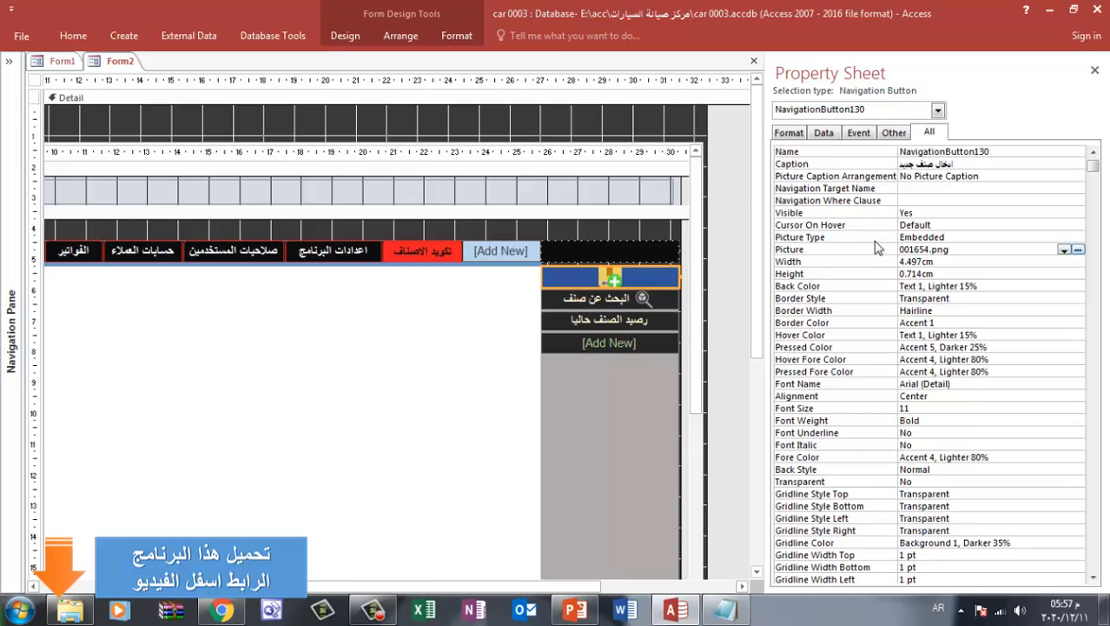
# Set the picture caption arrangement of the ادخال صنف جديد button to General
pyautogui.click(996, 175)
pyautogui.click(1077, 176)
pyautogui.click(996, 194)
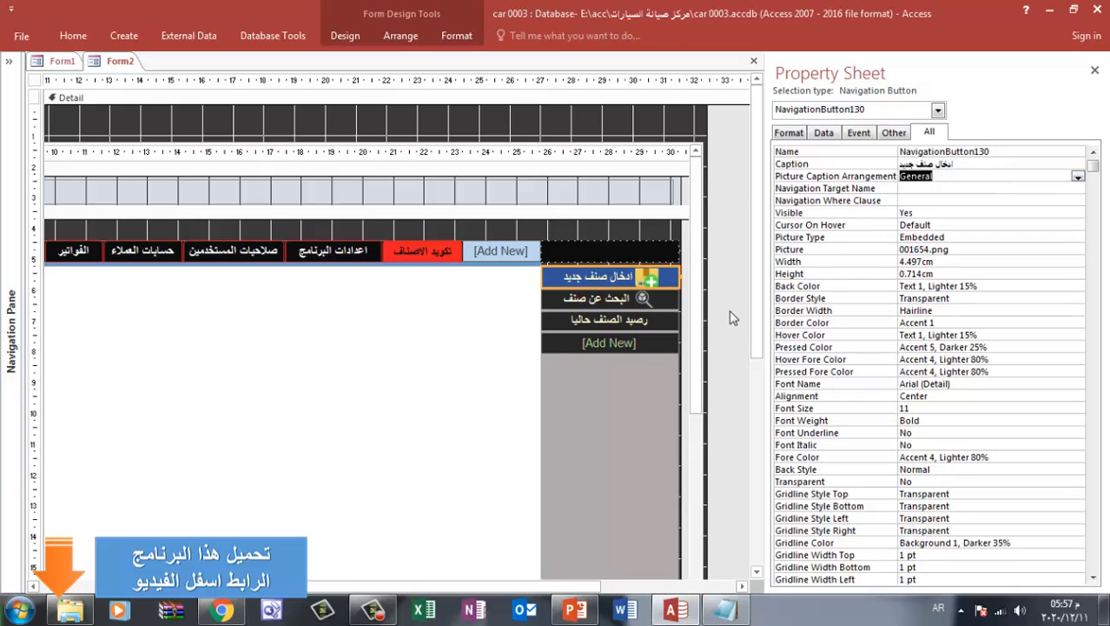
pyautogui.click(590, 383)
pyautogui.click(650, 284)
# Switch to PowerPoint and set the box-with-plus picture's height and width to 0.3 cm each
pyautogui.click(575, 609)
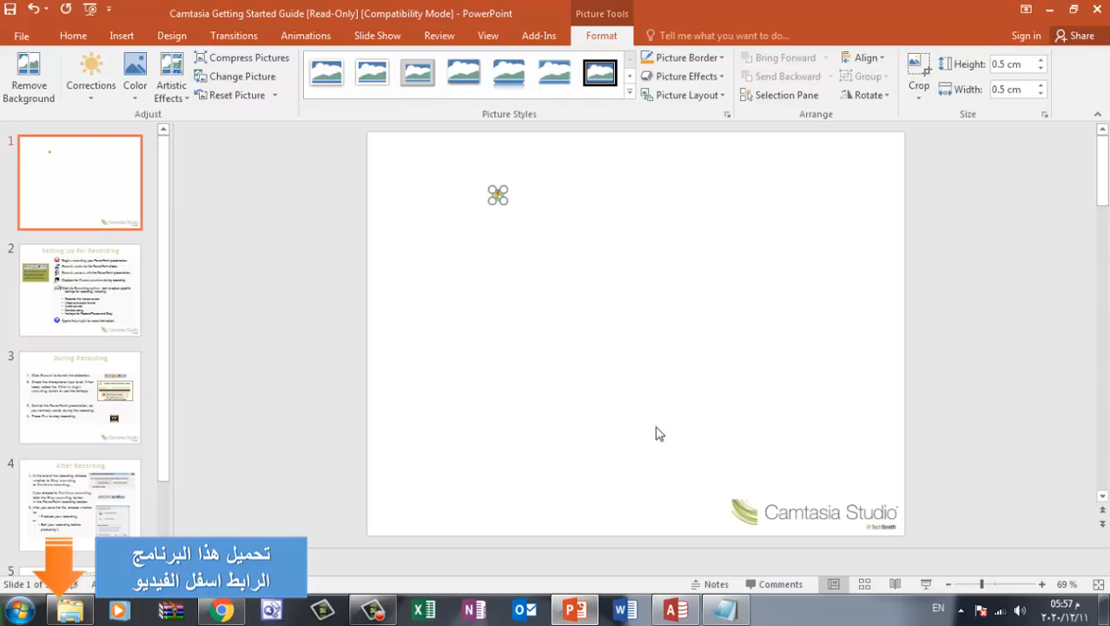
pyautogui.click(1010, 67)
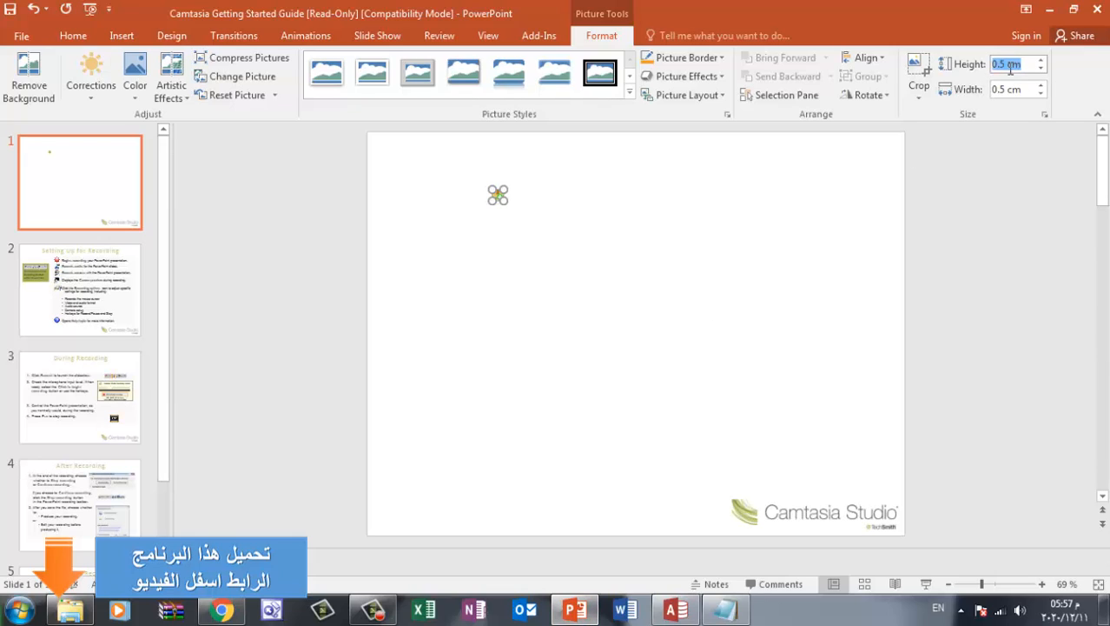
pyautogui.write('0.3')
pyautogui.press('Return')
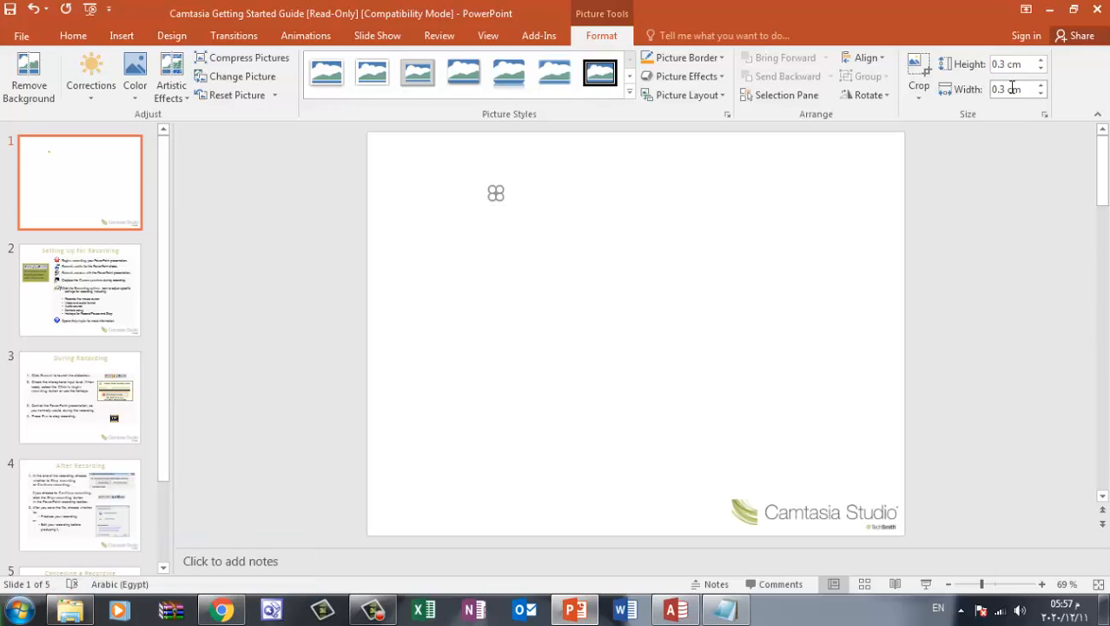
# Save the reduced box-with-plus icon as a PNG picture named 0000003 in New folder (10)
pyautogui.rightClick(496, 193)
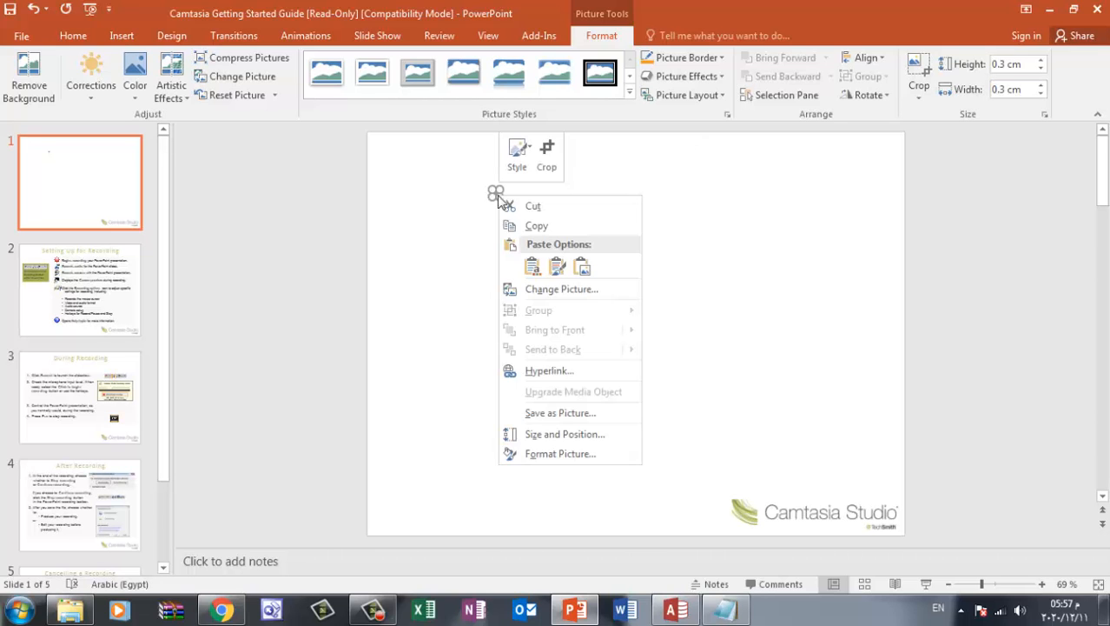
pyautogui.click(560, 413)
pyautogui.write('0000003')
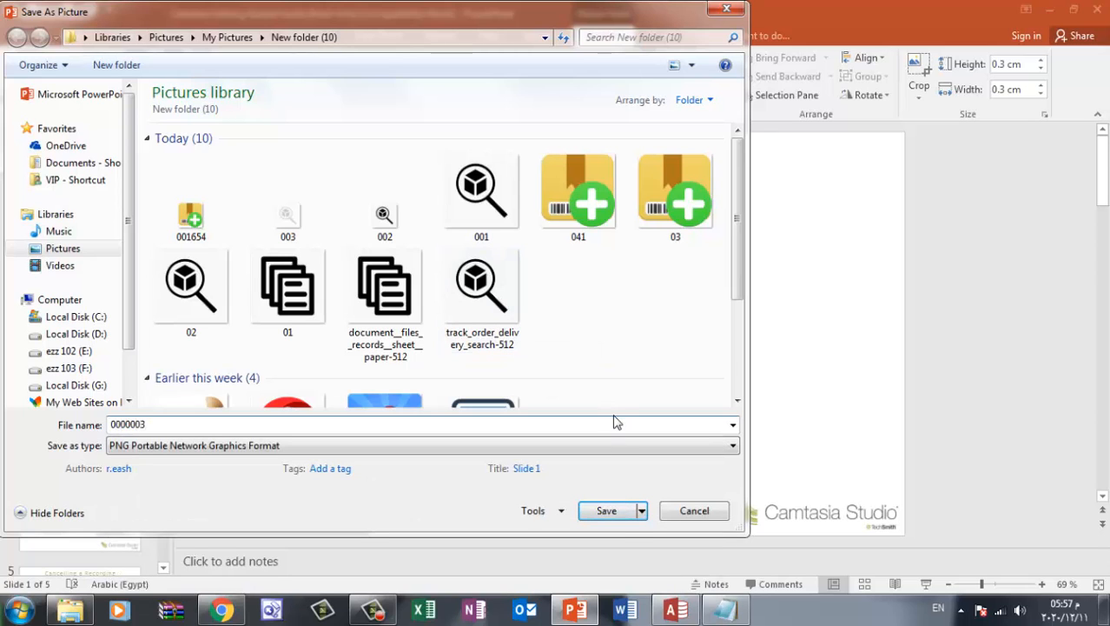
pyautogui.click(606, 510)
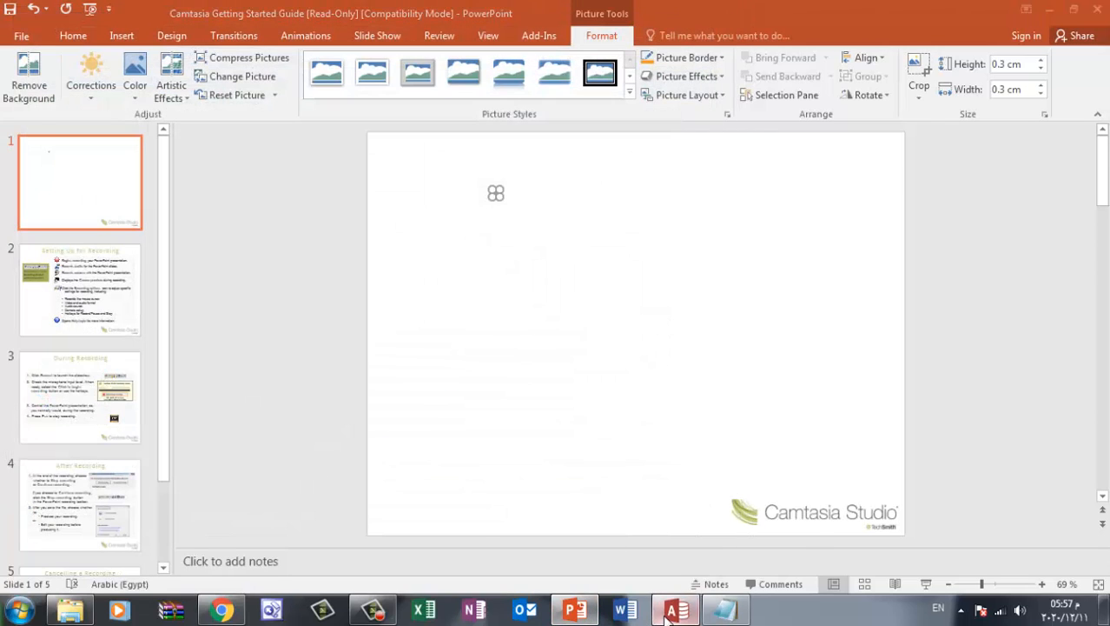
# Switch to Access and replace the ادخال صنف جديد button's picture with 0000003.png from New folder (10)
pyautogui.click(676, 610)
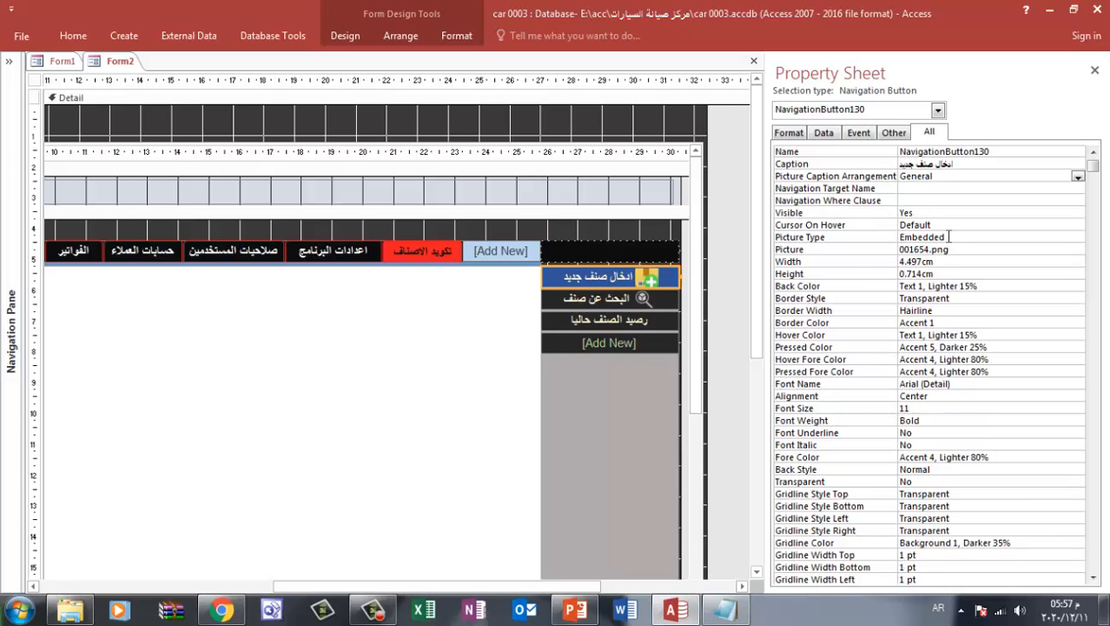
pyautogui.click(912, 249)
pyautogui.click(1078, 249)
pyautogui.click(729, 227)
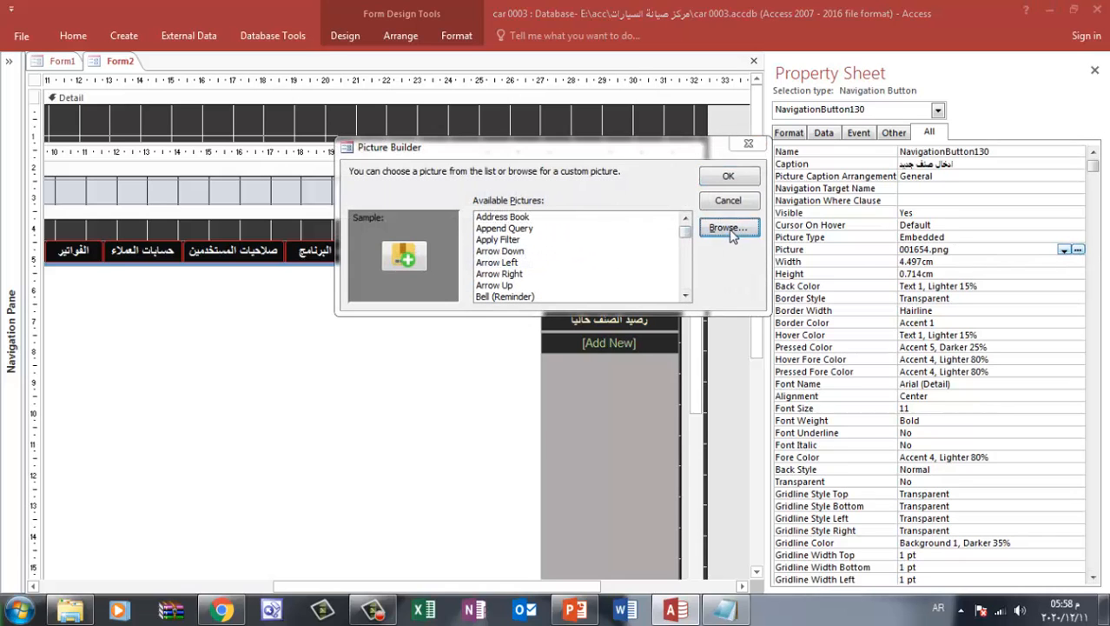
pyautogui.click(152, 304)
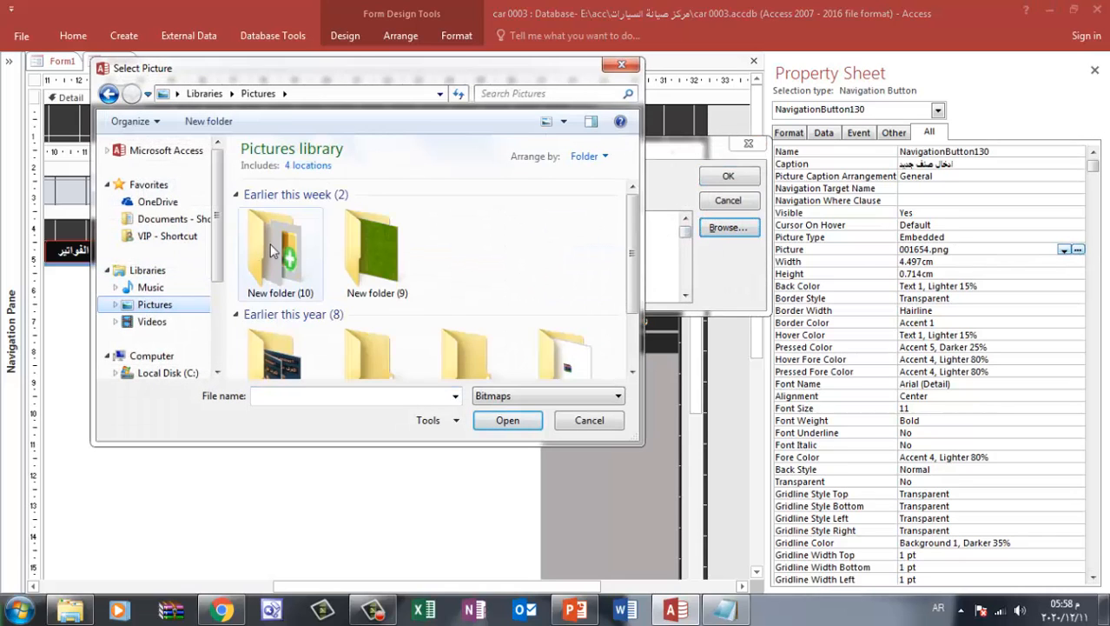
pyautogui.doubleClick(276, 252)
pyautogui.click(532, 397)
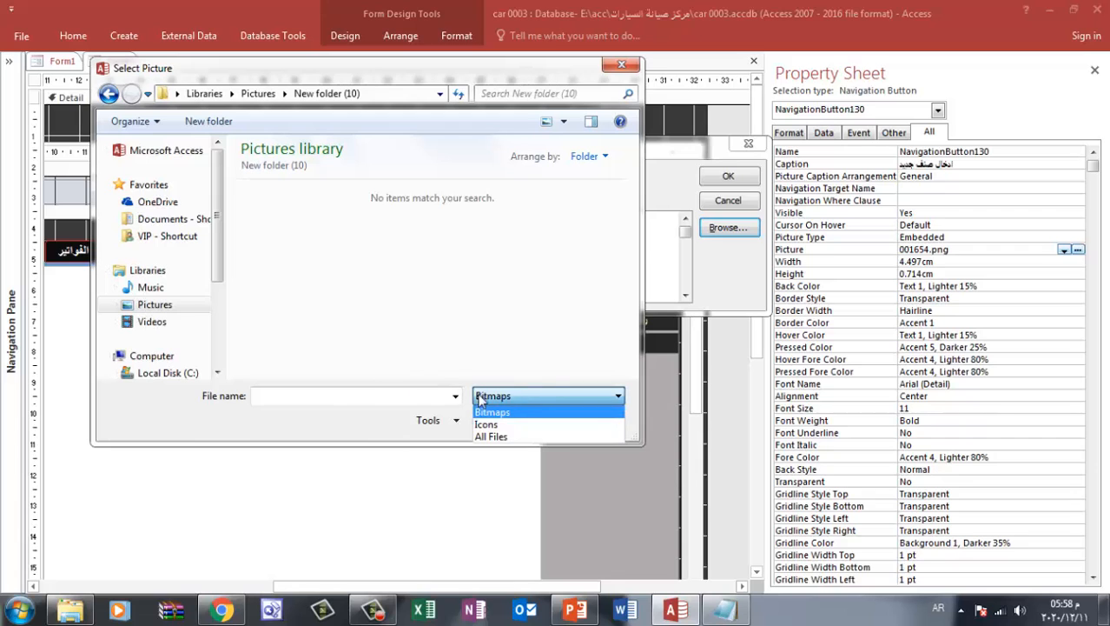
pyautogui.click(504, 437)
pyautogui.doubleClick(280, 227)
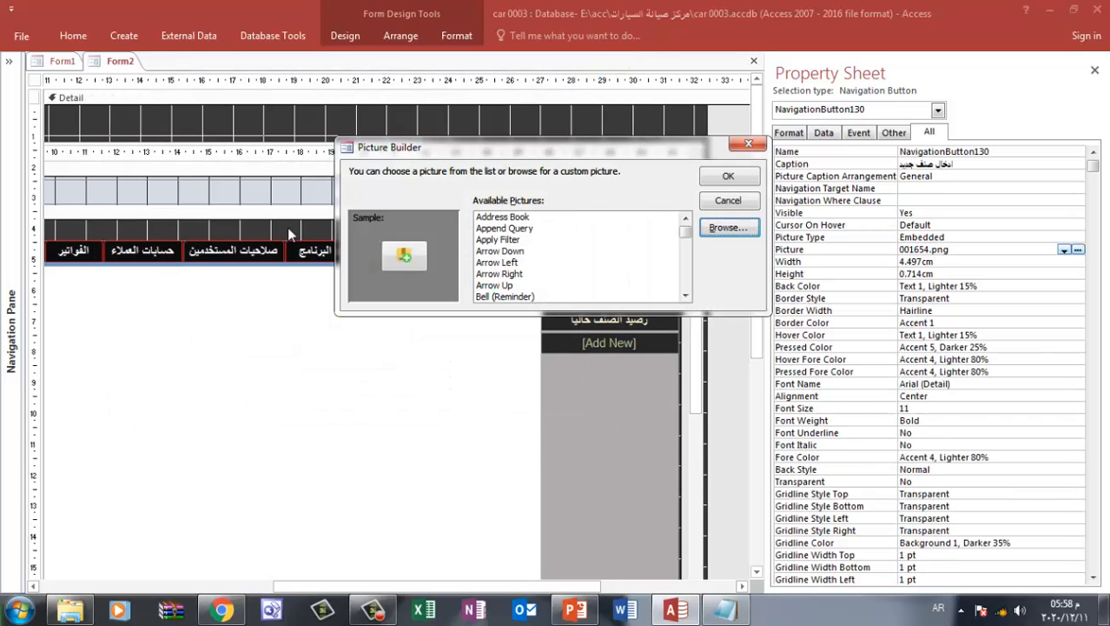
pyautogui.click(728, 178)
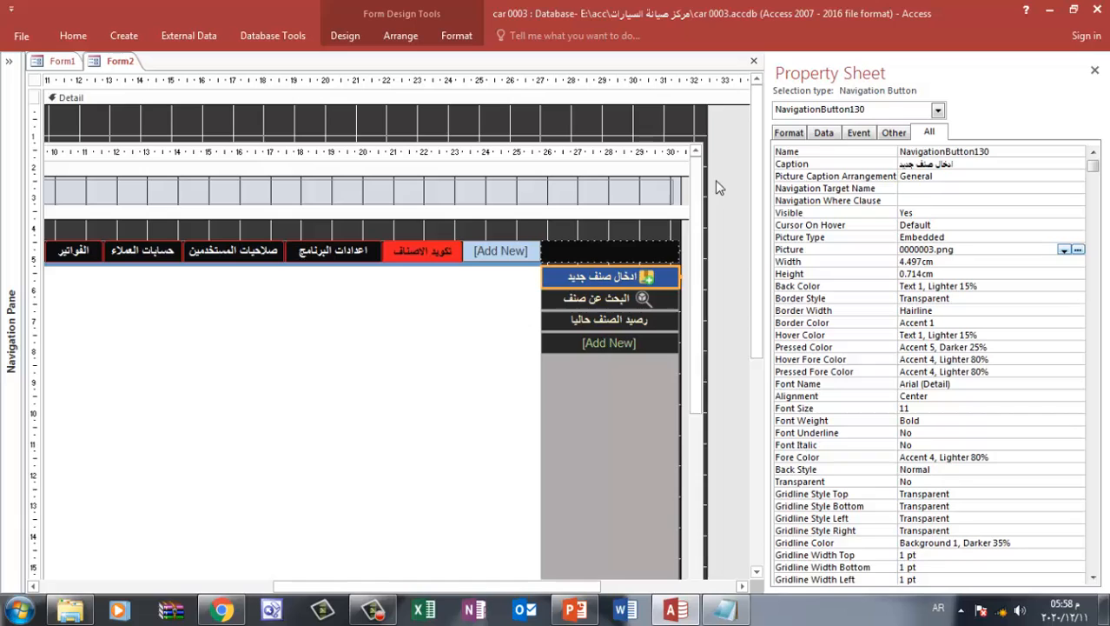
# Add space at the start of the ادخال صنف جديد button's caption to shift the text relative to its icon
pyautogui.click(556, 381)
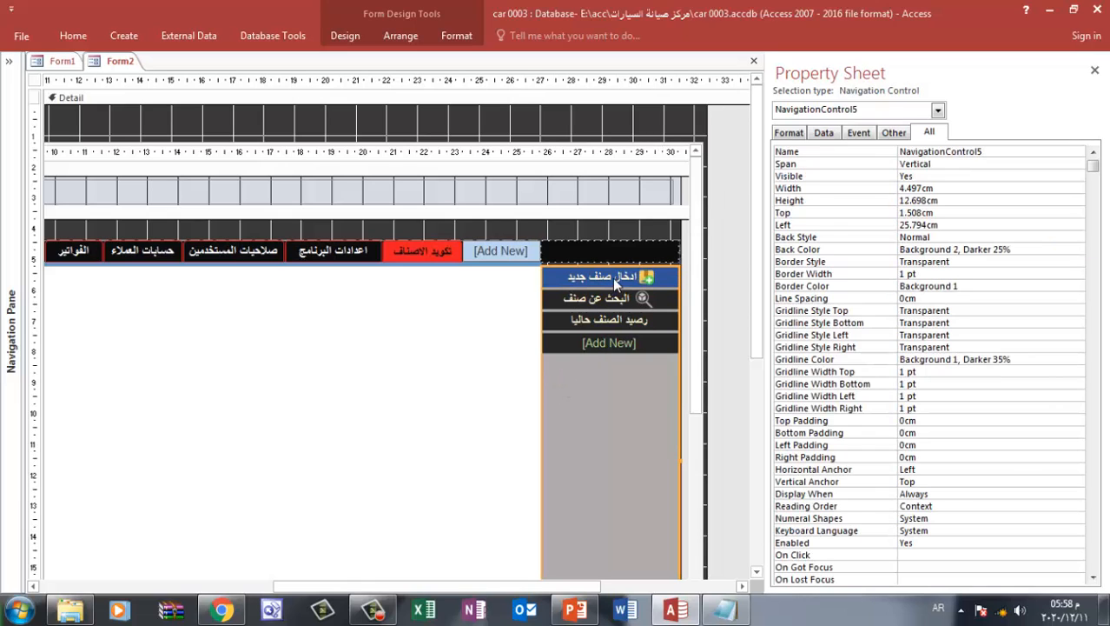
pyautogui.click(617, 280)
pyautogui.click(619, 278)
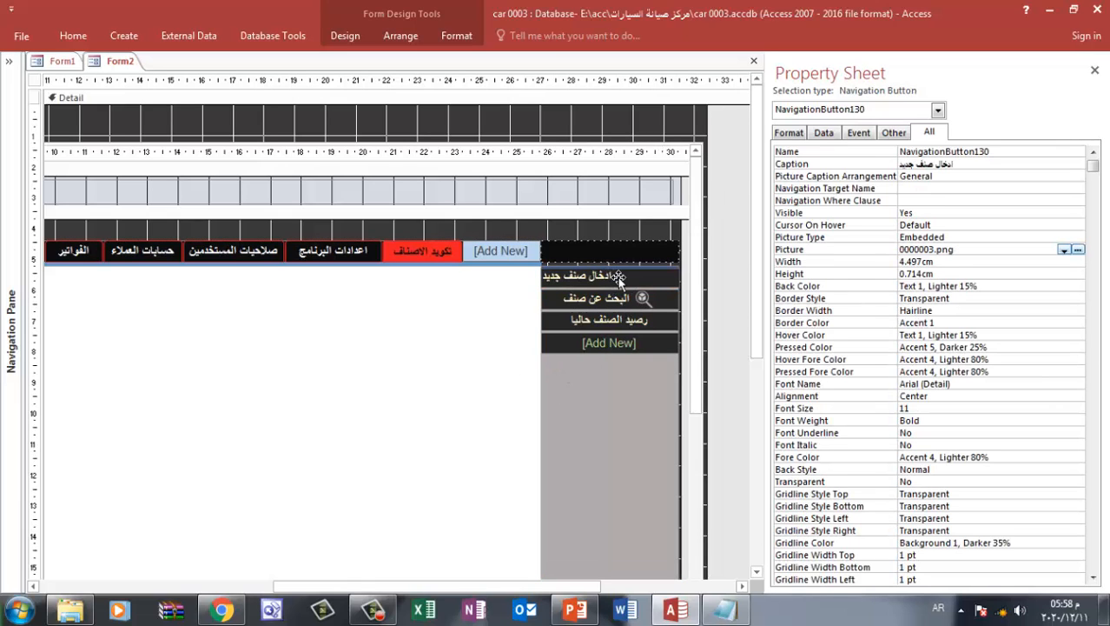
pyautogui.click(619, 372)
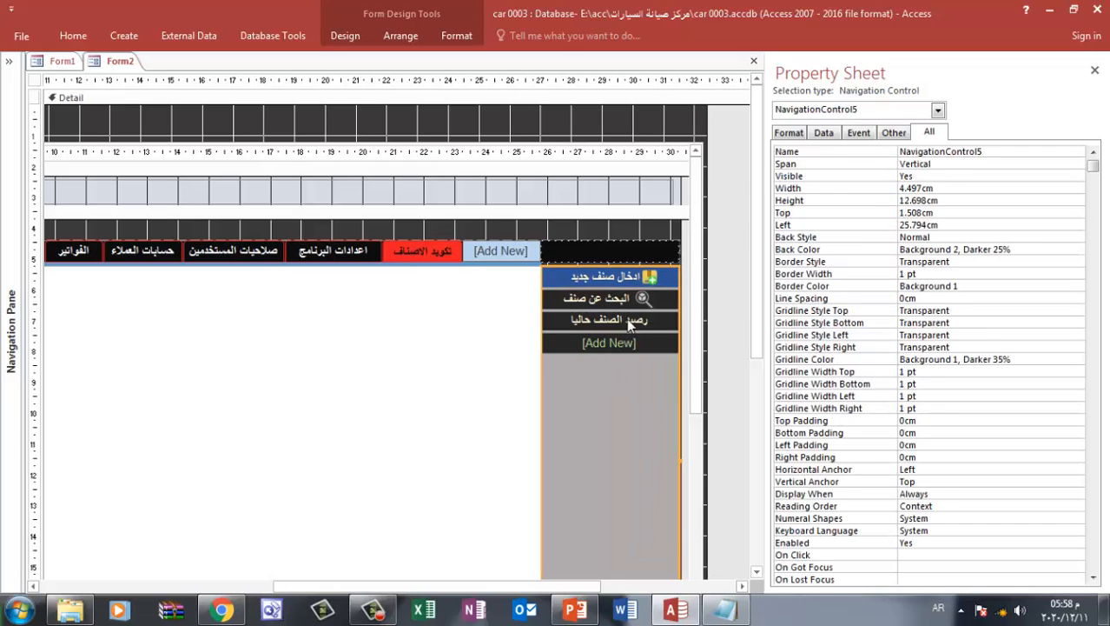
pyautogui.click(608, 278)
pyautogui.click(605, 278)
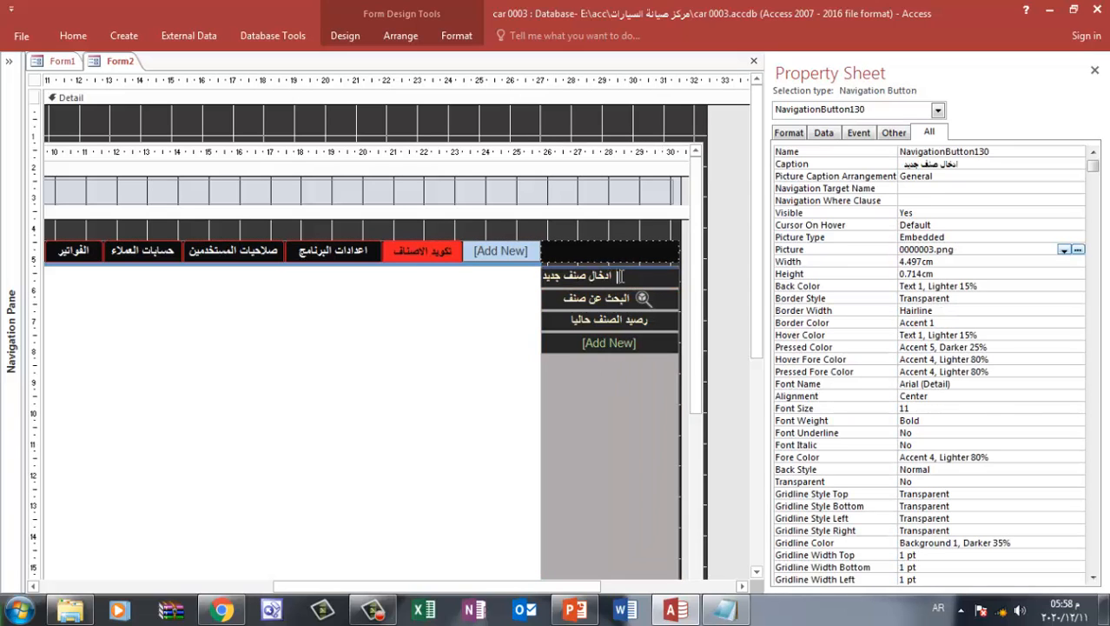
pyautogui.click(597, 423)
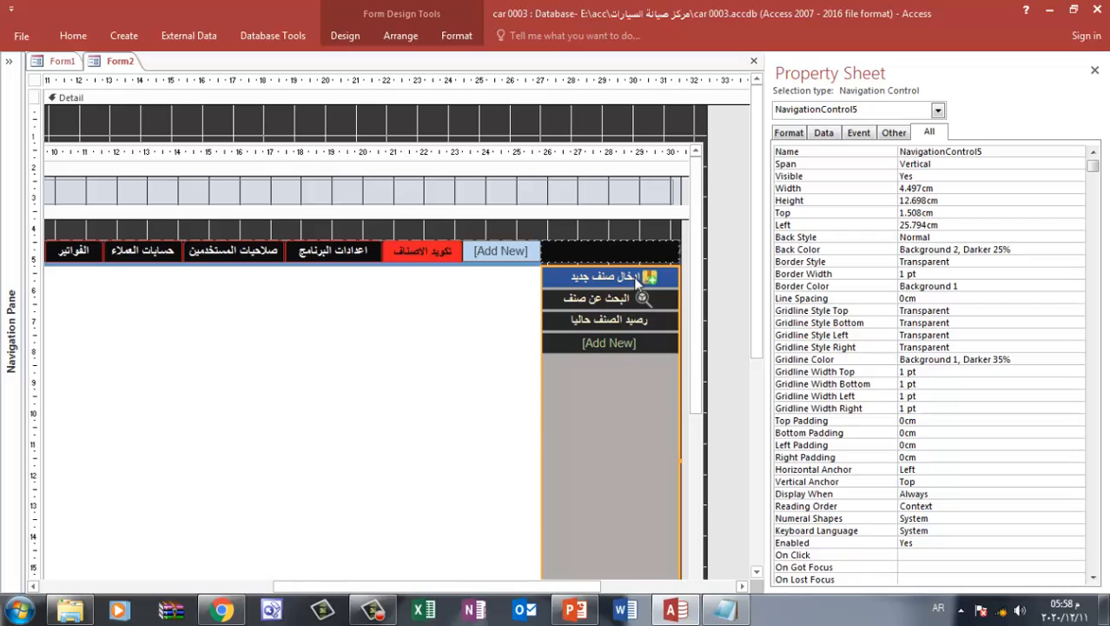
pyautogui.click(574, 323)
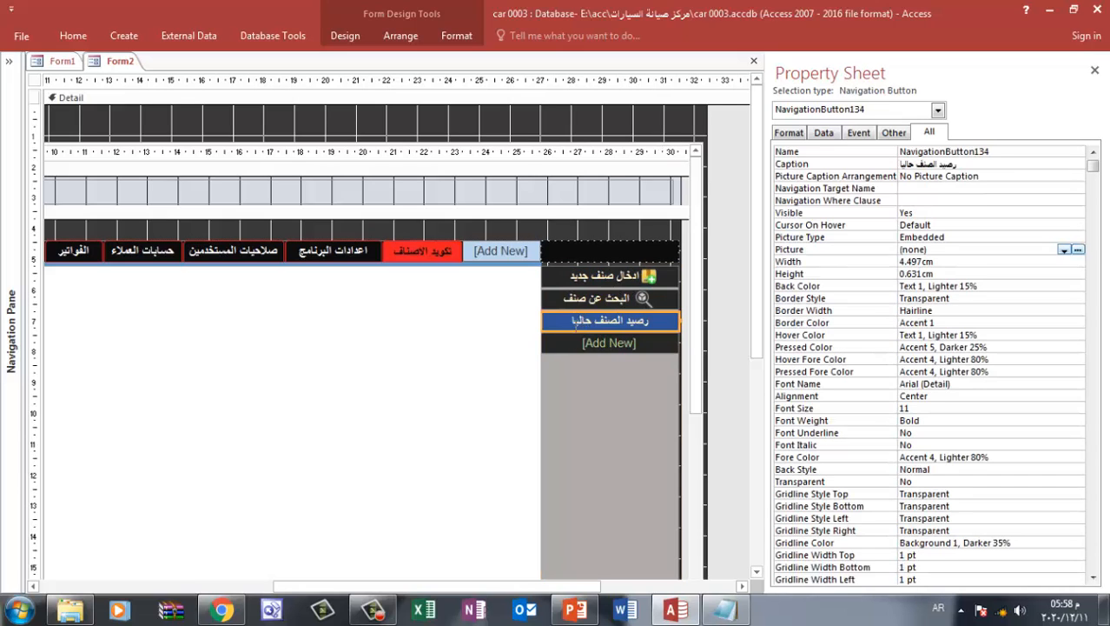
pyautogui.click(612, 275)
pyautogui.click(347, 34)
pyautogui.click(401, 35)
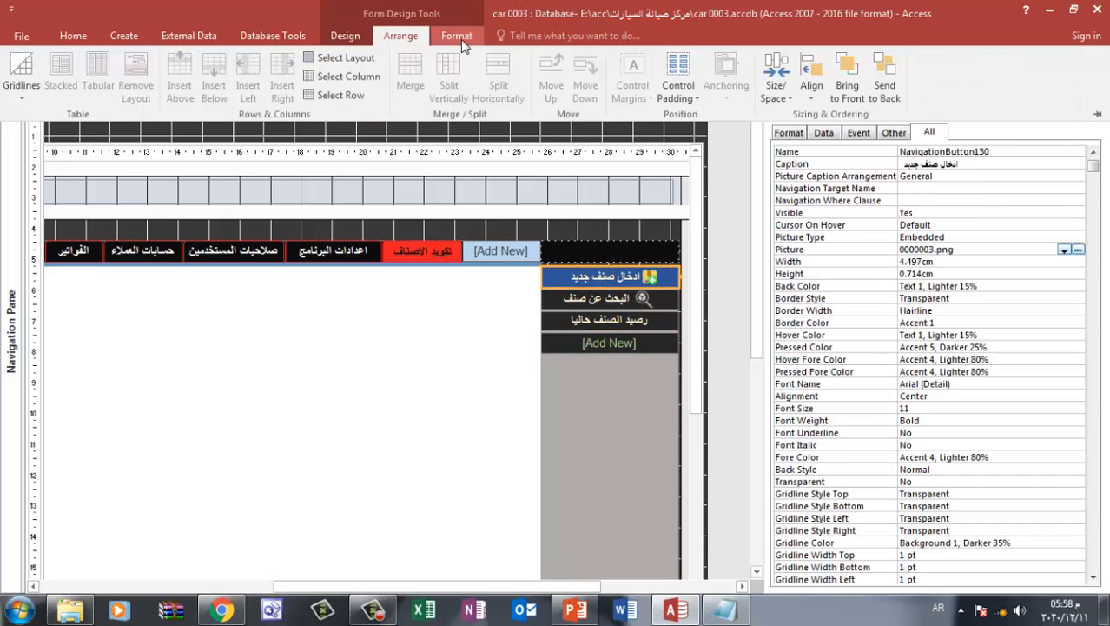
pyautogui.click(456, 35)
pyautogui.click(614, 276)
pyautogui.click(613, 276)
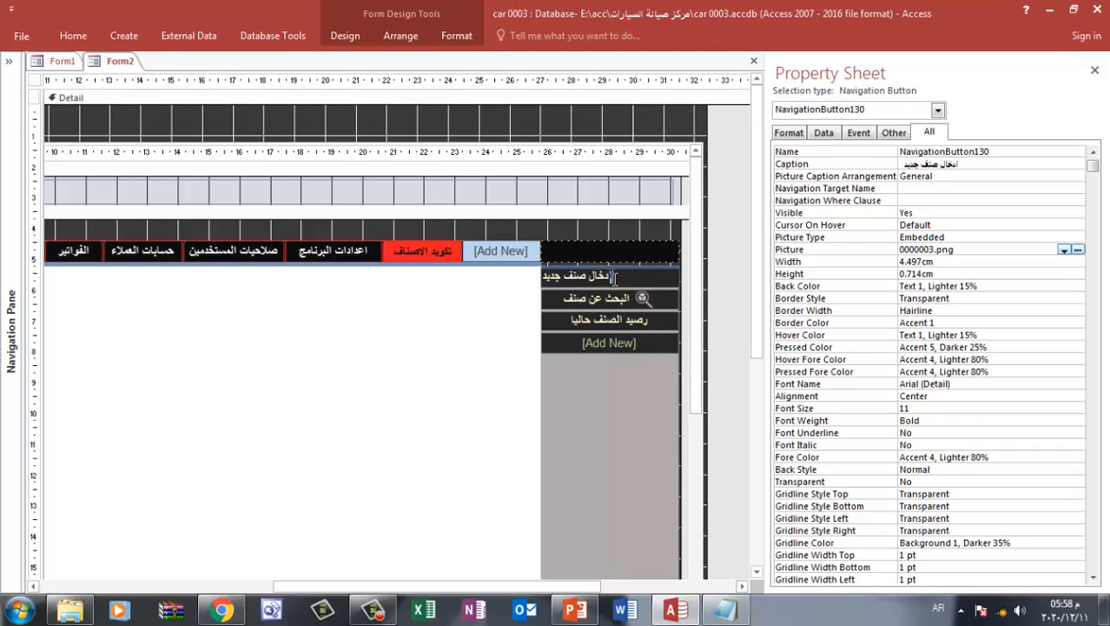
pyautogui.click(456, 36)
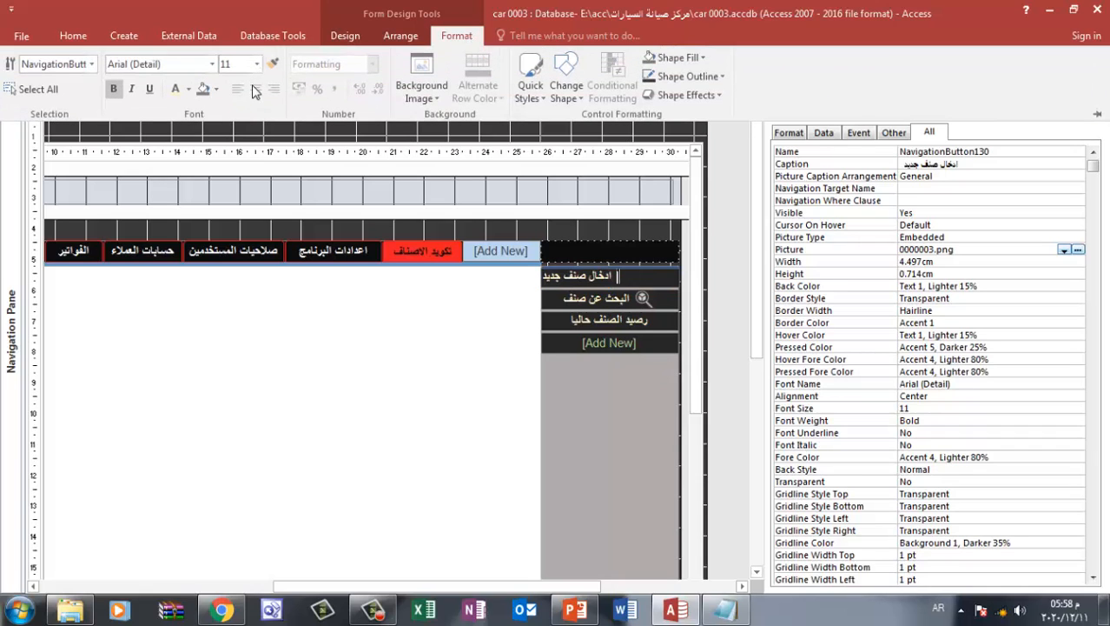
pyautogui.click(631, 386)
pyautogui.click(624, 313)
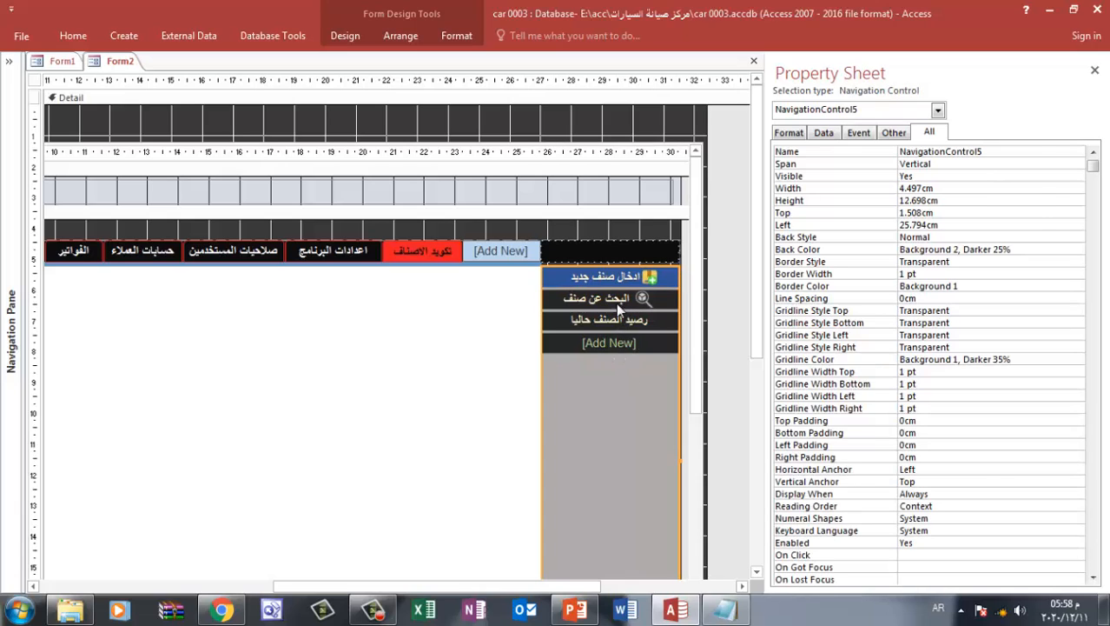
pyautogui.click(618, 302)
pyautogui.click(616, 321)
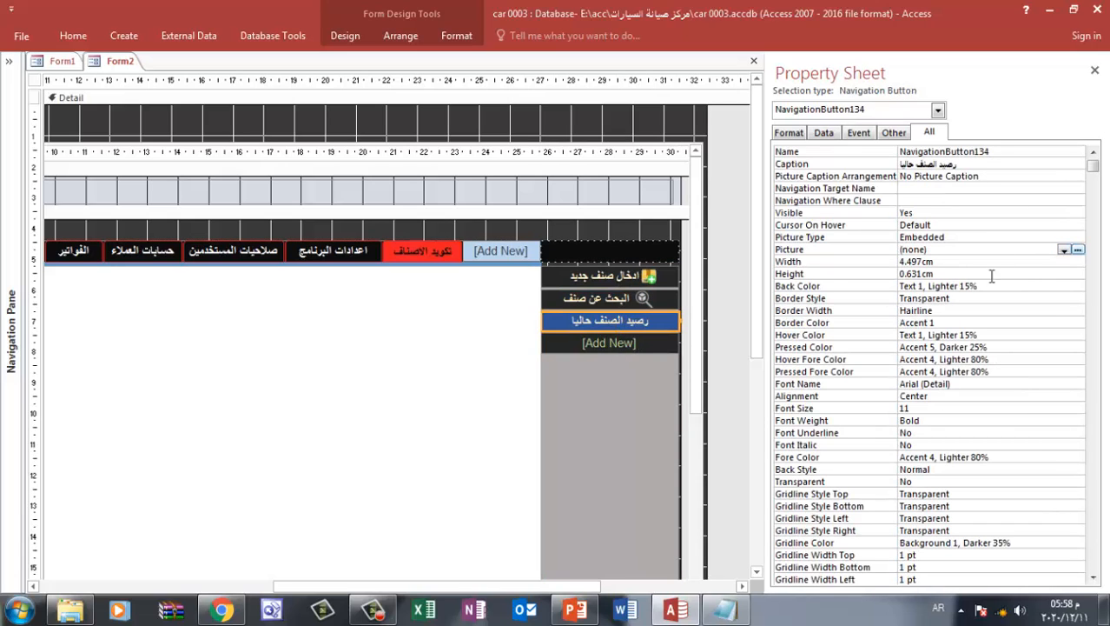
# Switch to PowerPoint and delete the 0.3 cm box-with-plus icon from the first slide
pyautogui.click(574, 610)
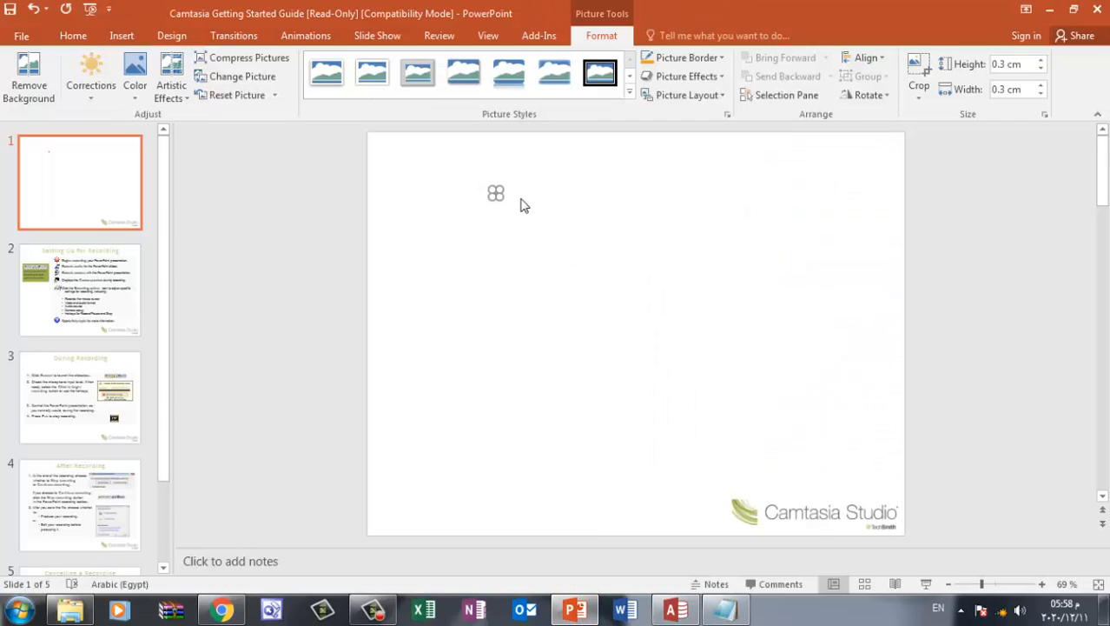
pyautogui.press('Delete')
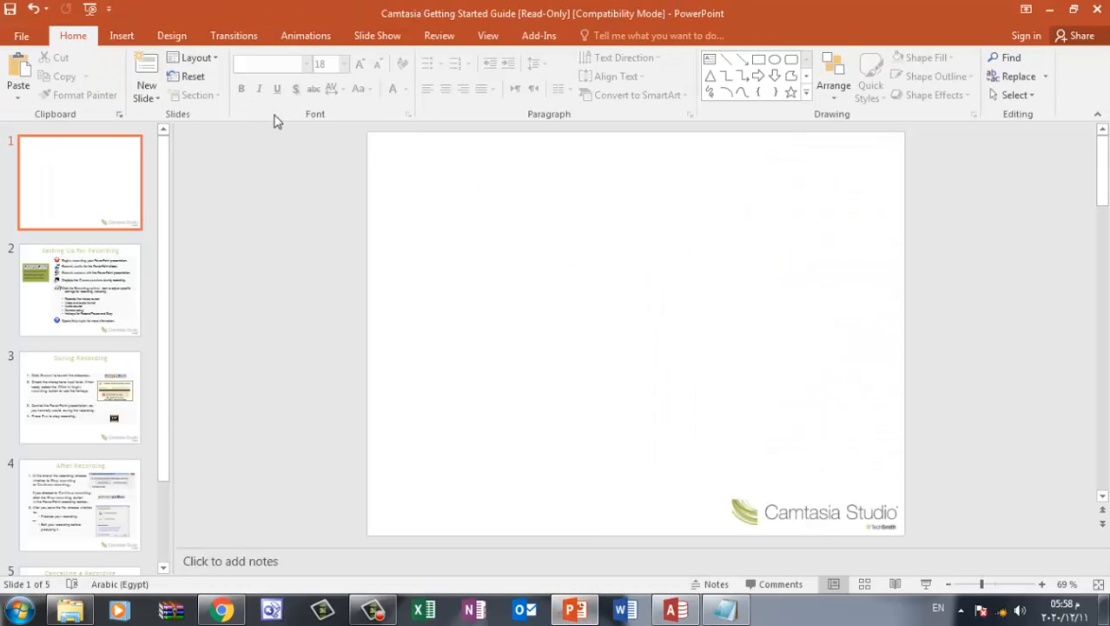
# Insert the stacked-documents picture 01 from New folder (10) onto the first slide
pyautogui.click(121, 36)
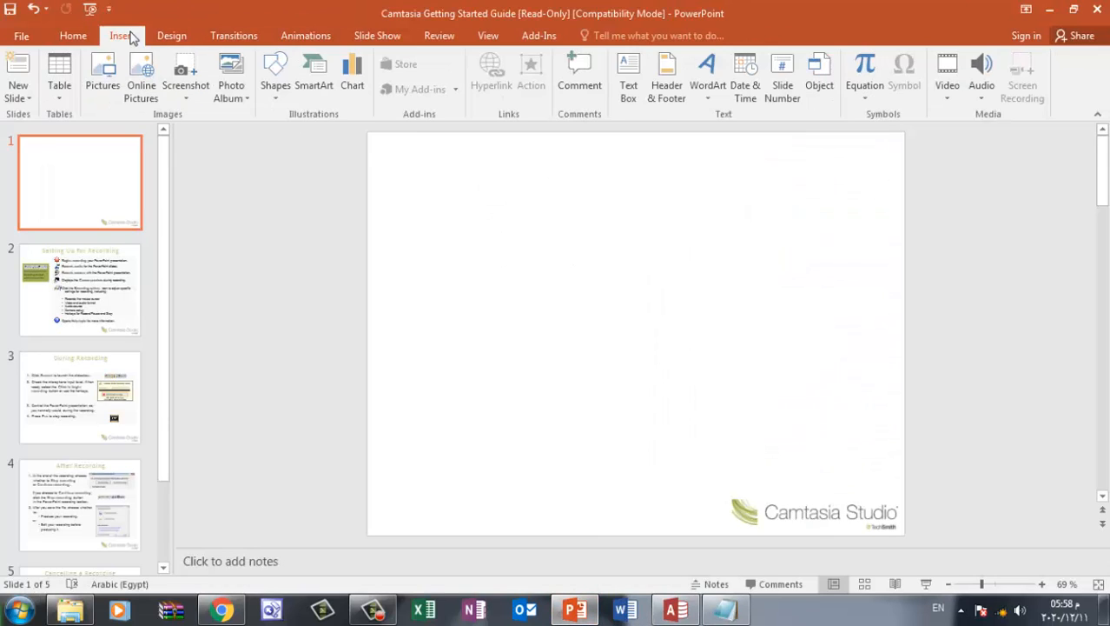
pyautogui.click(104, 74)
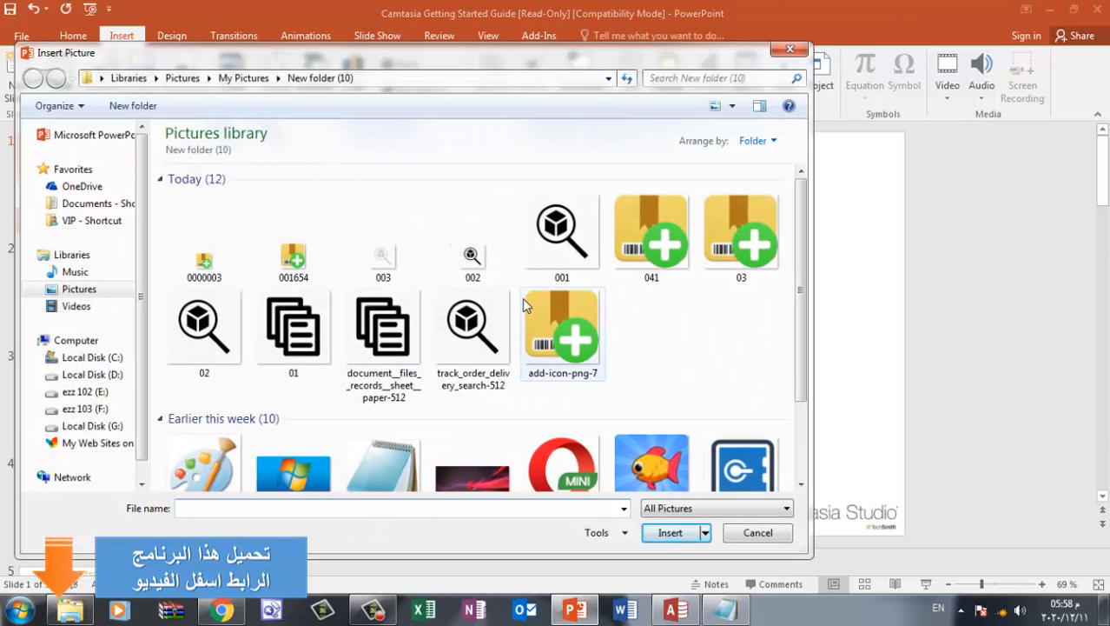
pyautogui.click(538, 300)
pyautogui.scroll(-2, 539, 304)
pyautogui.scroll(3, 540, 305)
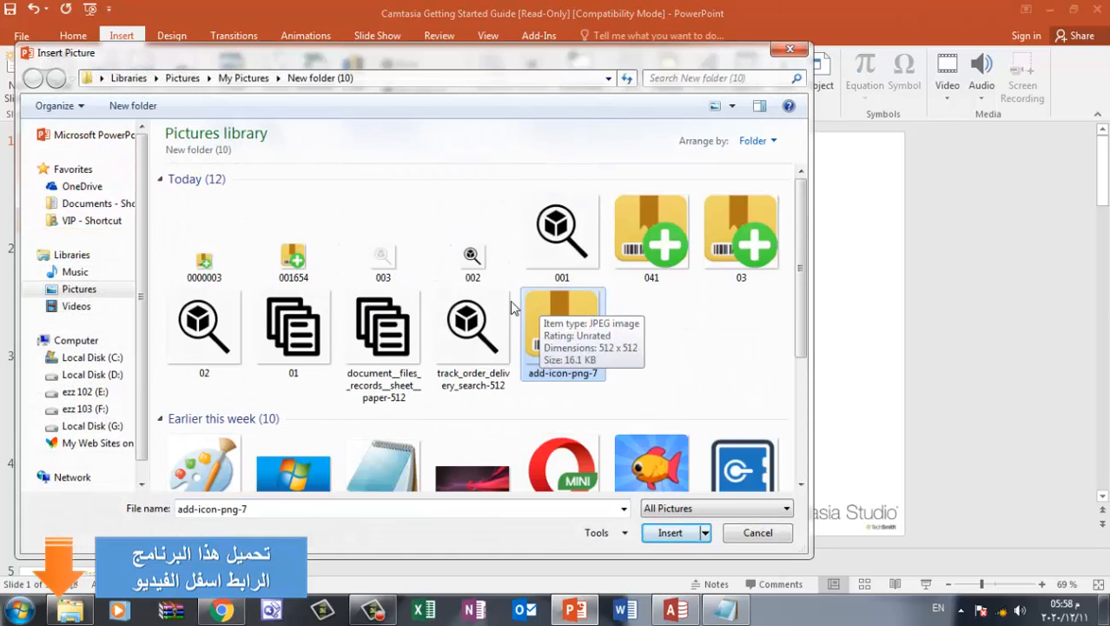
pyautogui.doubleClick(293, 317)
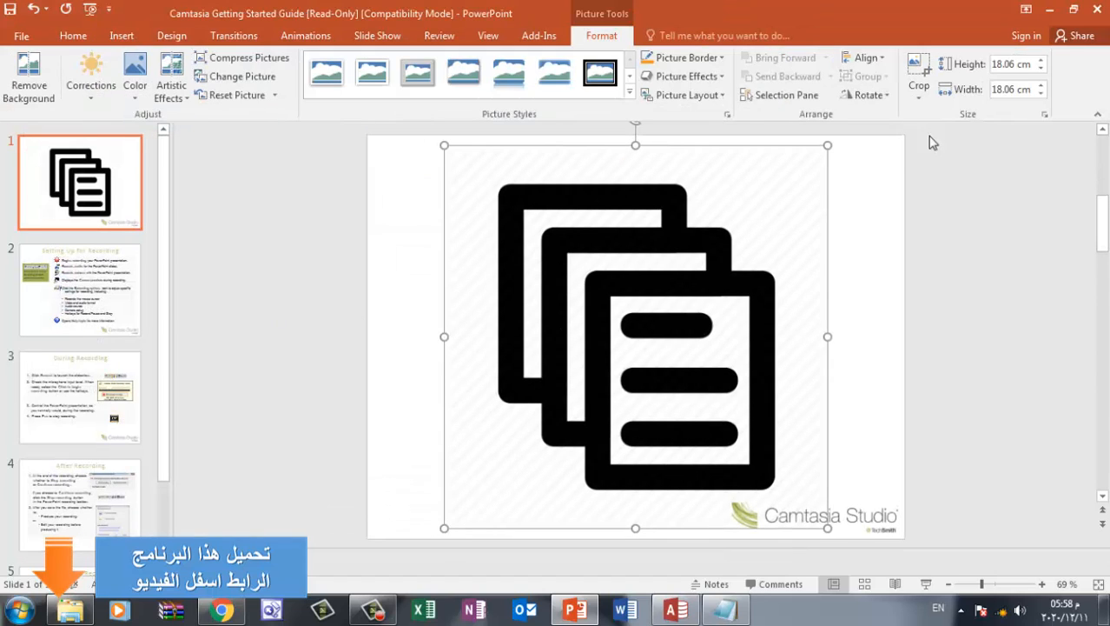
# Recolor the stacked-documents picture to light grey
pyautogui.click(1008, 64)
pyautogui.write('0')
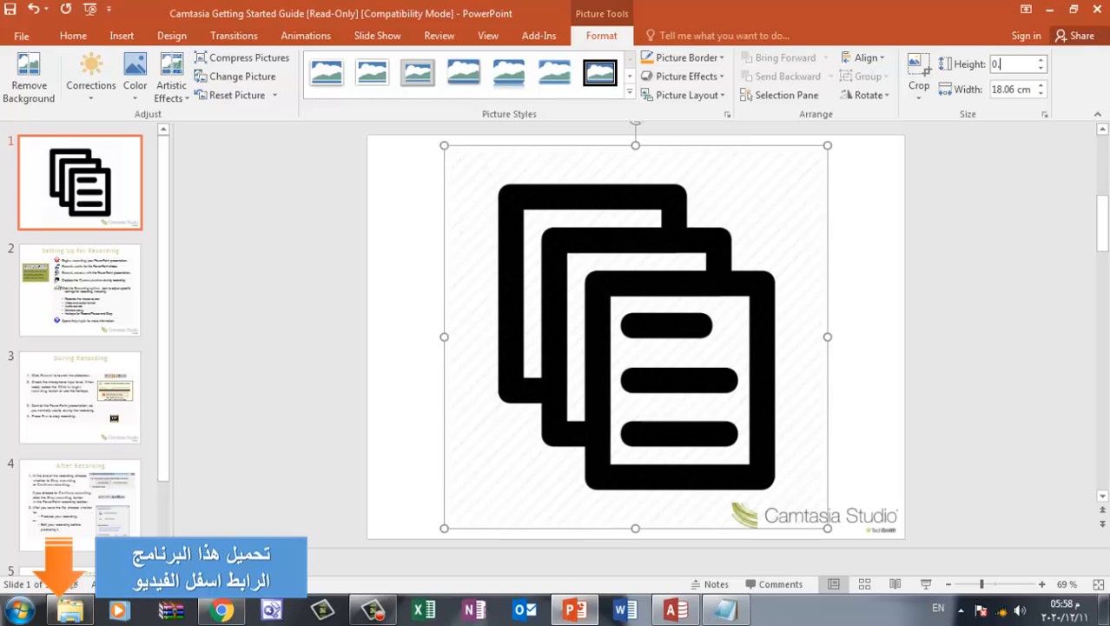
pyautogui.press('Return')
pyautogui.click(135, 97)
pyautogui.click(328, 300)
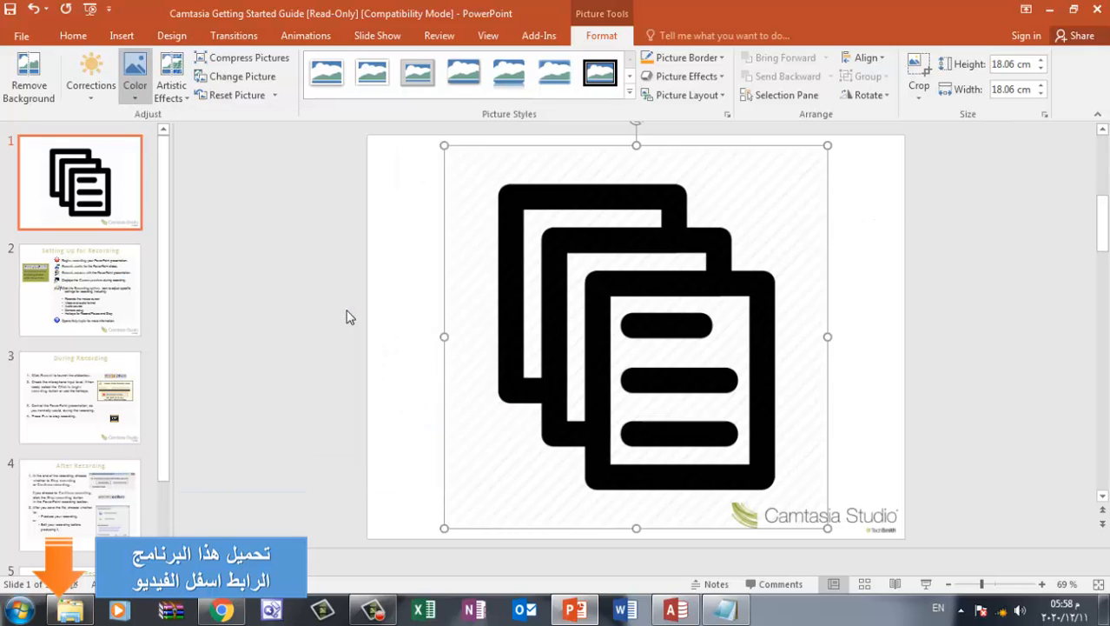
# Set the stacked-documents picture's height and width to 0.3 cm
pyautogui.click(1013, 65)
pyautogui.write('0')
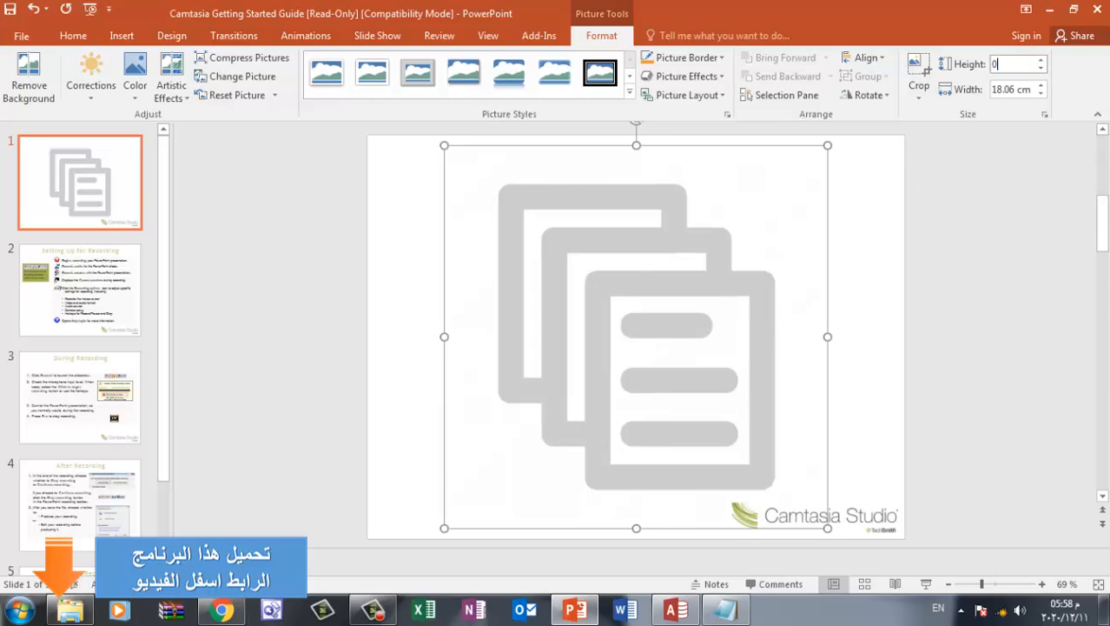
pyautogui.write('.3')
pyautogui.press('Tab')
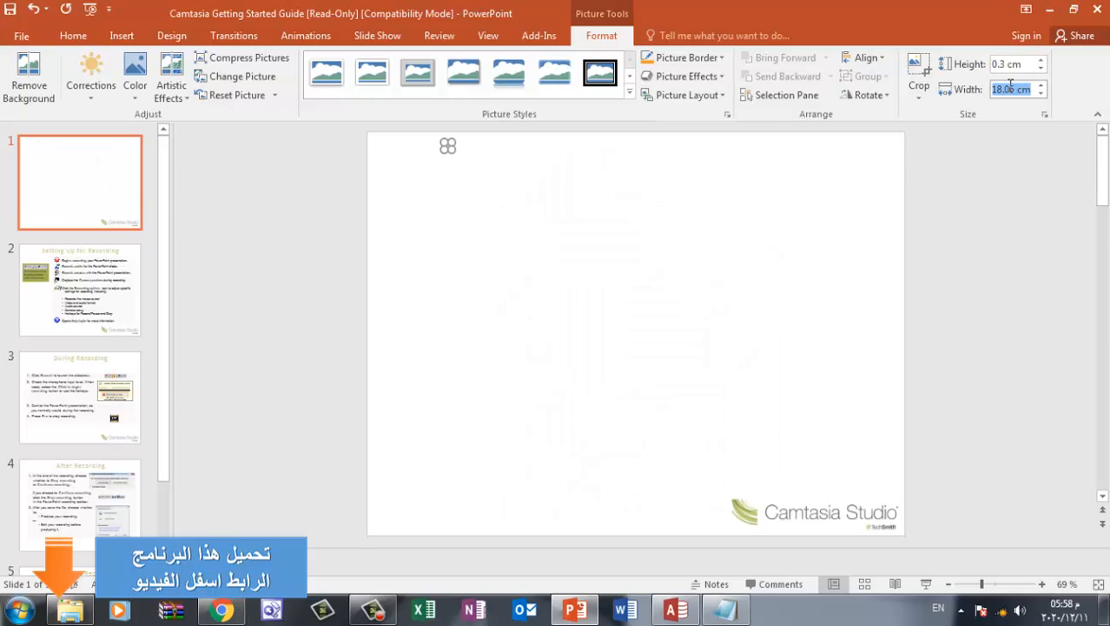
pyautogui.write('0.')
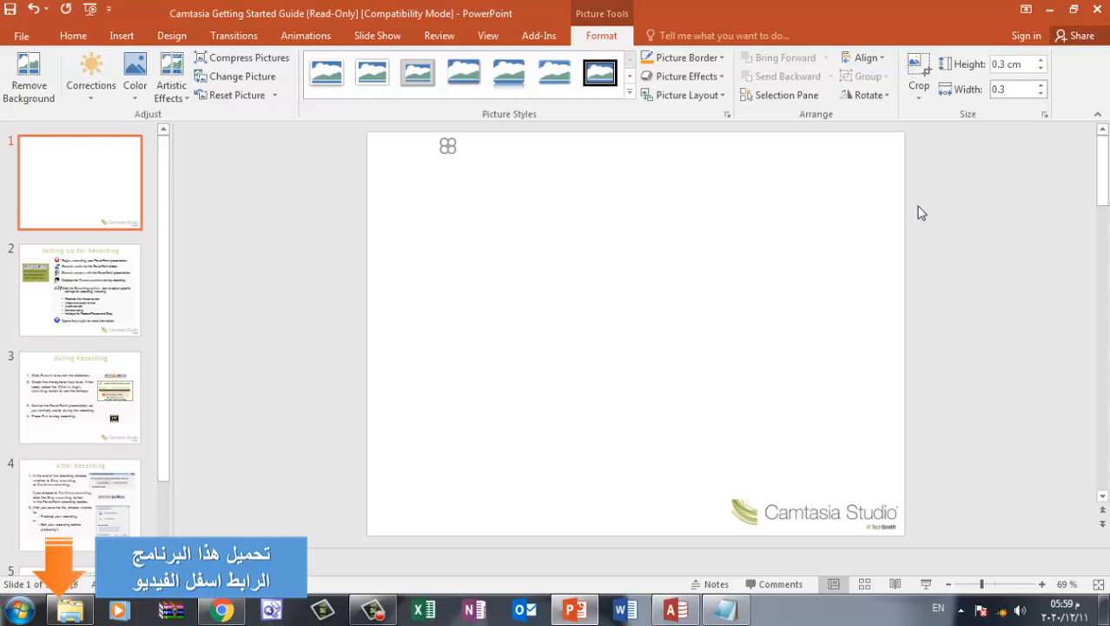
pyautogui.write('3')
pyautogui.click(782, 261)
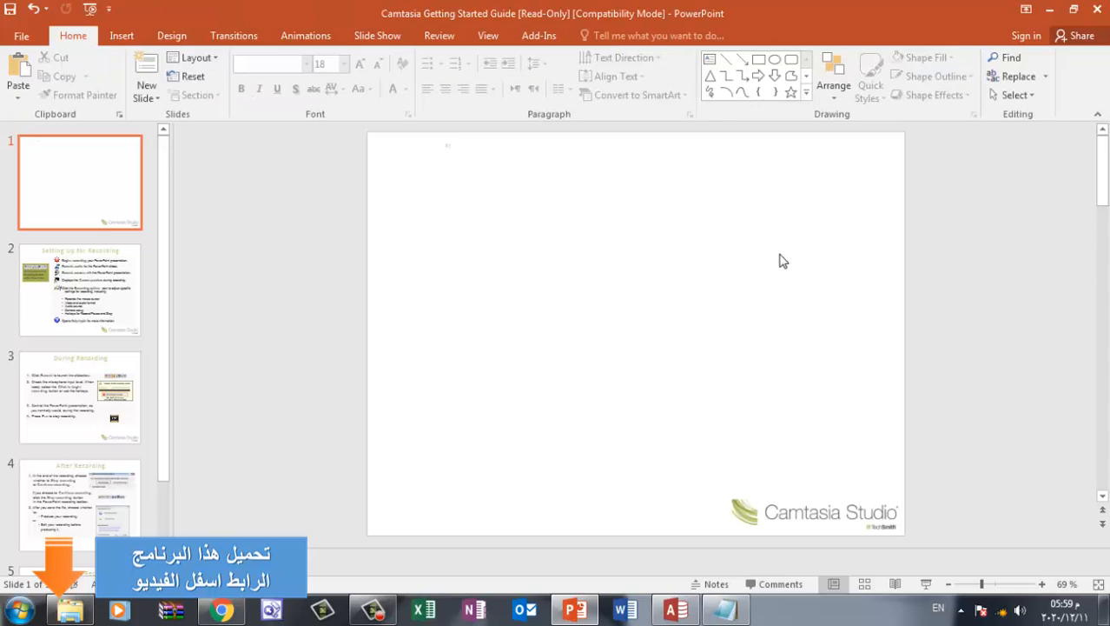
pyautogui.click(447, 147)
pyautogui.rightClick(446, 149)
pyautogui.click(487, 372)
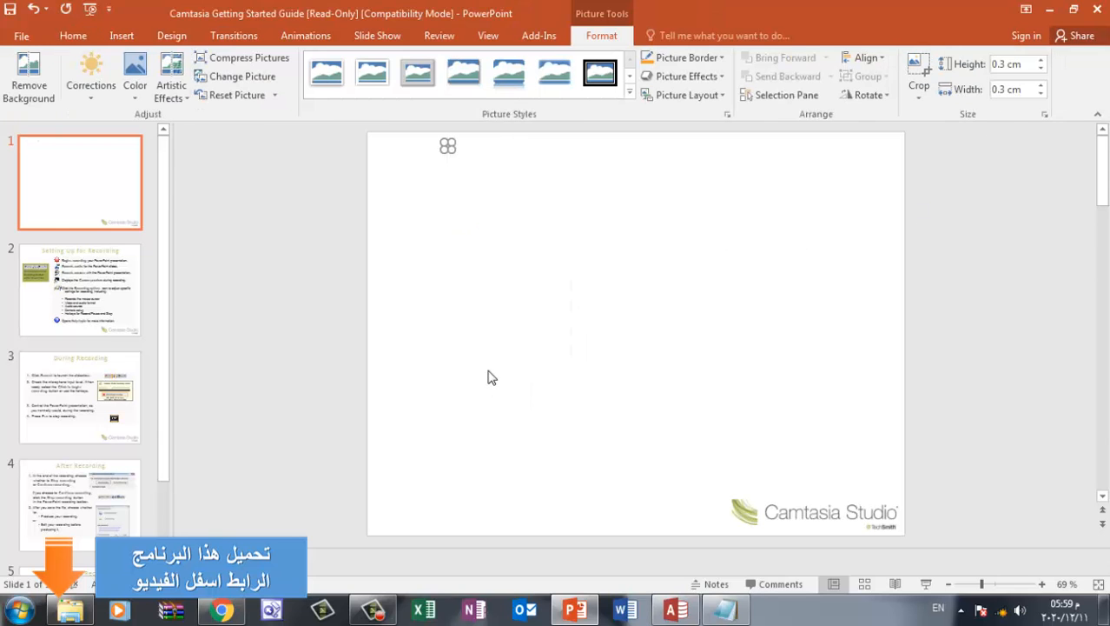
pyautogui.write('151515151515')
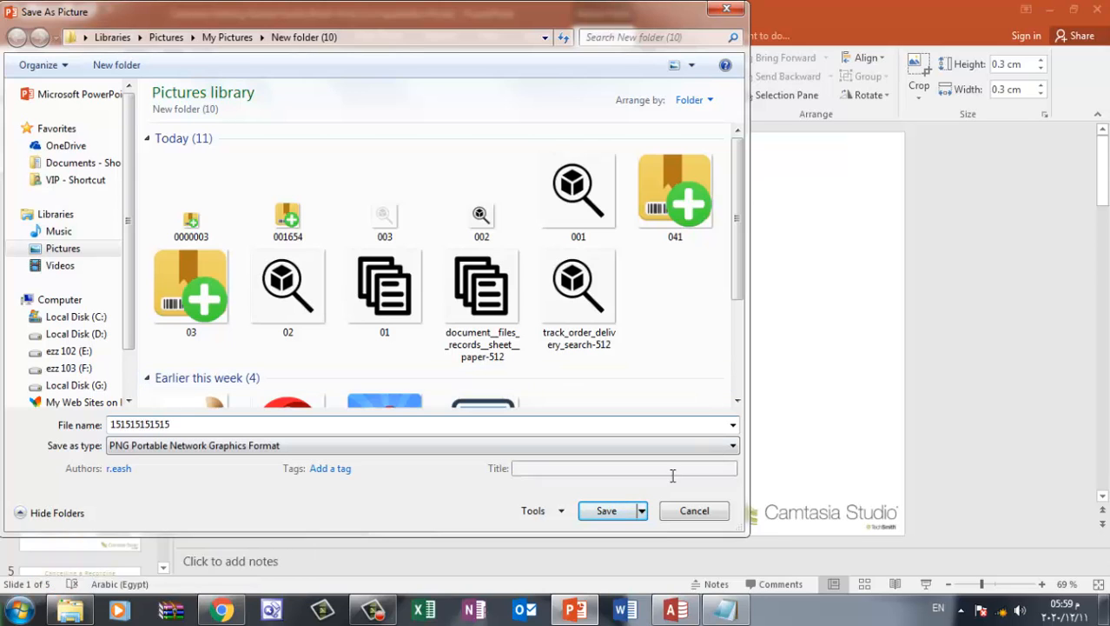
pyautogui.click(600, 511)
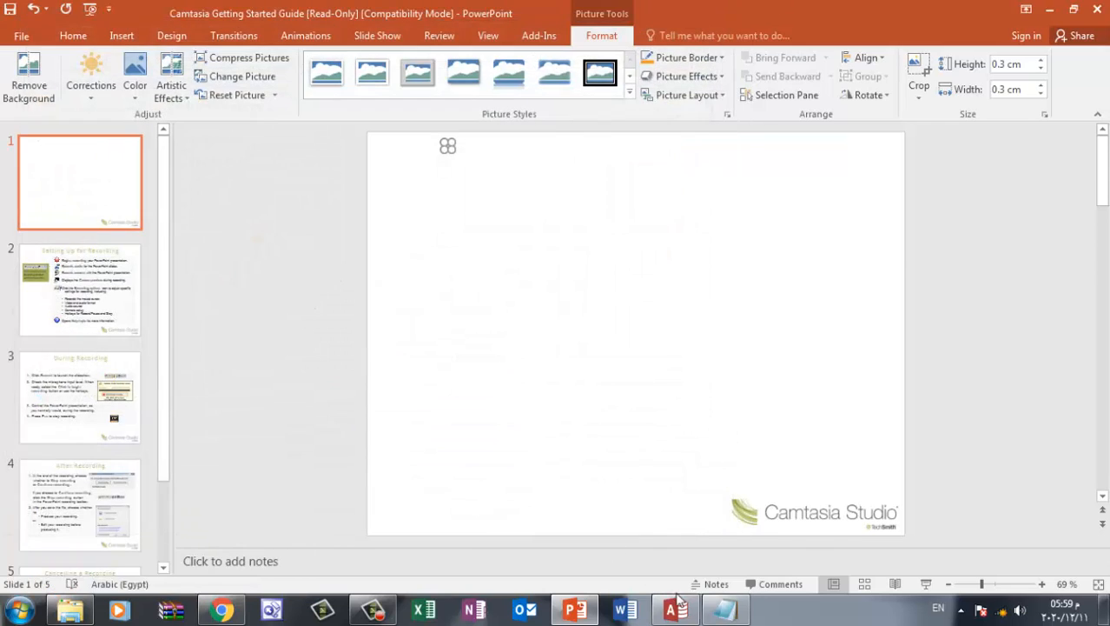
# Switch to Access and set the رصيد الصنف حاليا button's picture to 151515151515.png from New folder (10)
pyautogui.click(676, 604)
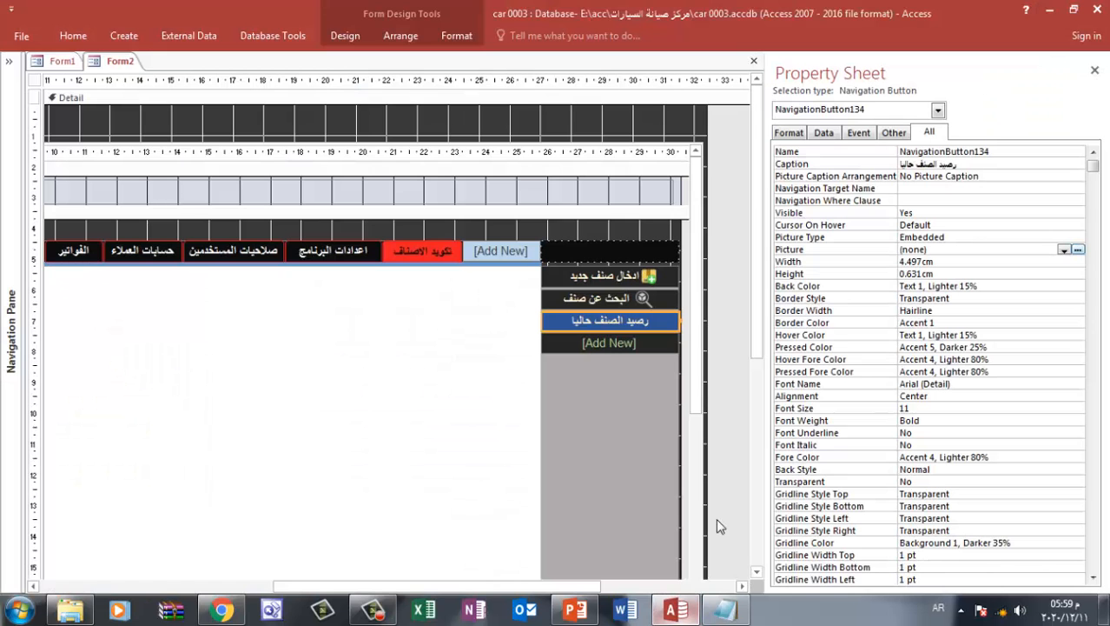
pyautogui.click(1078, 250)
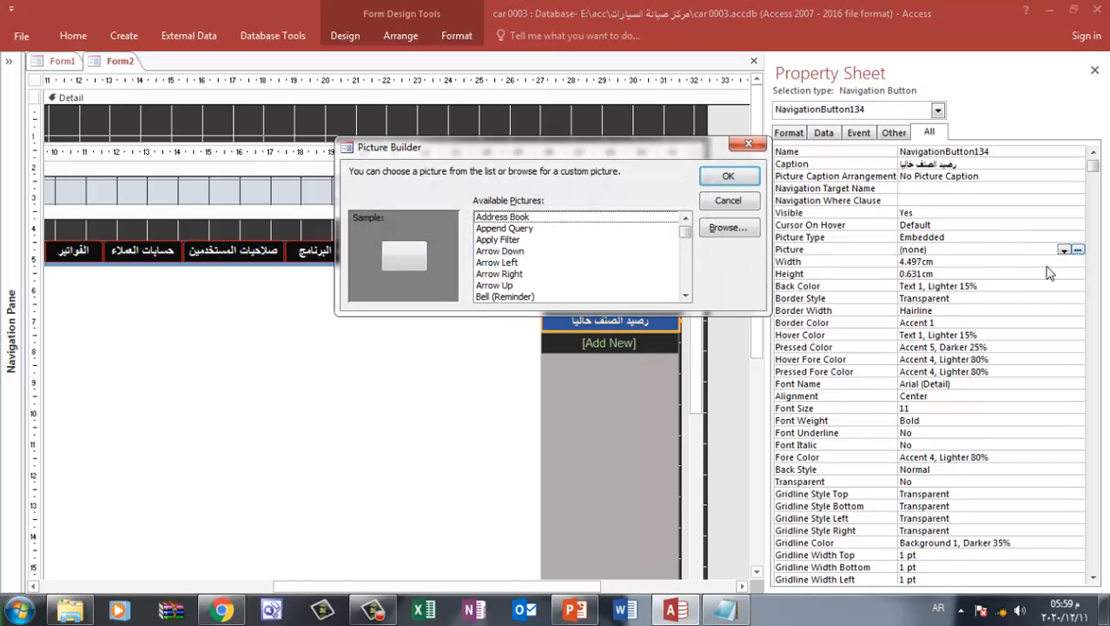
pyautogui.click(727, 227)
pyautogui.click(154, 304)
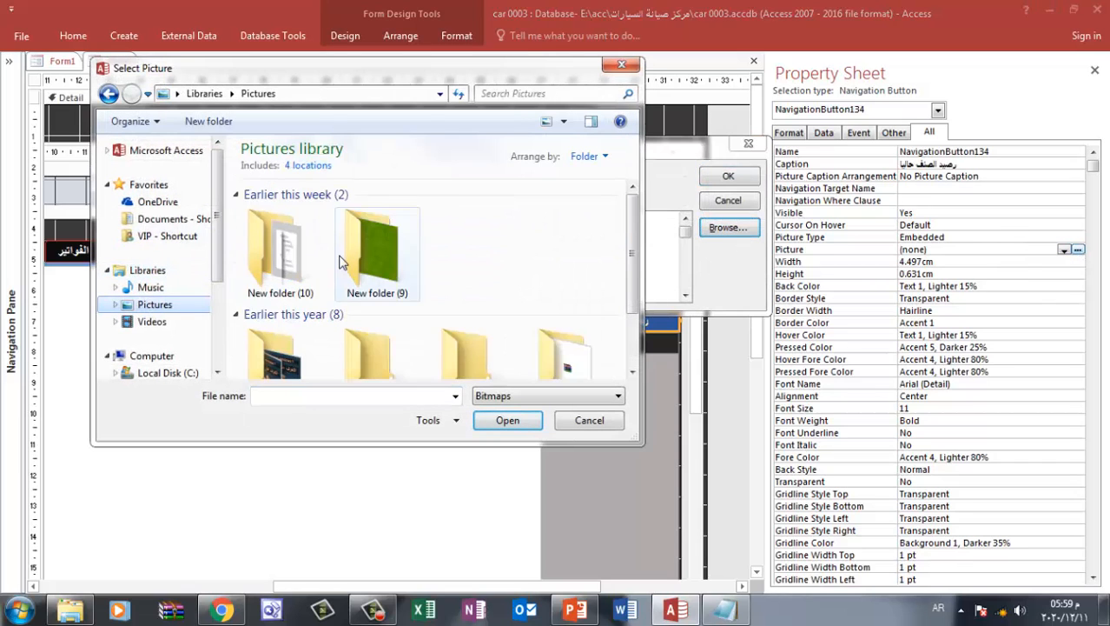
pyautogui.doubleClick(282, 248)
pyautogui.click(539, 395)
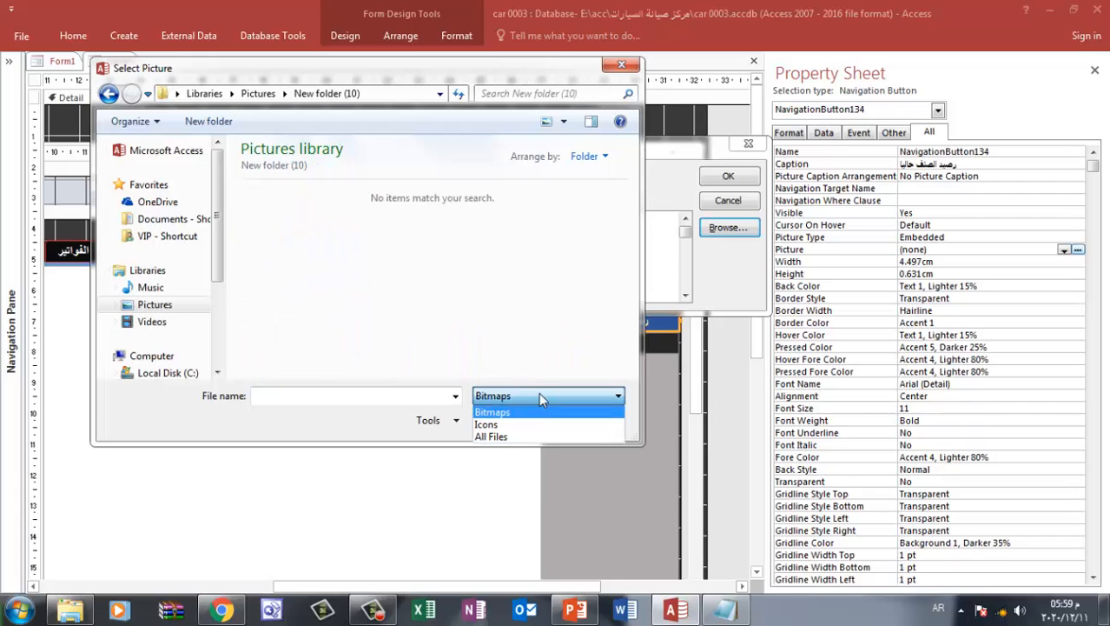
pyautogui.click(499, 436)
pyautogui.doubleClick(296, 247)
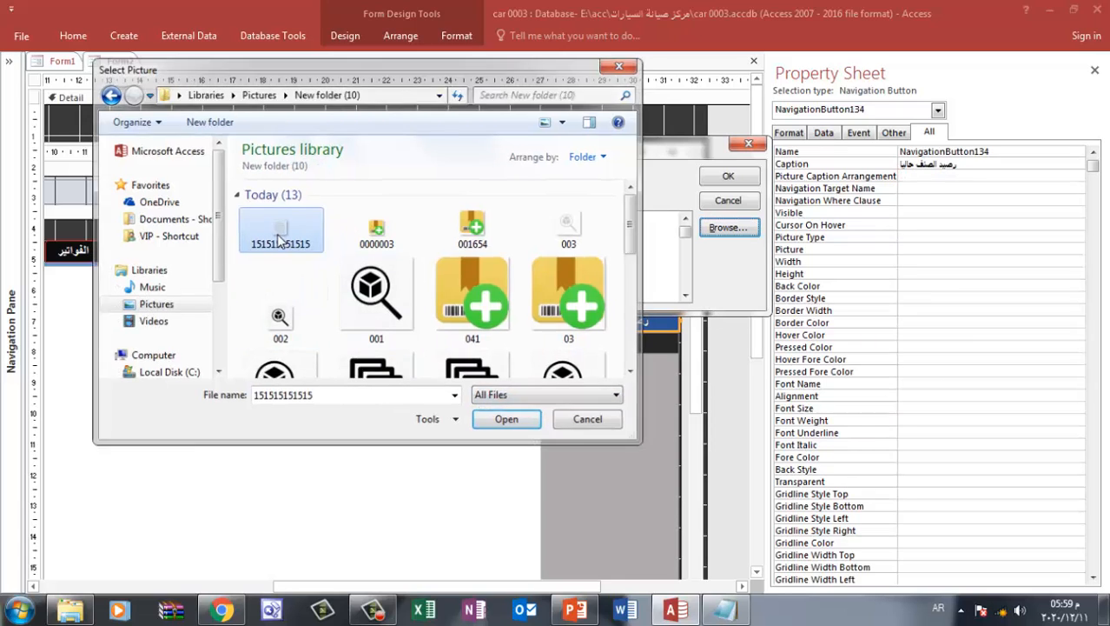
pyautogui.click(726, 176)
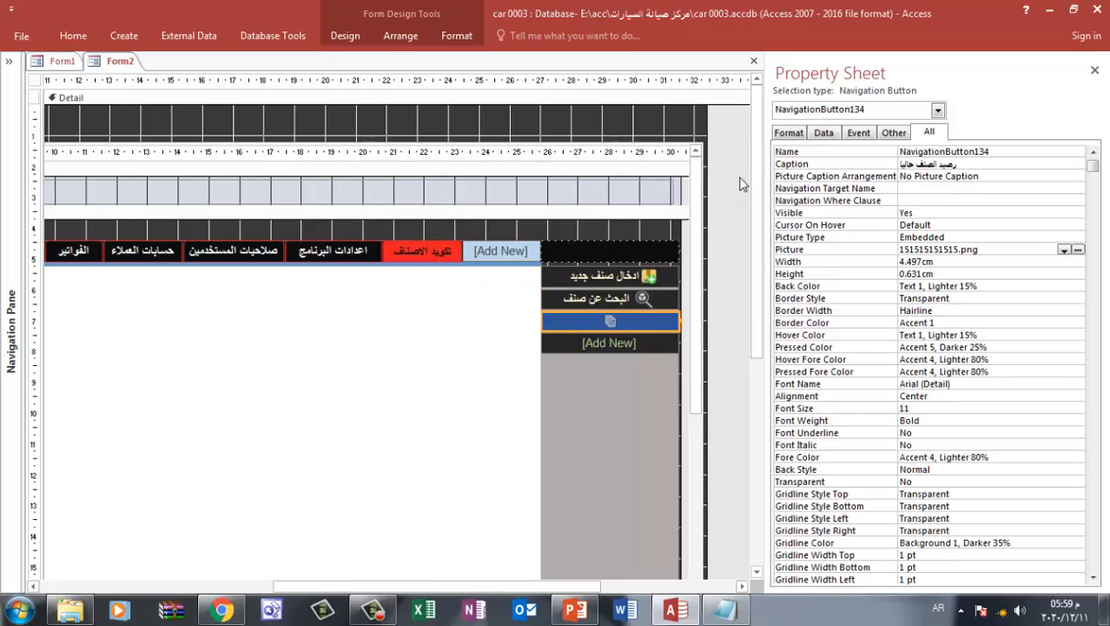
# Set the رصيد الصنف حاليا button's Picture Caption Arrangement to General
pyautogui.click(964, 178)
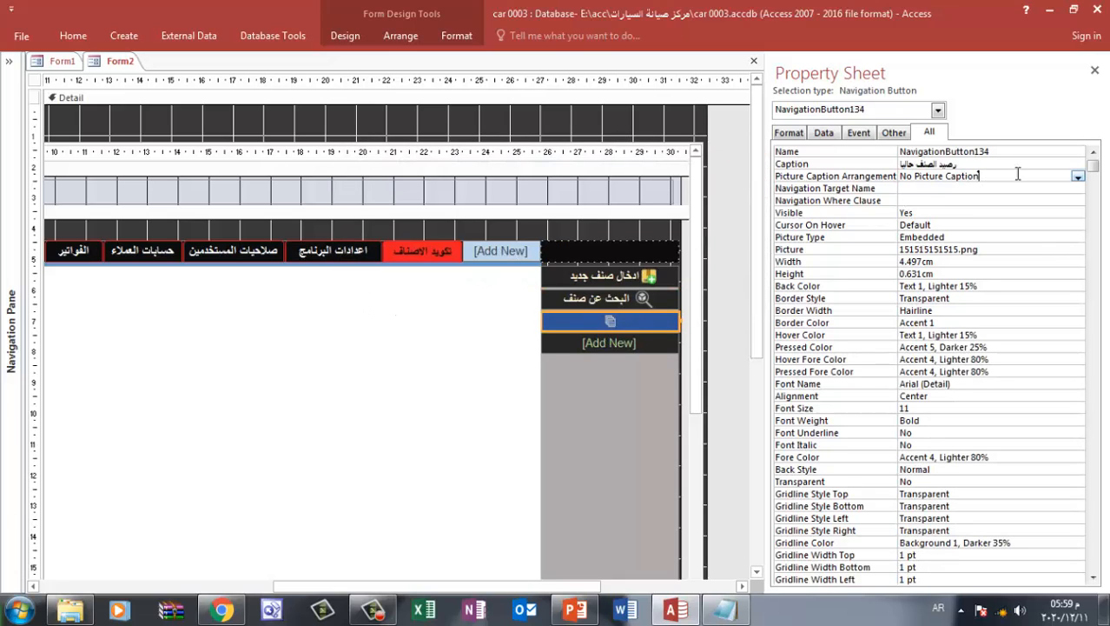
pyautogui.click(1078, 177)
pyautogui.click(920, 199)
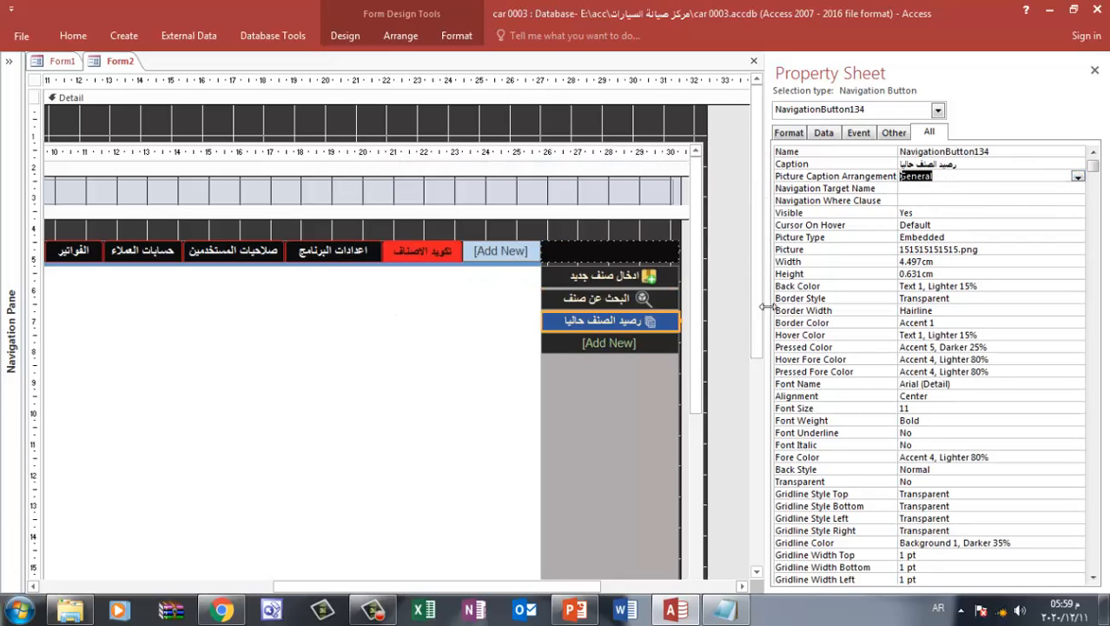
pyautogui.click(614, 393)
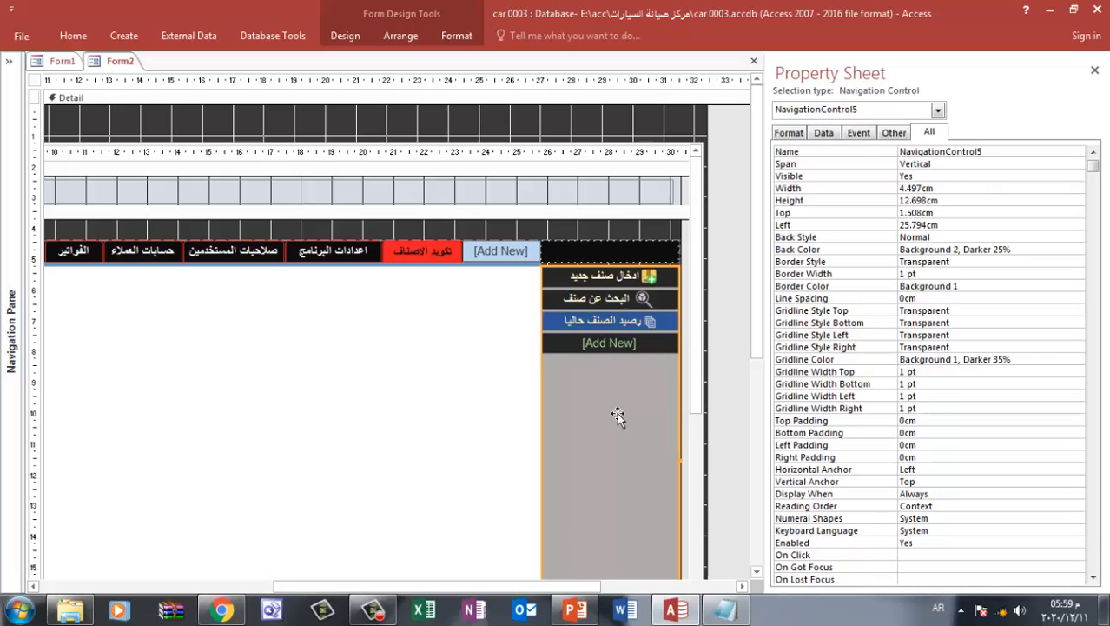
pyautogui.click(616, 201)
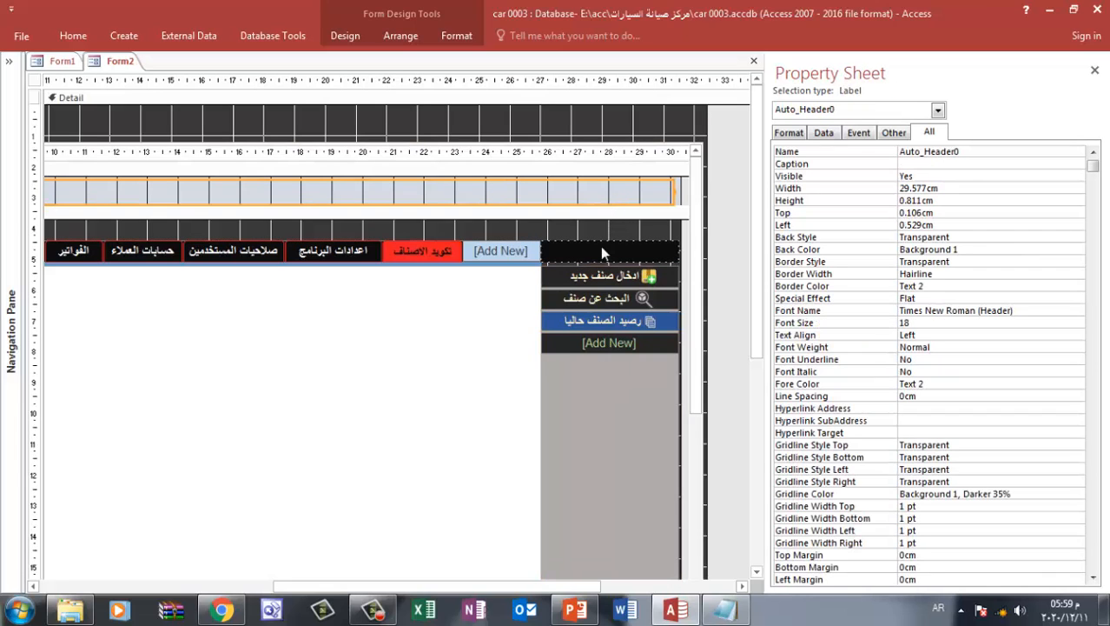
pyautogui.click(562, 480)
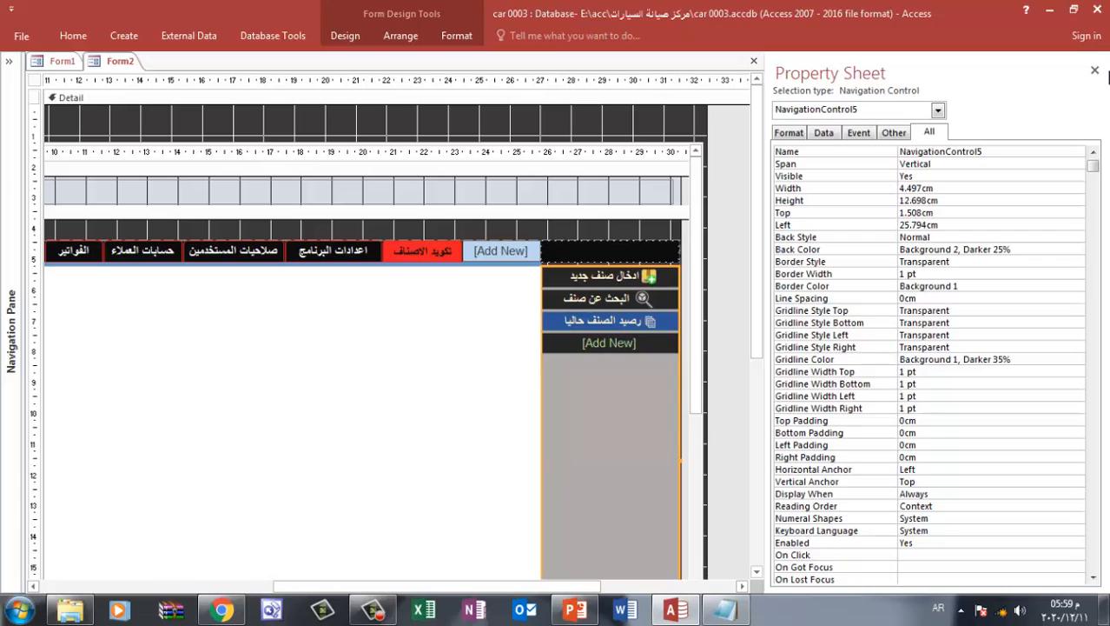
# Close the property sheet and Form2, keeping the changes, and reopen Form2 through the الدخول button on Form1
pyautogui.click(1095, 70)
pyautogui.click(1100, 61)
pyautogui.click(478, 306)
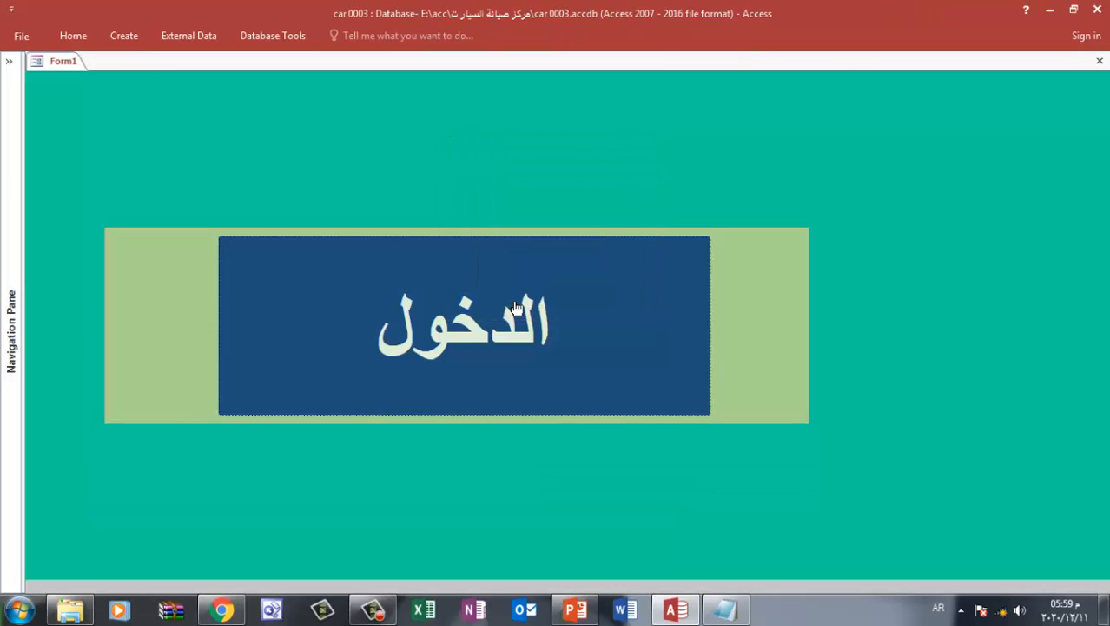
pyautogui.click(469, 308)
# Test the تكويد الاصناف tab by activating its ادخال صنف جديد, البحث عن صنف and رصيد الصنف حاليا buttons
pyautogui.click(708, 172)
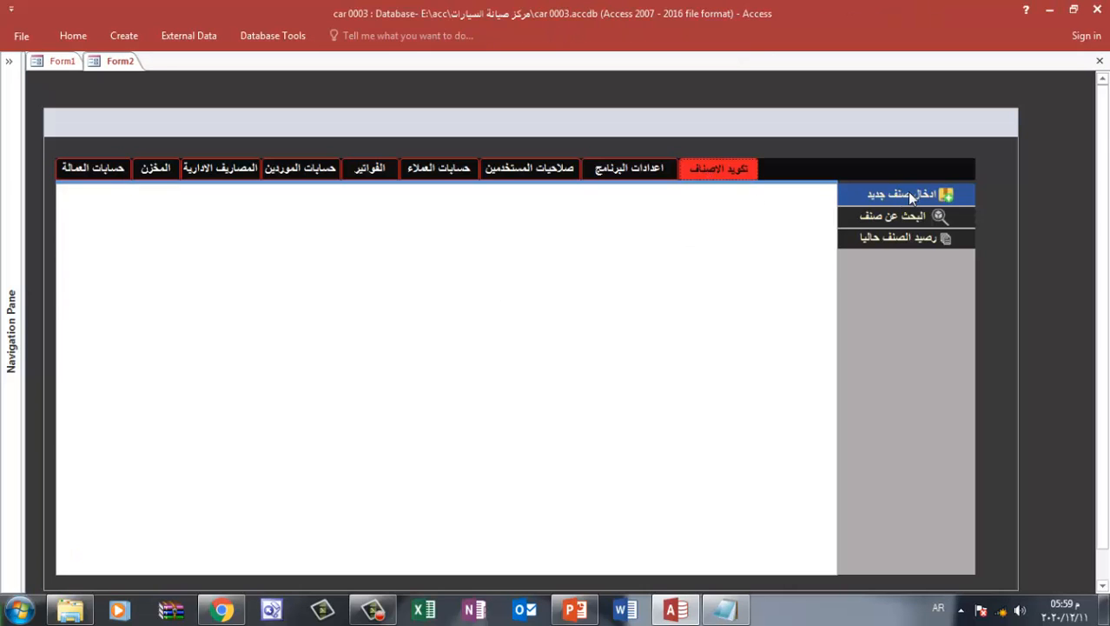
pyautogui.click(912, 215)
pyautogui.click(907, 238)
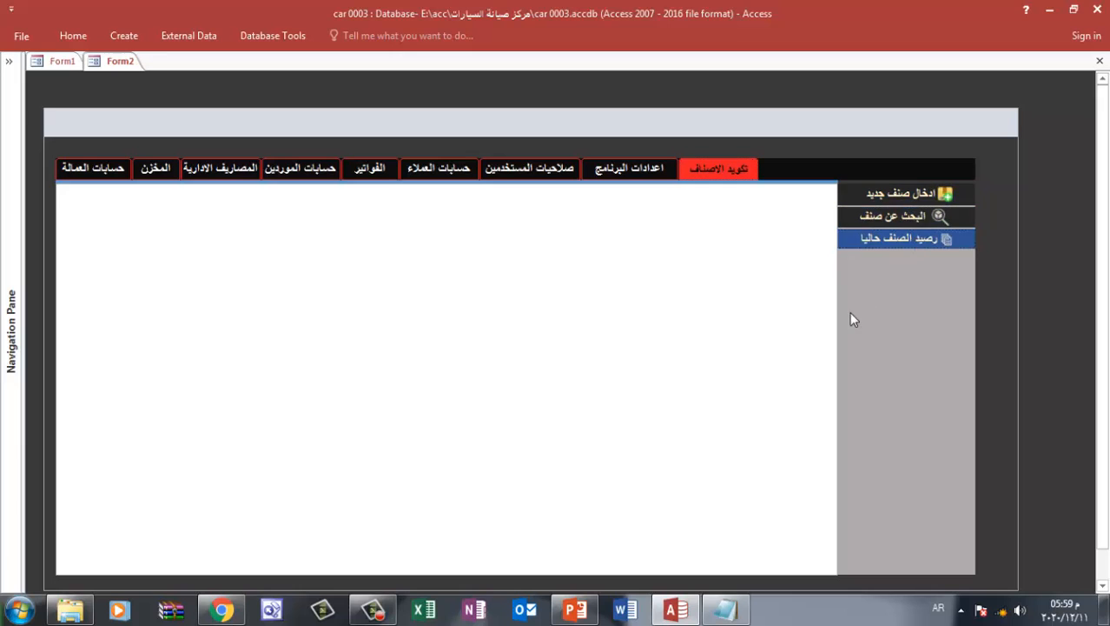
pyautogui.click(912, 193)
# Put Form2 into Layout View and select the ادخال صنف جديد button
pyautogui.rightClick(1057, 120)
pyautogui.click(1028, 147)
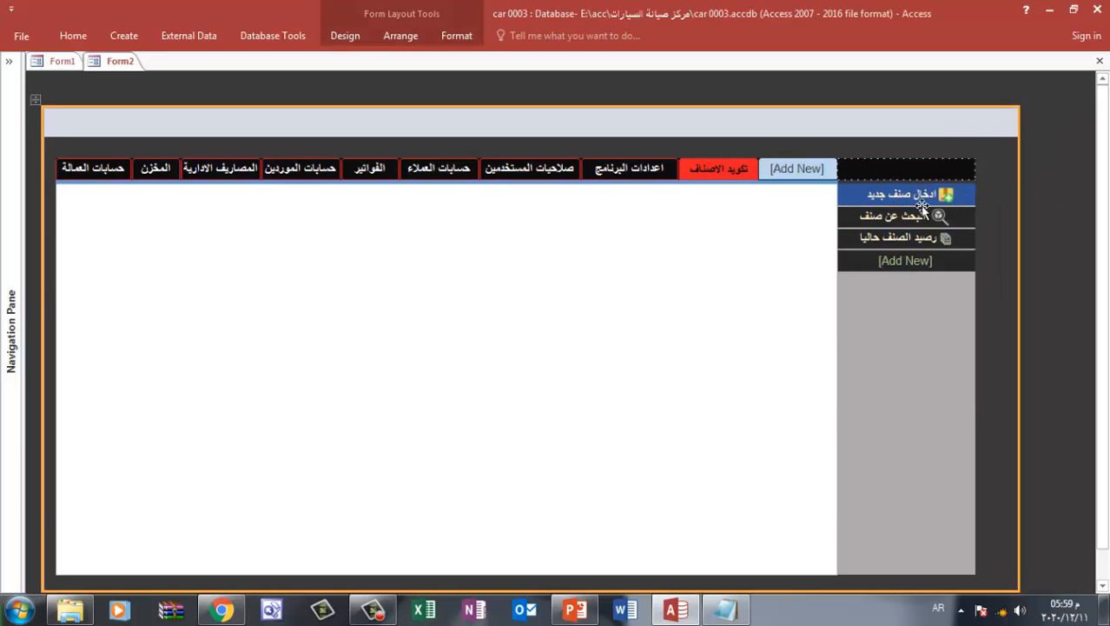
pyautogui.click(912, 204)
pyautogui.click(456, 35)
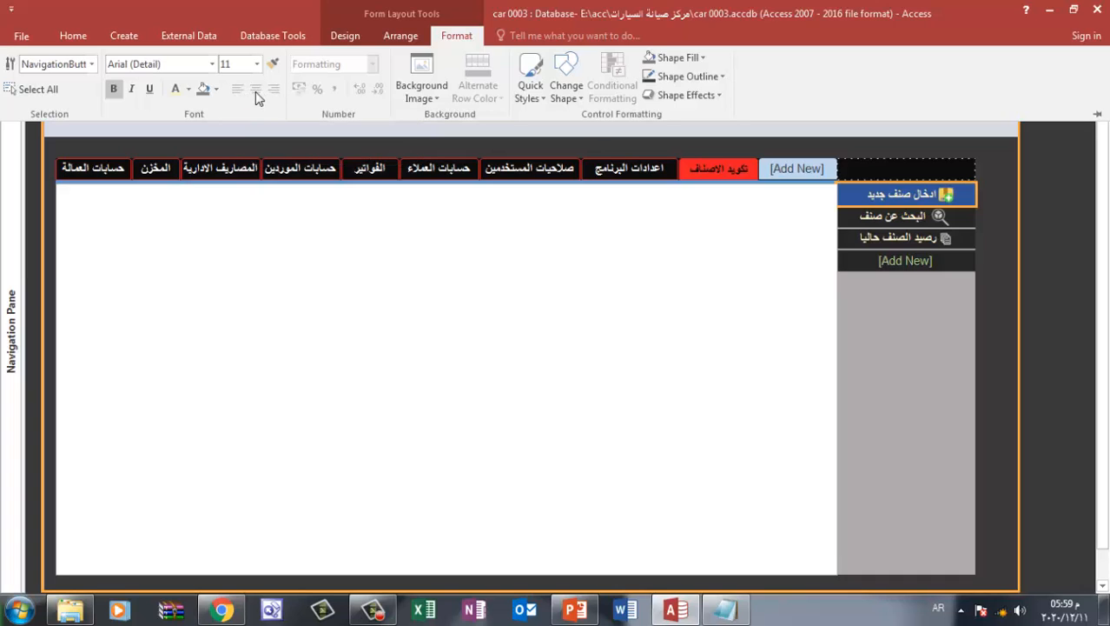
pyautogui.click(400, 35)
pyautogui.click(352, 36)
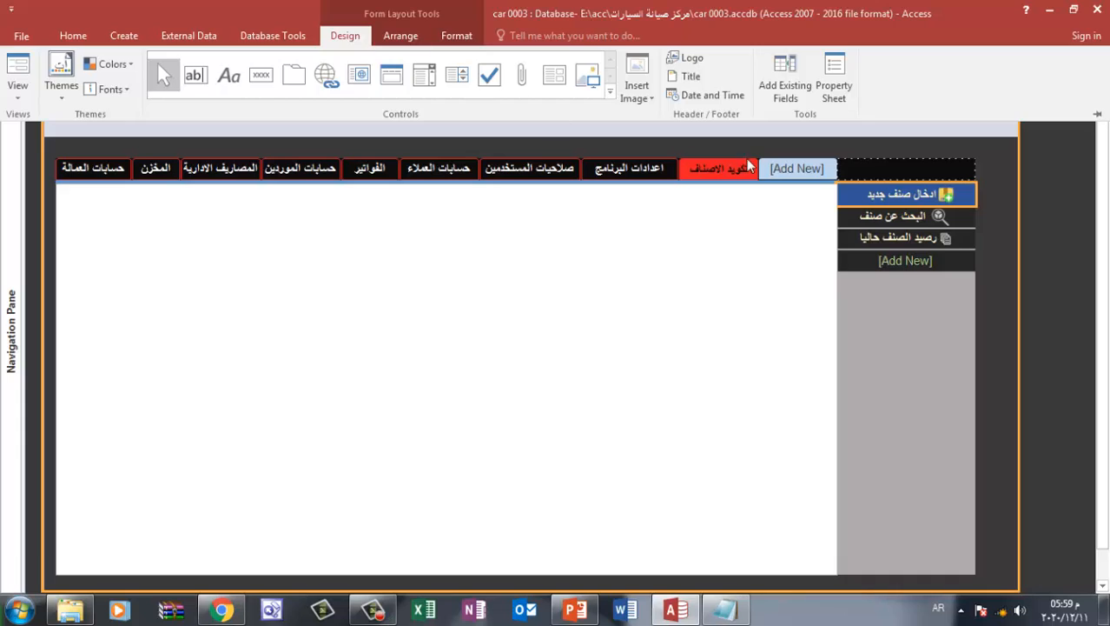
pyautogui.hotkey('ctrl', 'F1')
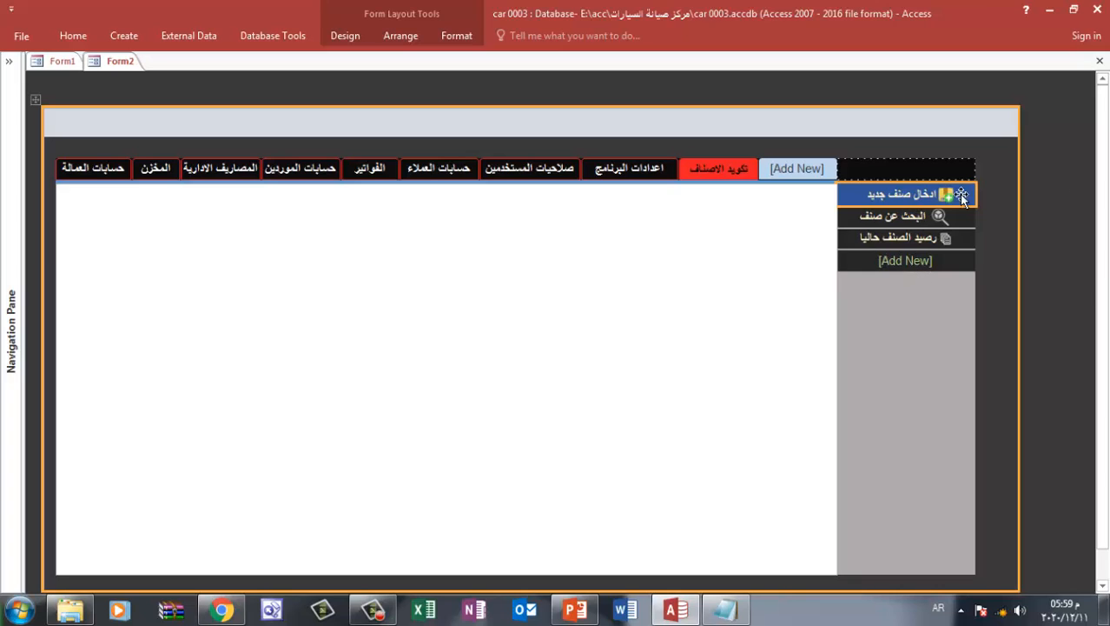
pyautogui.click(1056, 176)
pyautogui.click(932, 201)
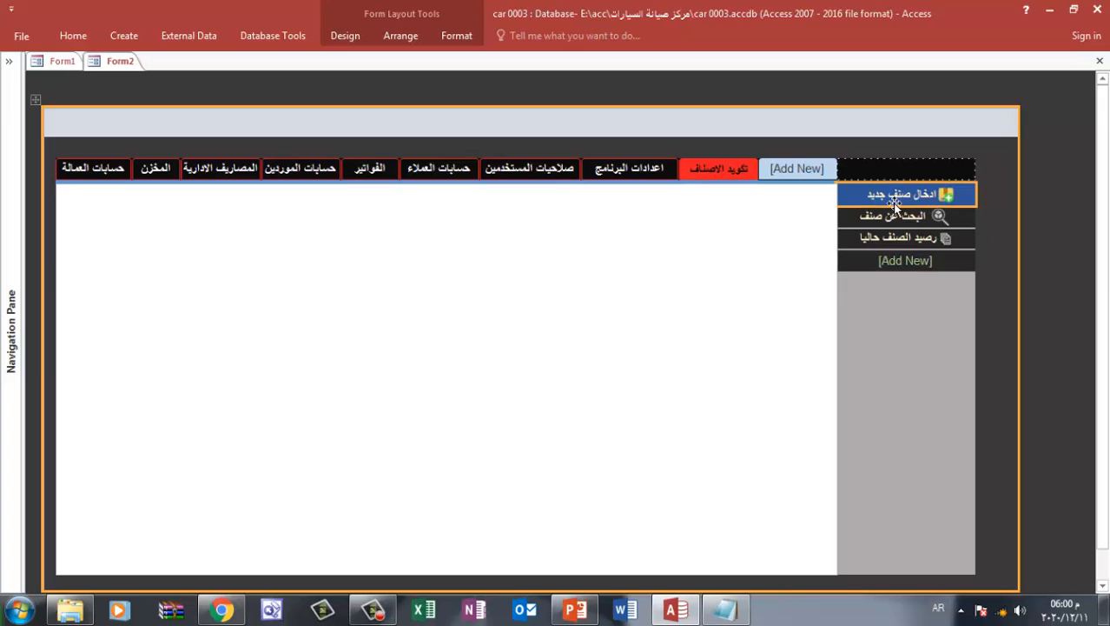